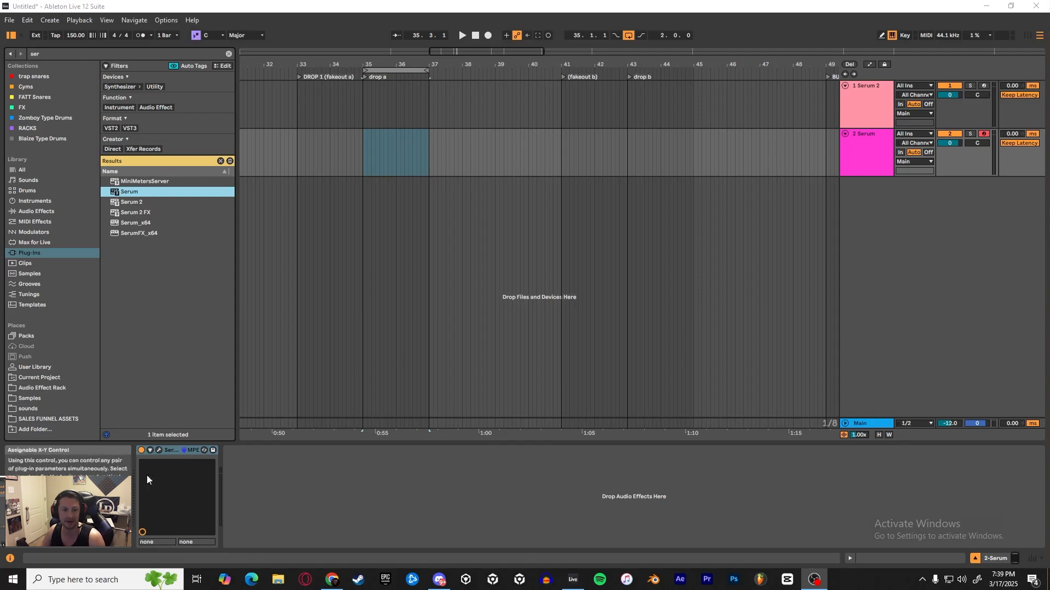
Open the plug-in windows of both Serum and Serum 2 from their tracks
left_click(158, 450)
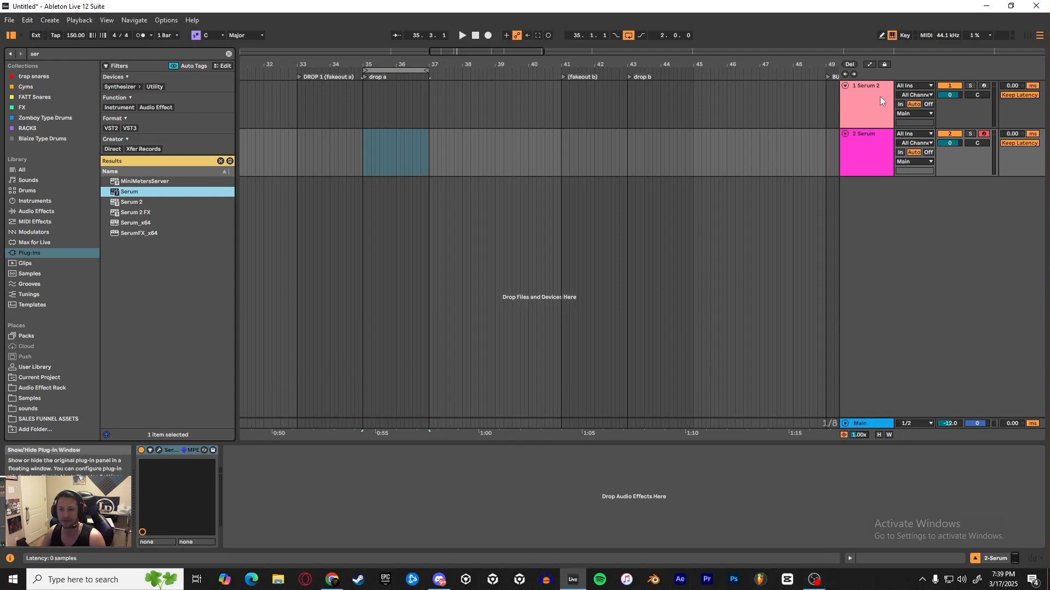
left_click(160, 449)
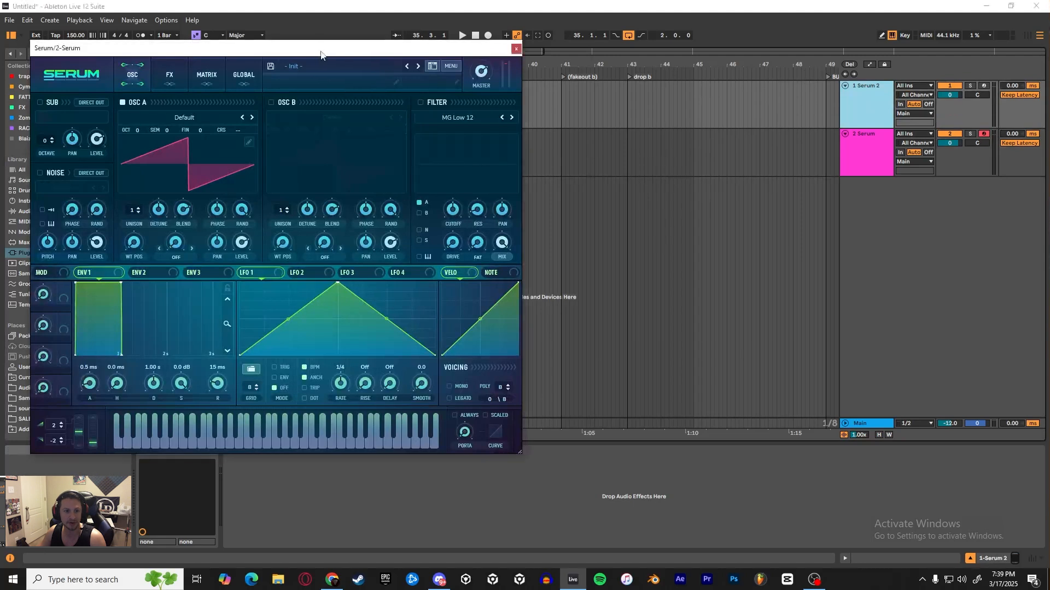
left_click_drag(321, 53, 454, 55)
left_click(158, 449)
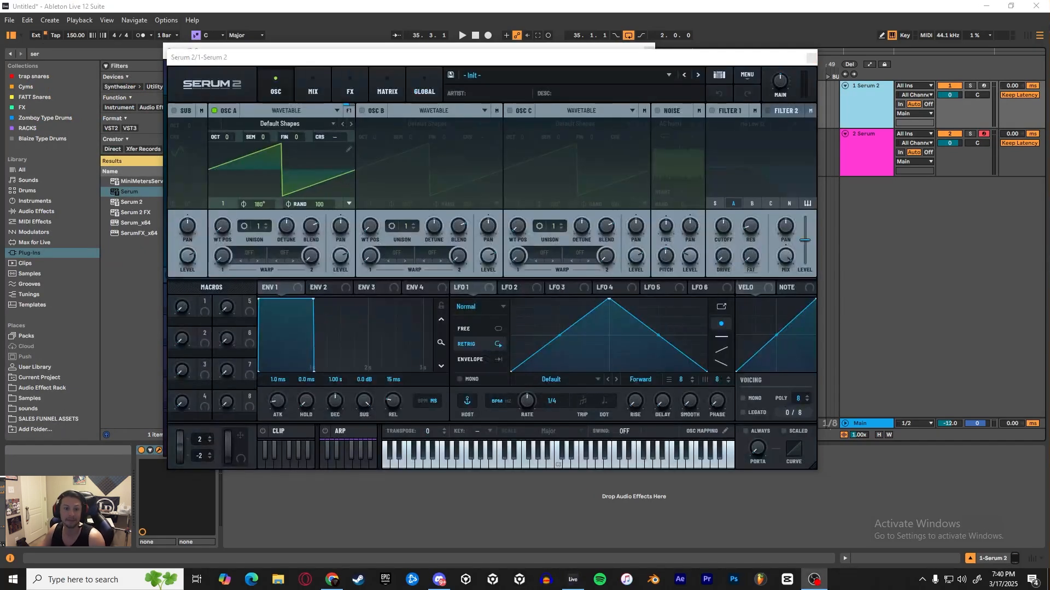
left_click_drag(450, 60, 478, 67)
Examine Serum 2's interface scaling options, main menu commands and preset browser, and return to the oscillator page
left_click(239, 90)
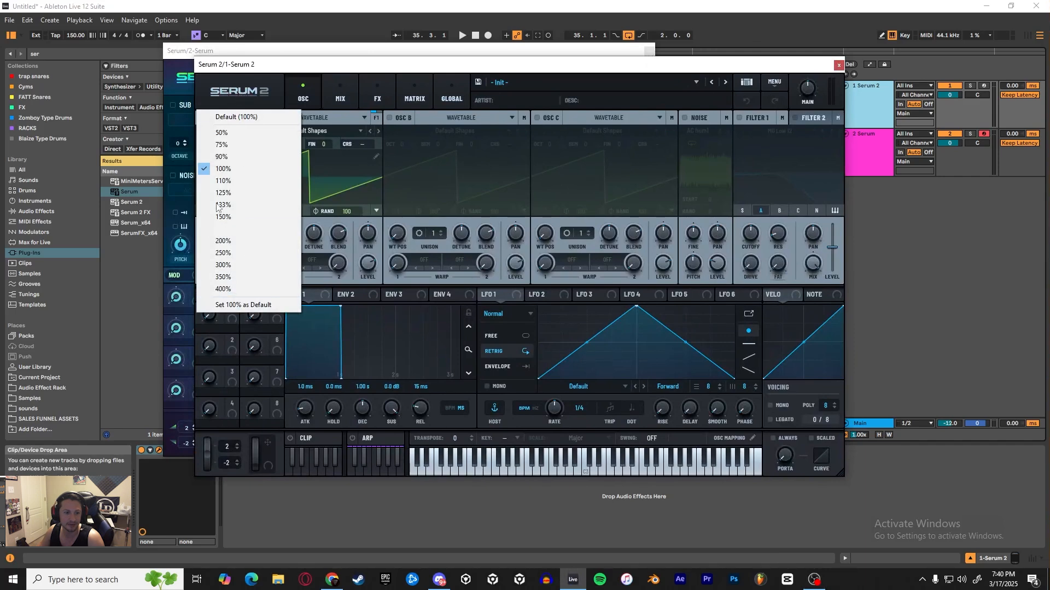
left_click(229, 91)
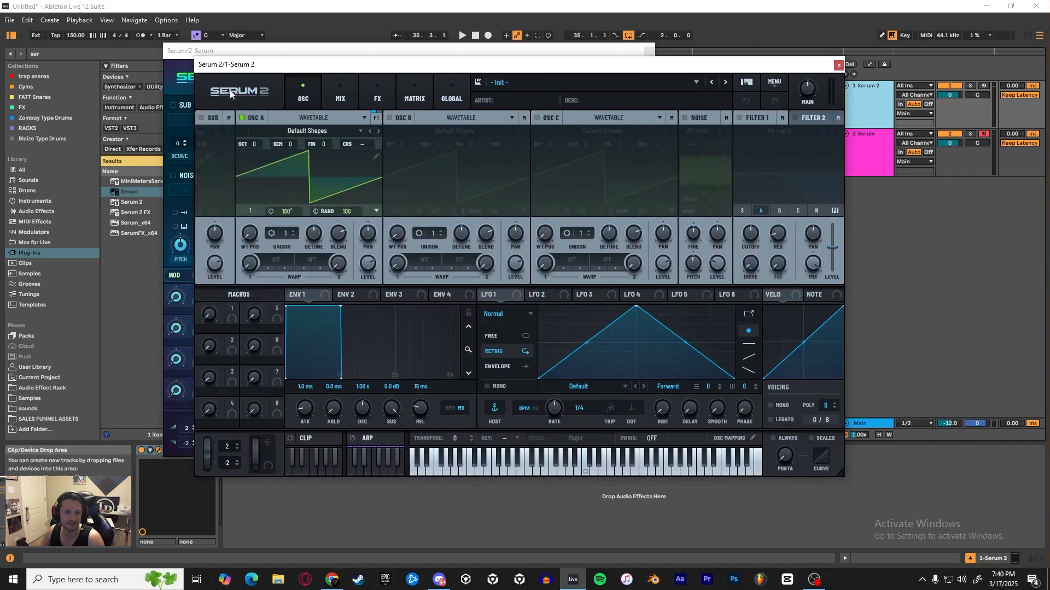
left_click(776, 83)
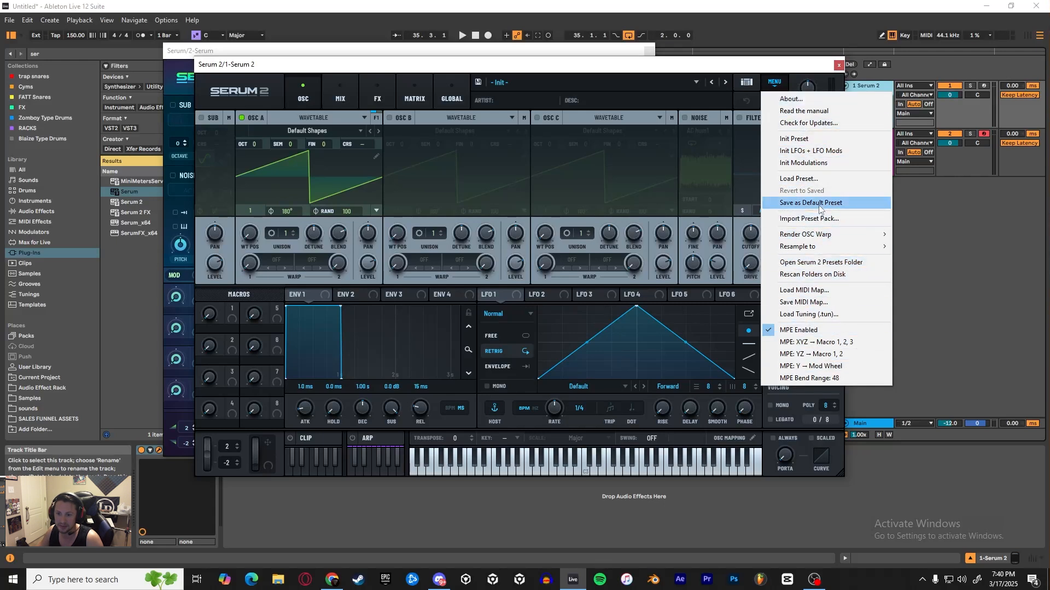
left_click(746, 83)
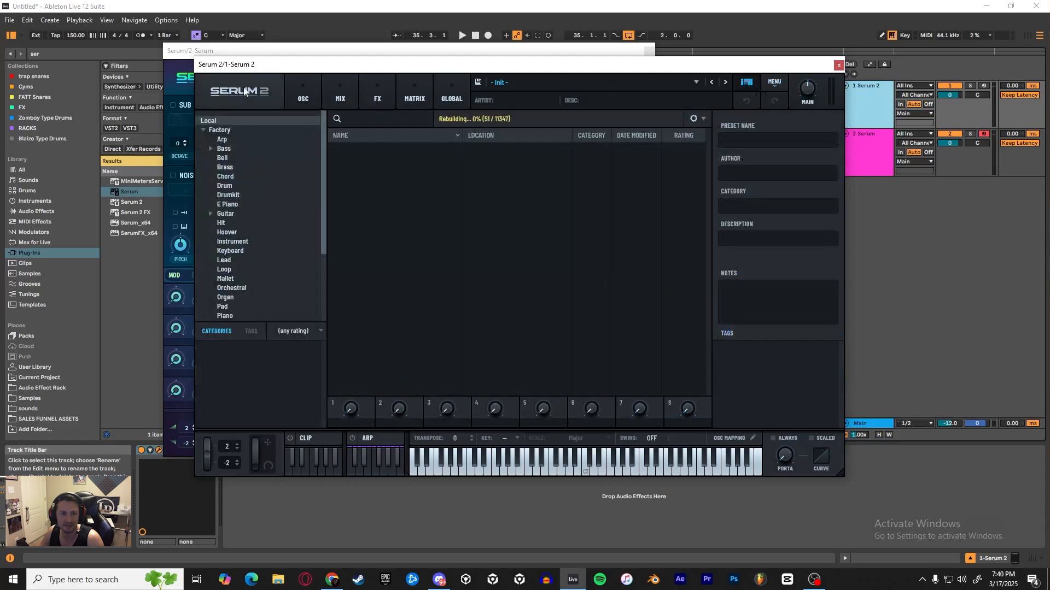
left_click(244, 92)
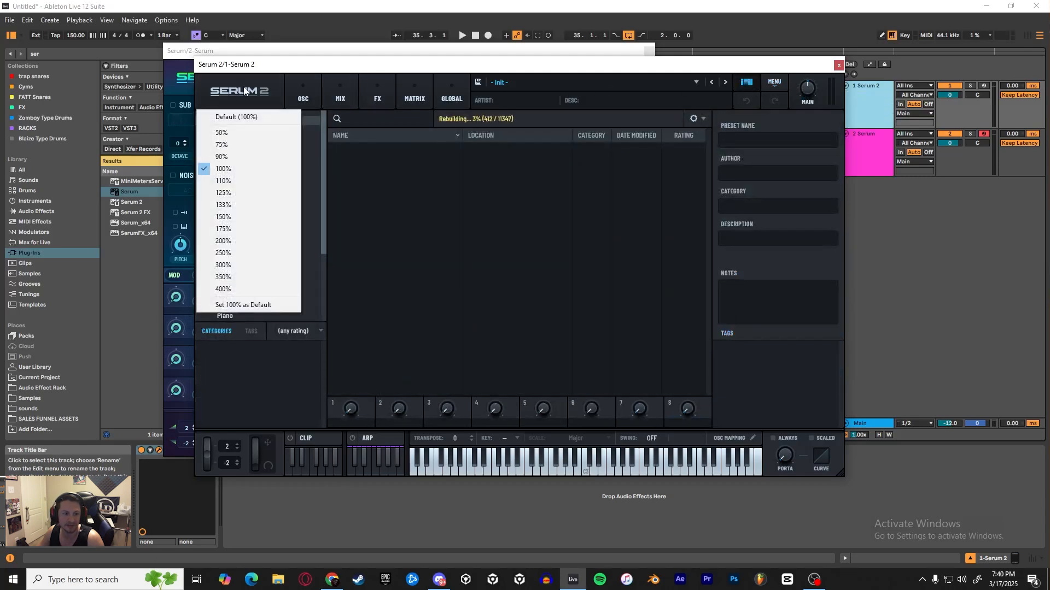
left_click(244, 91)
left_click(774, 82)
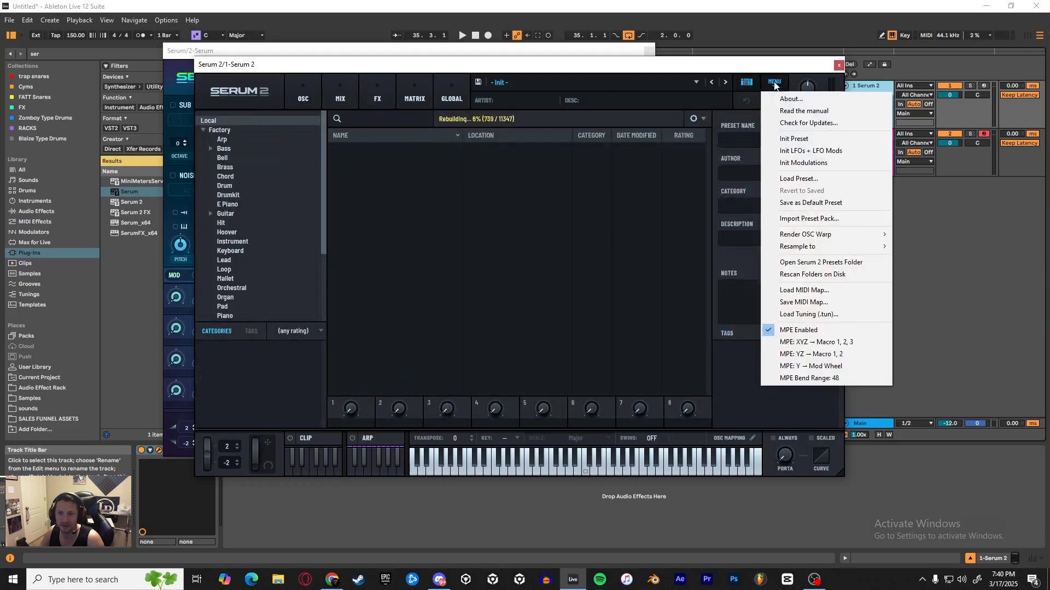
left_click(774, 82)
left_click(305, 95)
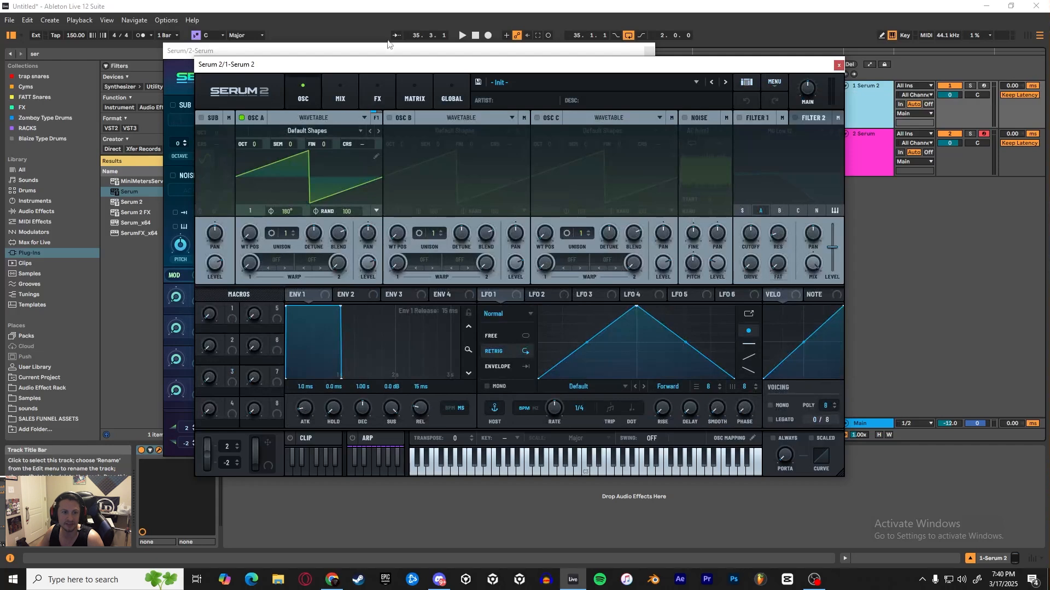
Shrink the Serum and Serum 2 windows and place them side by side, with the original Serum on the left
left_click_drag(375, 71, 843, 58)
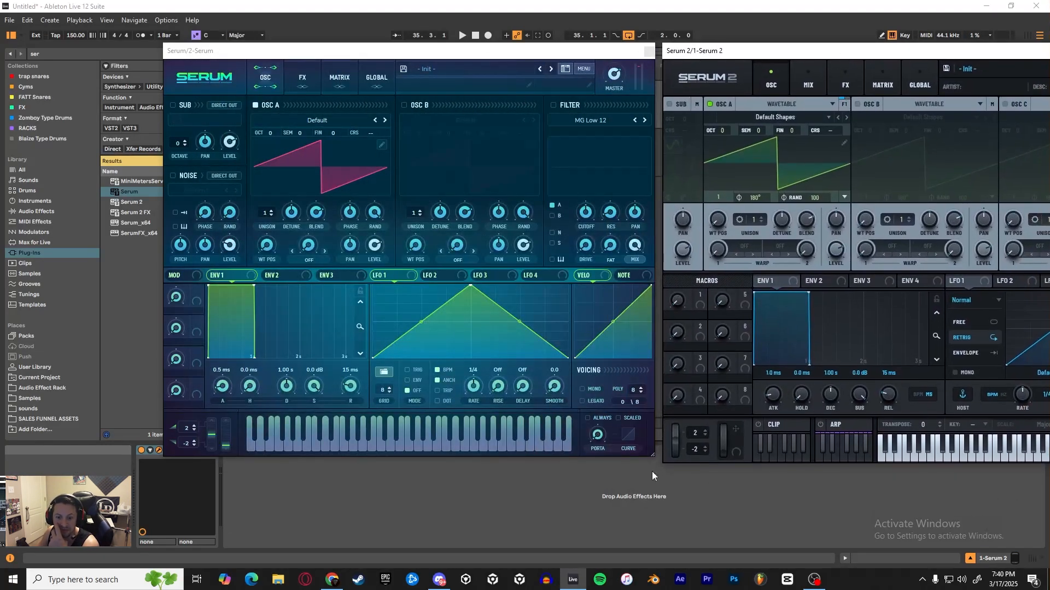
left_click_drag(651, 455, 544, 367)
left_click_drag(354, 52, 211, 40)
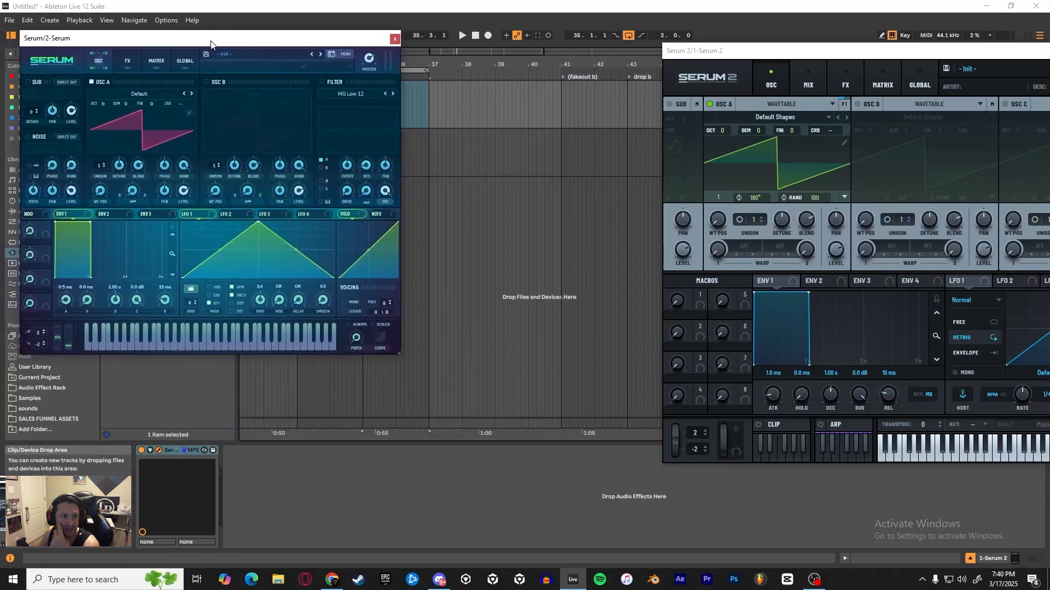
left_click_drag(849, 50, 443, 41)
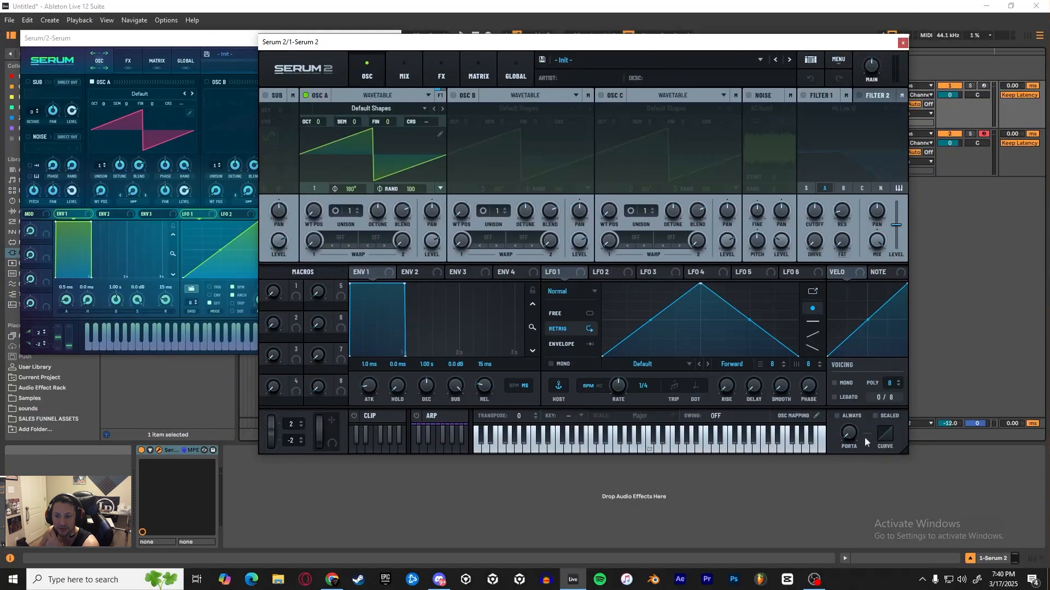
left_click_drag(904, 454, 820, 403)
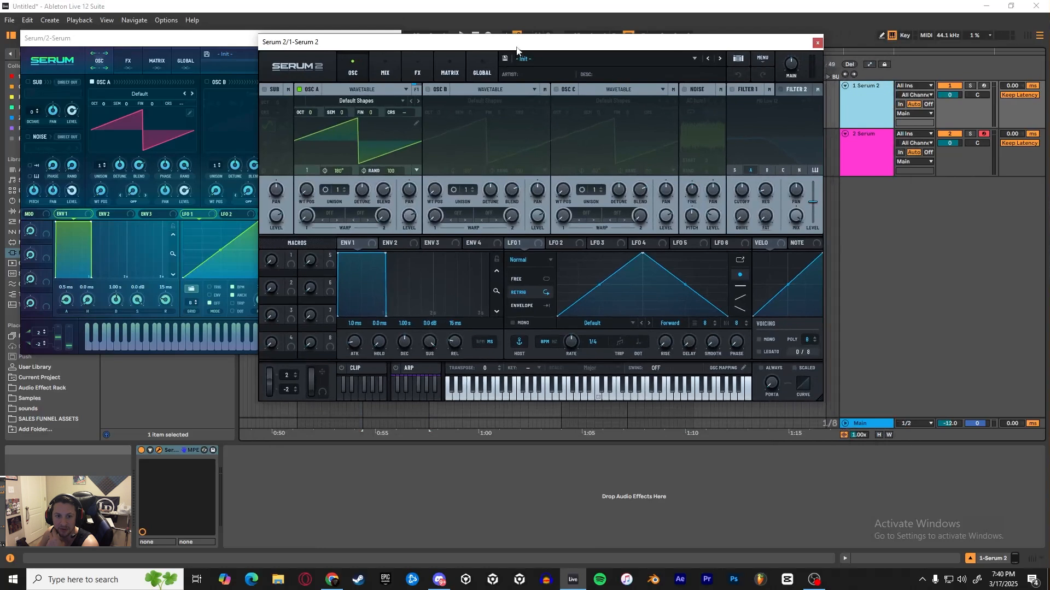
left_click_drag(516, 49, 668, 46)
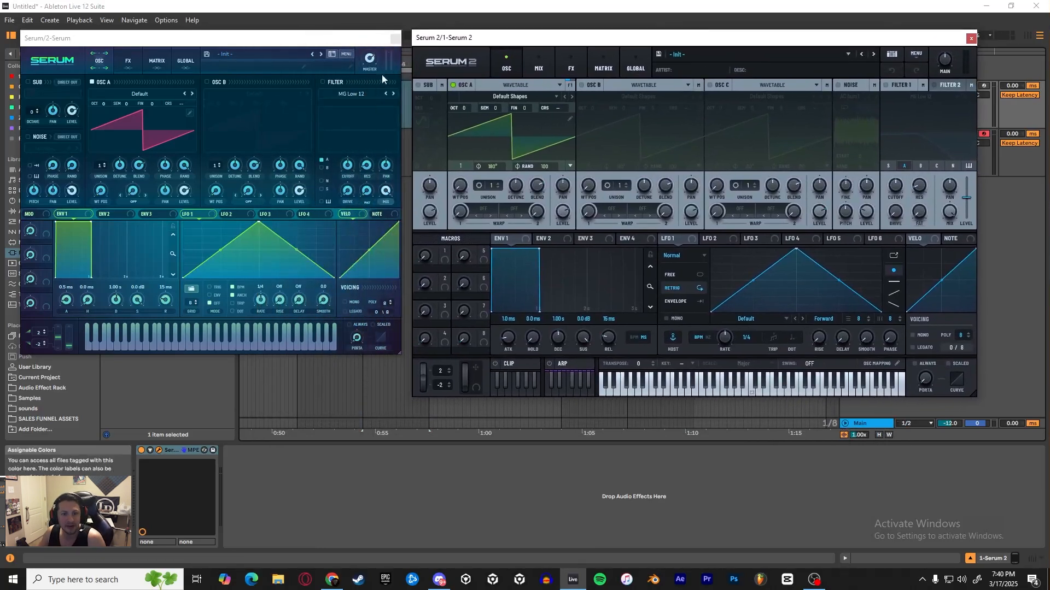
Switch Serum 2's oscillator C through the Multisample and Granular types, ending on Spectral
left_click(417, 87)
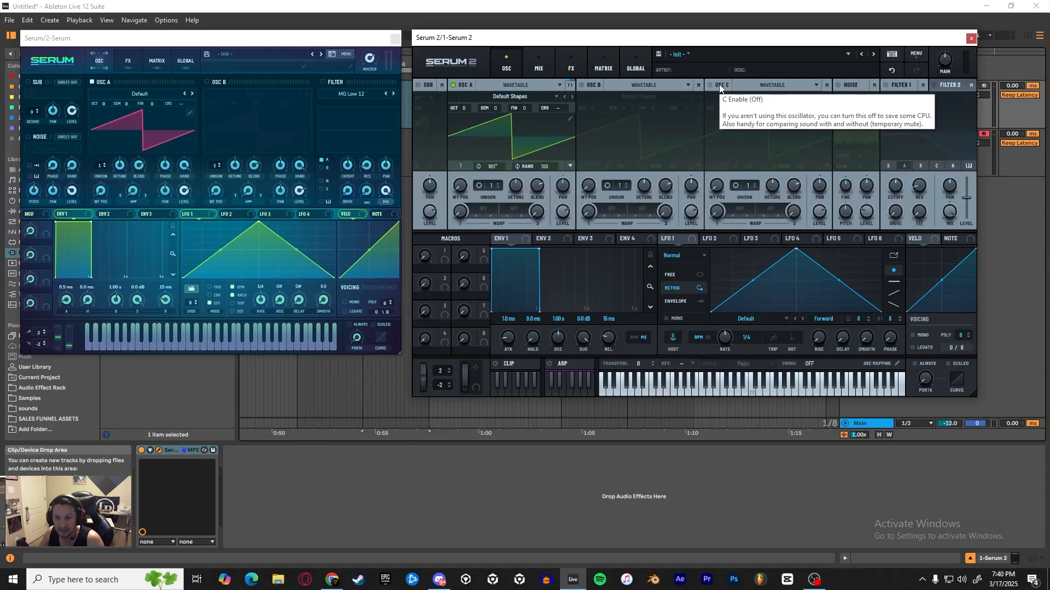
left_click(806, 83)
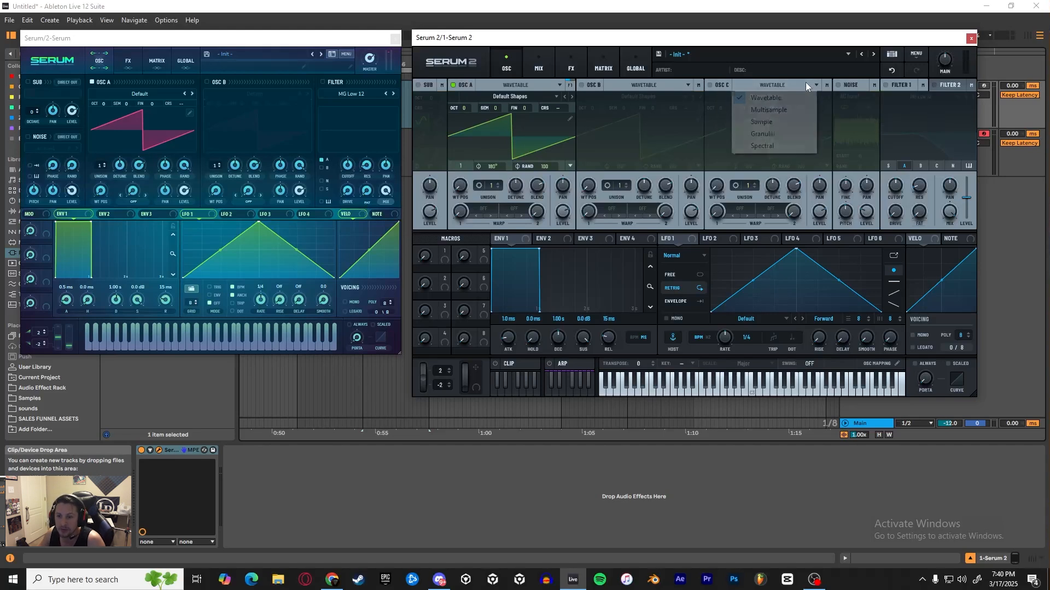
left_click(783, 109)
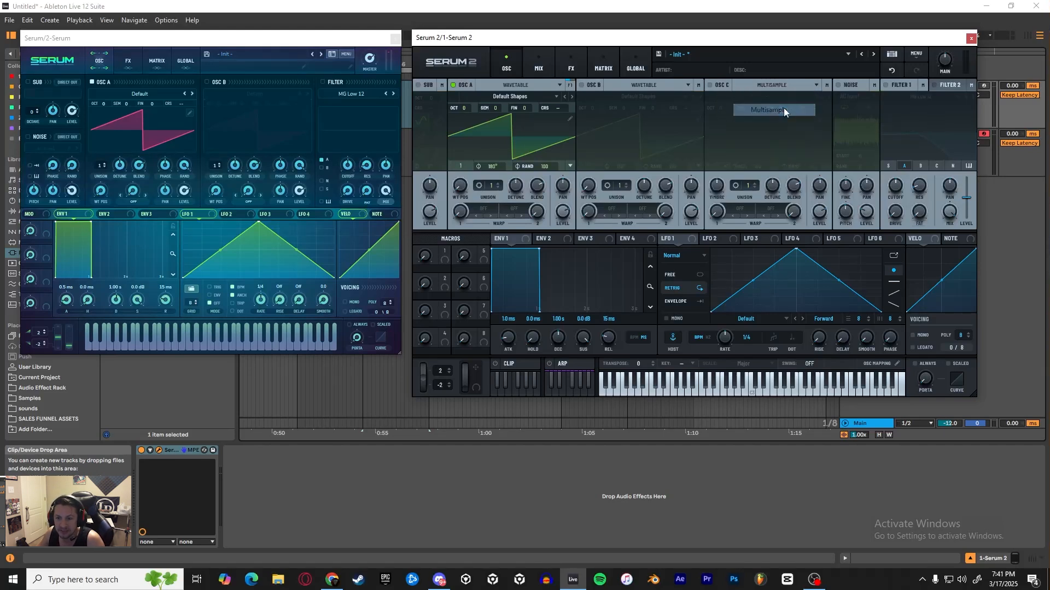
left_click(802, 85)
left_click(786, 134)
left_click(800, 85)
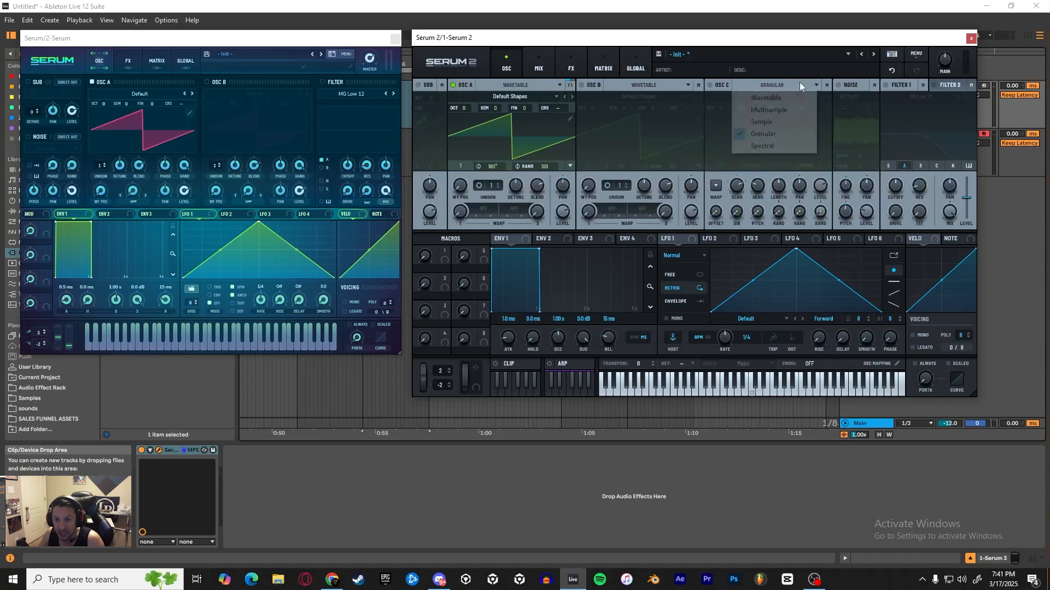
left_click(779, 145)
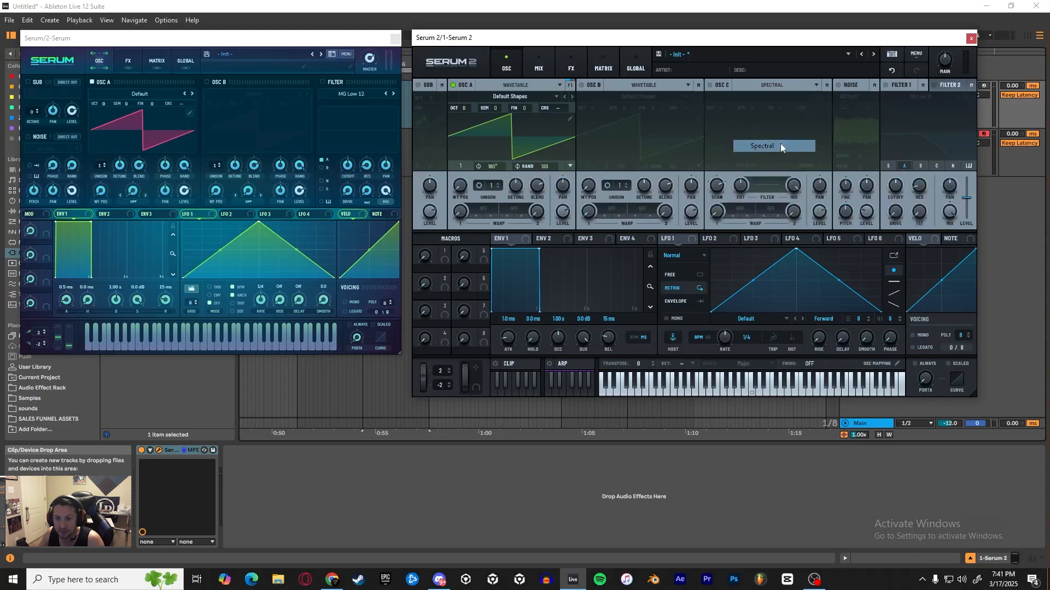
left_click(782, 83)
left_click(798, 81)
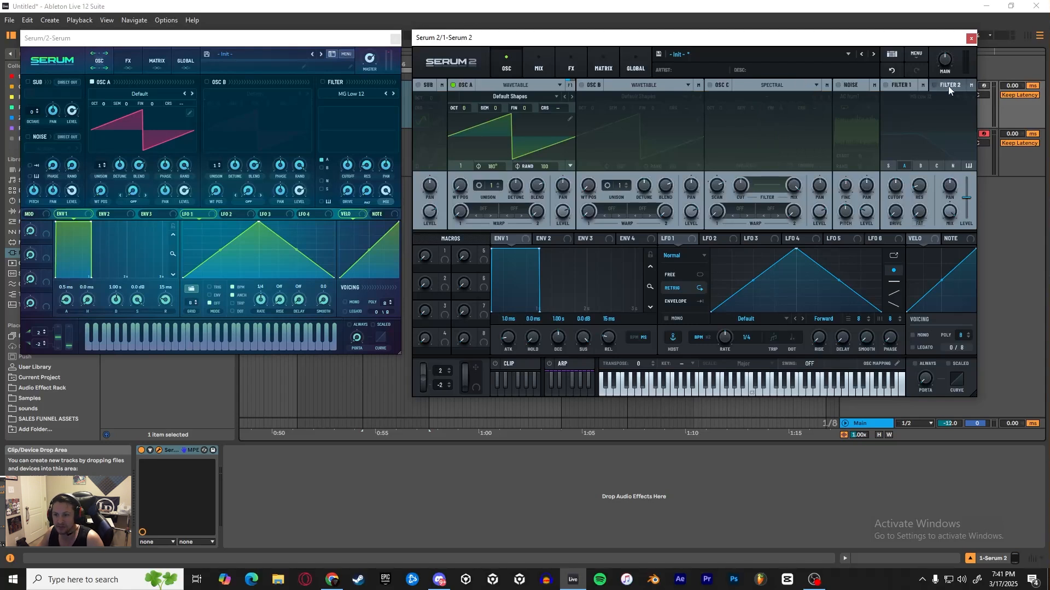
Enable Filter 1 in Serum 2 and route oscillator B and the noise oscillator through it
left_click(885, 85)
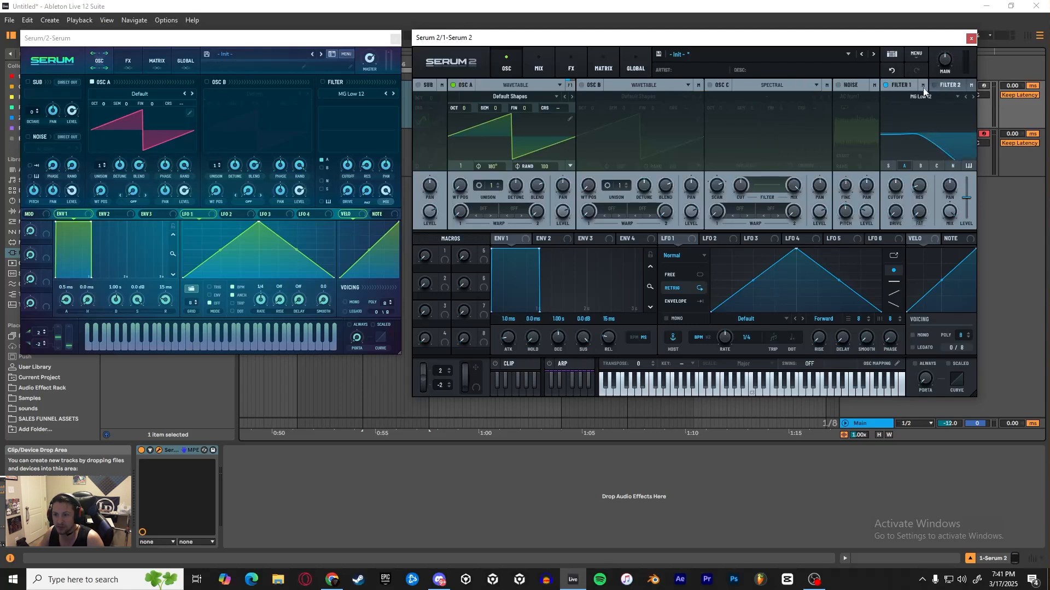
left_click(922, 166)
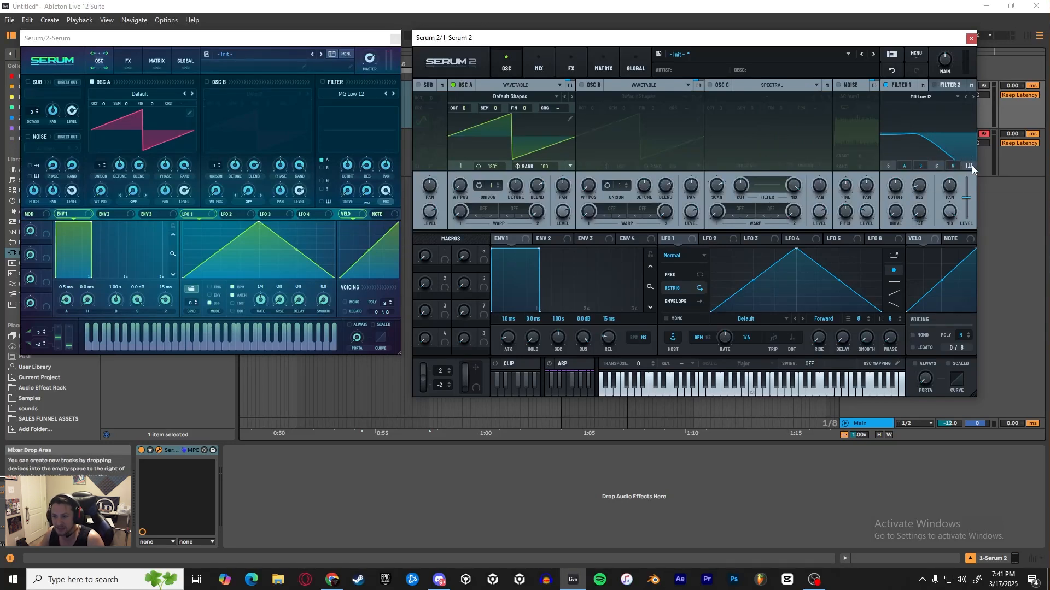
left_click(971, 166)
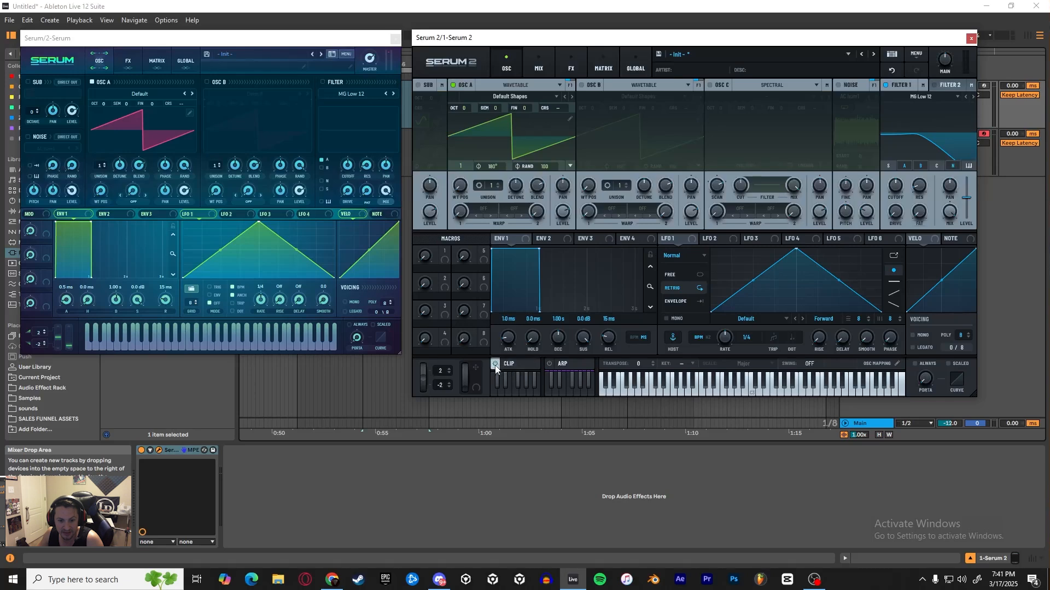
Examine Serum 2's arpeggiator and clip editors, and return to the envelope and LFO view
left_click(550, 364)
left_click(563, 364)
left_click(563, 365)
left_click(563, 364)
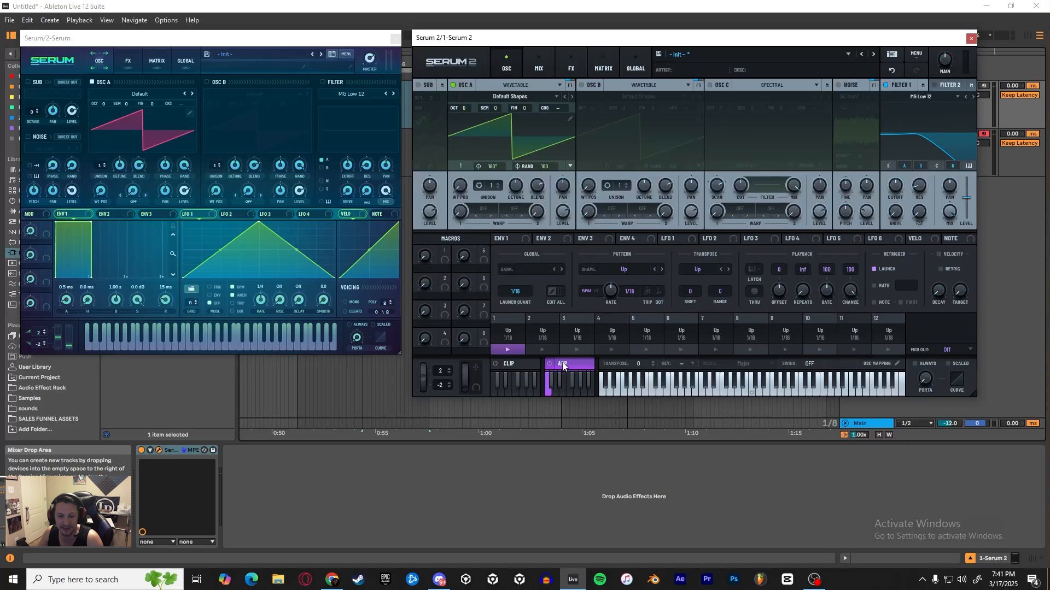
left_click(563, 365)
left_click(522, 363)
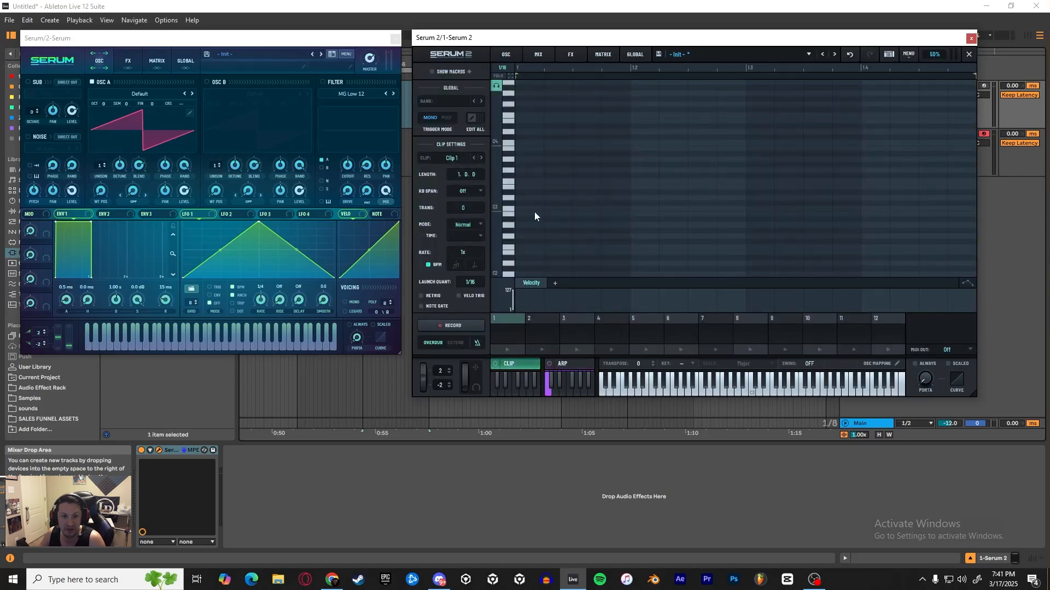
left_click(519, 364)
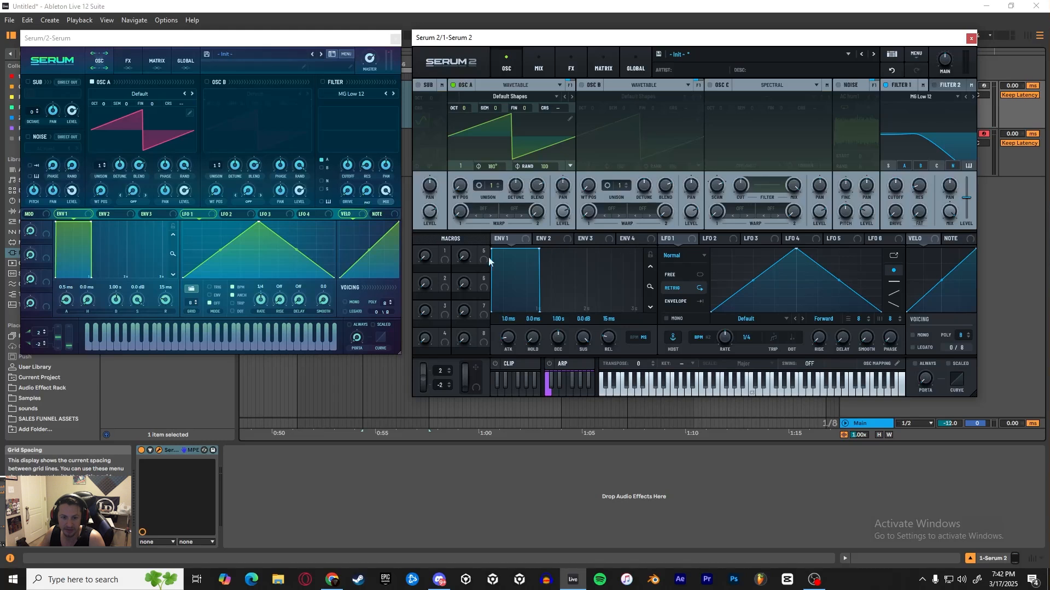
Examine the oscillator, filter and bus routing on Serum 2's mixer page, and reset the Bus 2 volume after nudging it
left_click(530, 68)
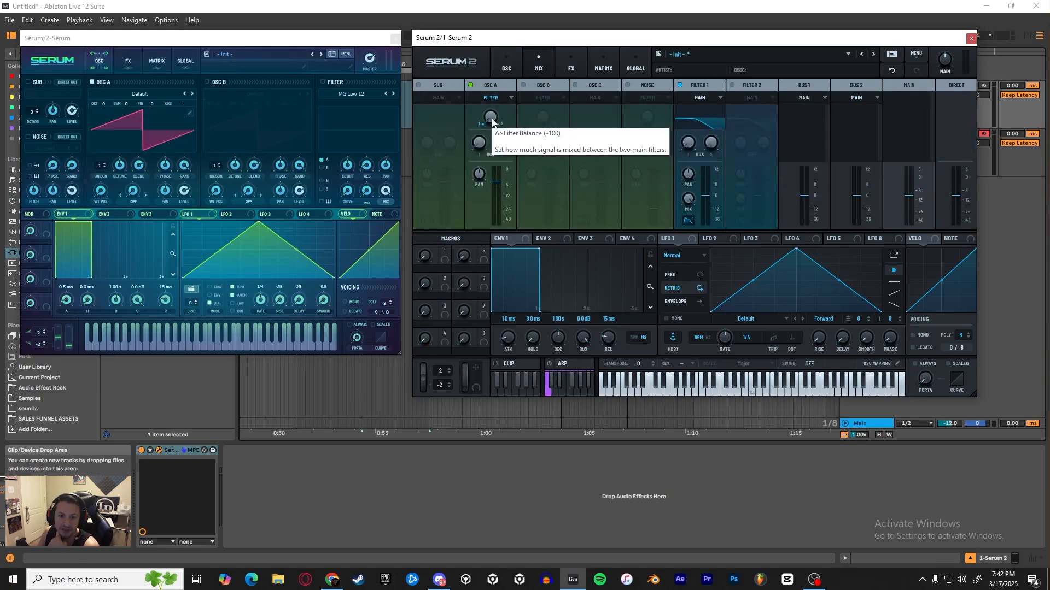
left_click(507, 66)
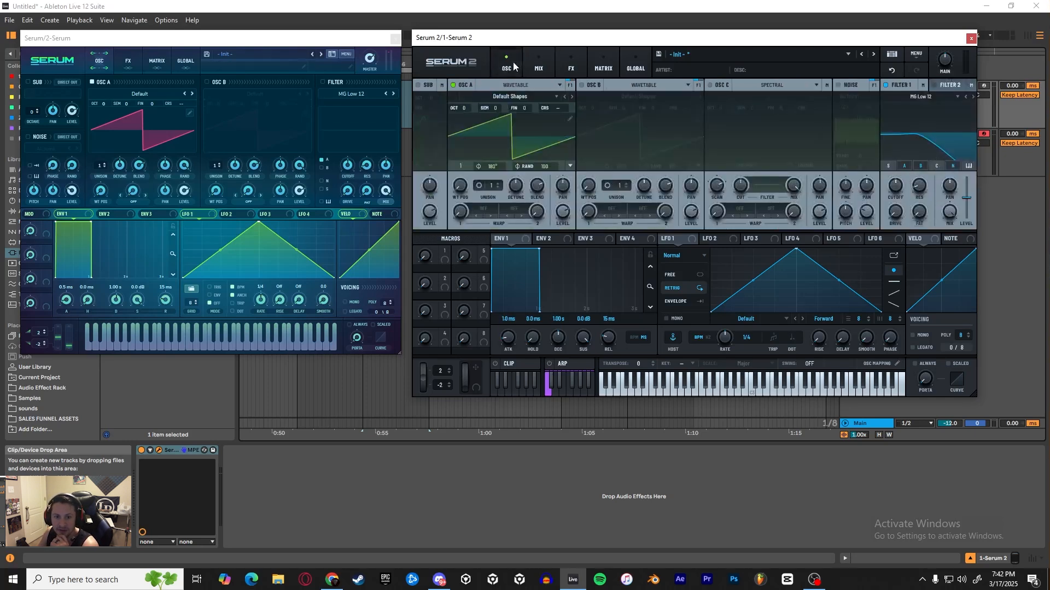
left_click(548, 63)
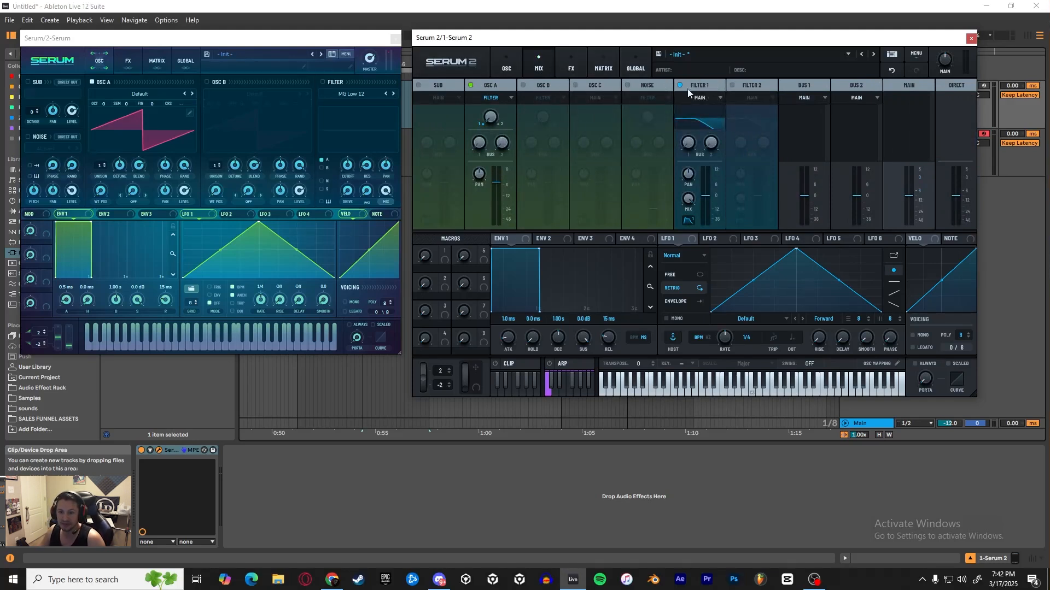
left_click(816, 96)
left_click(868, 87)
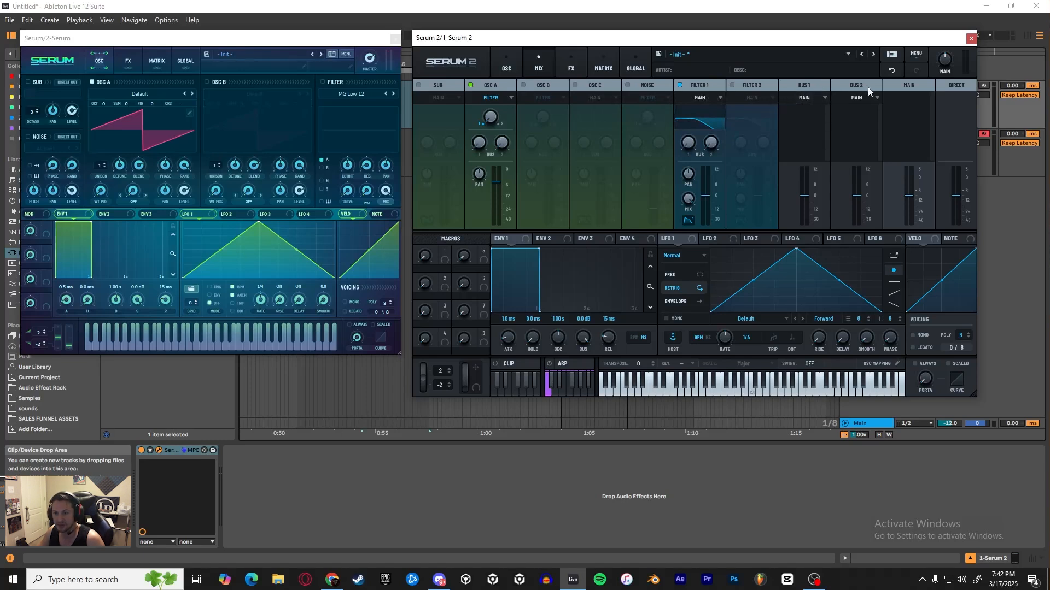
mouse_move(858, 195)
left_mouse_down()
mouse_move(860, 230)
mouse_move(857, 194)
left_mouse_up()
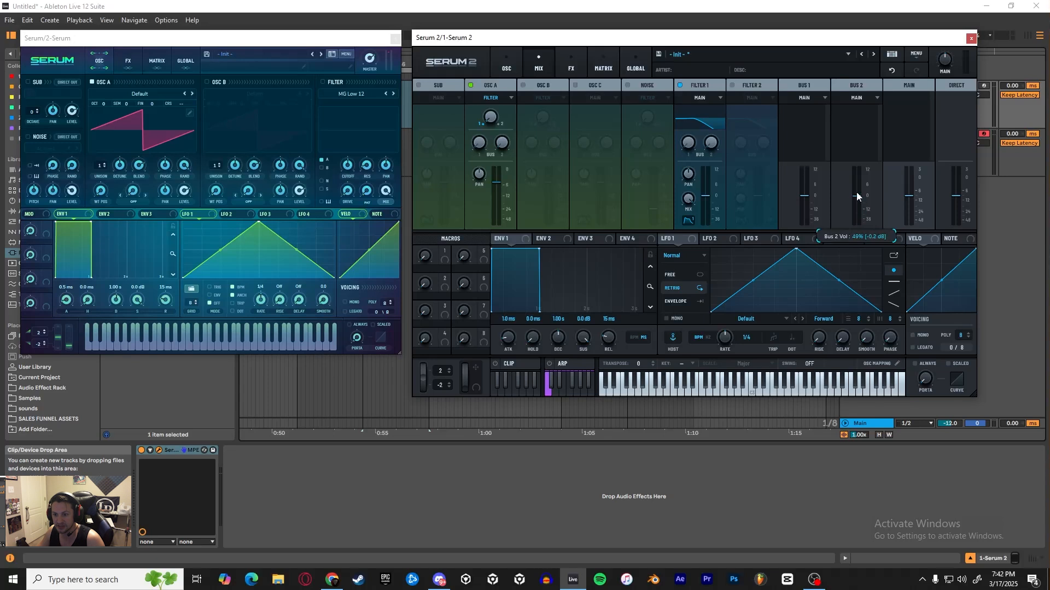
double_click(857, 194)
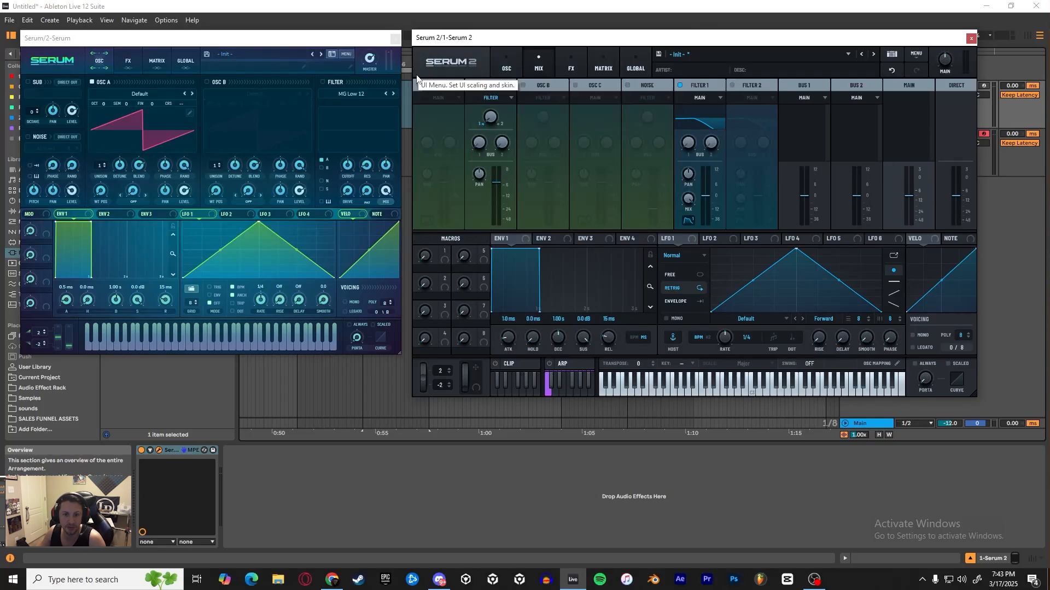
Check the skin and interface size options of the original Serum
left_click(56, 60)
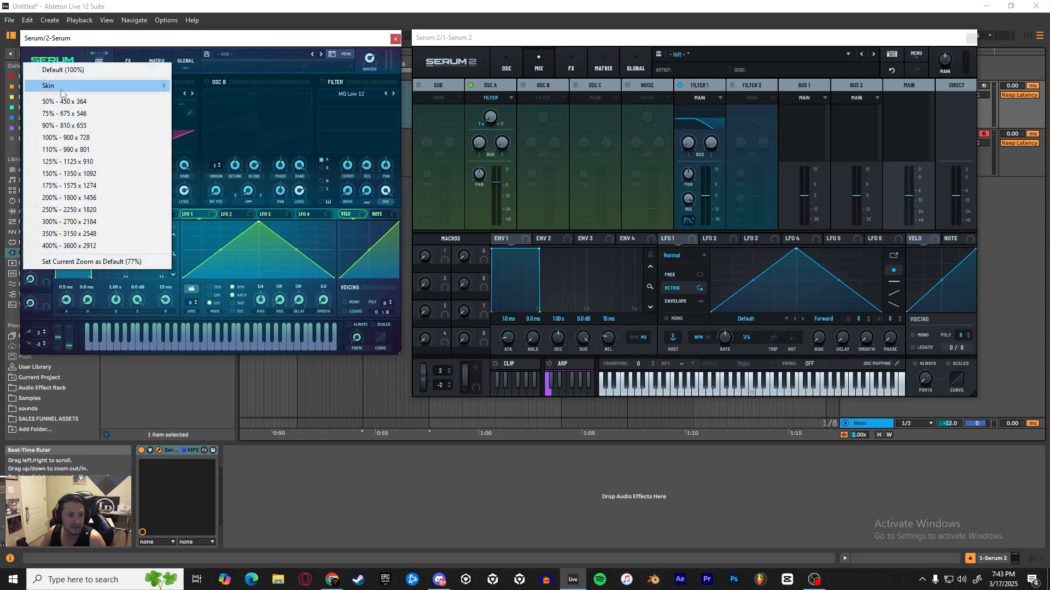
mouse_move(60, 93)
left_click(117, 55)
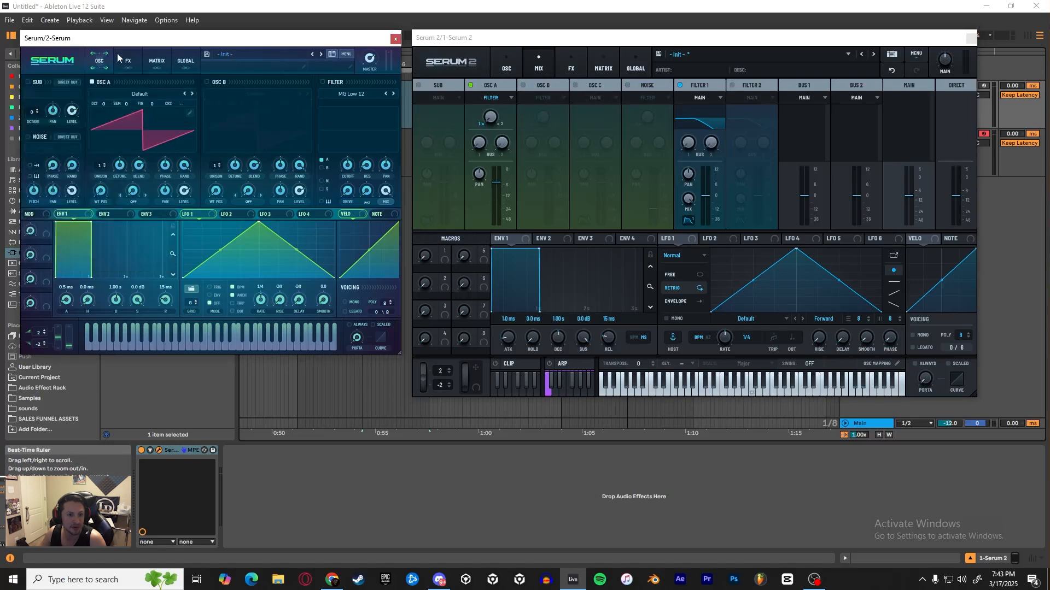
Check the interface size options of Serum 2
left_click(458, 60)
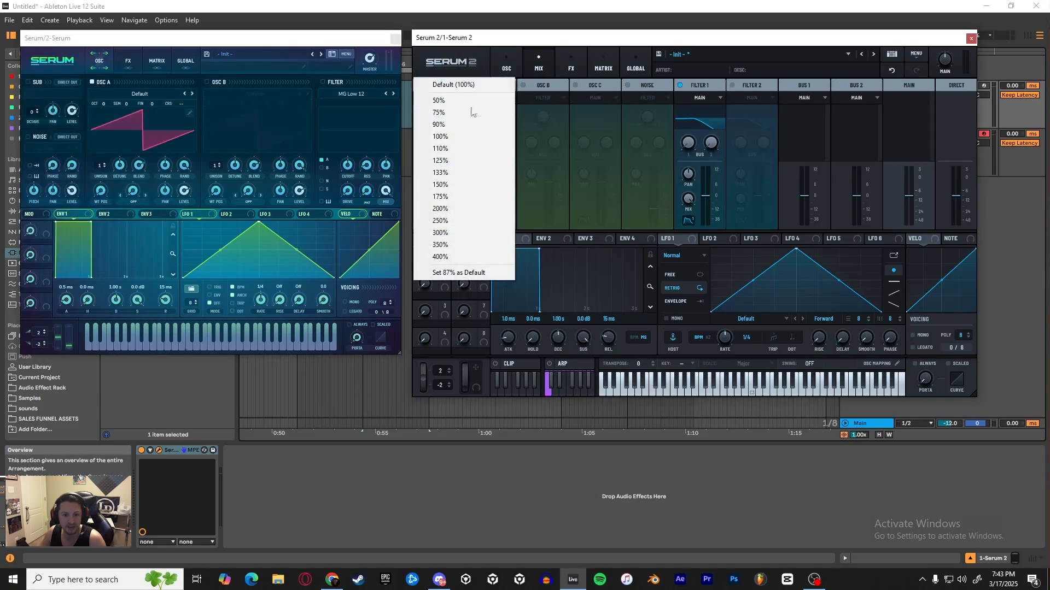
left_click(445, 69)
Add two Compressor effects to the main effects chain in Serum 2
left_click(571, 67)
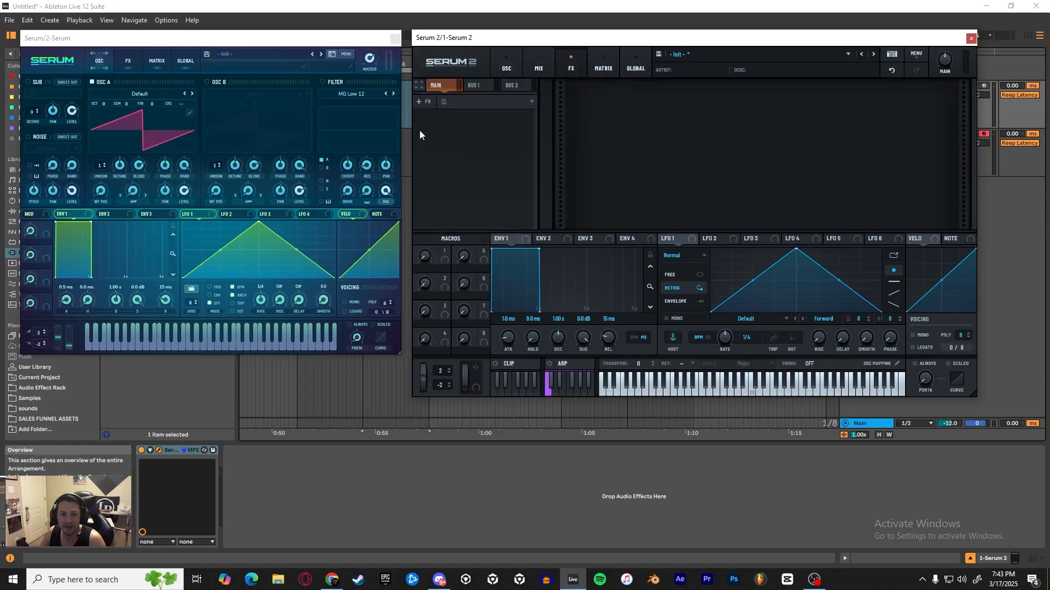
left_click(422, 101)
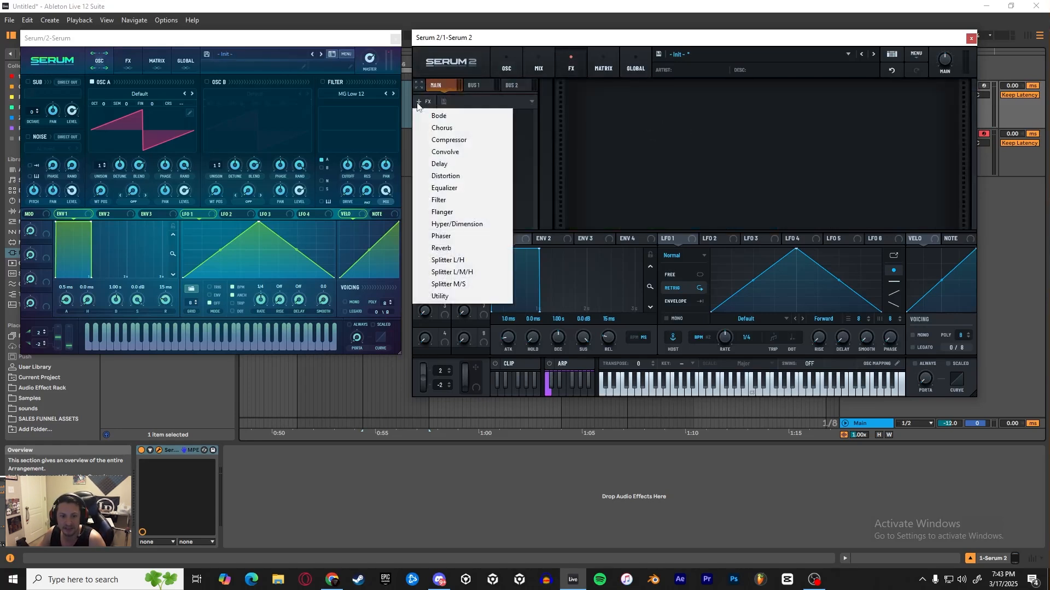
left_click(452, 140)
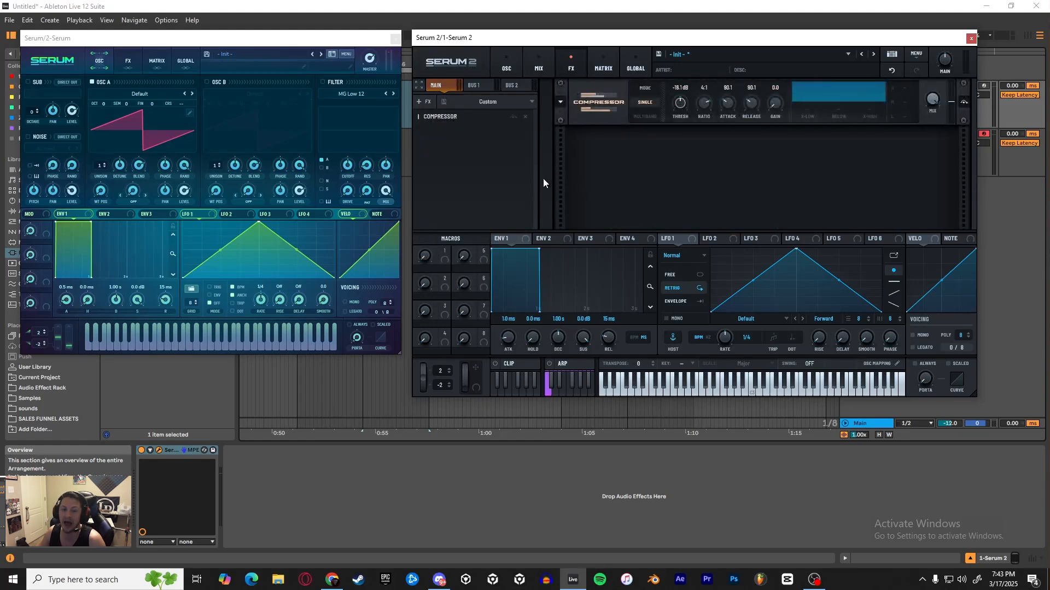
left_click(422, 102)
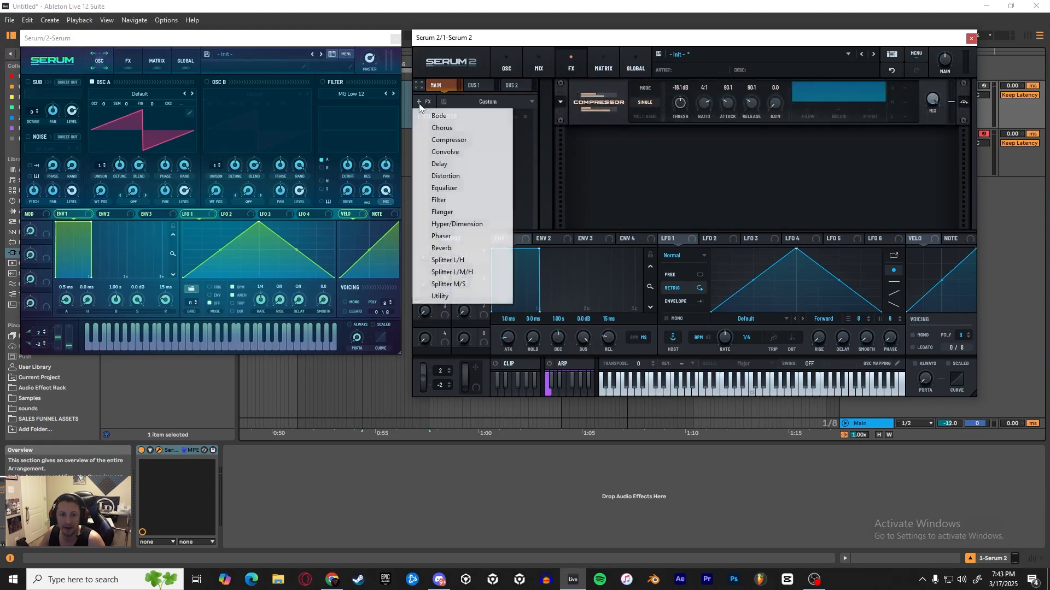
left_click(452, 140)
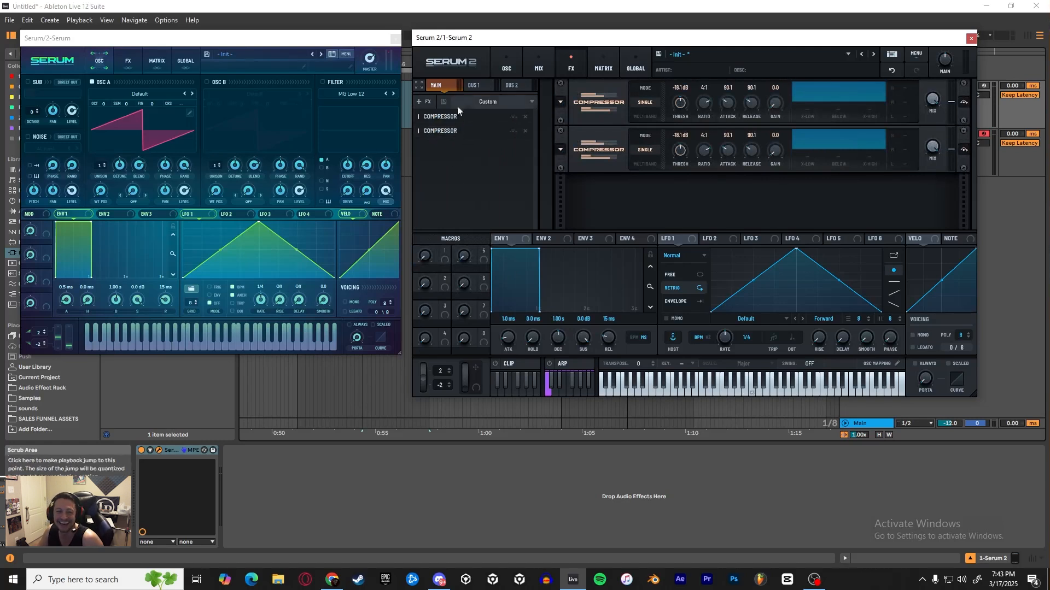
Enable the Compressor among the original Serum's effects and switch it off again
left_click(128, 61)
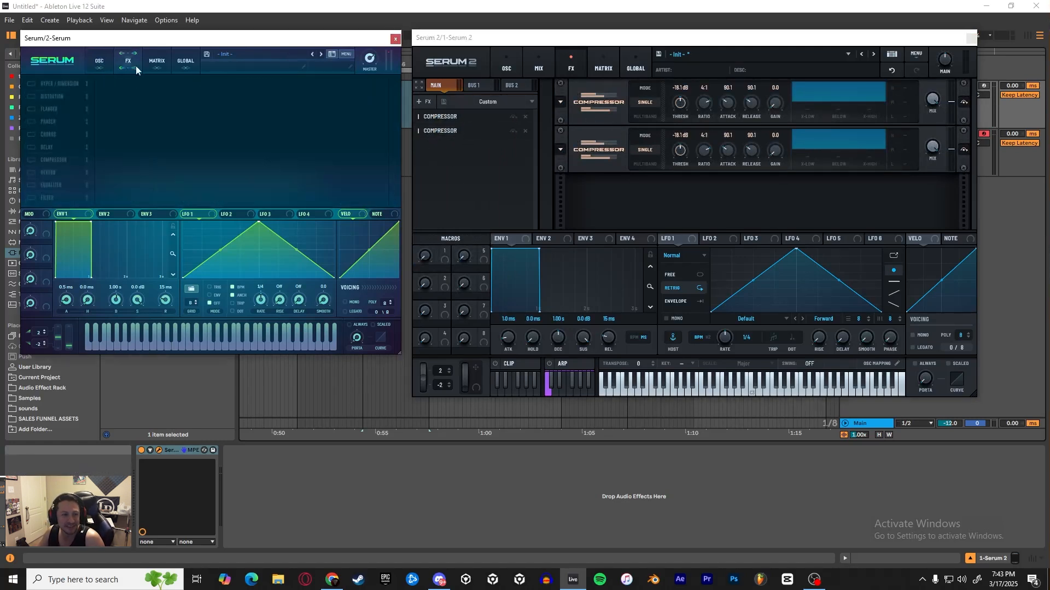
left_click(31, 159)
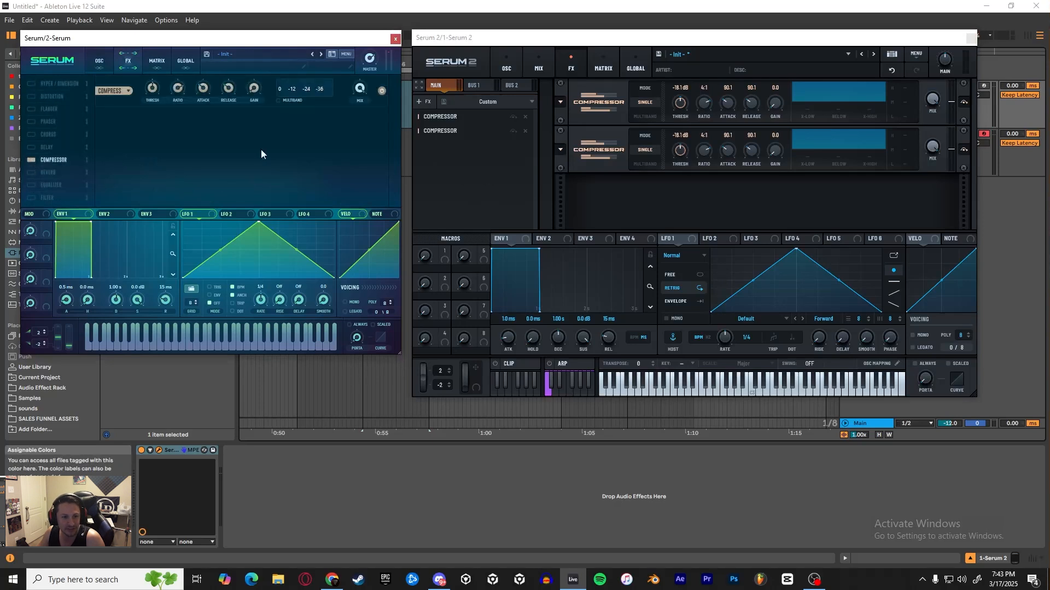
left_click(30, 160)
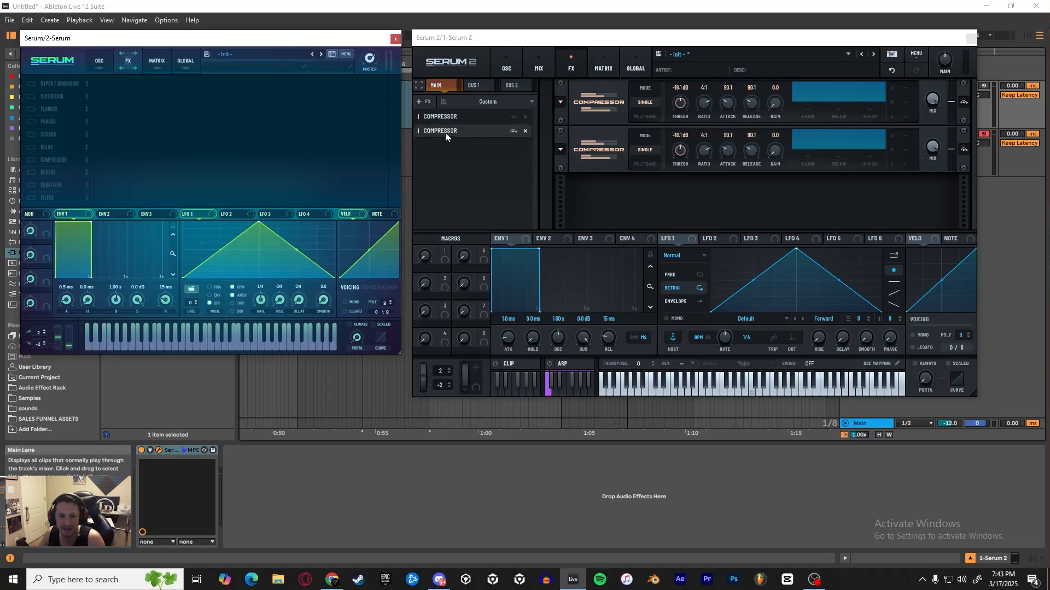
Add Flanger, Distortion, Delay and Filter effects to Serum 2's main effects chain
left_click(419, 103)
left_click(443, 211)
left_click(417, 103)
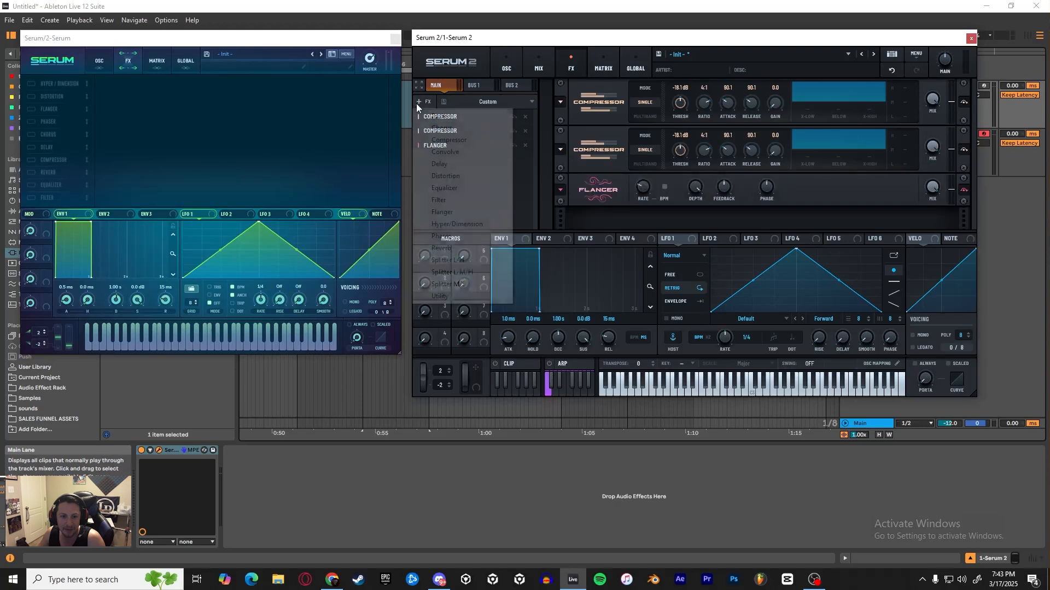
left_click(433, 174)
left_click(416, 100)
left_click(440, 164)
left_click(420, 103)
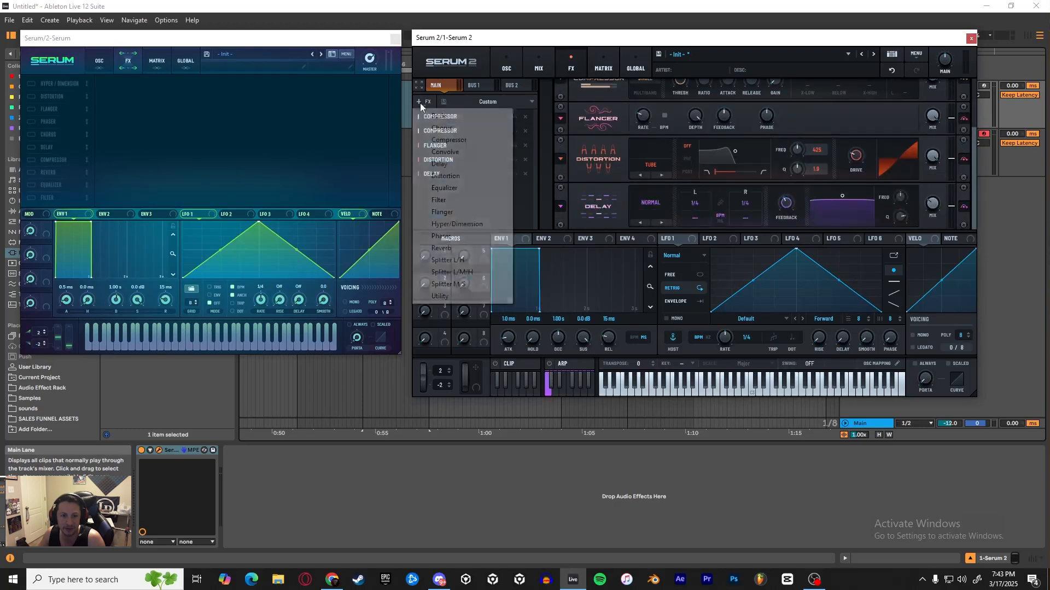
left_click(461, 200)
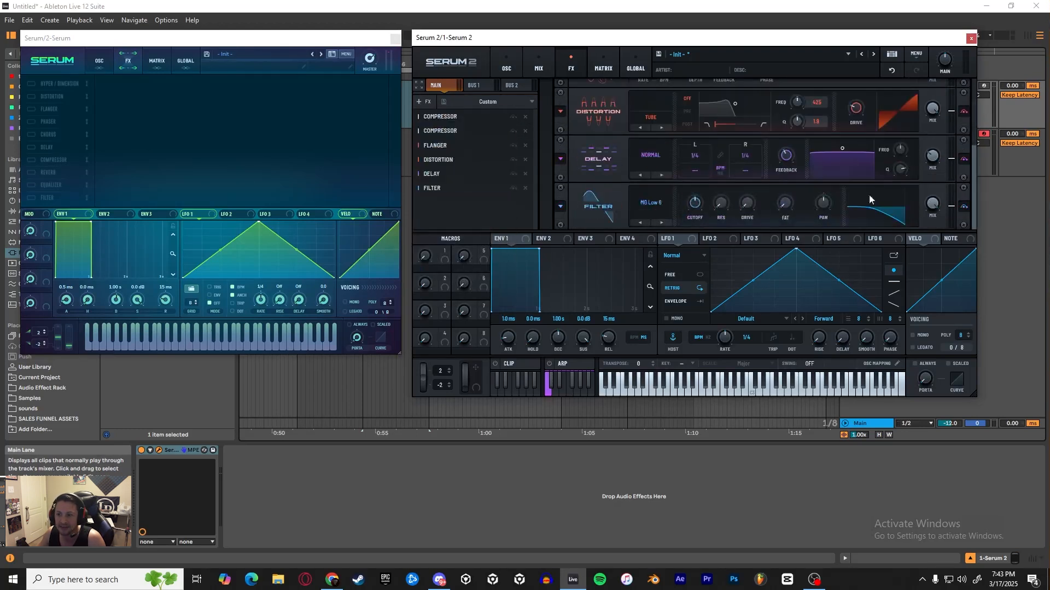
Remove all the effects from Serum 2's main effects chain
scroll(956, 142, "up", 4)
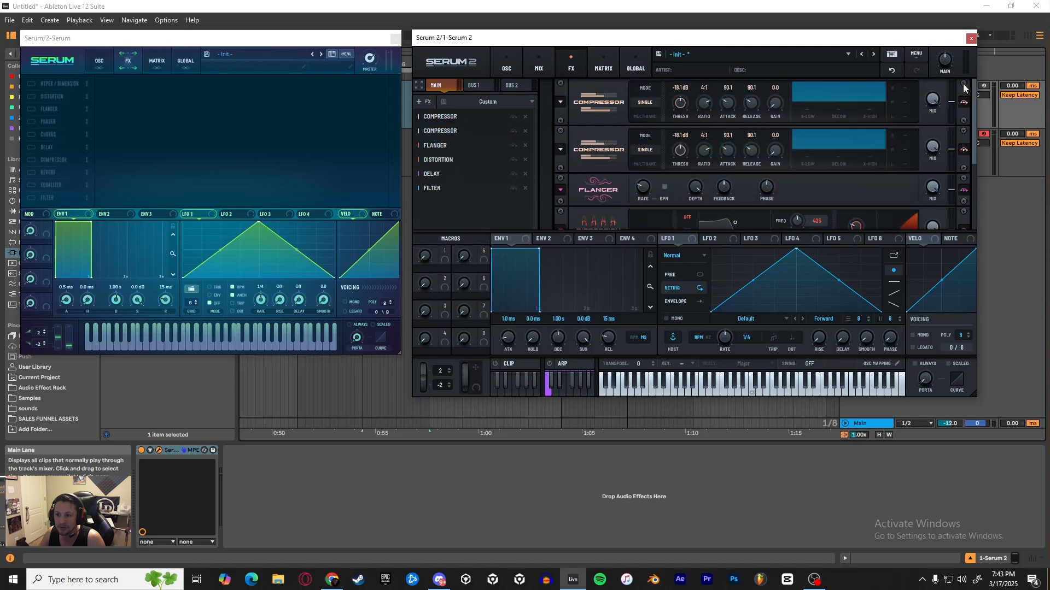
left_click(525, 117)
left_click(524, 117)
left_click(525, 117)
left_click(525, 117)
left_click(525, 117)
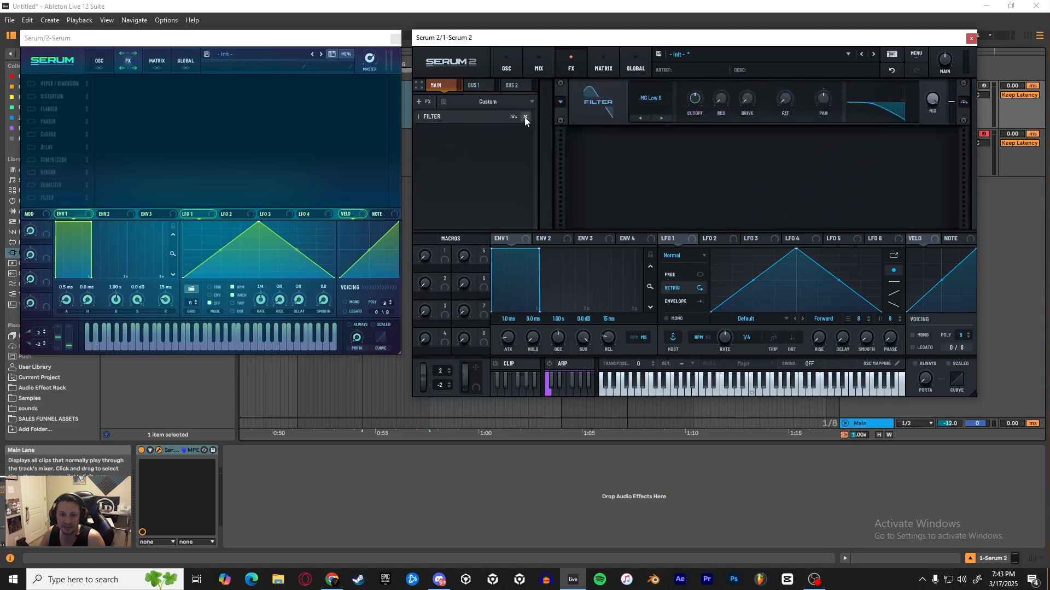
left_click(525, 117)
Examine Serum 2's modulation matrix and global voice control options, and try a random pan amount of 4%
left_click(604, 61)
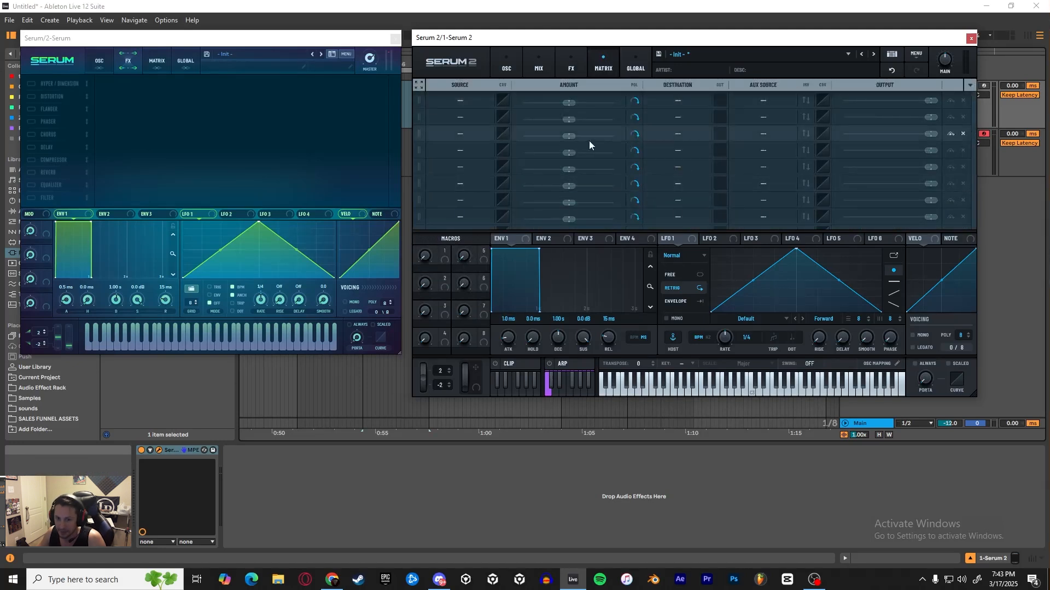
left_click(634, 65)
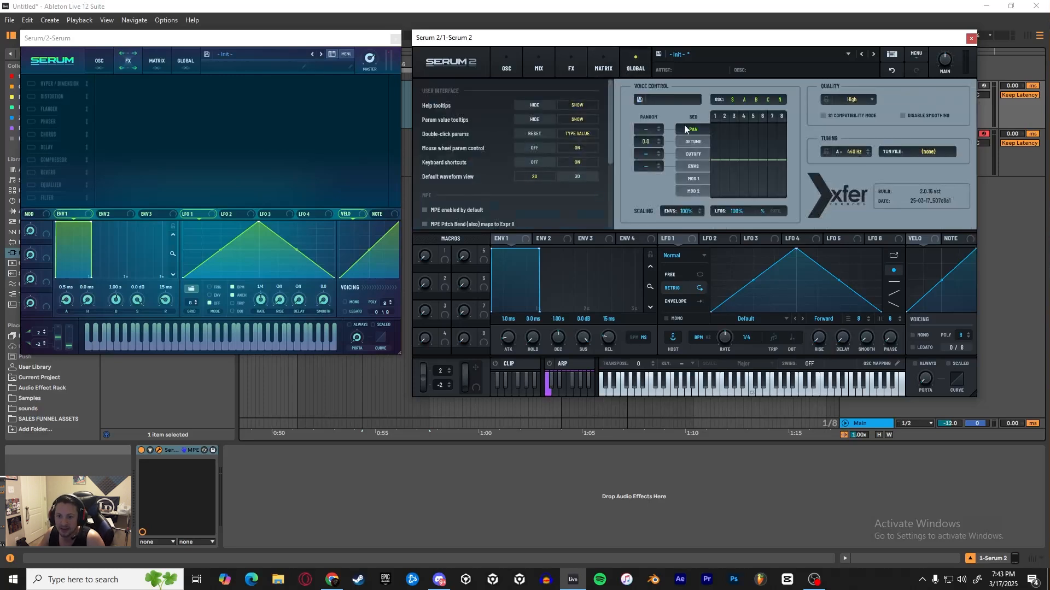
left_click(693, 191)
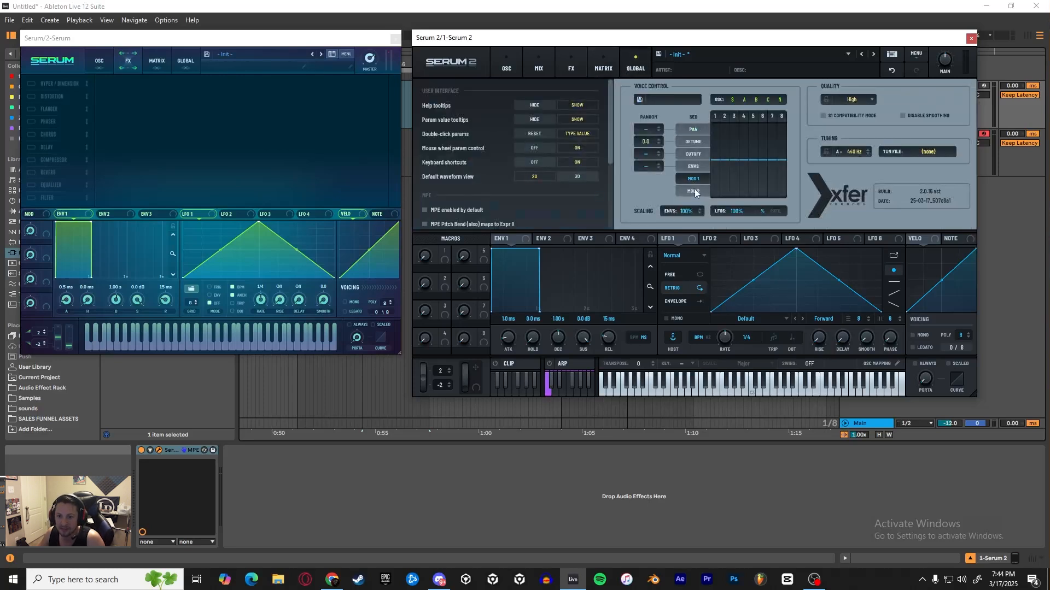
left_click(694, 141)
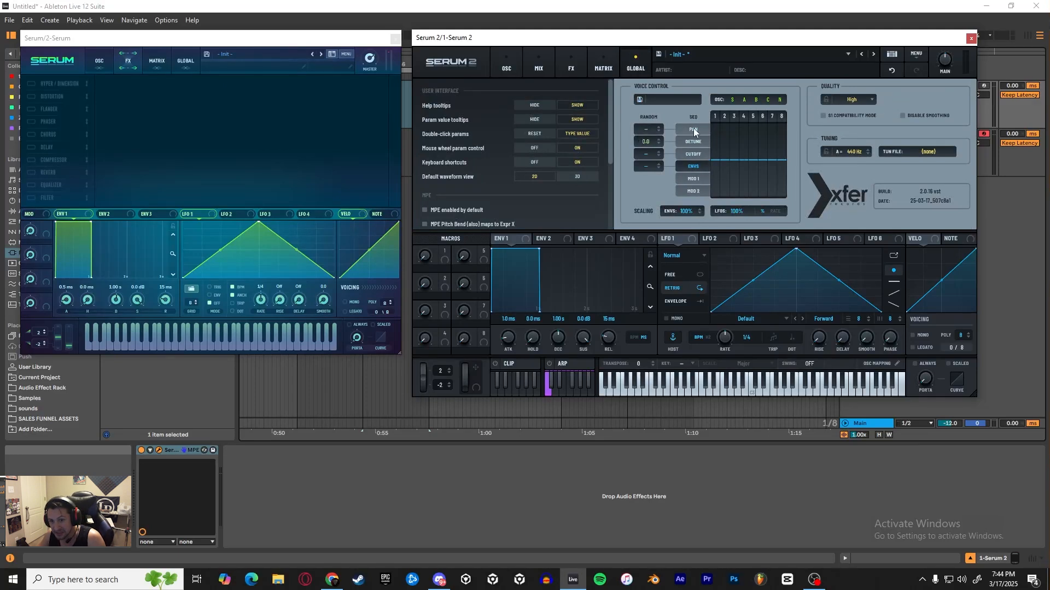
scroll(445, 178, "down", 5)
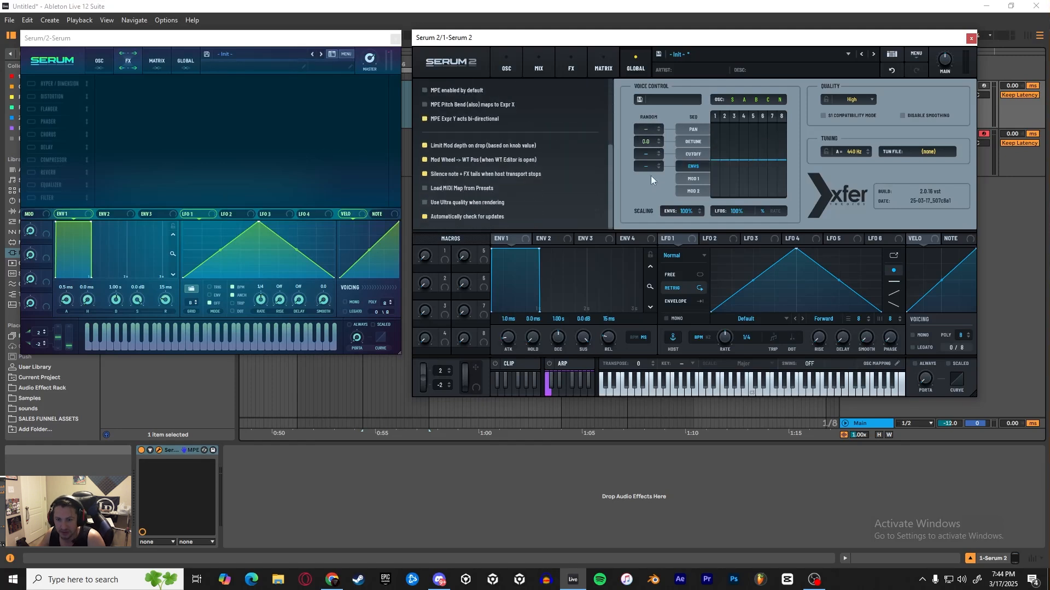
left_click_drag(656, 127, 645, 121)
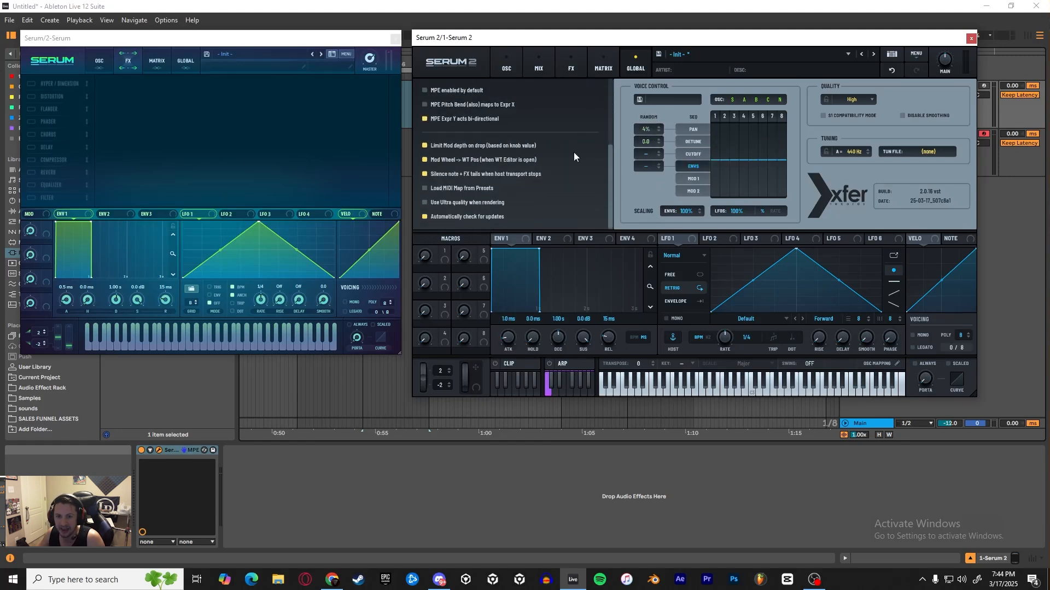
Compare the global preferences of the original Serum with those of Serum 2
left_click(188, 58)
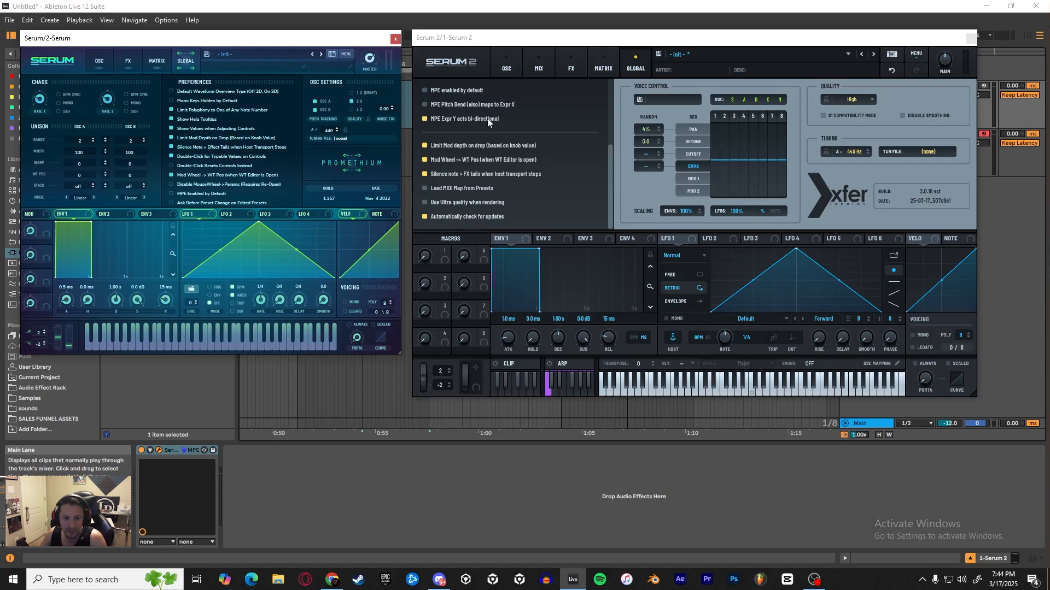
scroll(511, 167, "up", 3)
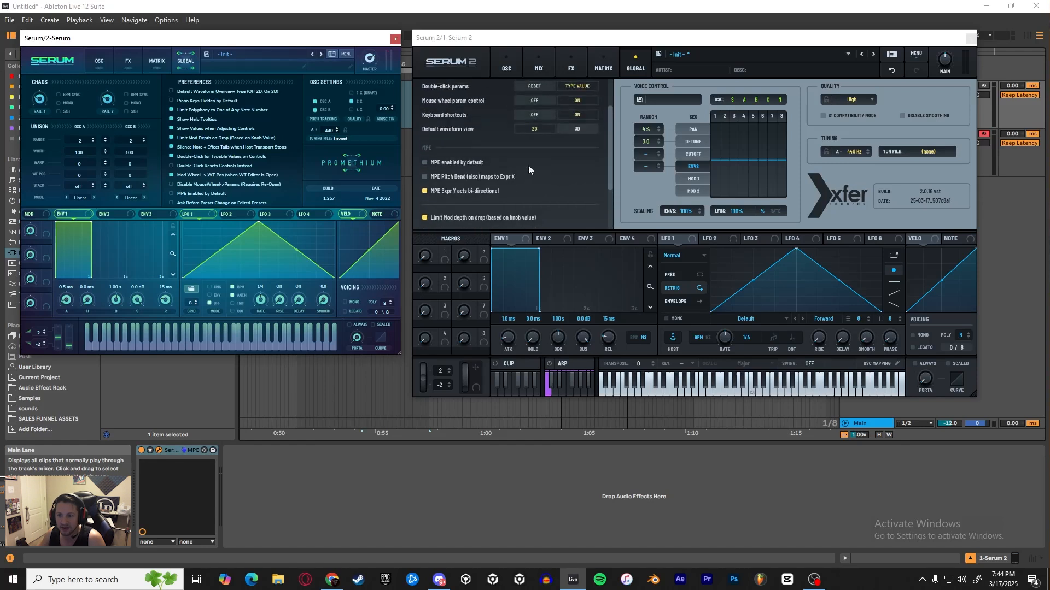
scroll(526, 162, "up", 1)
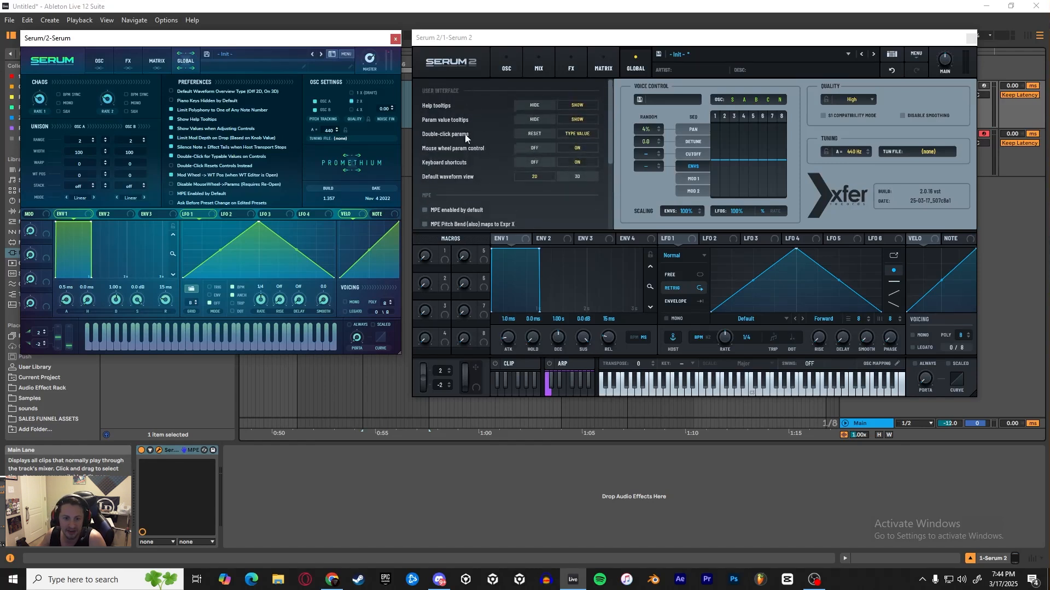
scroll(464, 134, "down", 3)
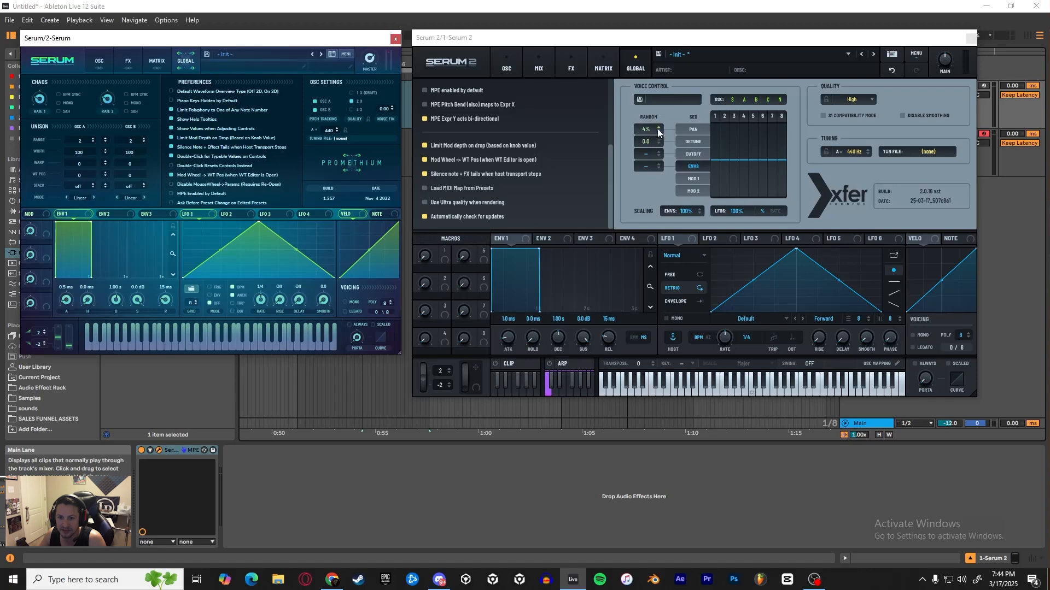
Reset Serum 2's random pan amount and examine the Mod 1 and Mod 2 voice sequencer lanes
scroll(648, 129, "down", 2)
scroll(650, 128, "up", 1)
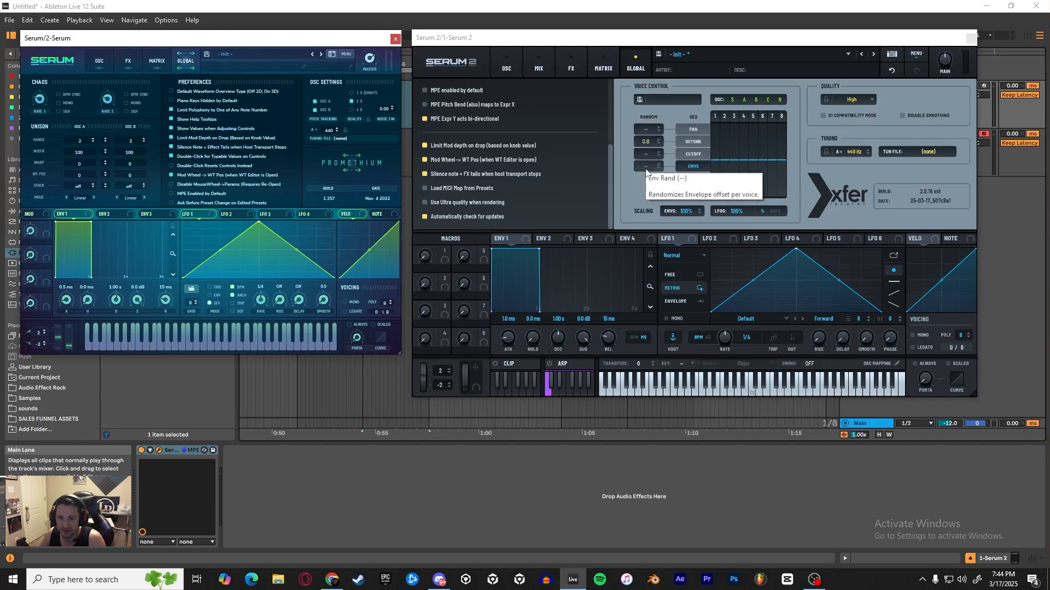
left_click(687, 181)
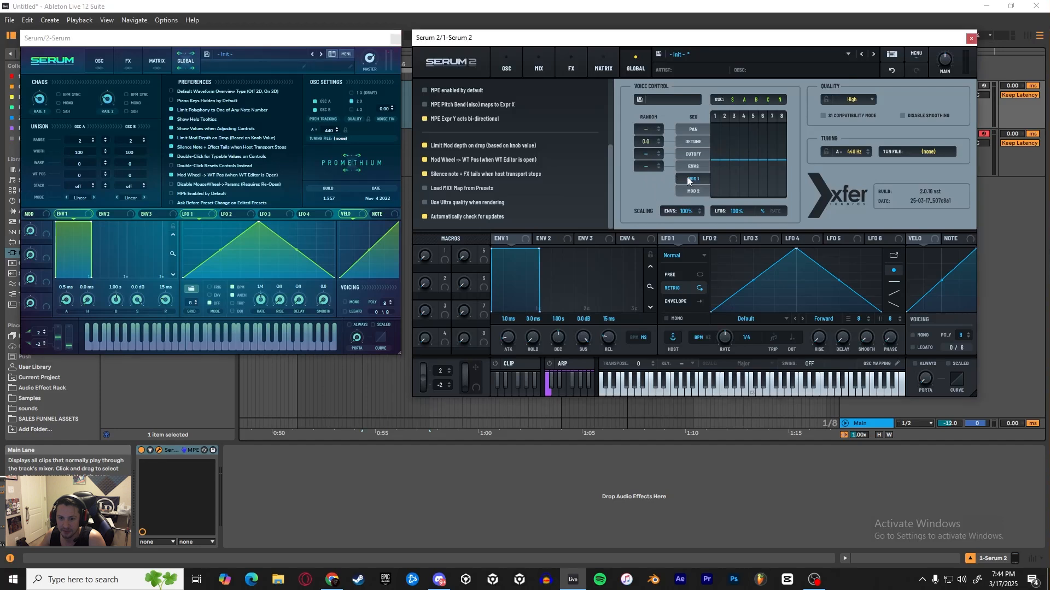
left_click(691, 193)
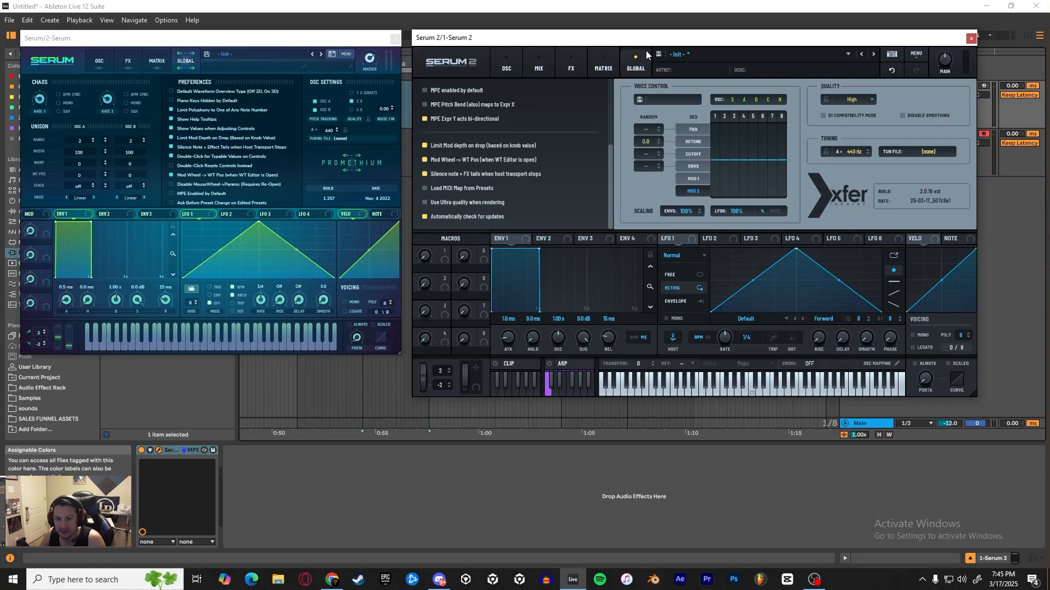
Return Serum 2 to its oscillator page and close the original Serum's plug-in window
left_click(507, 64)
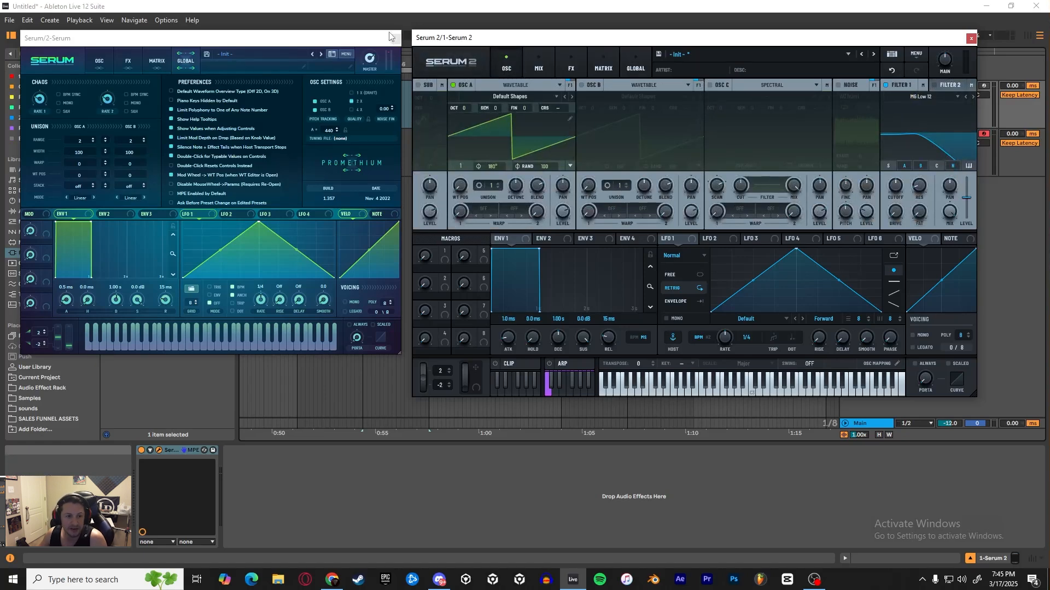
left_click(317, 39)
left_click(395, 39)
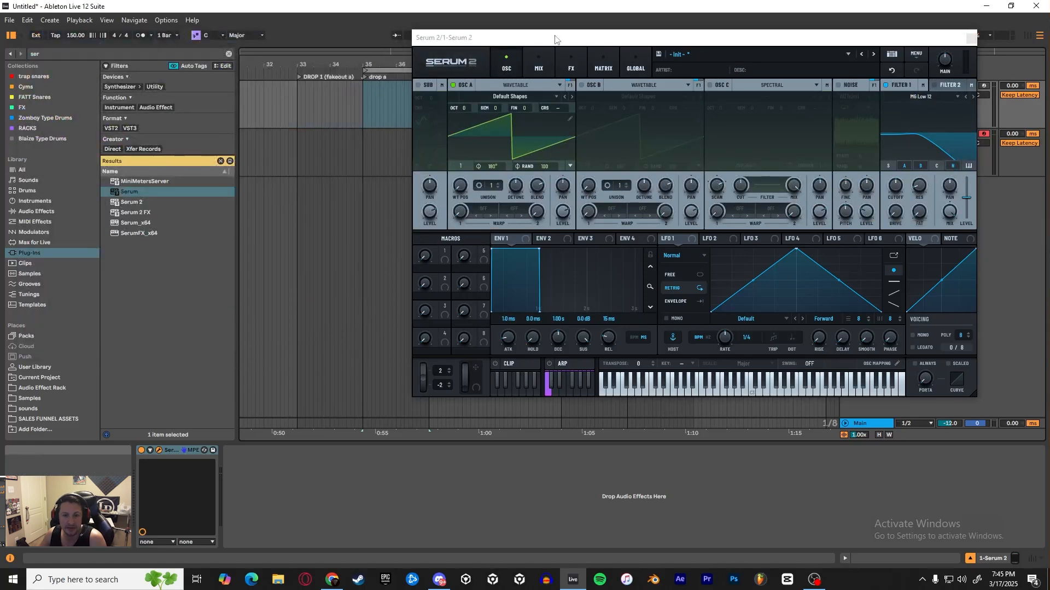
Reposition the Serum 2 window and enlarge its interface to fill most of the screen
left_click_drag(556, 38, 335, 31)
left_click_drag(752, 385, 970, 466)
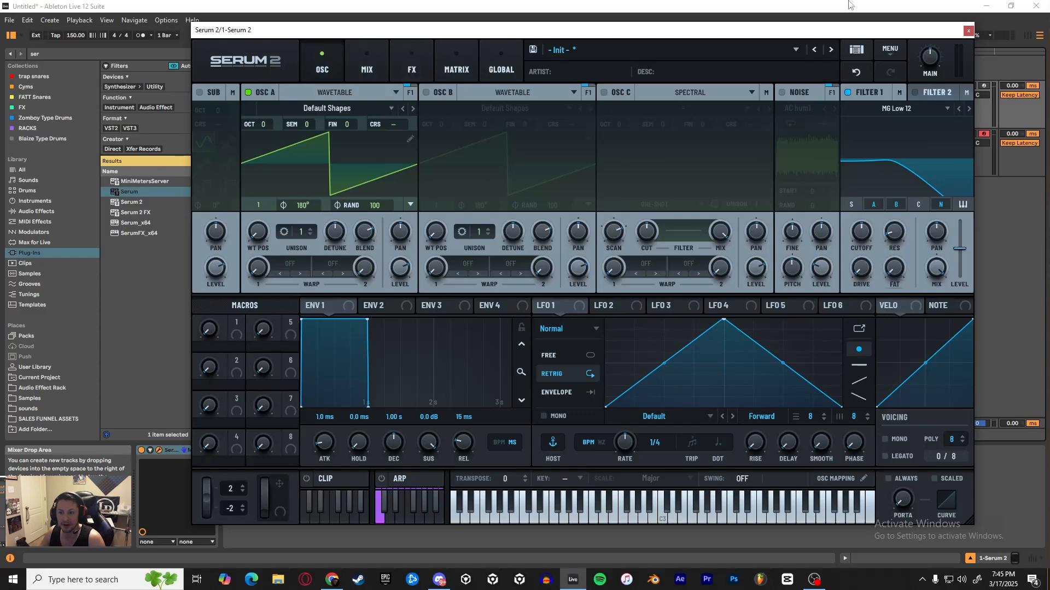
Close the Serum 2 window and delete the original Serum's track from the arrangement
left_click(968, 31)
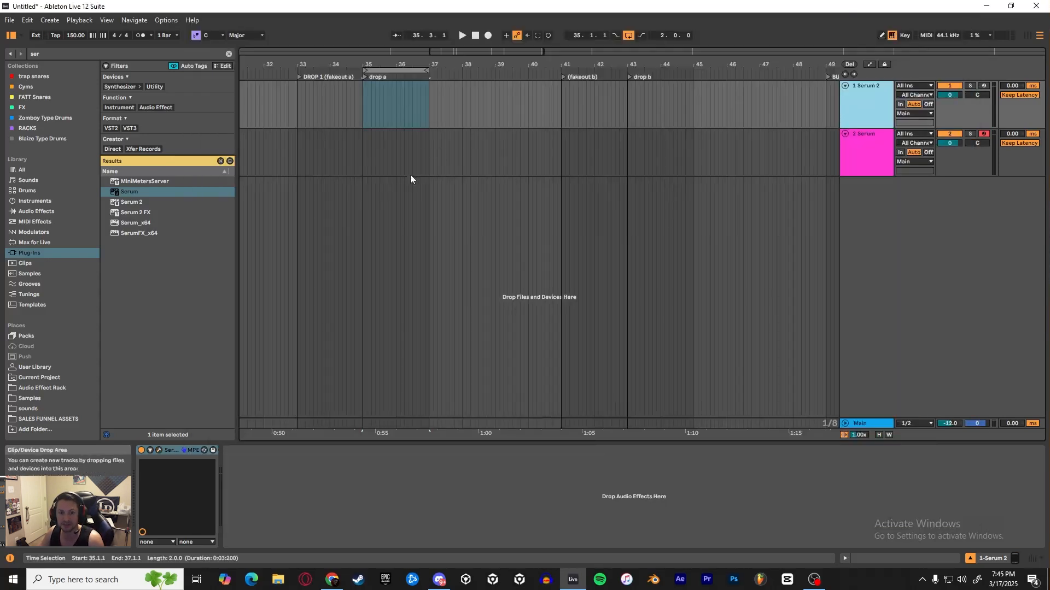
left_click(367, 150)
left_click(889, 138)
key("Delete")
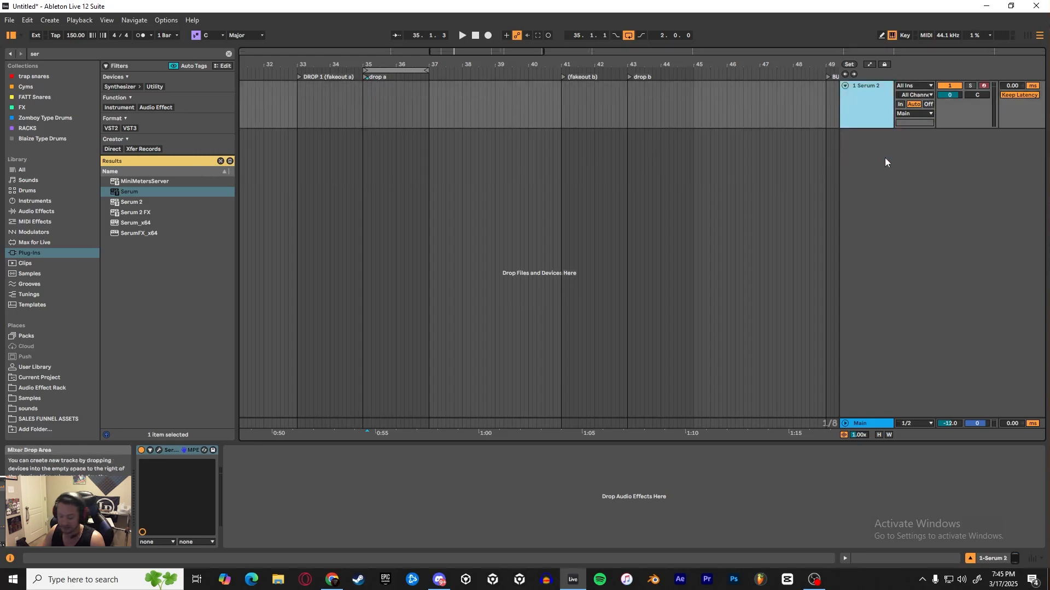
Insert a one-bar MIDI clip at bar 35 on the Serum 2 track and add a D#1 note at its start
left_click_drag(363, 97, 395, 104)
right_click(418, 103)
left_click(435, 293)
key("ctrl+shift+m")
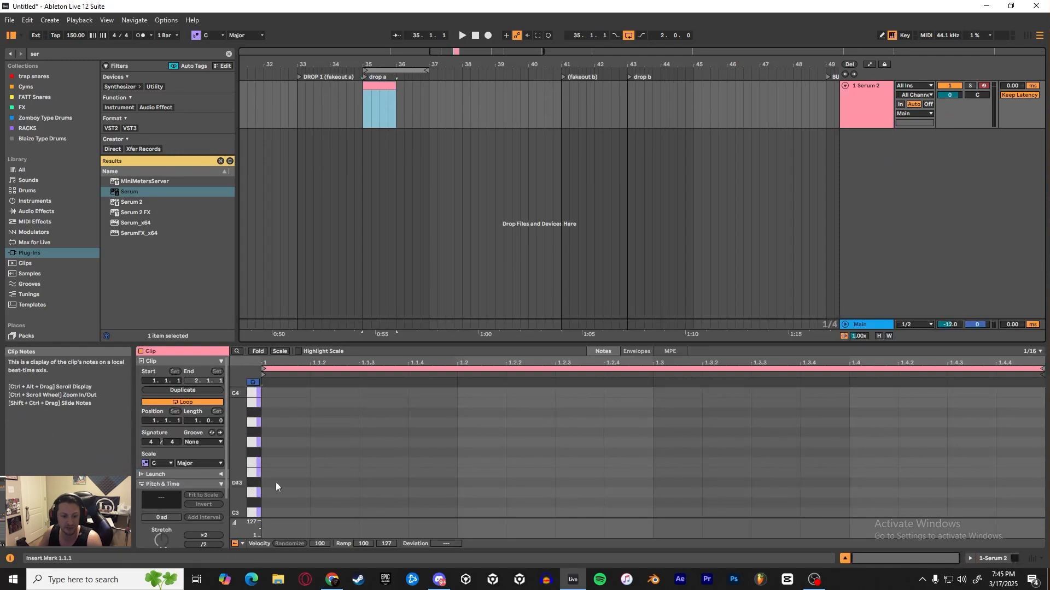
scroll(304, 458, "down", 8)
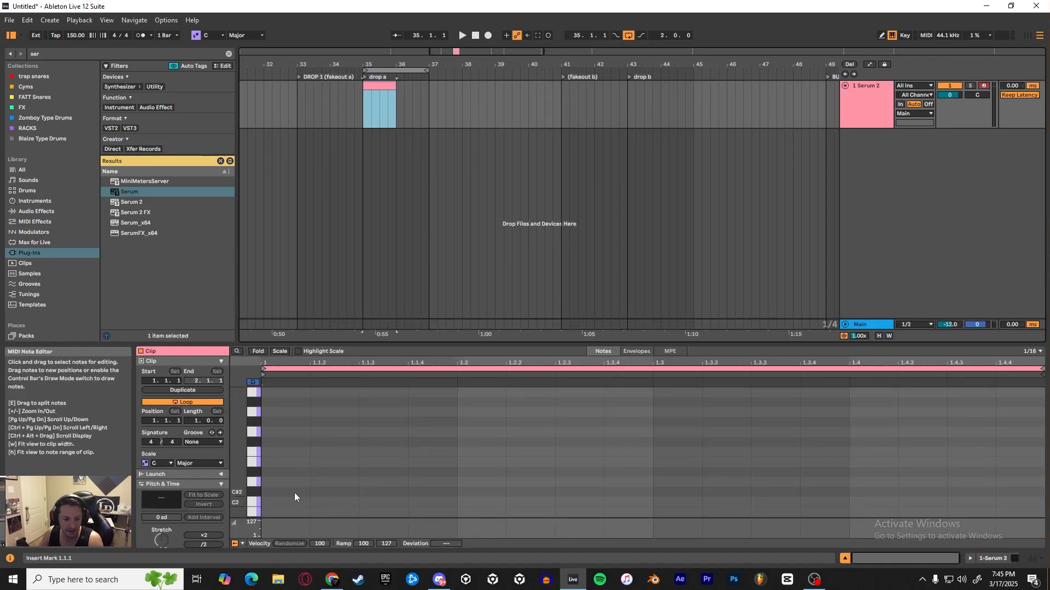
double_click(278, 462)
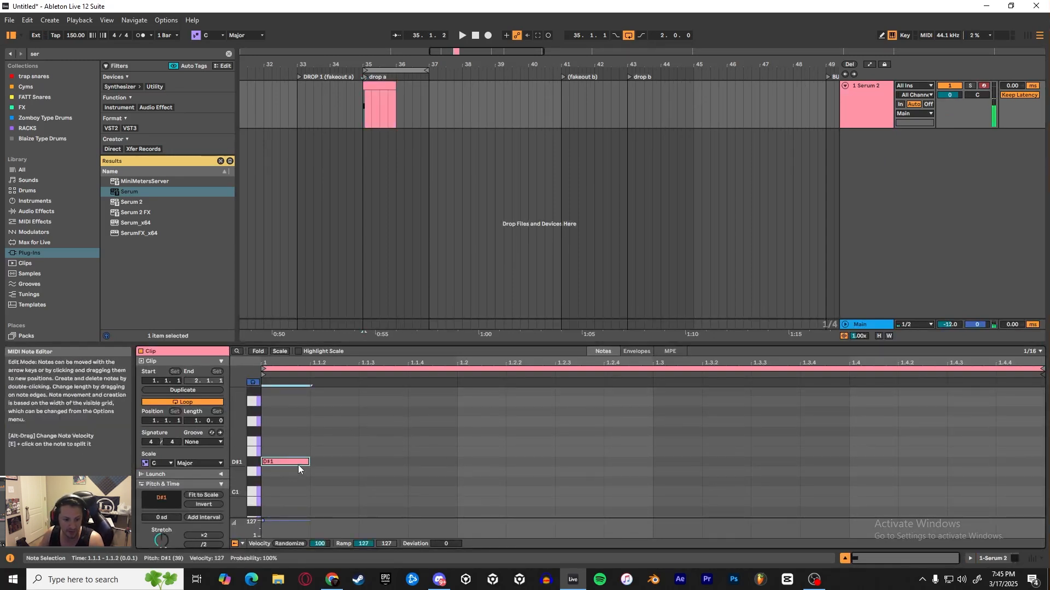
Lengthen the D#1 note to one beat, duplicate it three times to fill the bar, and start playback
left_click_drag(310, 463, 461, 472)
key("ctrl+d")
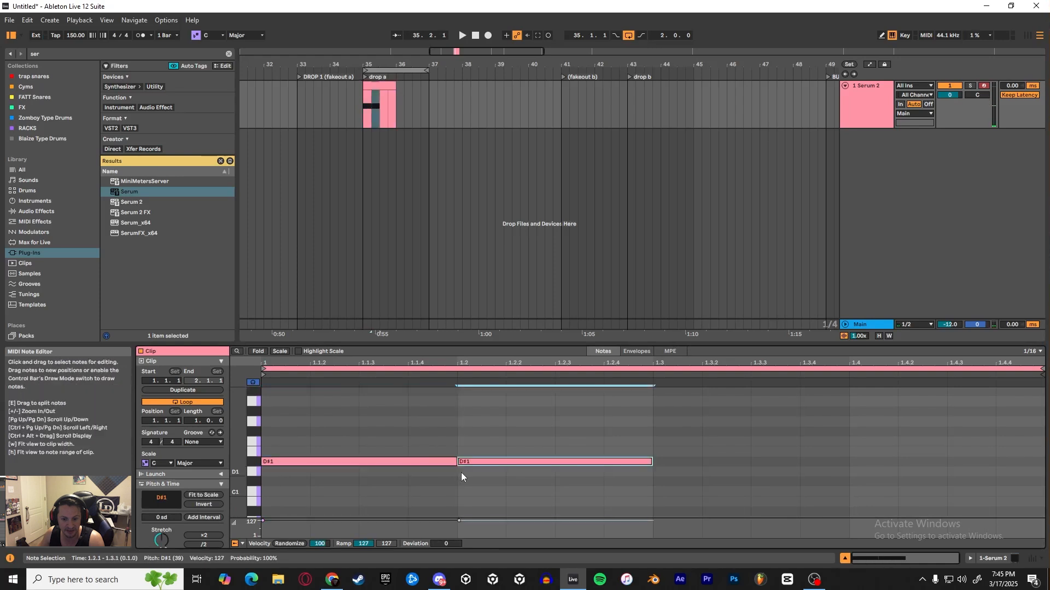
key("ctrl+d")
key("ctrl+d")
key("space")
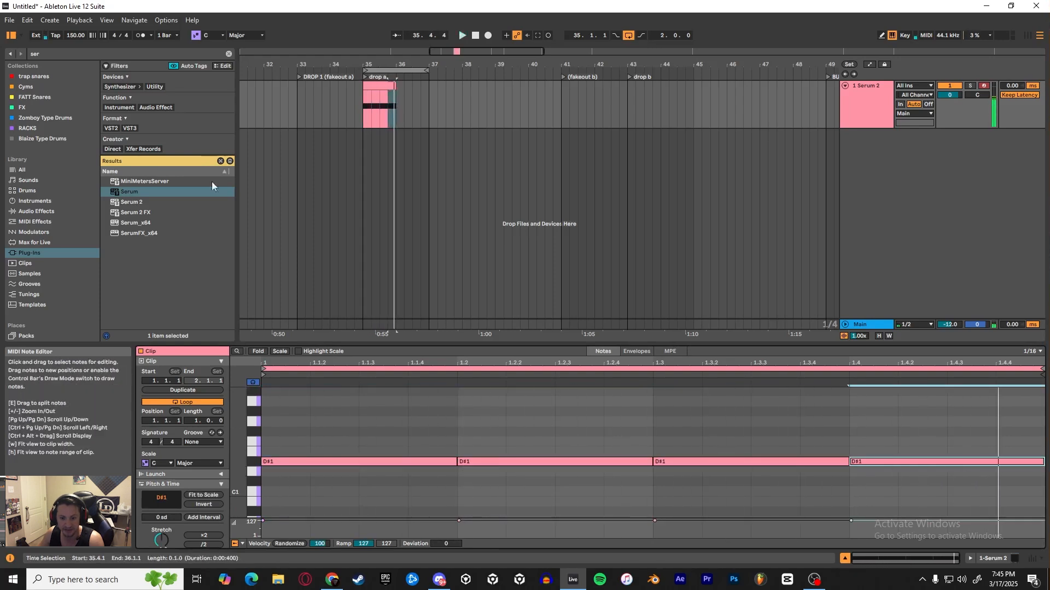
Set the project tempo to 140 BPM
left_click(74, 36)
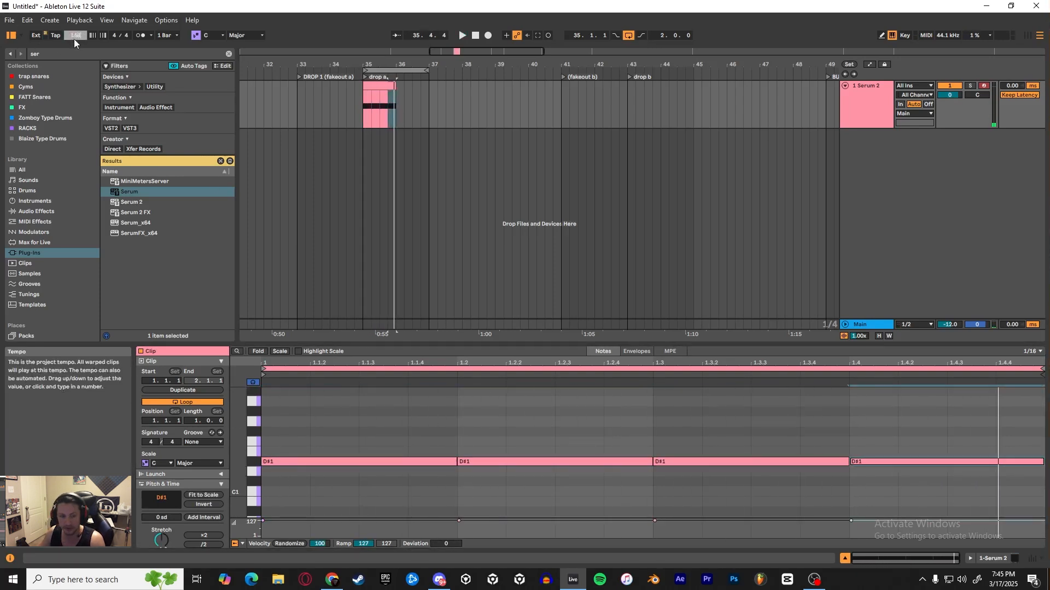
type("140")
key("Return")
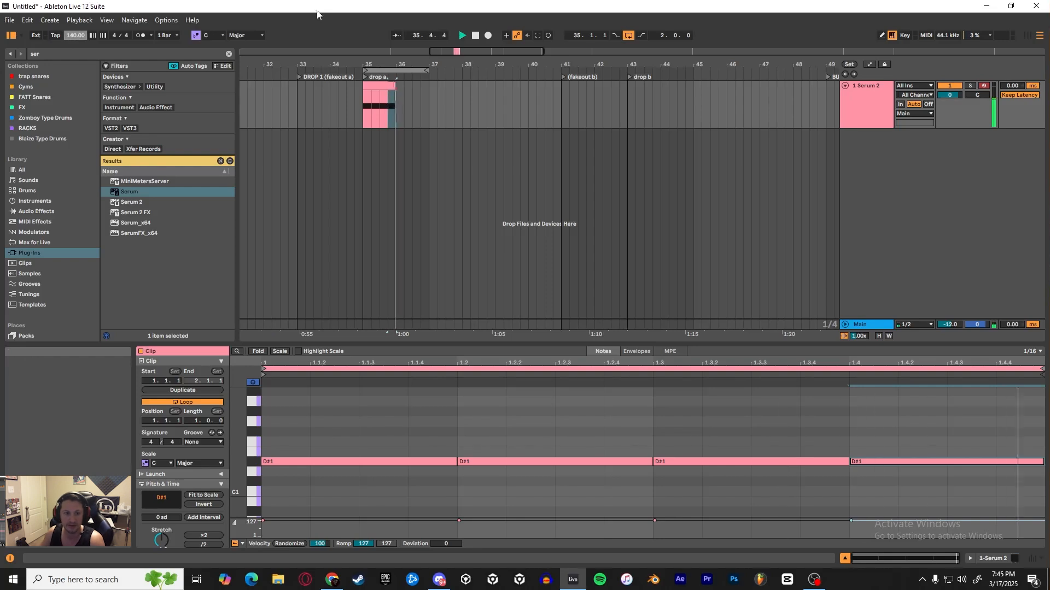
Loop the one-bar MIDI clip at bar 35 and open the Serum 2 window from the track's device
left_click(384, 90)
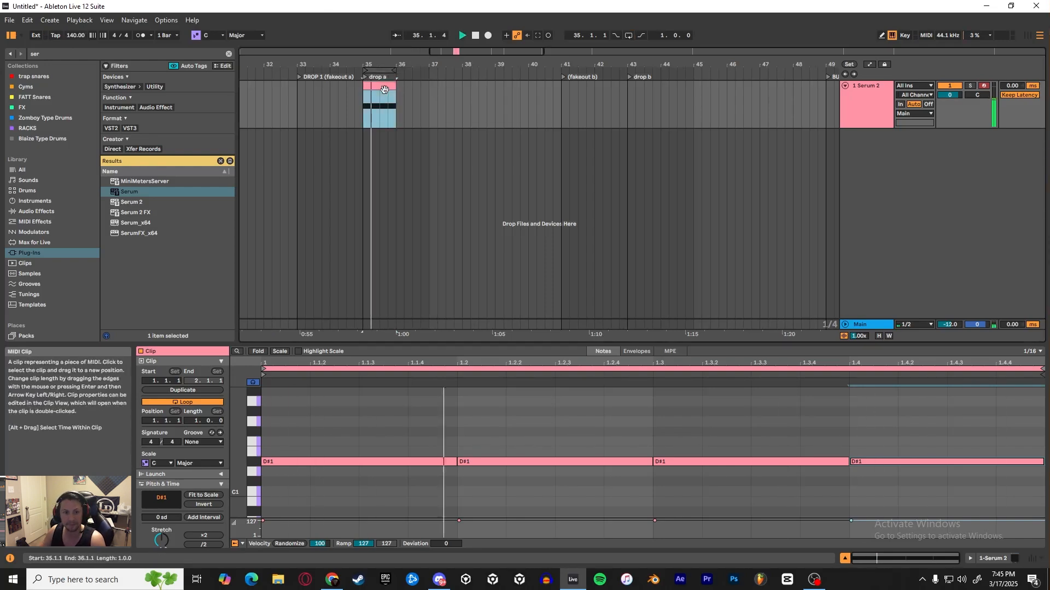
key("ctrl+l")
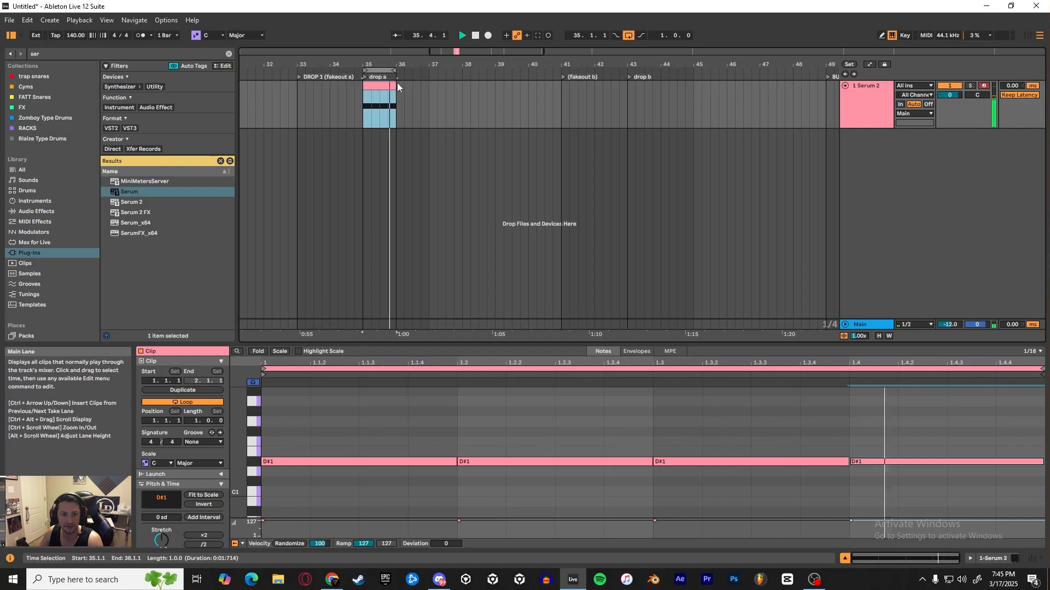
left_click(992, 557)
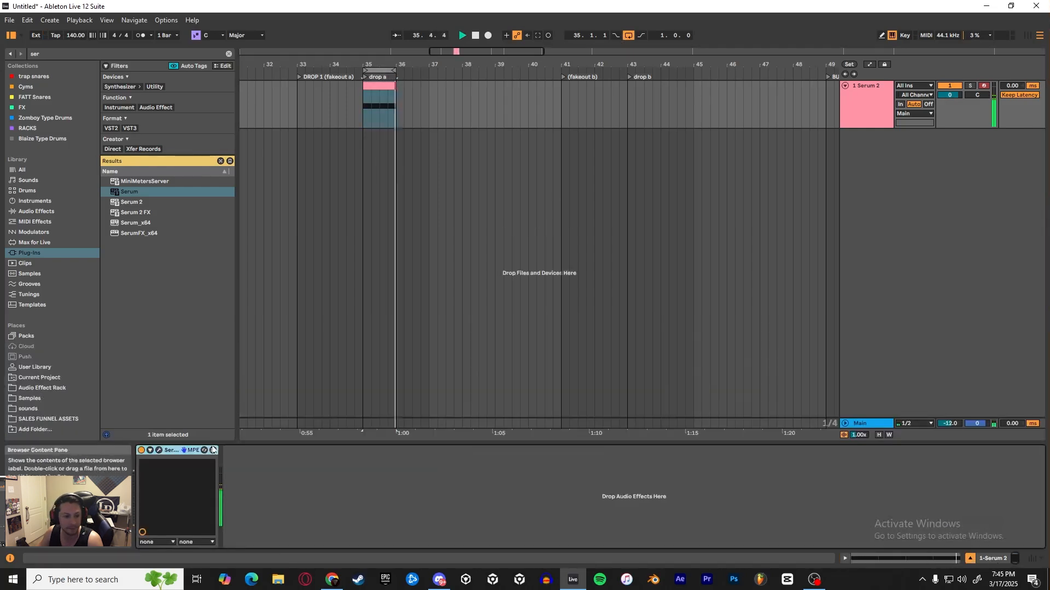
left_click(212, 450)
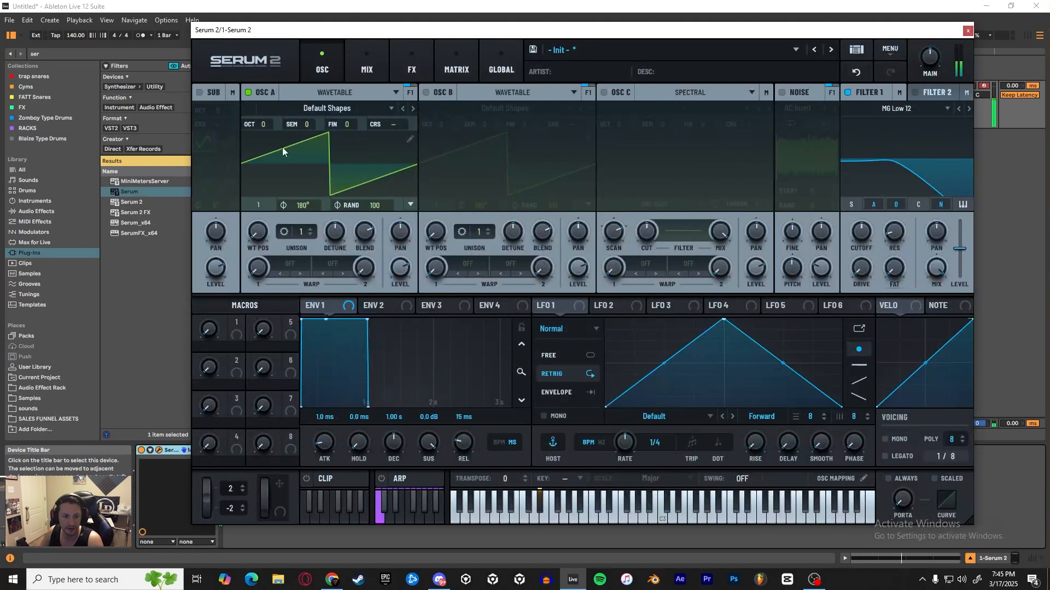
Switch off Filter 1 and reset Serum 2 to its initial preset
left_click(847, 93)
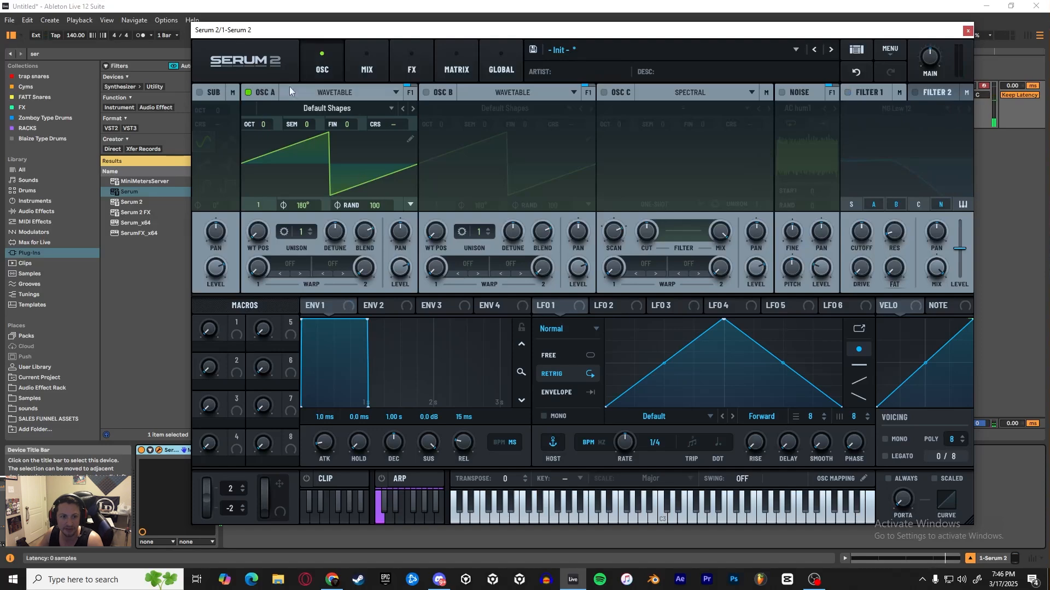
left_click(890, 49)
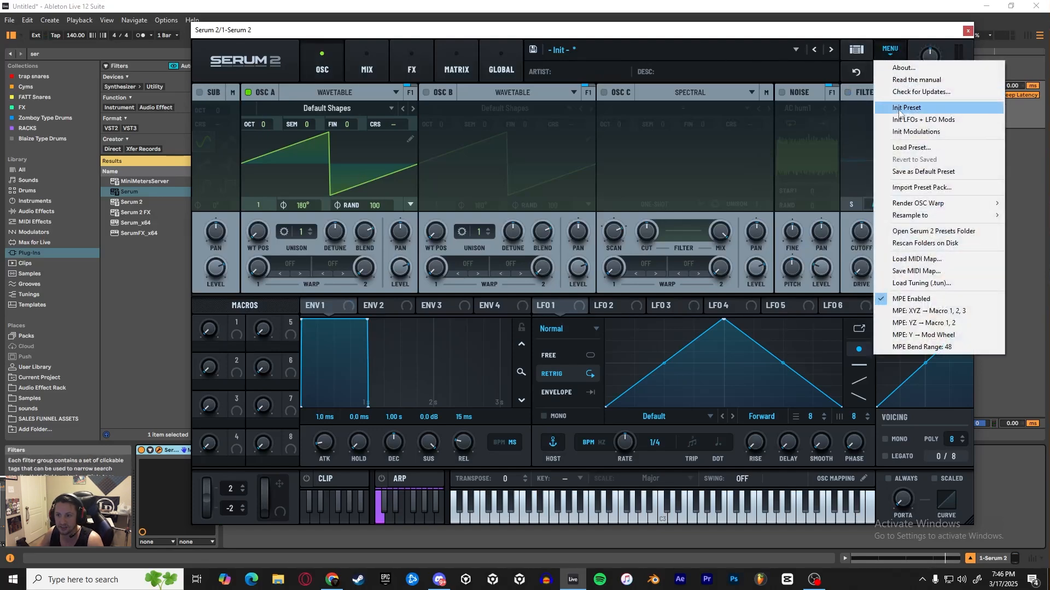
left_click(918, 111)
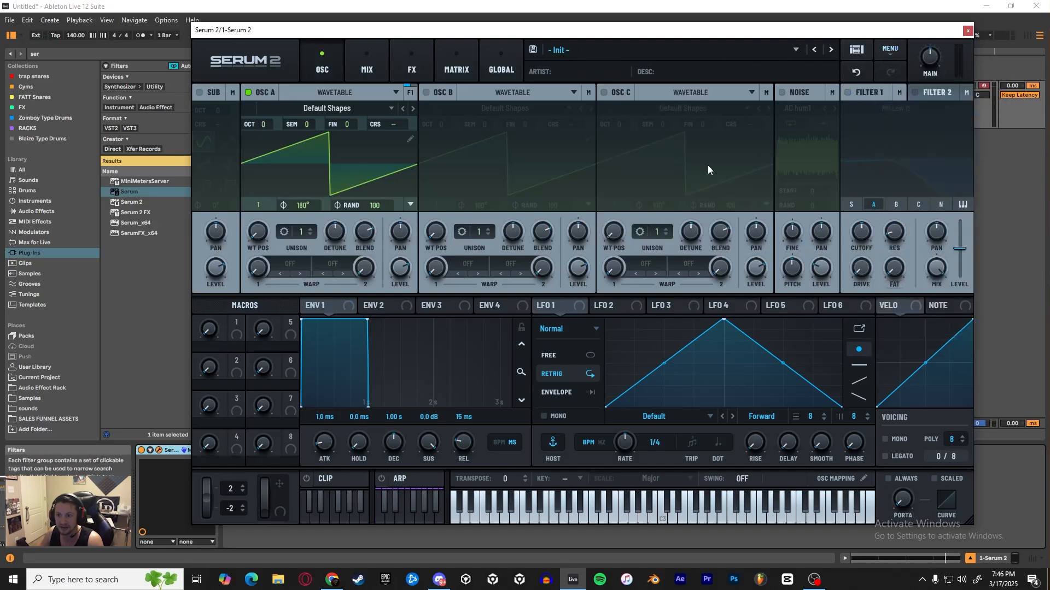
Browse Oscillator A's wavetable folders and oscillator types, and try out its wavetable position
left_click(341, 112)
mouse_move(296, 149)
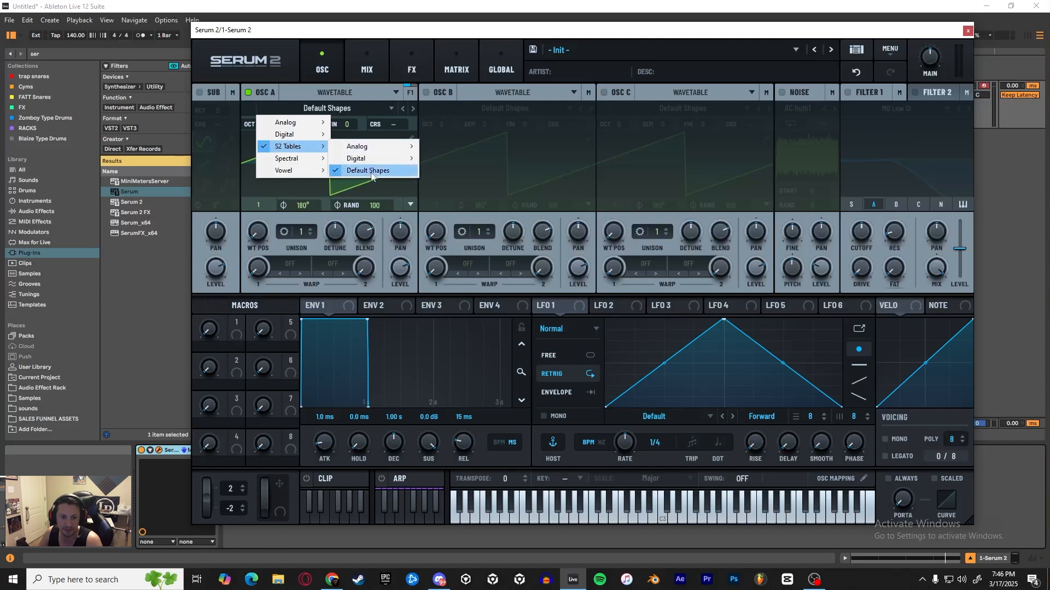
left_click(304, 87)
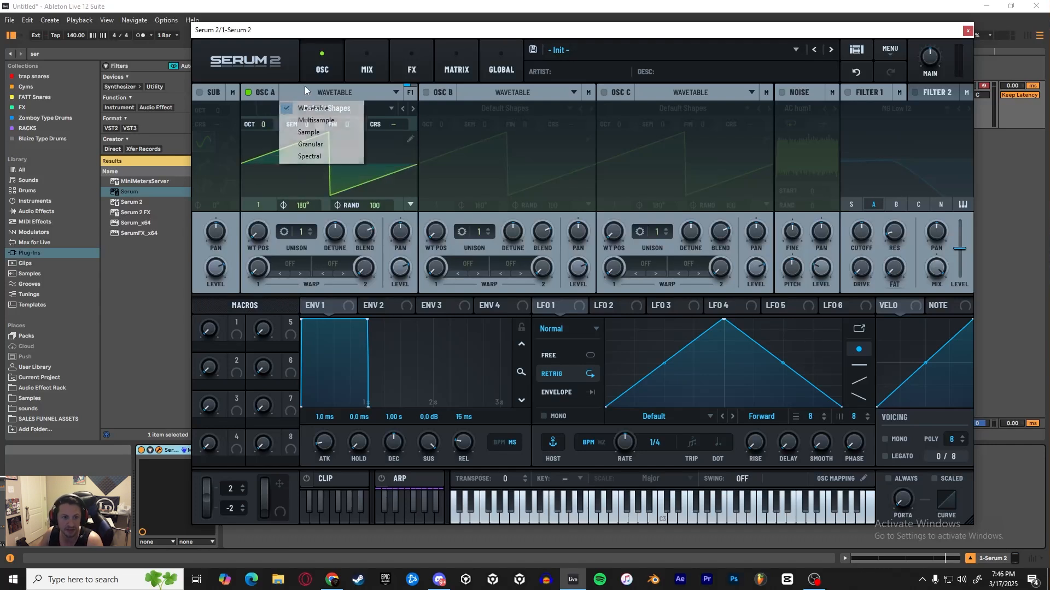
left_click(274, 65)
left_click(301, 156)
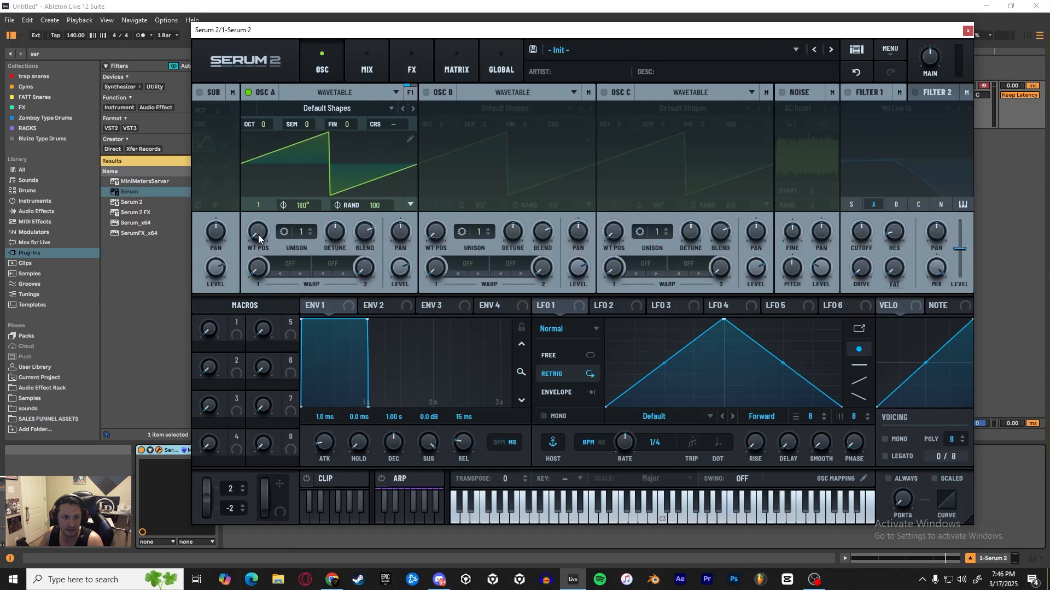
left_click_drag(258, 235, 260, 277)
Load the 808 Harms wavetable from the S2 analog tables into Oscillator A and sweep its wavetable position
left_click(332, 109)
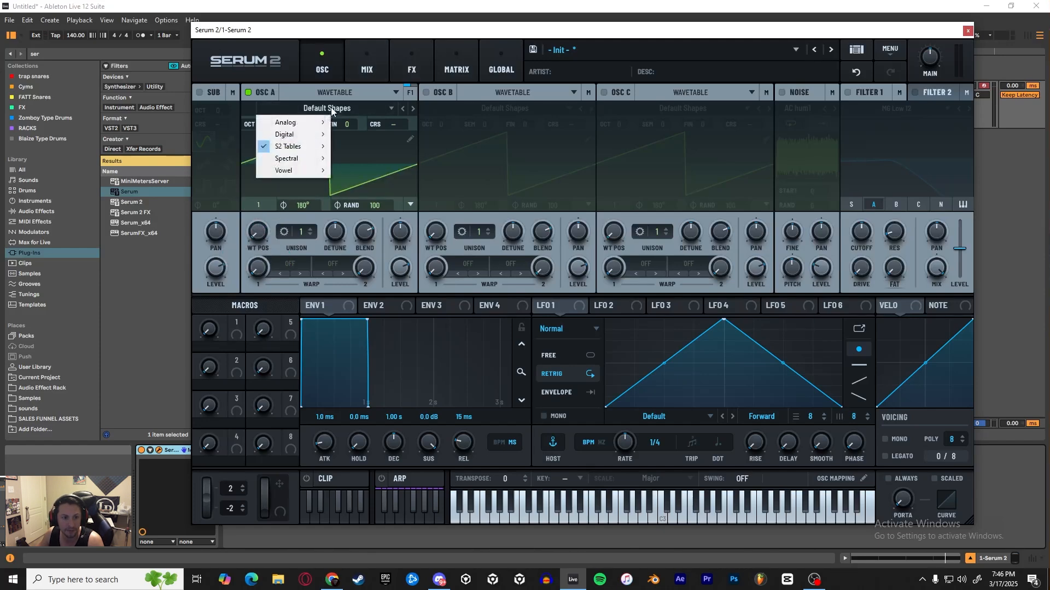
mouse_move(305, 158)
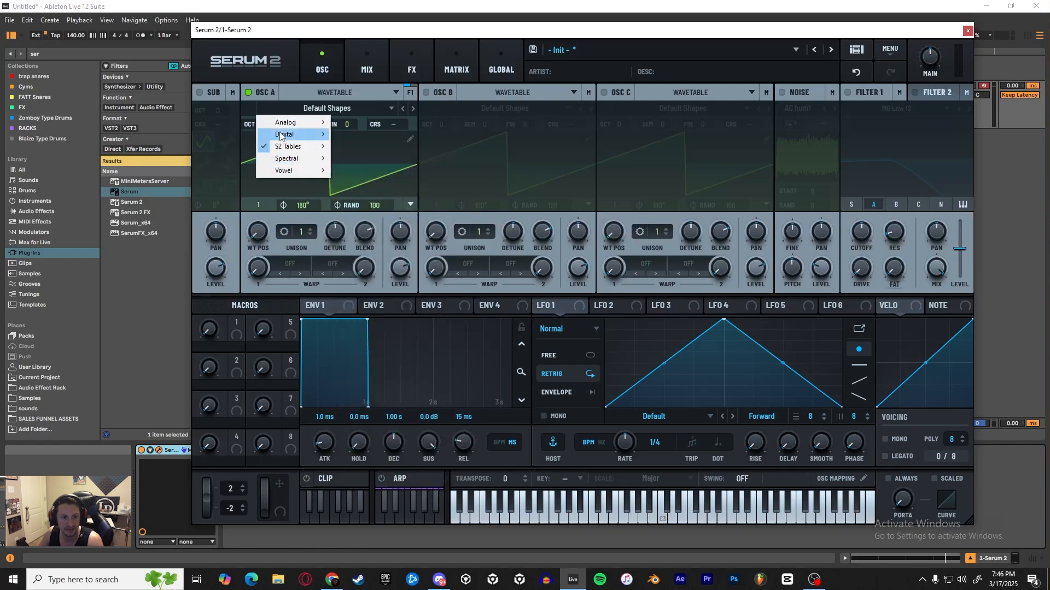
mouse_move(298, 123)
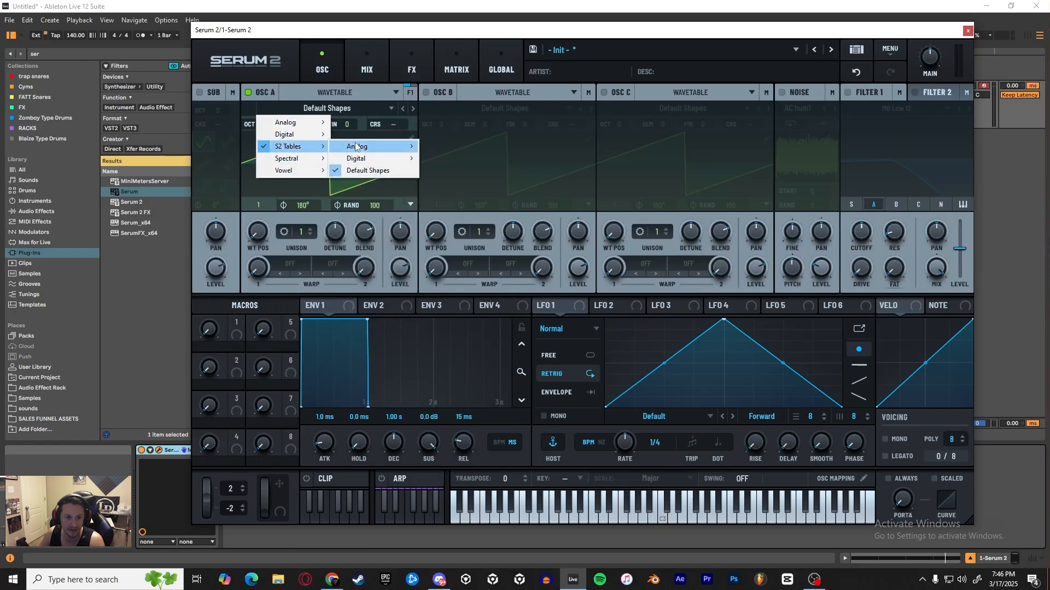
mouse_move(355, 146)
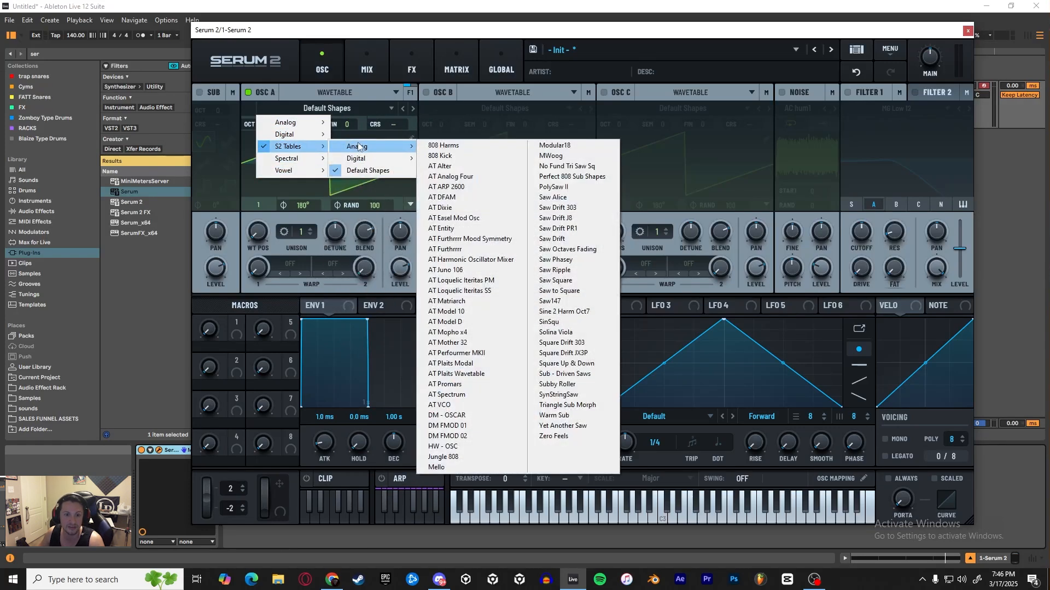
left_click(441, 146)
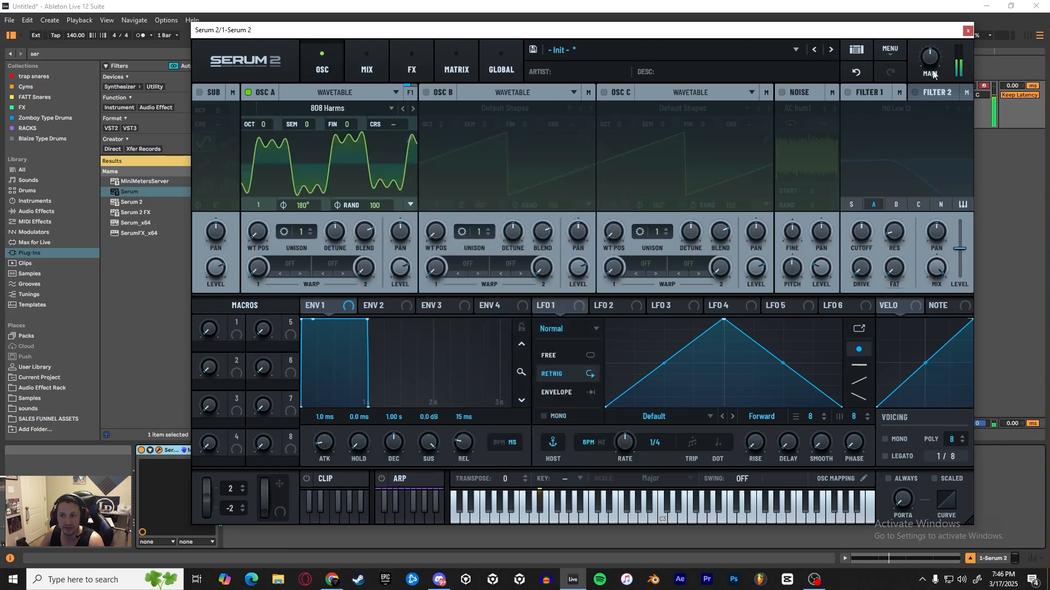
left_click_drag(256, 232, 246, 283)
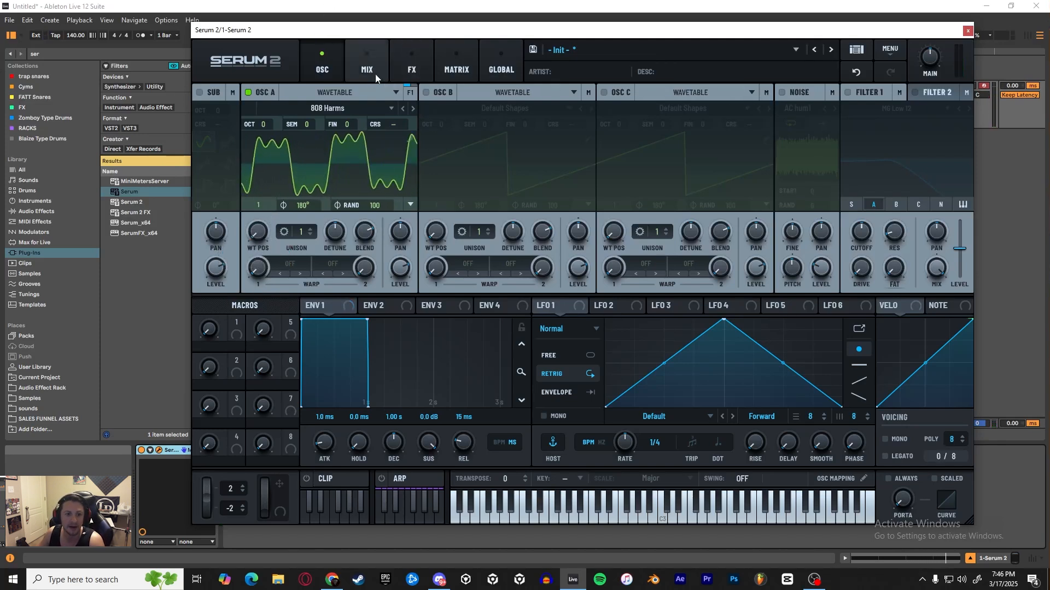
Load the 4 Partials All Combos table from the S2 digital tables into Oscillator A, view it in 3D and sweep its position back to frame 1
left_click(392, 109)
mouse_move(295, 147)
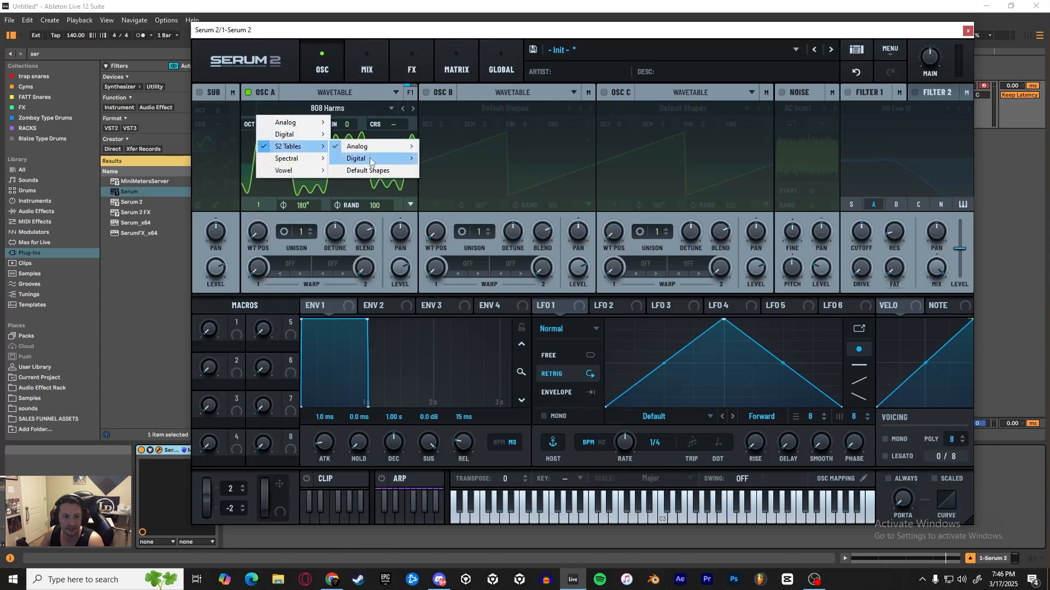
mouse_move(370, 160)
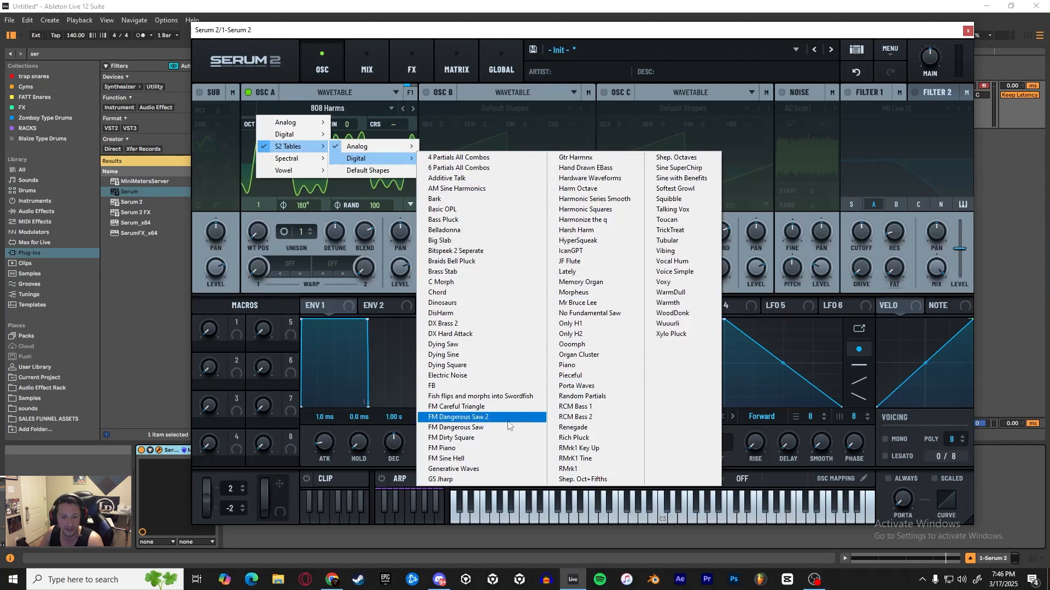
left_click(465, 158)
left_click_drag(253, 232, 261, 198)
left_click(323, 169)
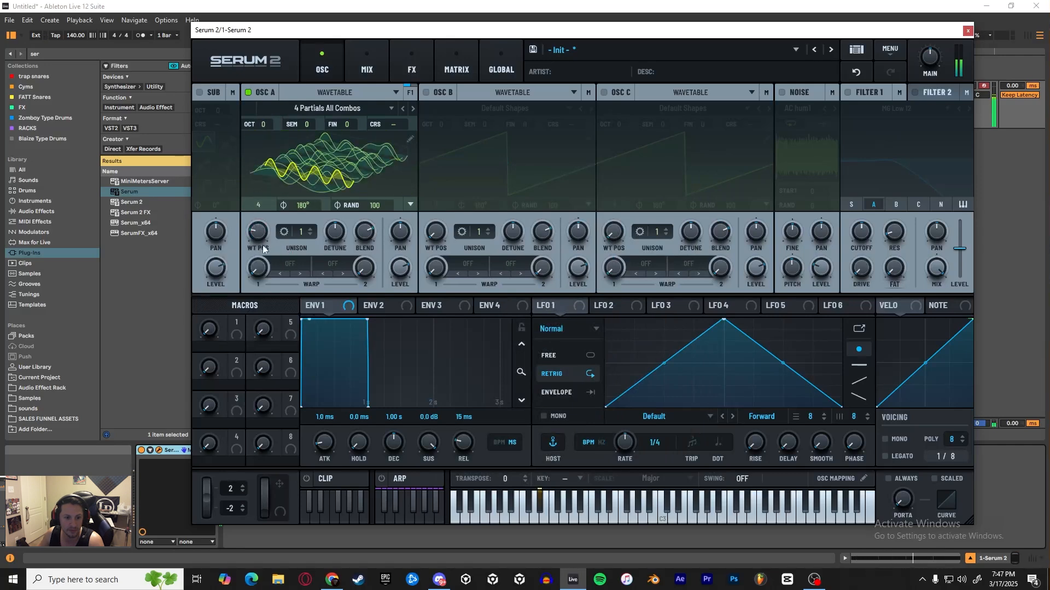
mouse_move(263, 248)
left_mouse_down()
mouse_move(254, 206)
mouse_move(271, 145)
mouse_move(264, 251)
left_mouse_up()
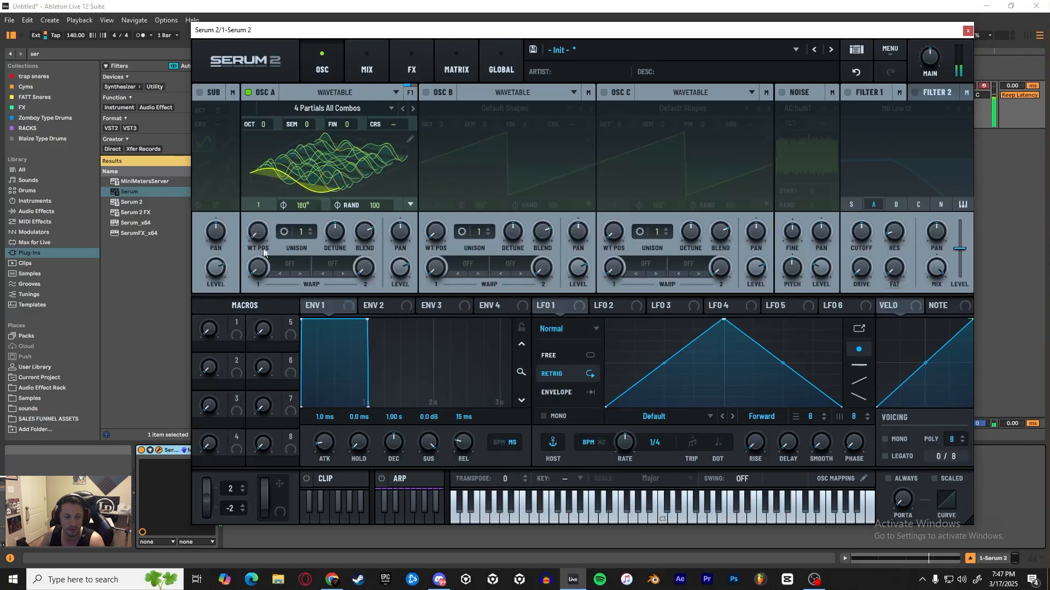
Open Oscillator A's wavetable editor and examine the single-frame and morph processing options
left_click(411, 141)
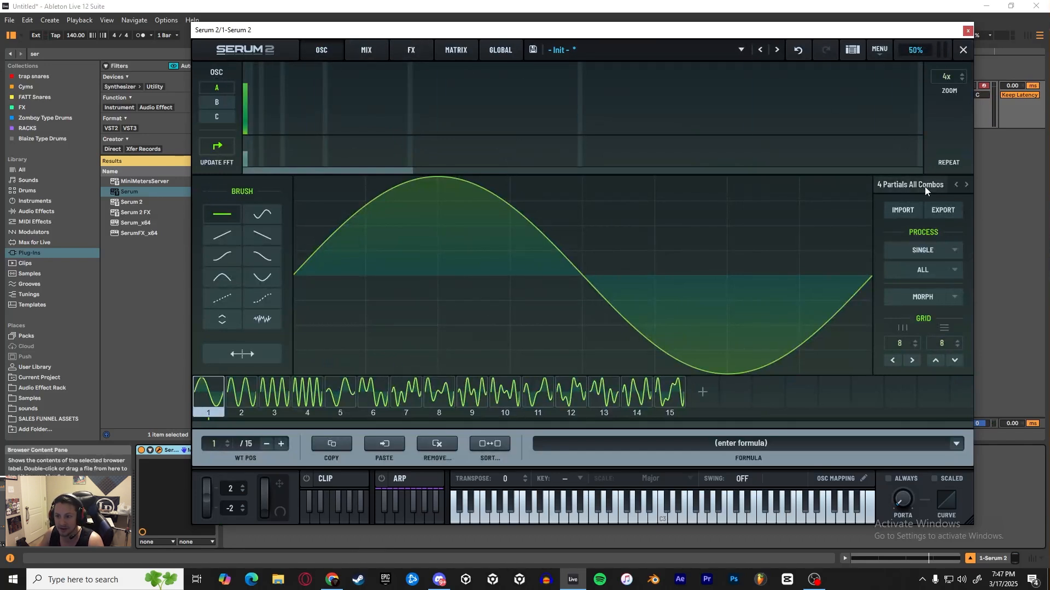
left_click(926, 249)
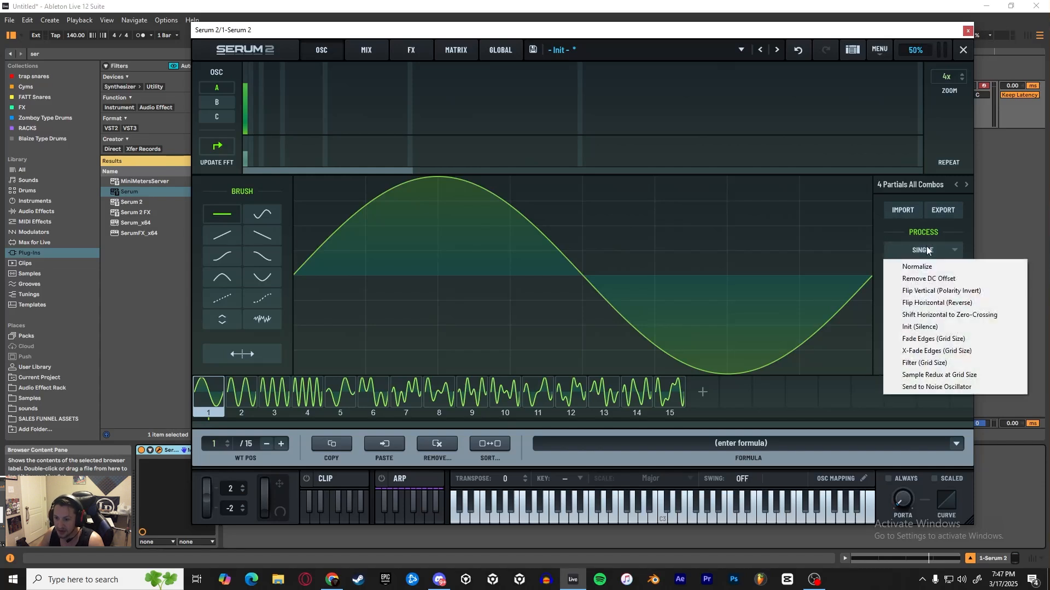
left_click(928, 250)
left_click(935, 296)
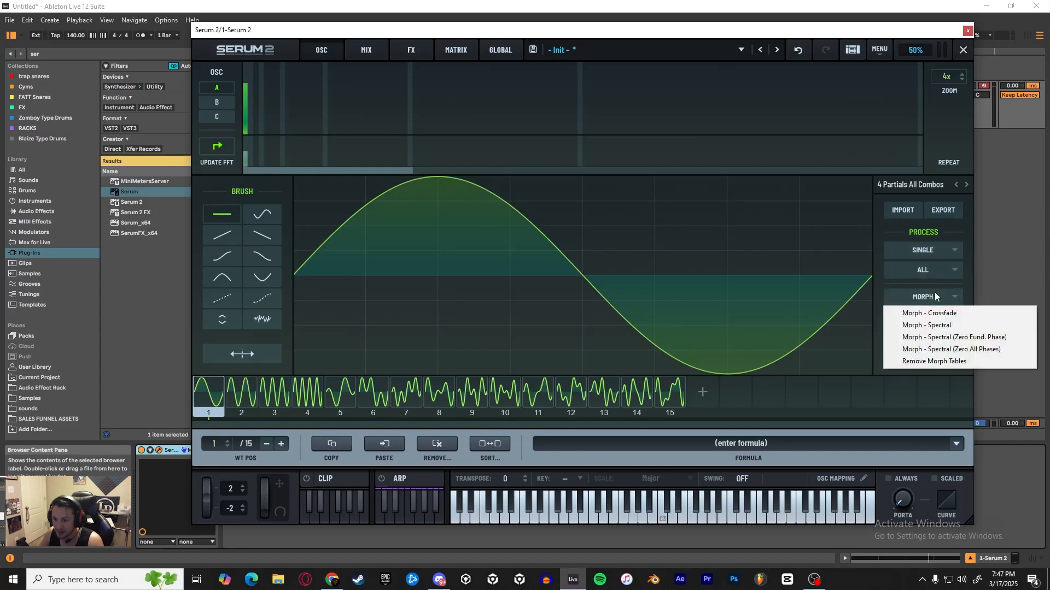
left_click(930, 250)
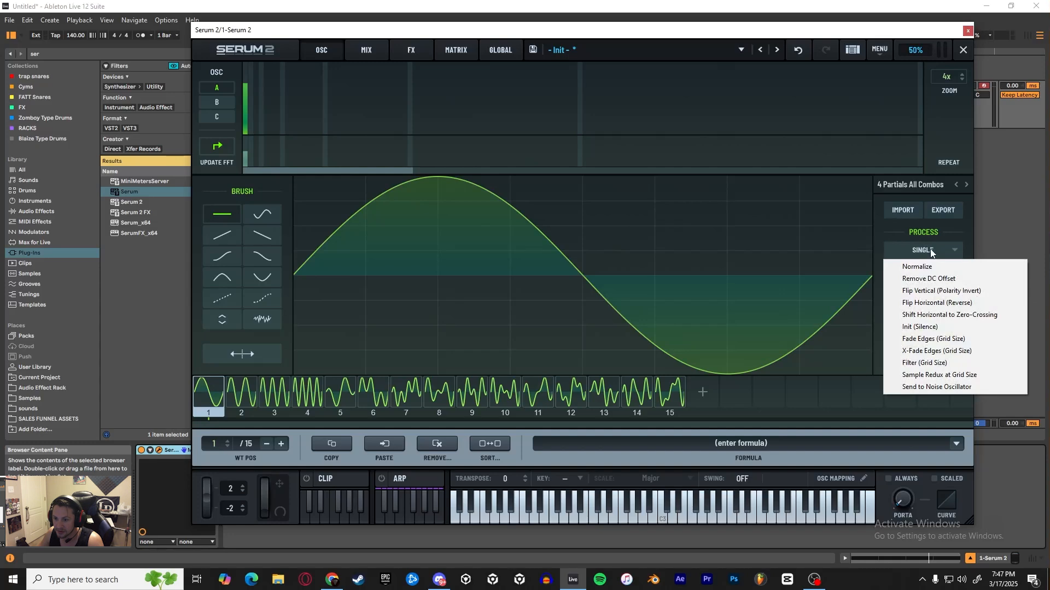
left_click(927, 265)
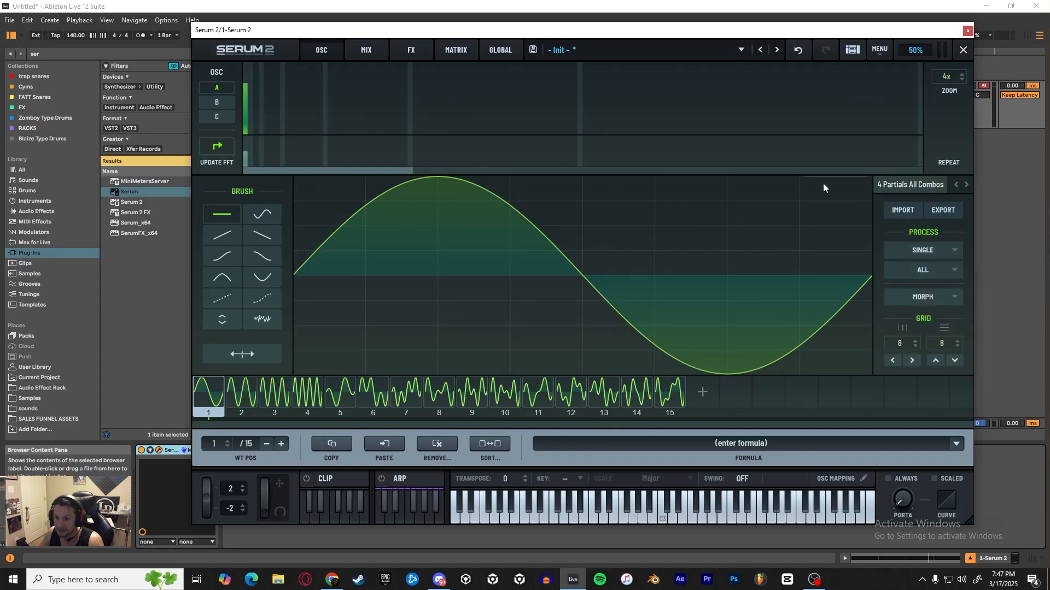
Apply Normalize Each (Gained Separately) to all frames of the wavetable
left_click(949, 268)
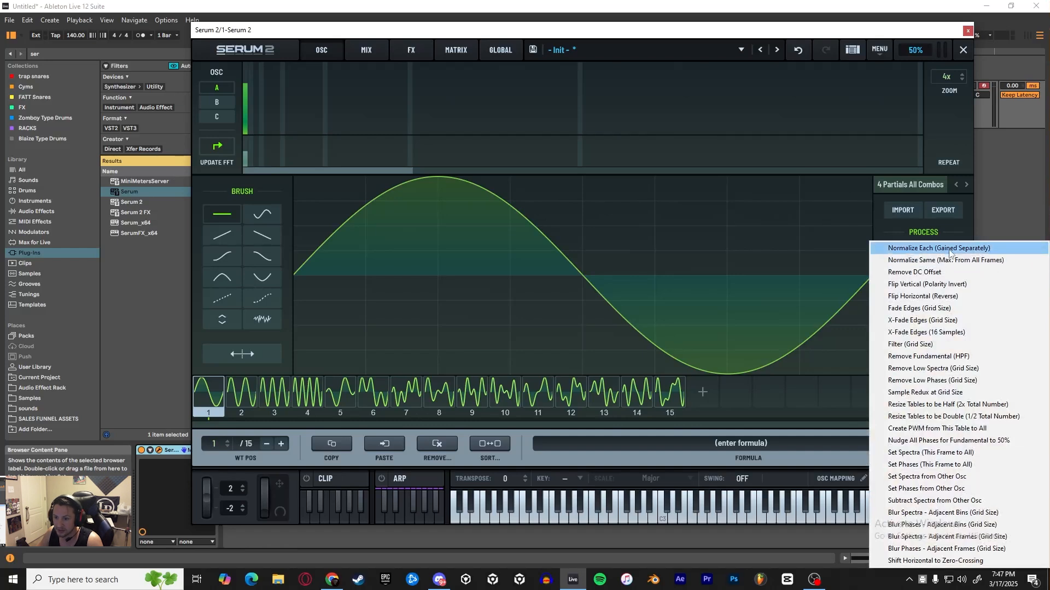
left_click(949, 251)
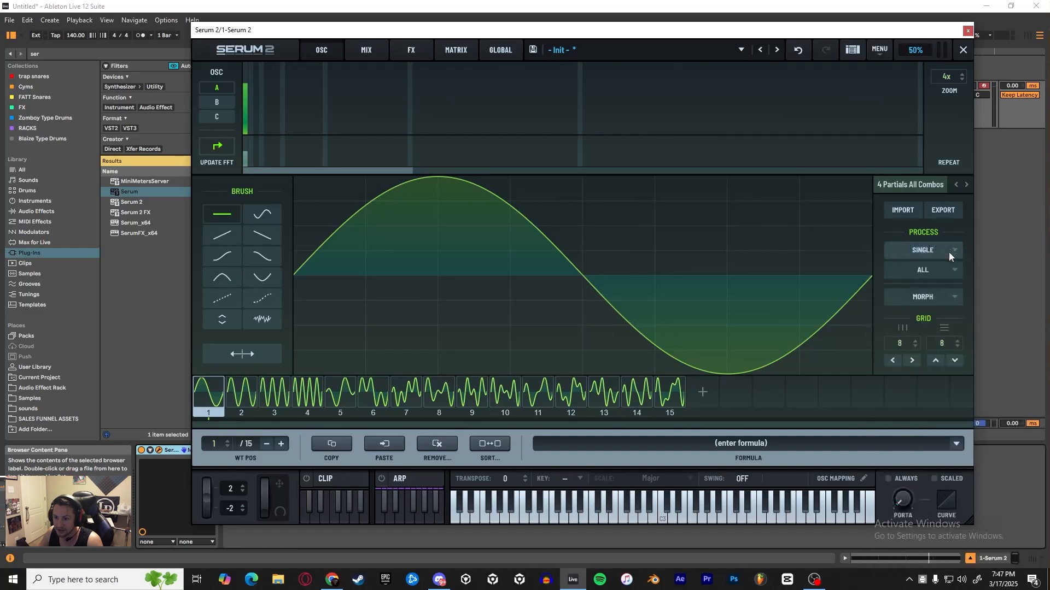
left_click(934, 295)
left_click(934, 293)
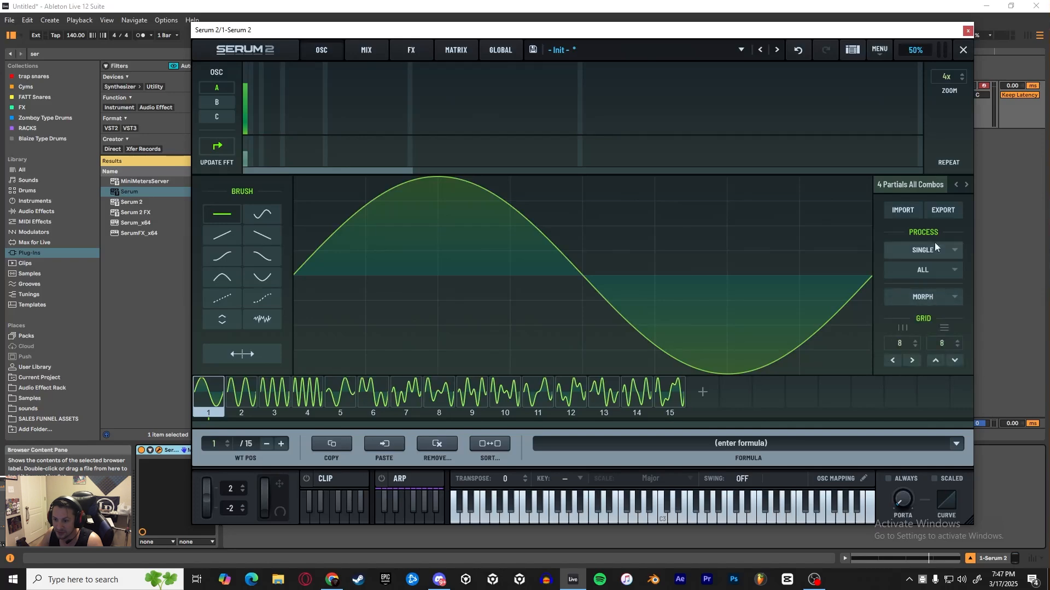
Apply X-Fade Edges (Grid Size) to all frames and morph the table with Morph - Spectral
left_click(934, 244)
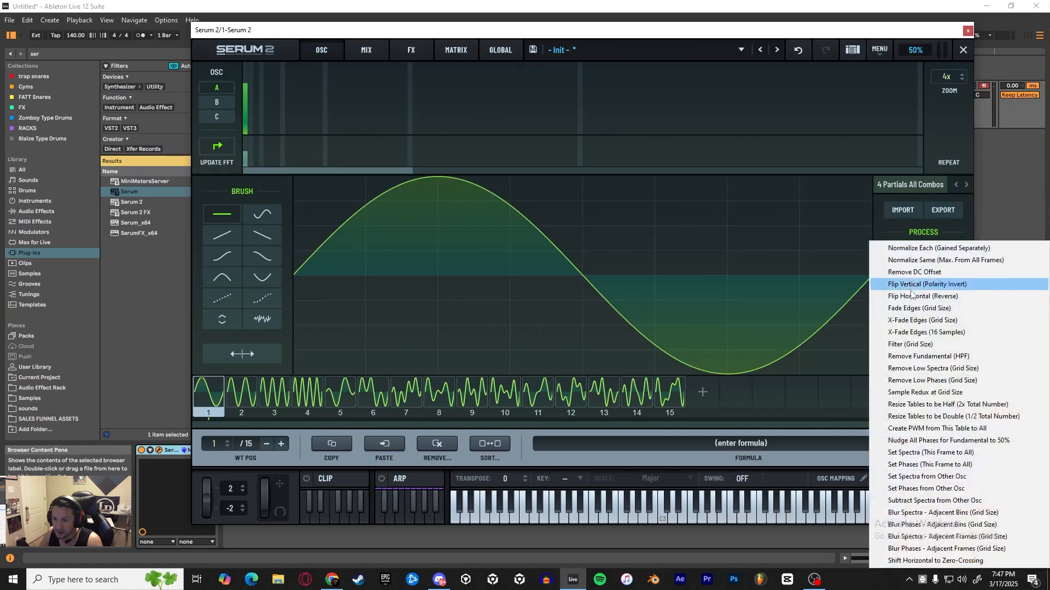
left_click(899, 321)
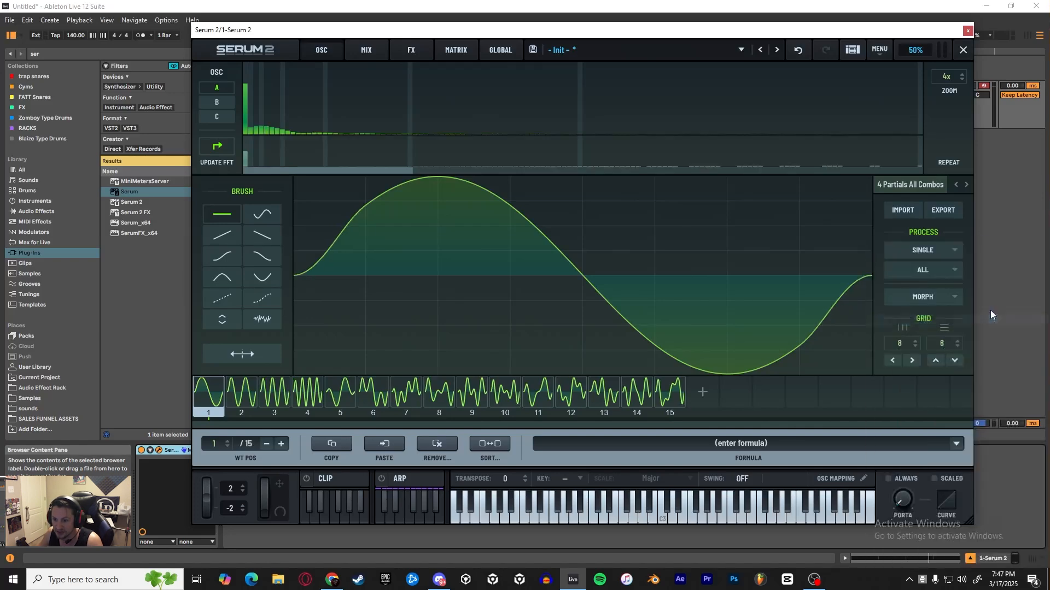
left_click(950, 301)
left_click(923, 323)
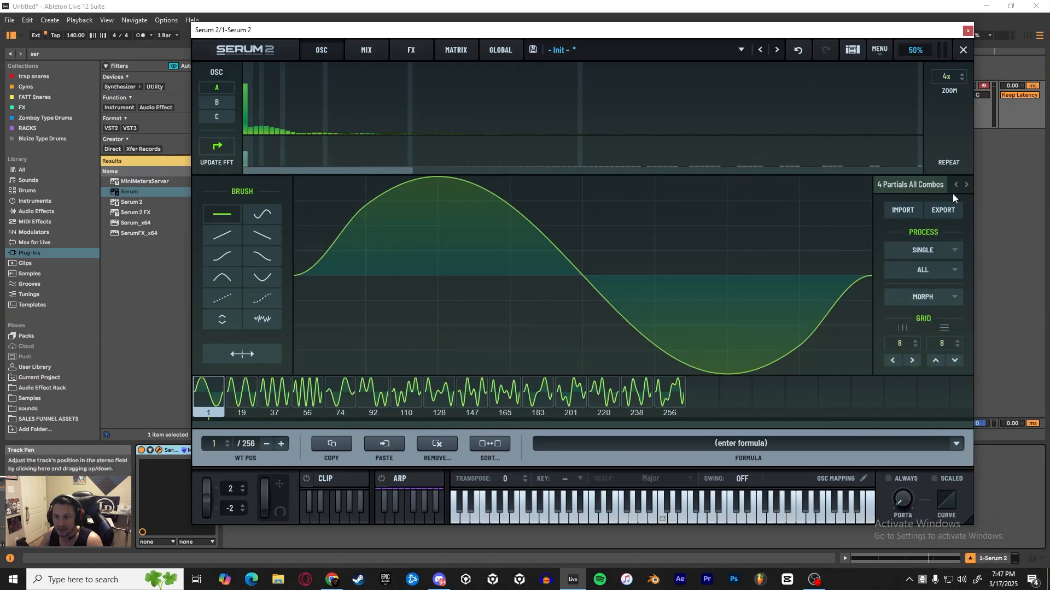
Modulate Oscillator A's wavetable position with LFO 1, adjust the modulation depth and set the base position to frame 66
left_click(957, 55)
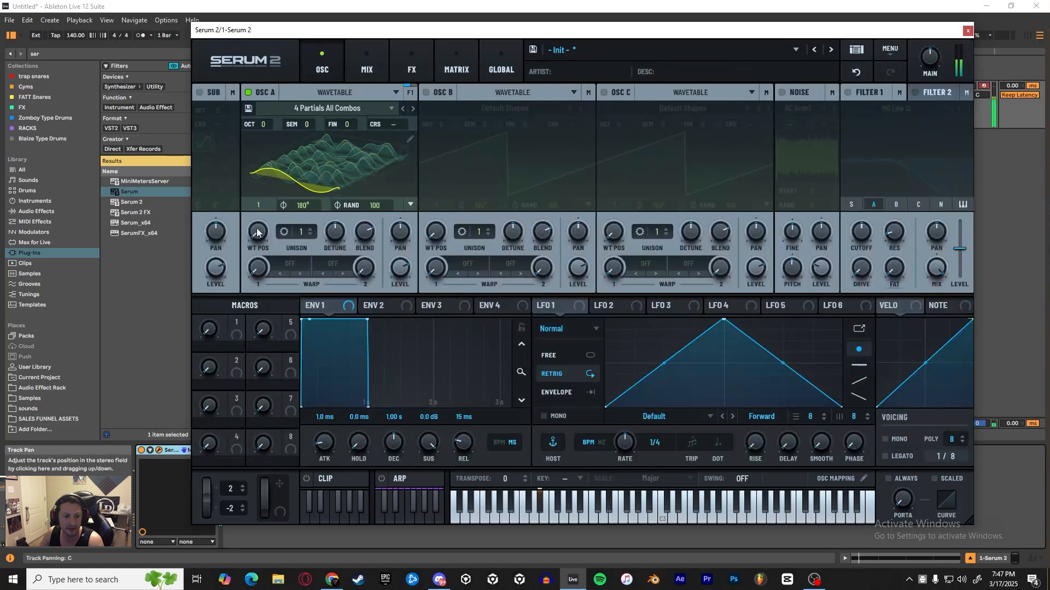
left_click_drag(257, 233, 278, 246)
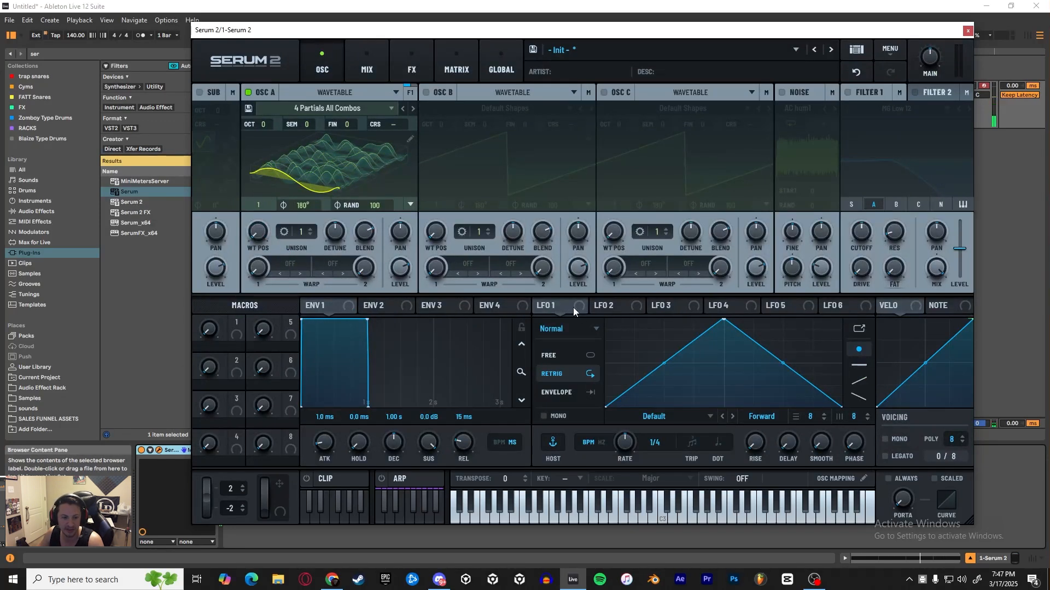
left_click_drag(573, 307, 253, 234)
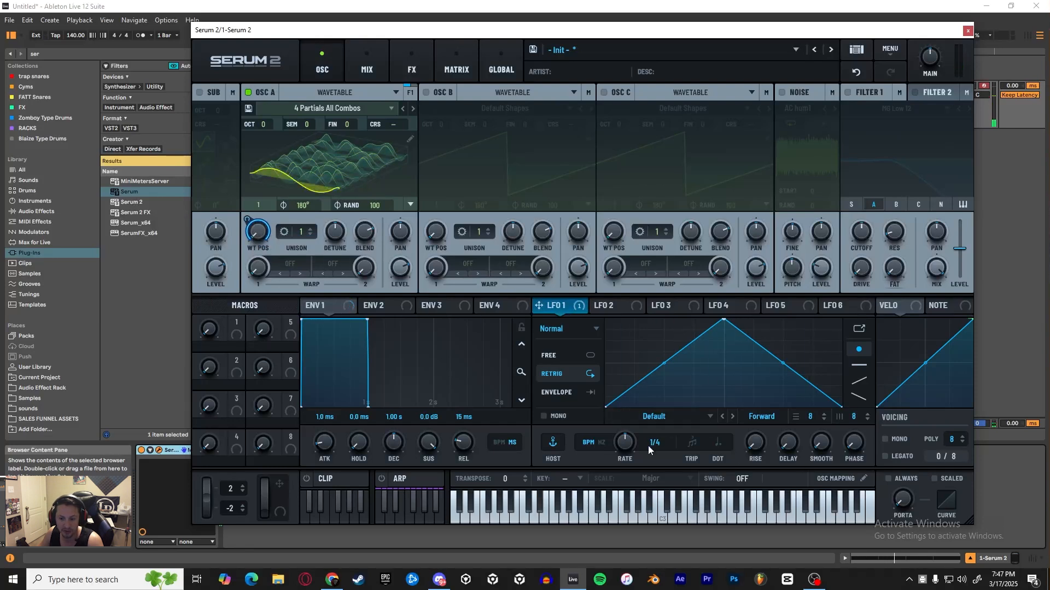
left_click_drag(248, 219, 251, 290)
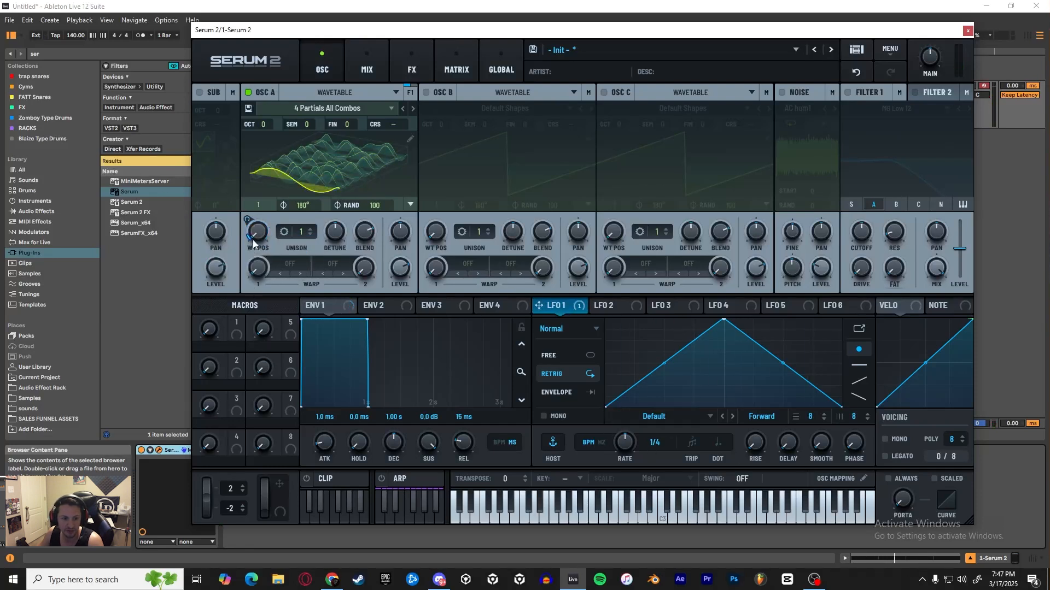
left_click_drag(253, 239, 252, 203)
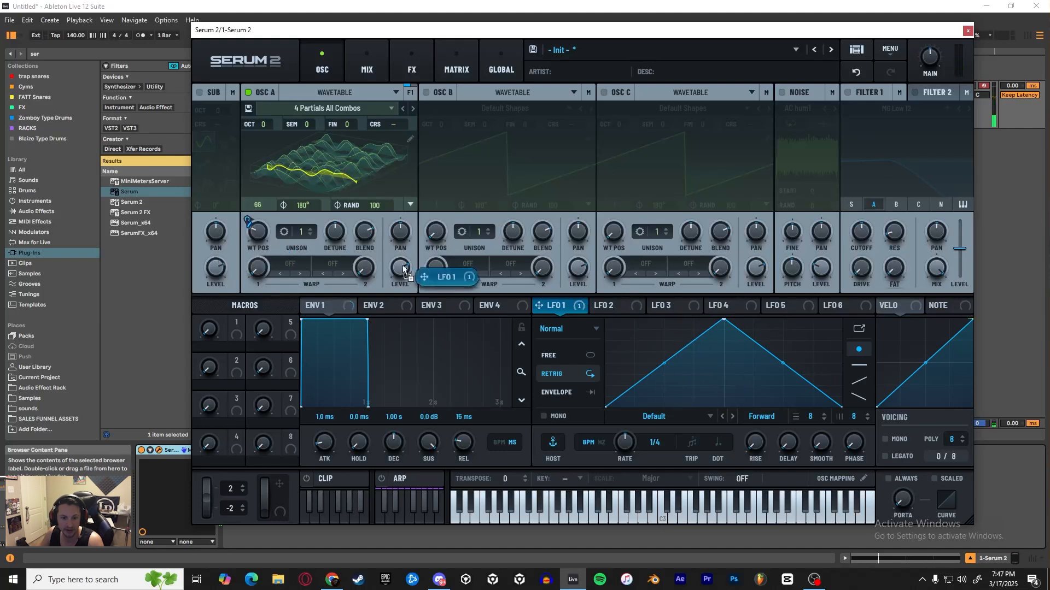
Assign LFO 1 to Oscillator A's level and remove all modulators from that level again
left_click_drag(569, 306, 400, 267)
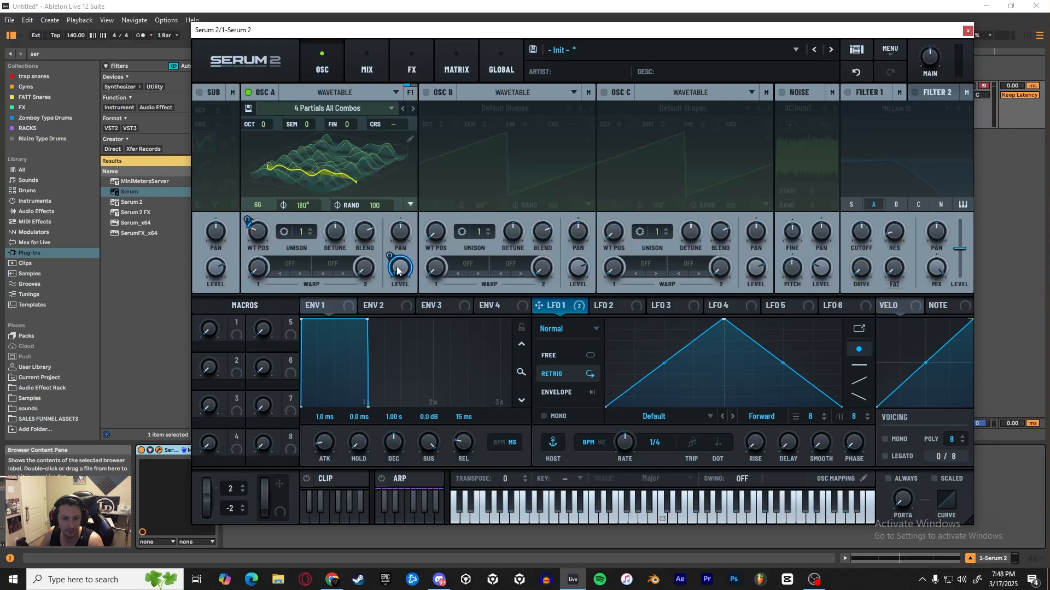
left_click(617, 305)
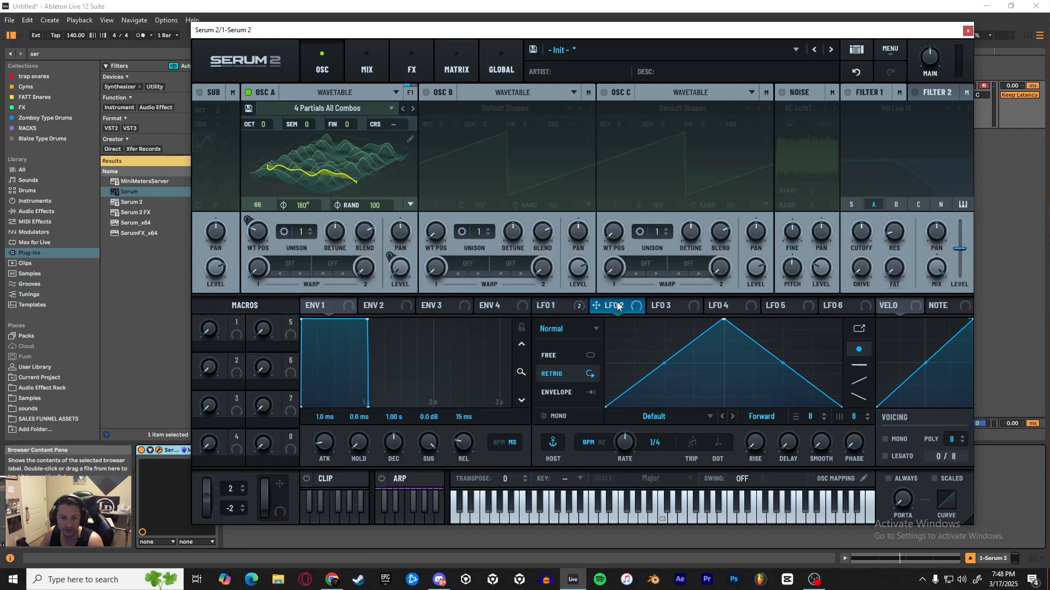
left_click(566, 305)
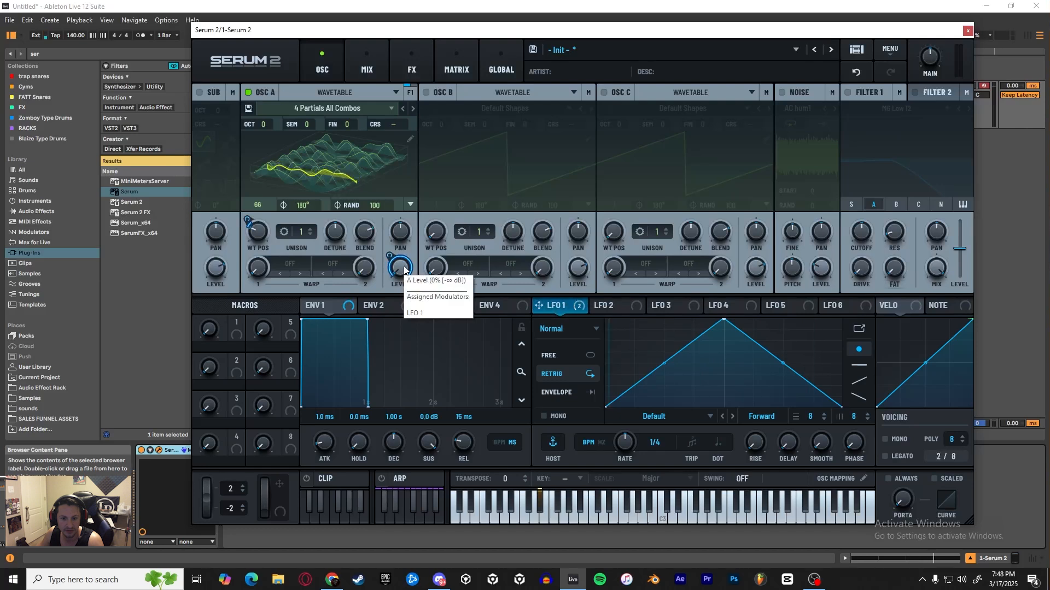
right_click(552, 304)
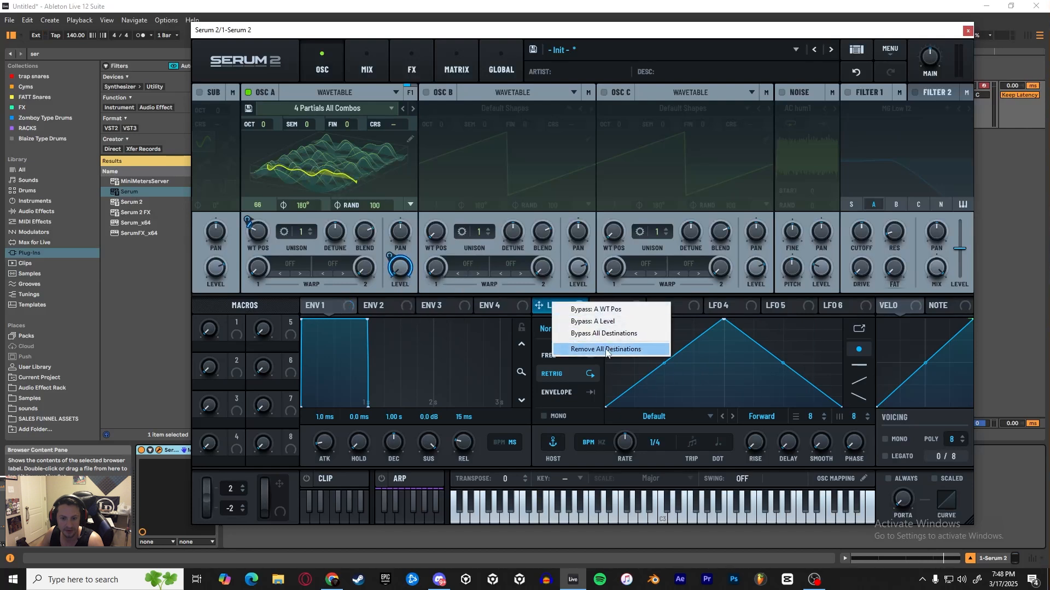
right_click(401, 272)
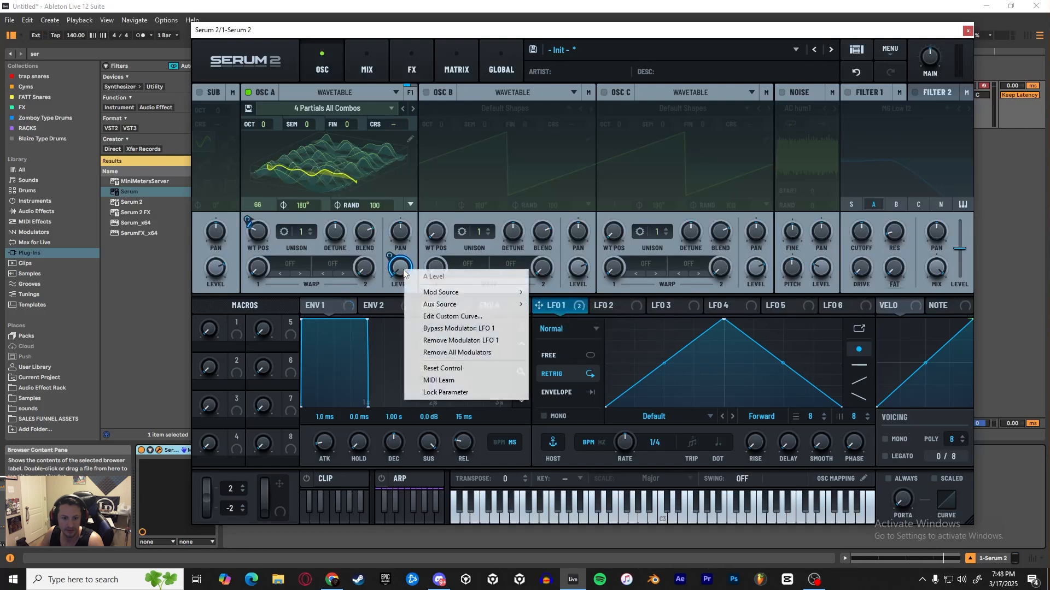
left_click(470, 353)
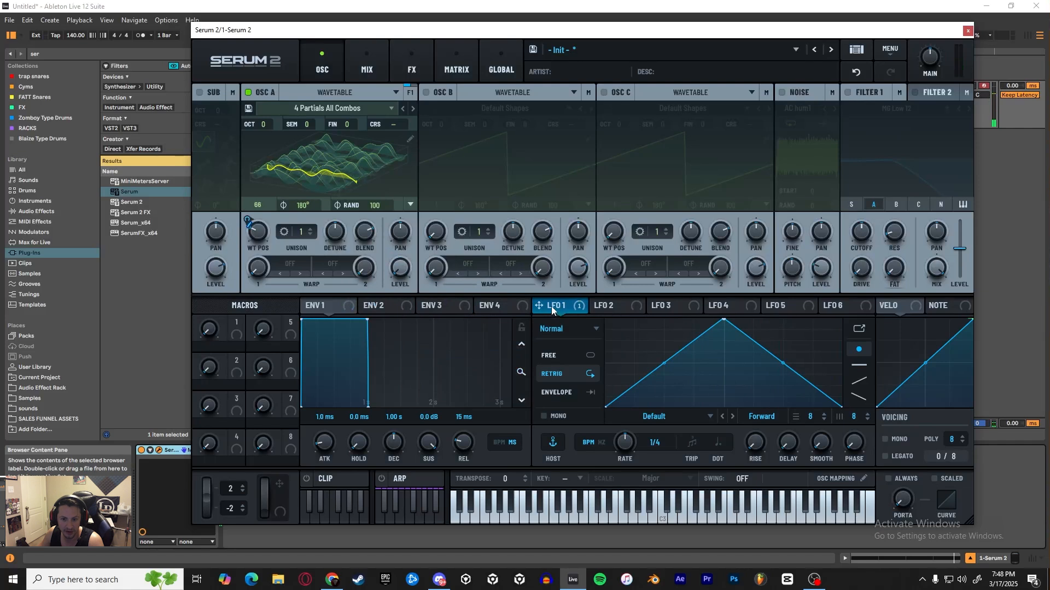
Modulate Oscillator A's level with LFO 1 from a base level of 0% and set its first warp mode to FM (B)
left_click_drag(551, 306, 398, 268)
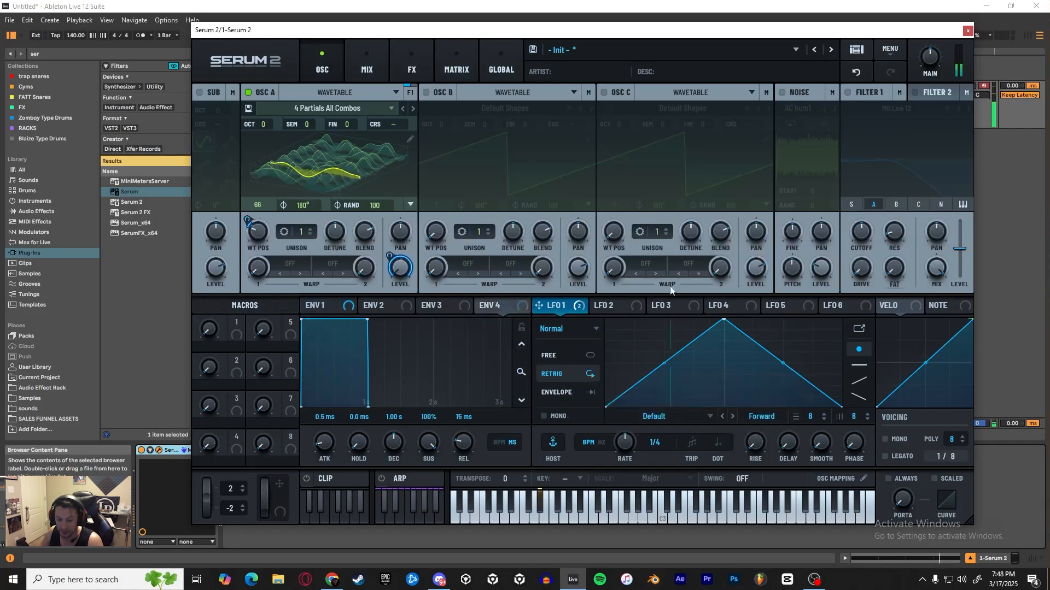
left_click_drag(392, 255, 396, 379)
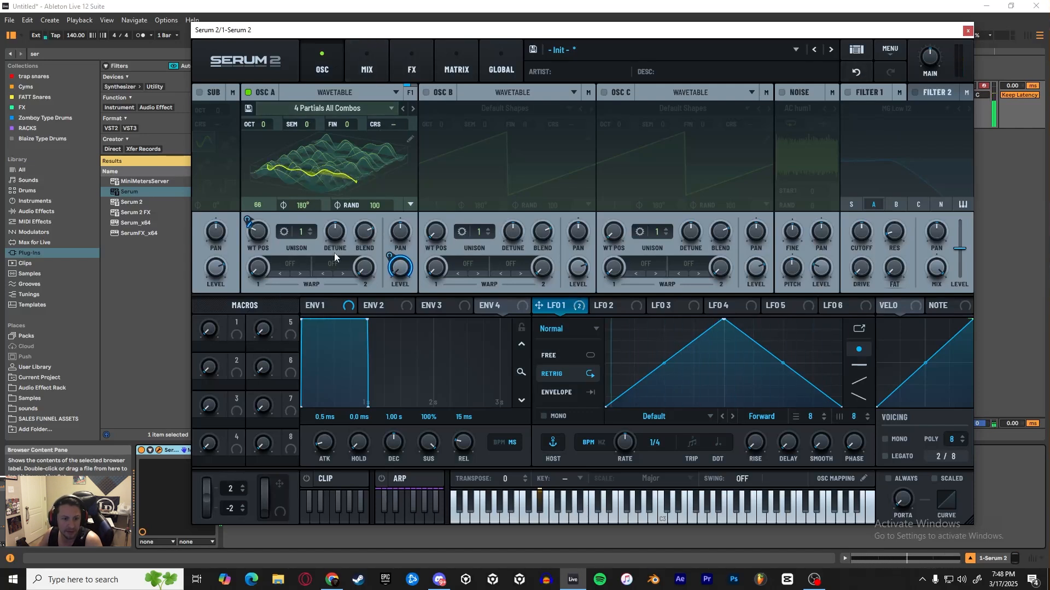
left_click(289, 265)
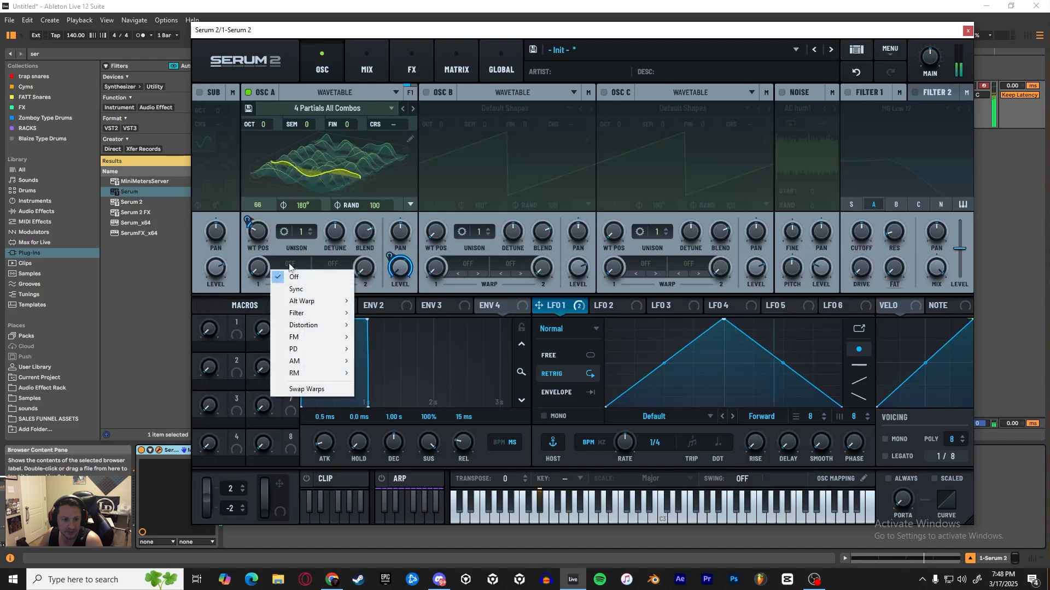
mouse_move(315, 339)
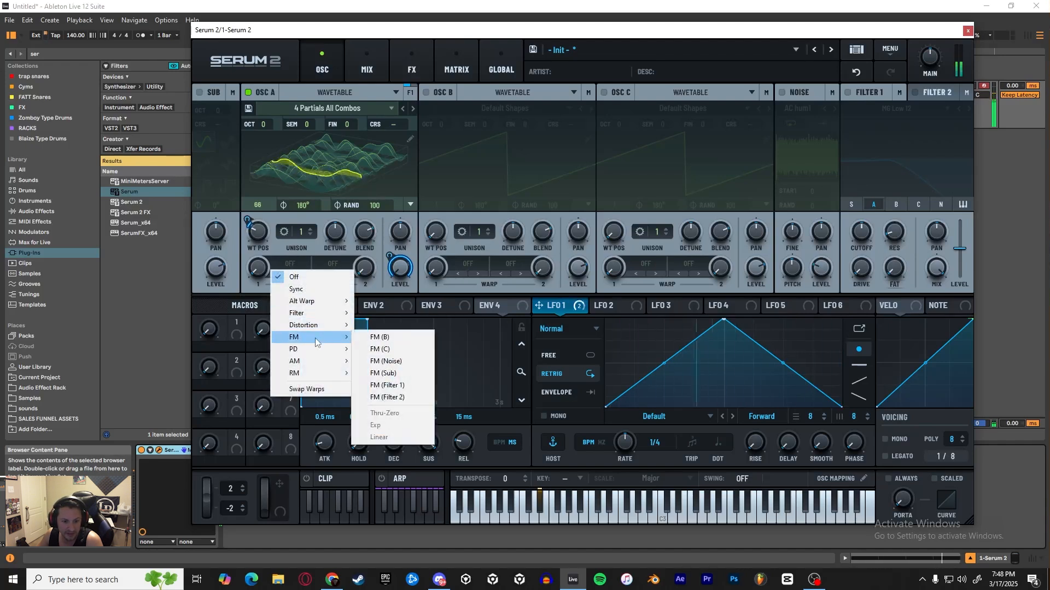
left_click(393, 338)
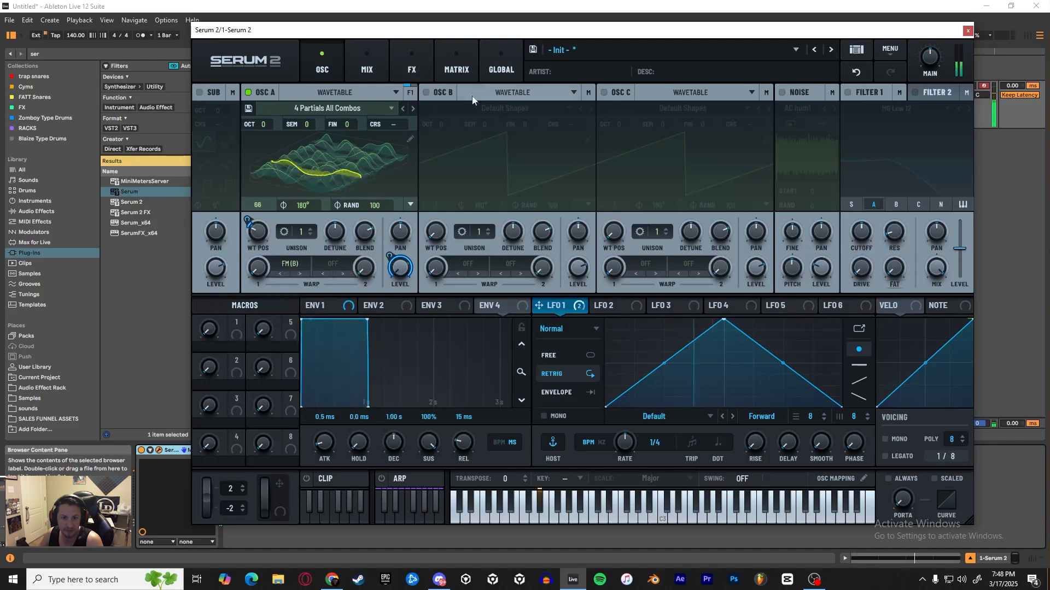
Enable Oscillators B and C with their levels turned fully down, and set Oscillator B's first warp mode to FM (C)
left_click(426, 93)
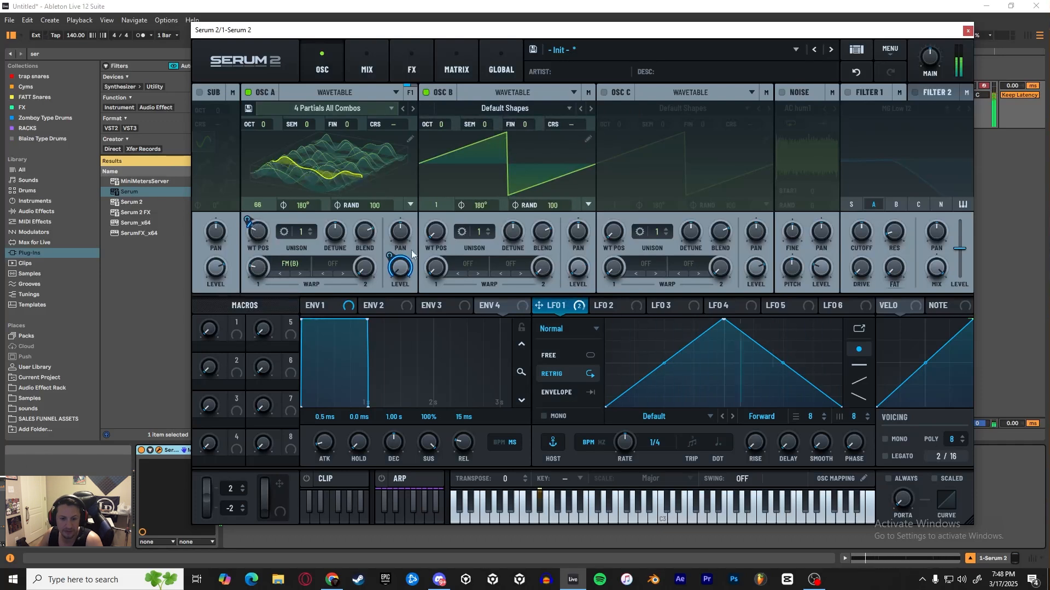
left_click(604, 92)
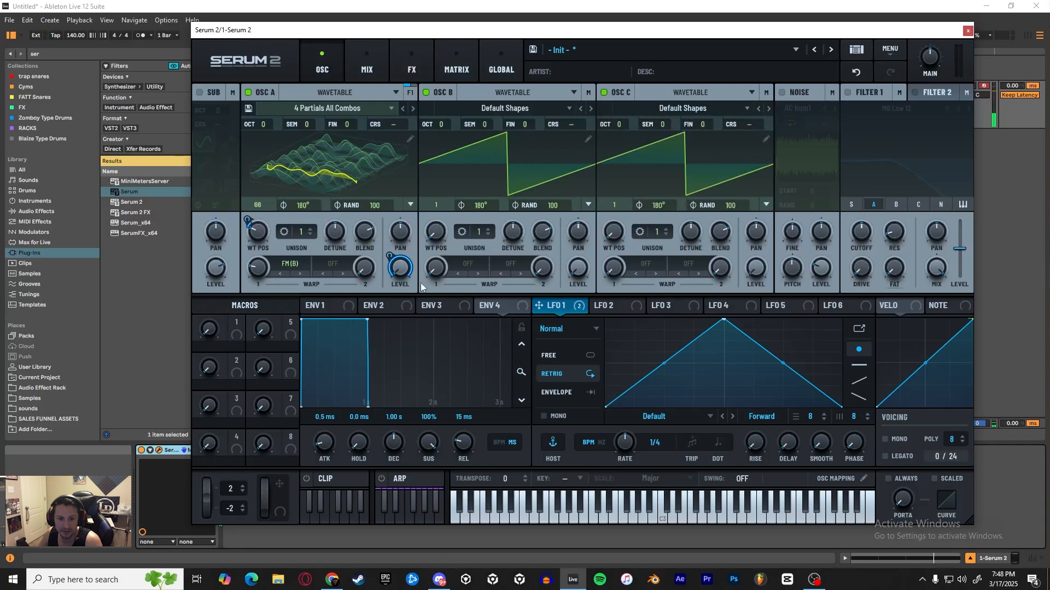
left_click(464, 265)
mouse_move(508, 343)
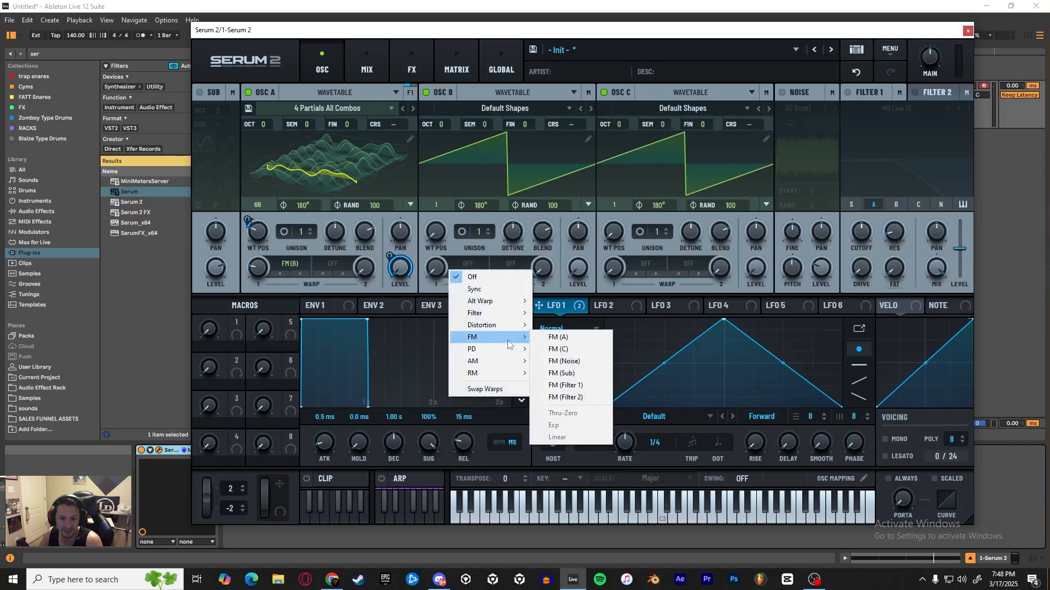
left_click(568, 350)
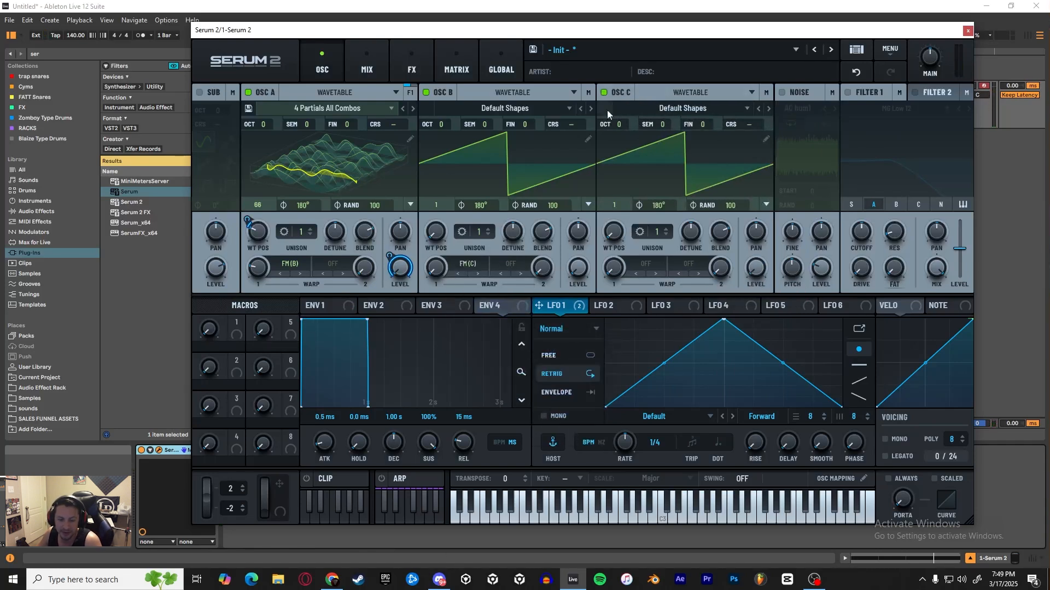
Set Oscillator C's Default Shapes wavetable to frame 2 and adjust Oscillator B's FM (C) warp amount
left_click(702, 110)
mouse_move(668, 147)
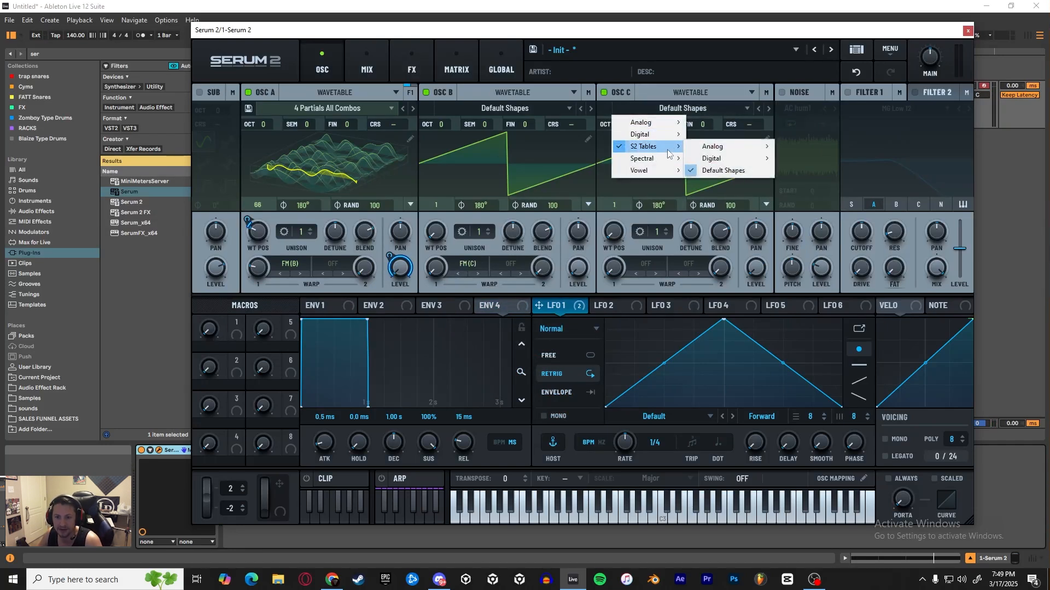
left_click(702, 98)
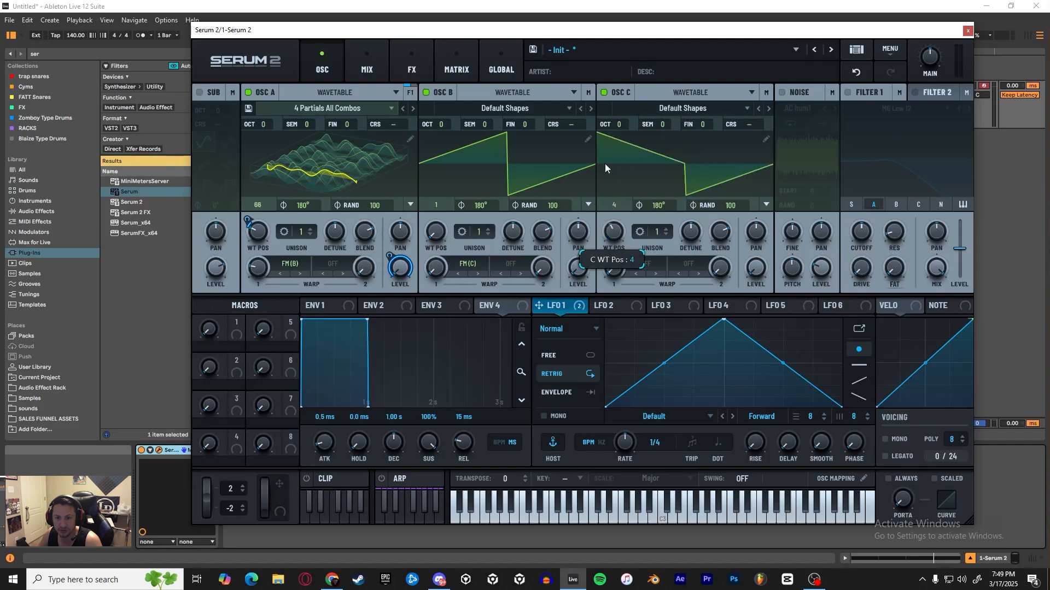
left_click_drag(605, 163, 602, 197)
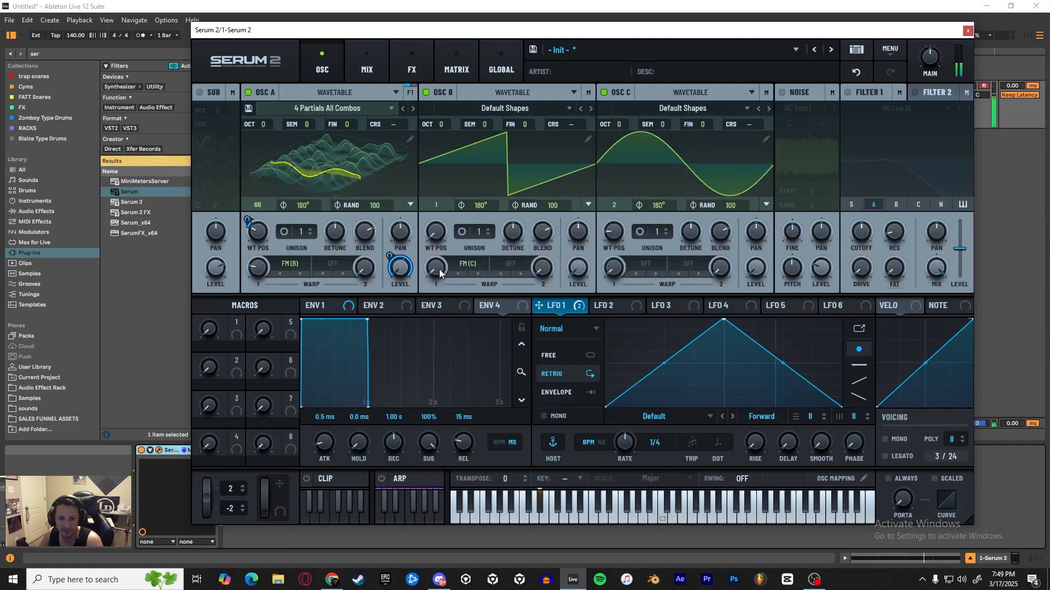
left_click_drag(439, 269, 424, 216)
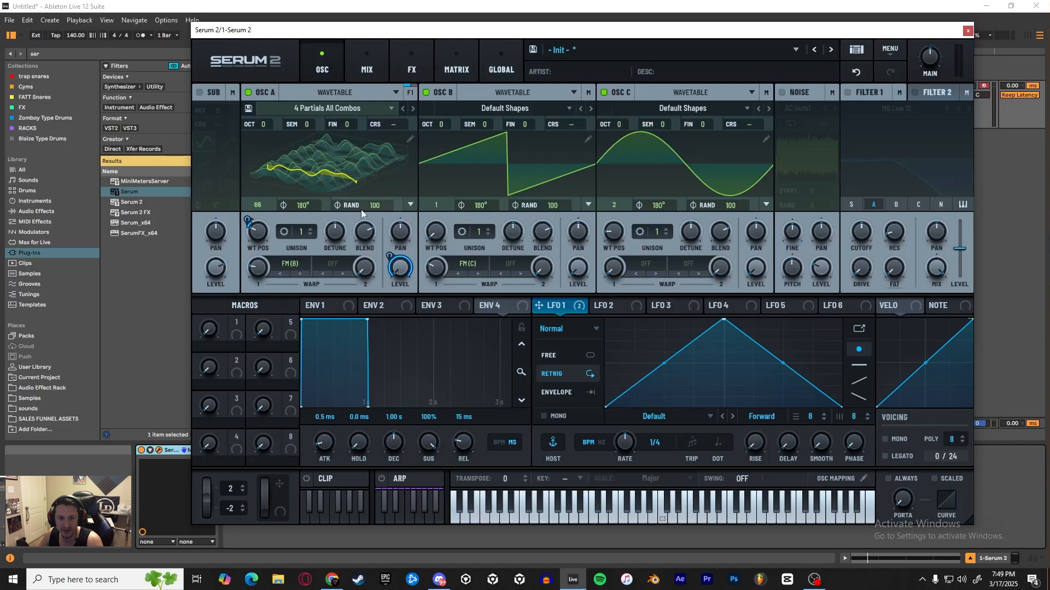
Set the random phase of Oscillators A, B and C to 0 and their start phases to 0°, 185° and 226°
left_click_drag(553, 205, 558, 441)
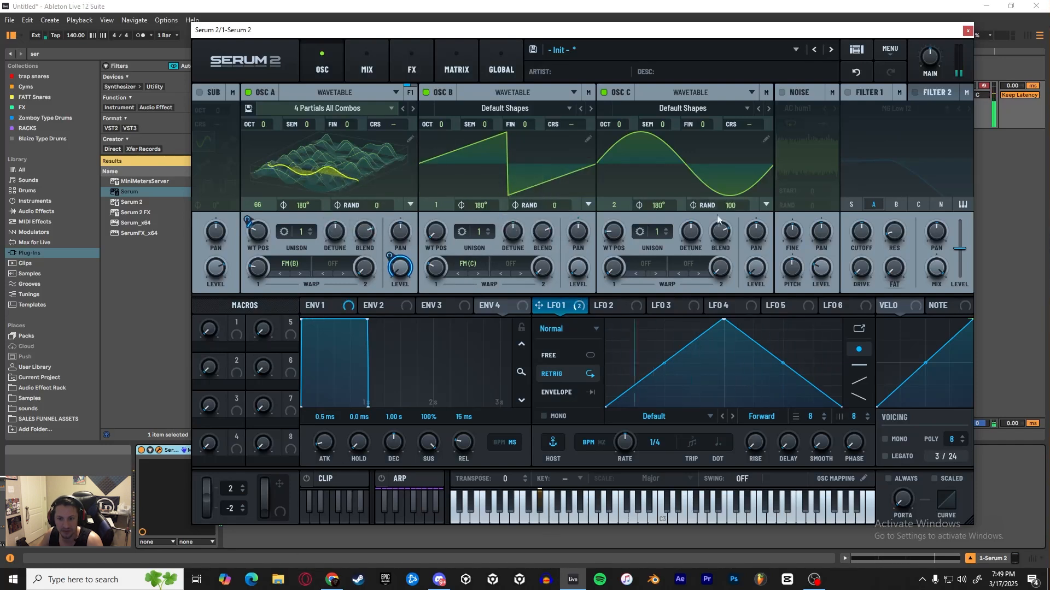
left_click_drag(732, 206, 734, 443)
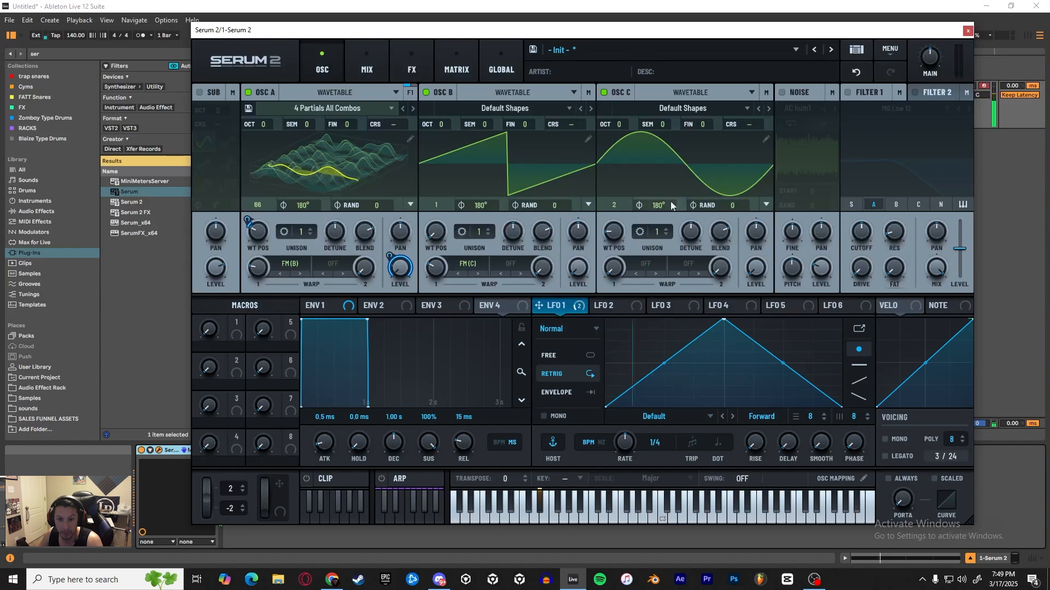
mouse_move(662, 202)
left_mouse_down()
mouse_move(670, 169)
mouse_move(664, 185)
left_mouse_up()
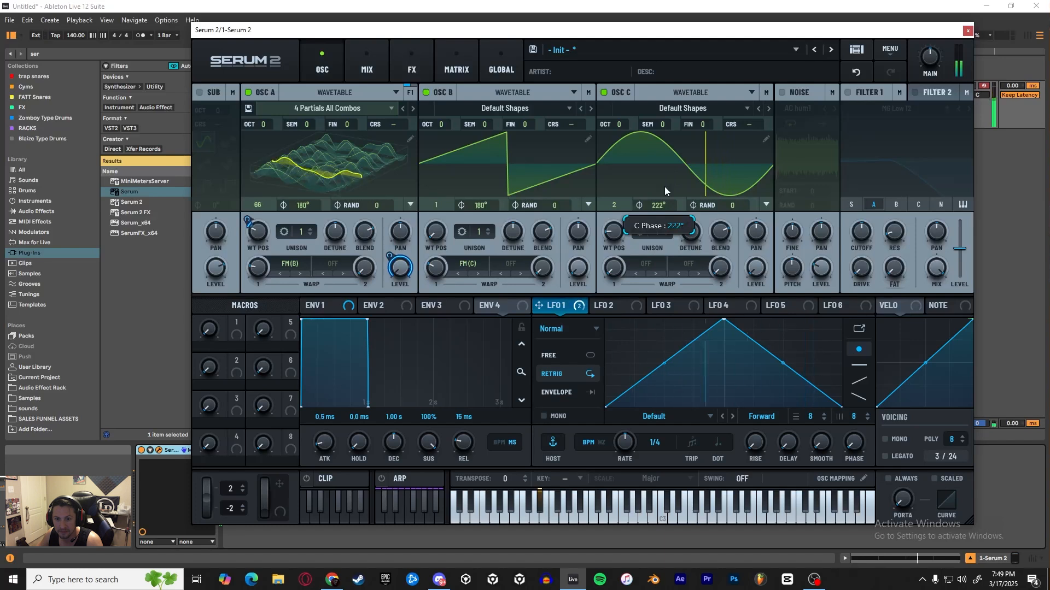
mouse_move(475, 206)
left_mouse_down()
mouse_move(487, 152)
mouse_move(487, 214)
left_mouse_up()
left_click_drag(315, 211, 273, 359)
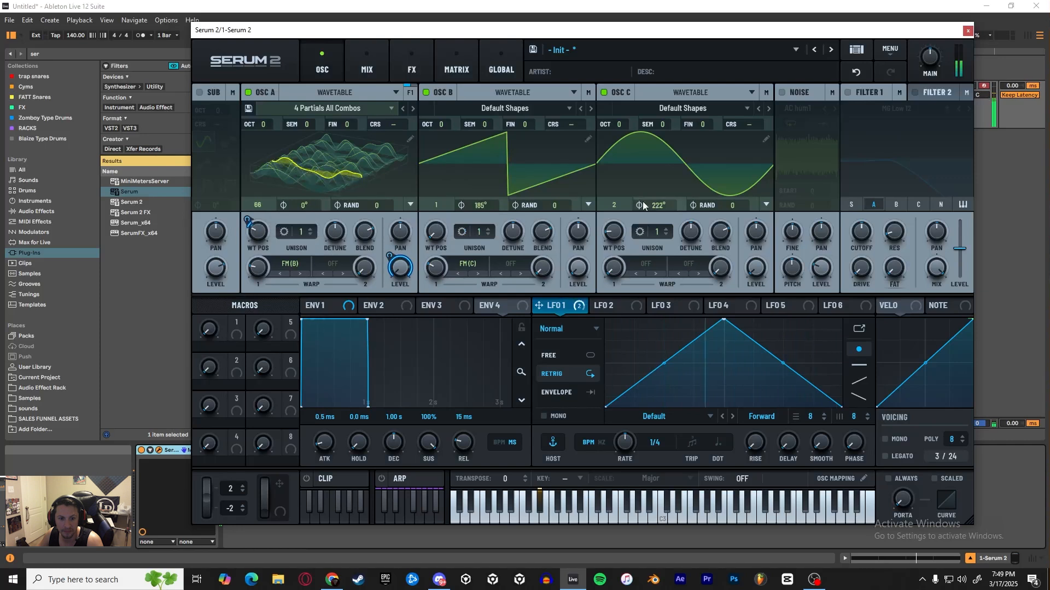
mouse_move(651, 204)
left_mouse_down()
mouse_move(655, 191)
mouse_move(650, 200)
left_mouse_up()
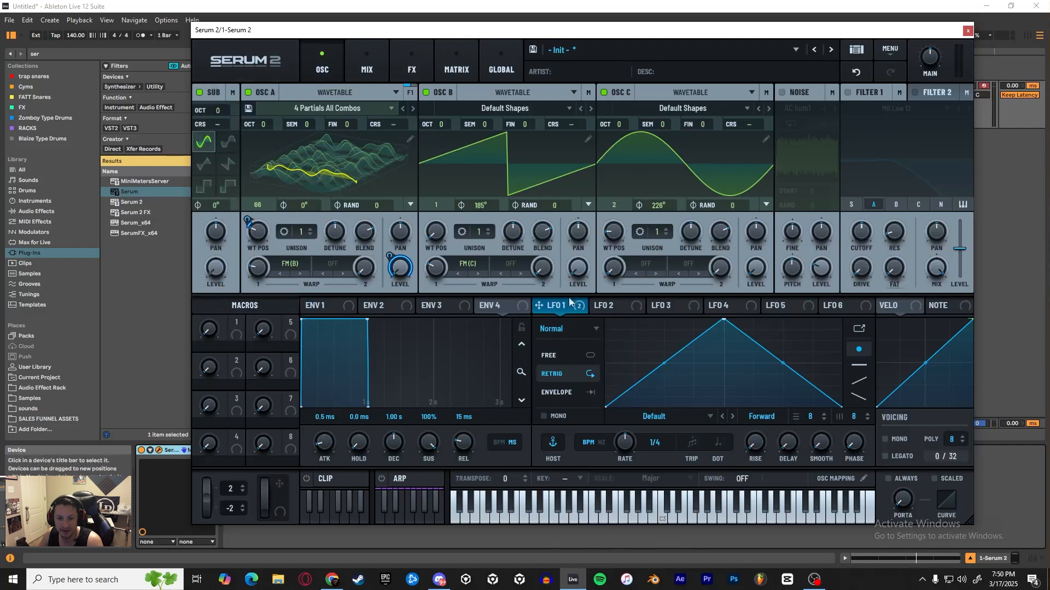
Enable the sub oscillator, assign LFO 1 to its level and set that level to 0% in the mixer
left_click_drag(539, 305, 208, 272)
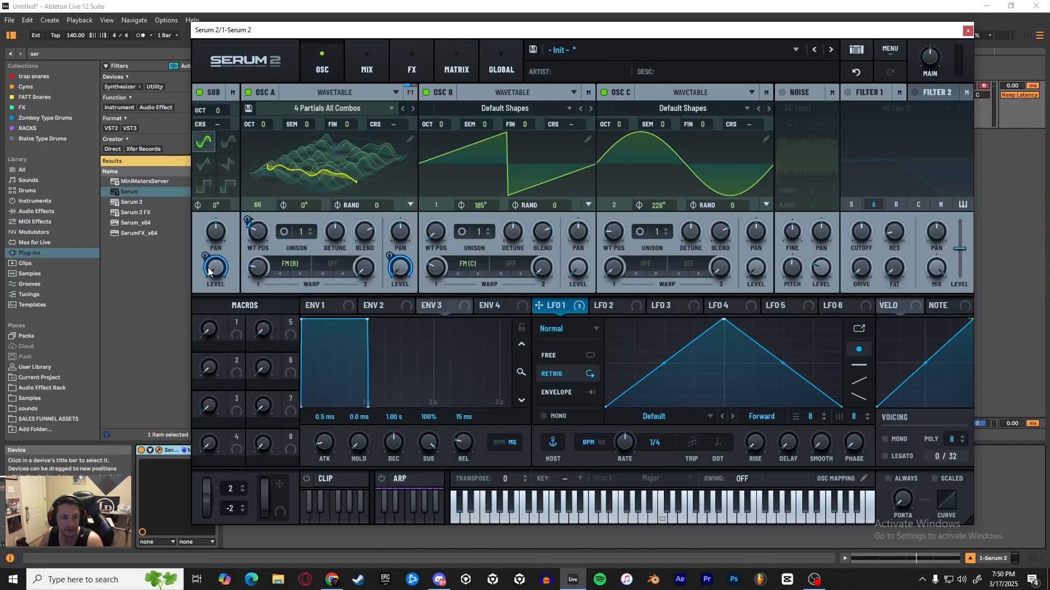
left_click(367, 65)
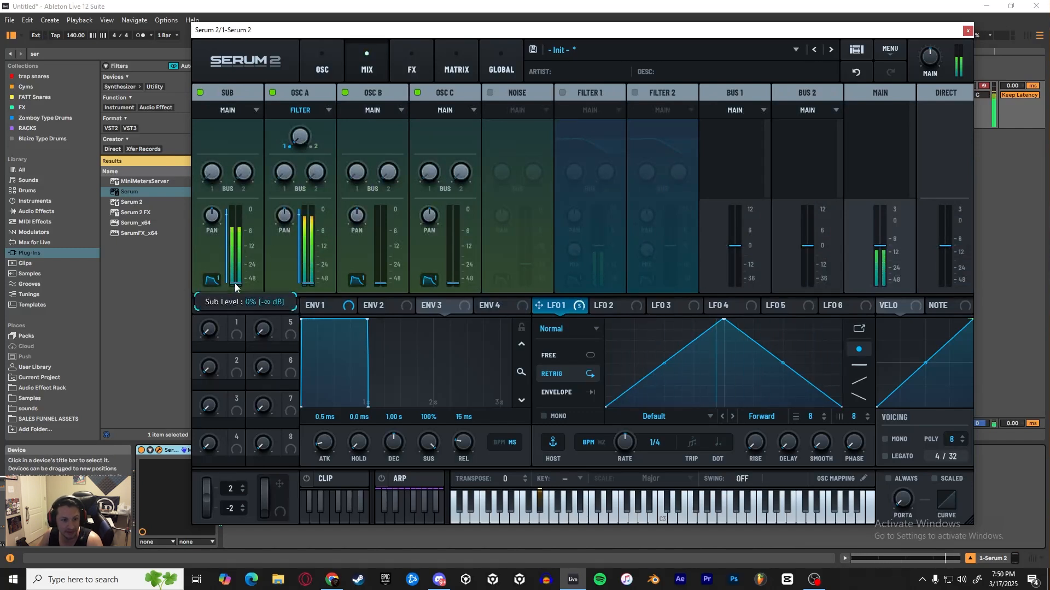
left_click_drag(234, 283, 232, 347)
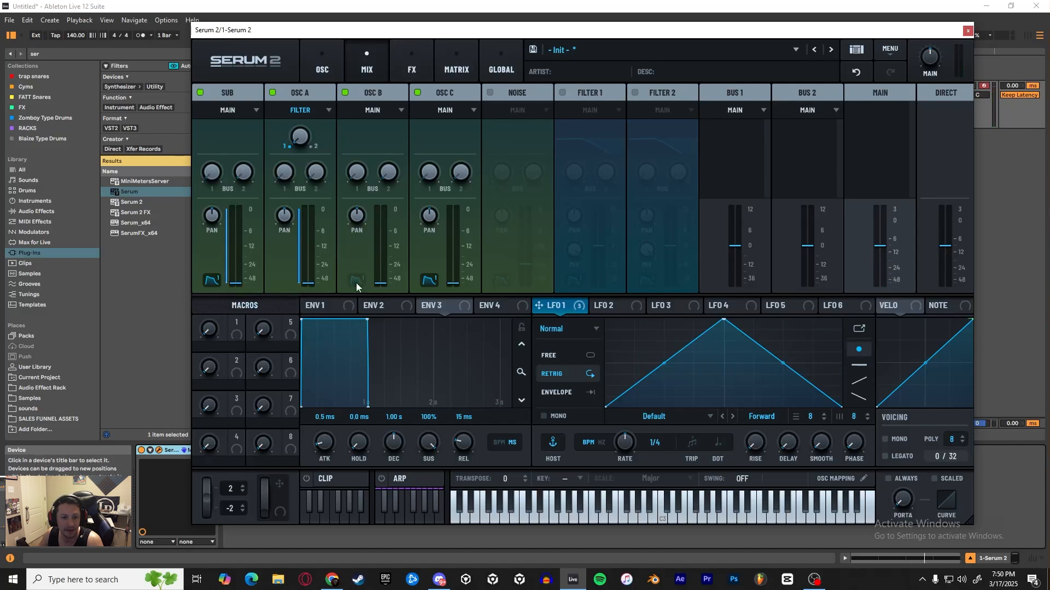
left_click(213, 284)
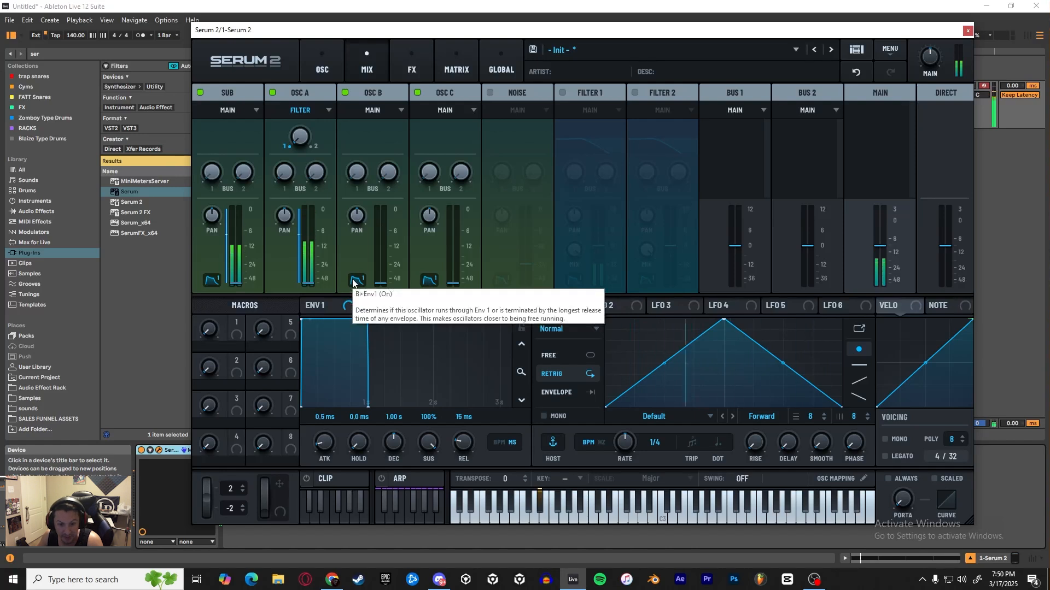
Add a Compressor to the main effects chain in Multiband mode and set its gain to 17.5 dB
left_click(424, 58)
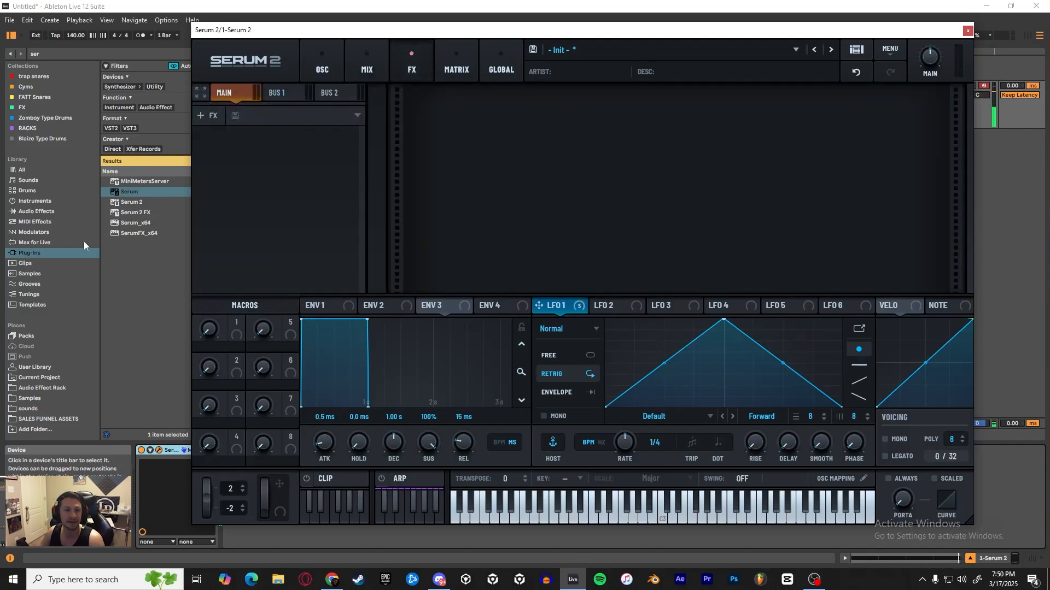
left_click(204, 116)
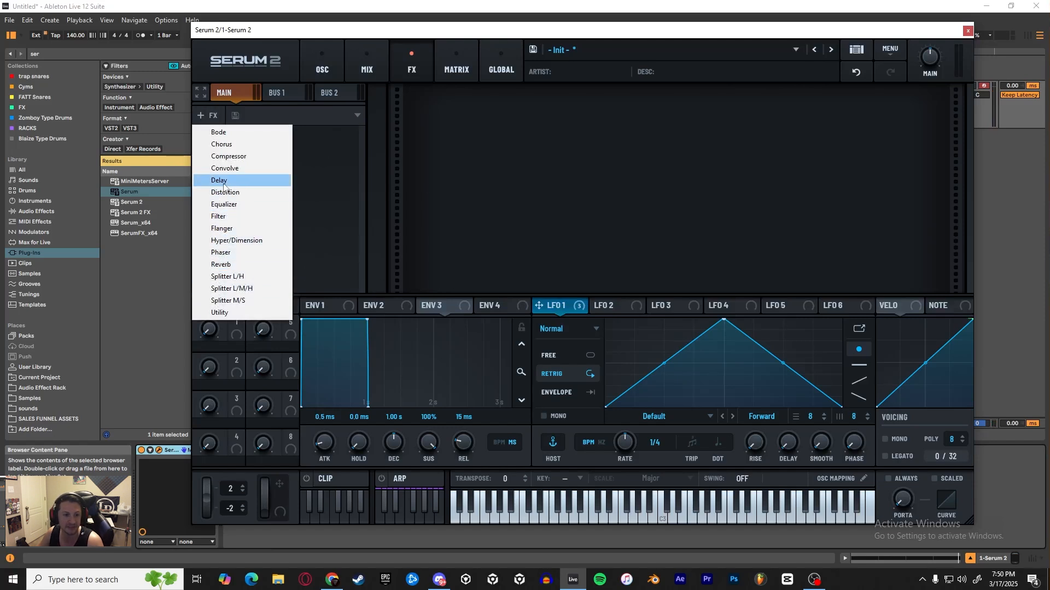
left_click(227, 158)
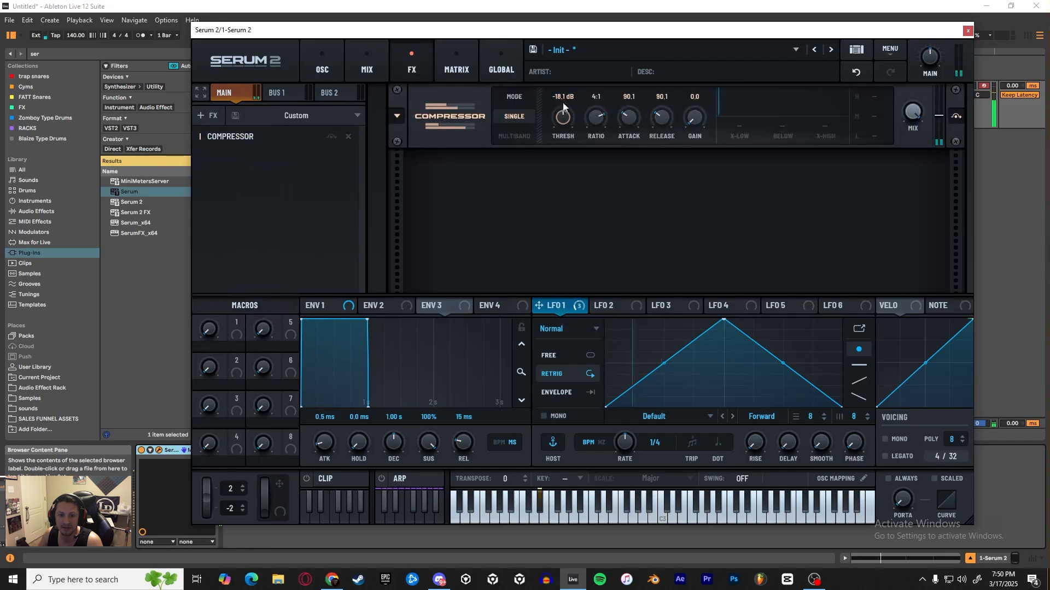
left_click(515, 136)
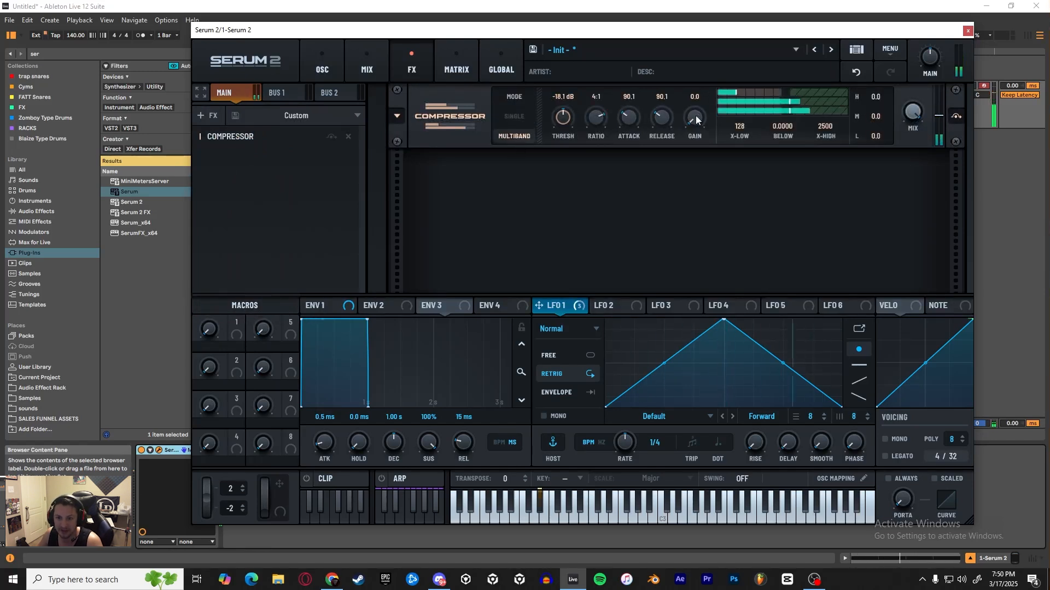
left_click_drag(696, 119, 697, 47)
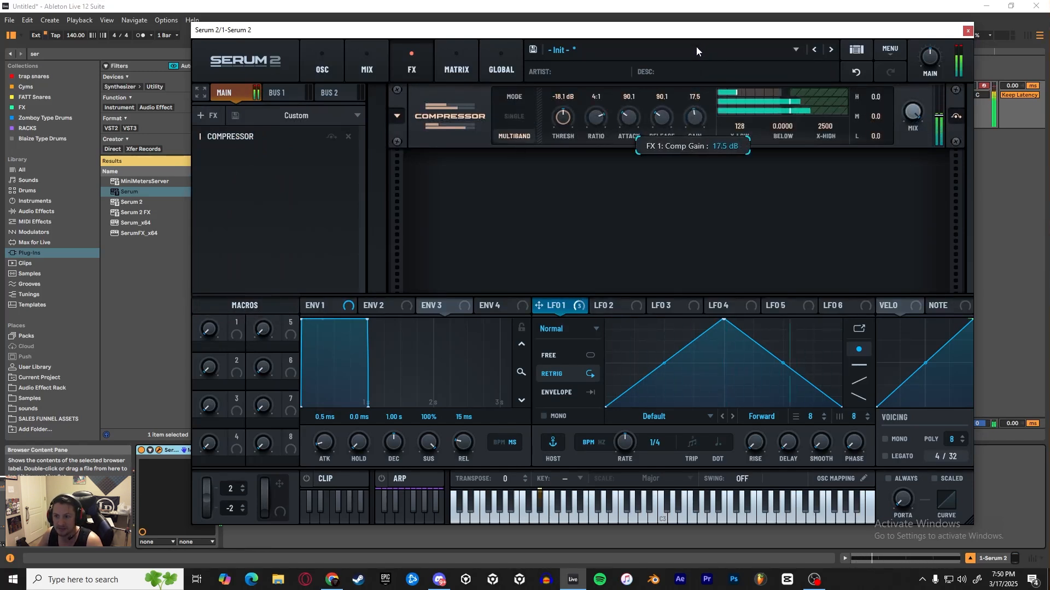
Add a Tube Distortion ahead of the Compressor, raise its drive and set the Compressor gain to 13.8 dB
left_click(215, 115)
left_click(217, 192)
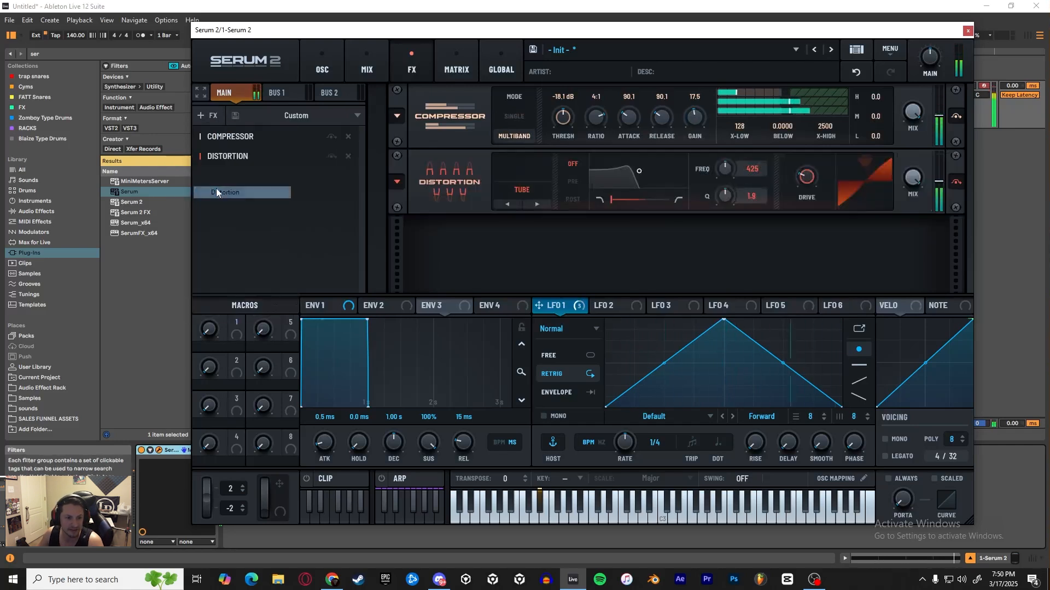
left_click_drag(272, 157, 268, 132)
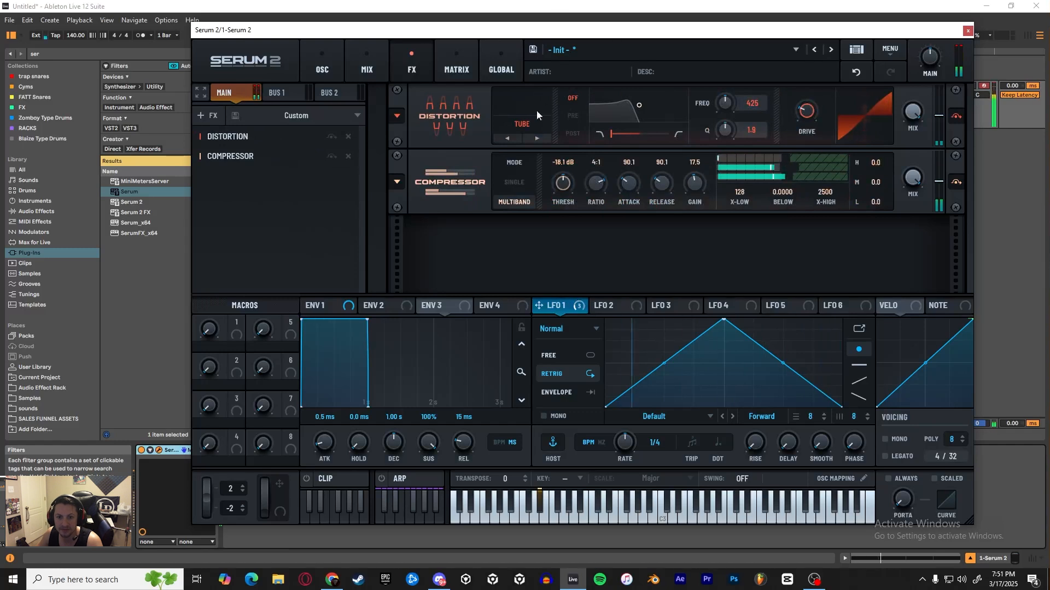
left_click_drag(807, 111, 824, 38)
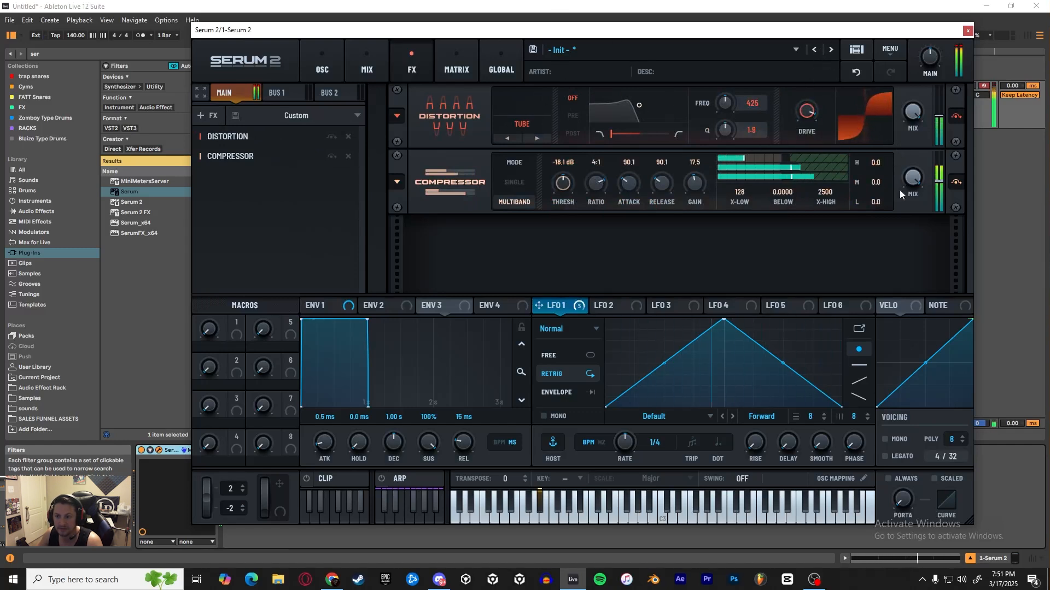
left_click_drag(704, 181, 694, 194)
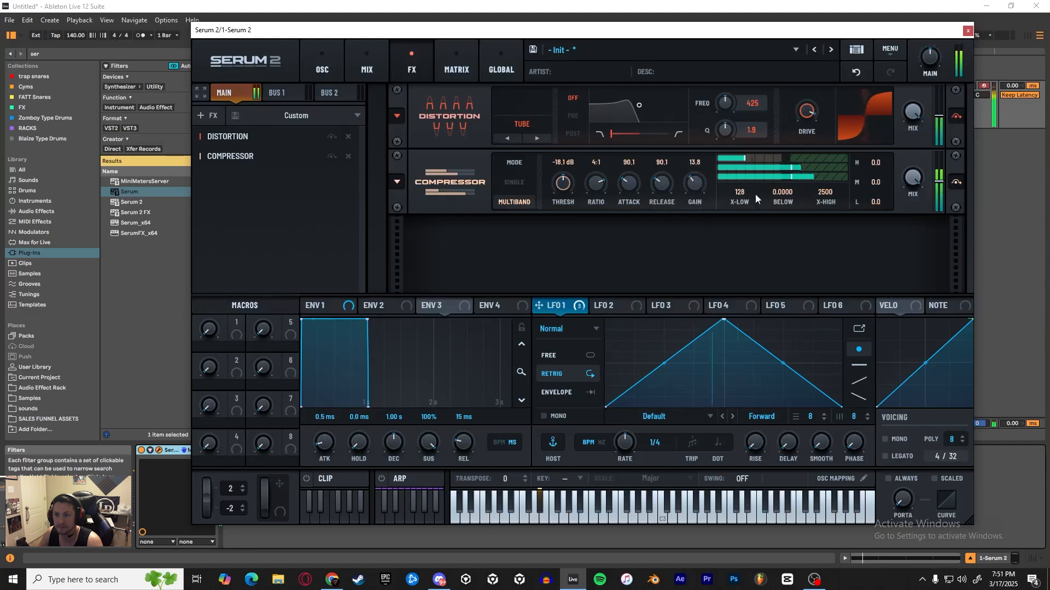
Add a Filter effect to the end of the chain and set its type to Wsp from the S2 Filters
left_click(205, 113)
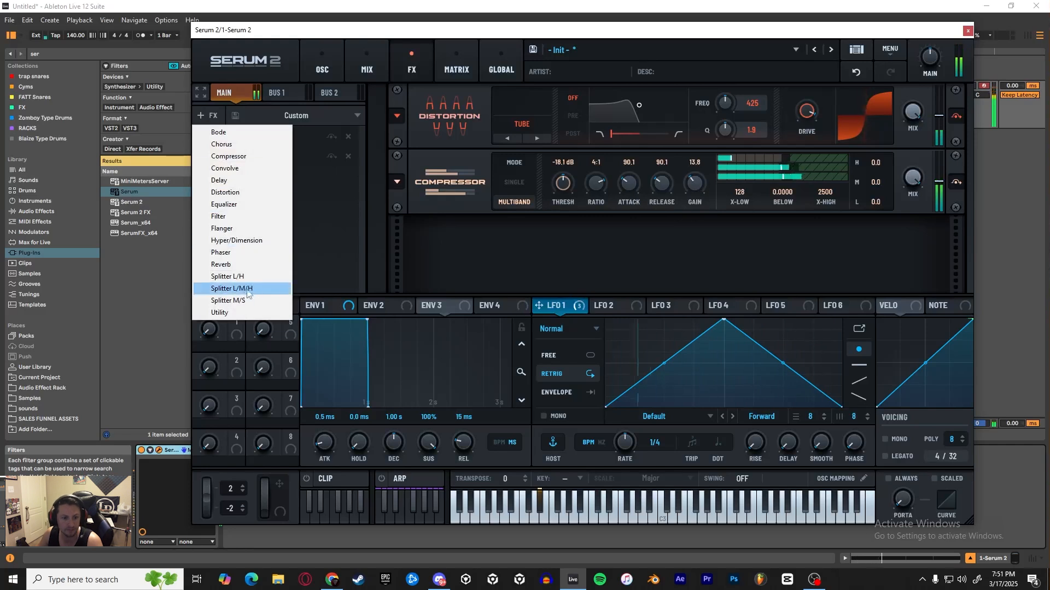
left_click(228, 219)
left_click(519, 244)
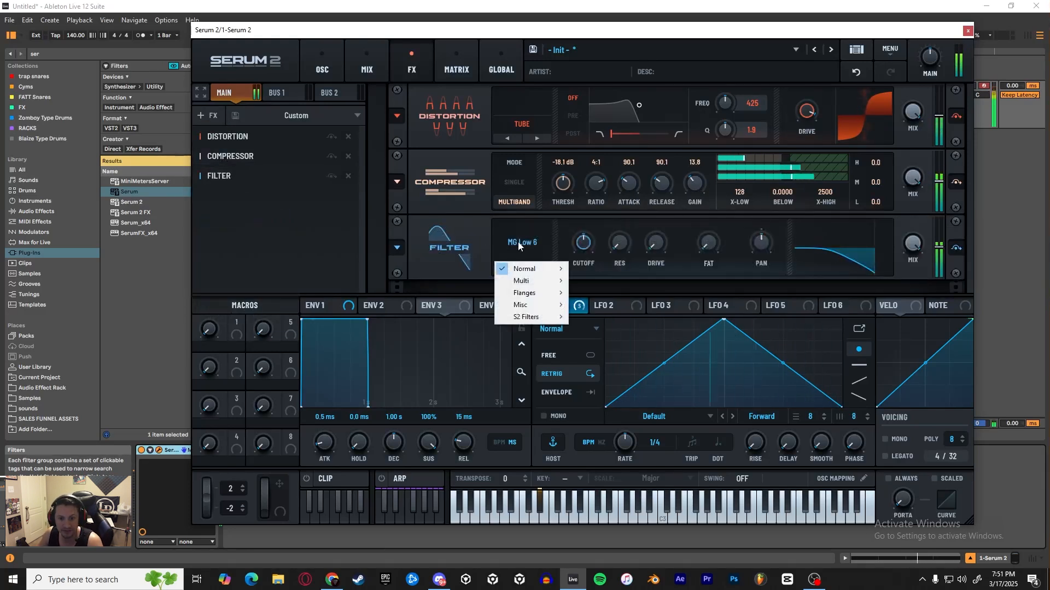
mouse_move(549, 318)
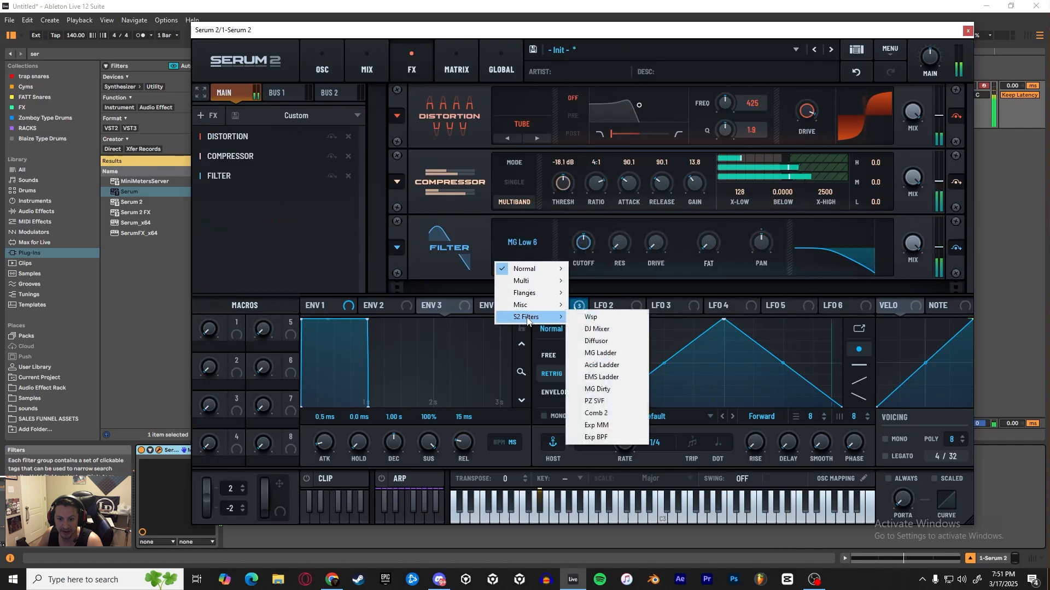
left_click(596, 318)
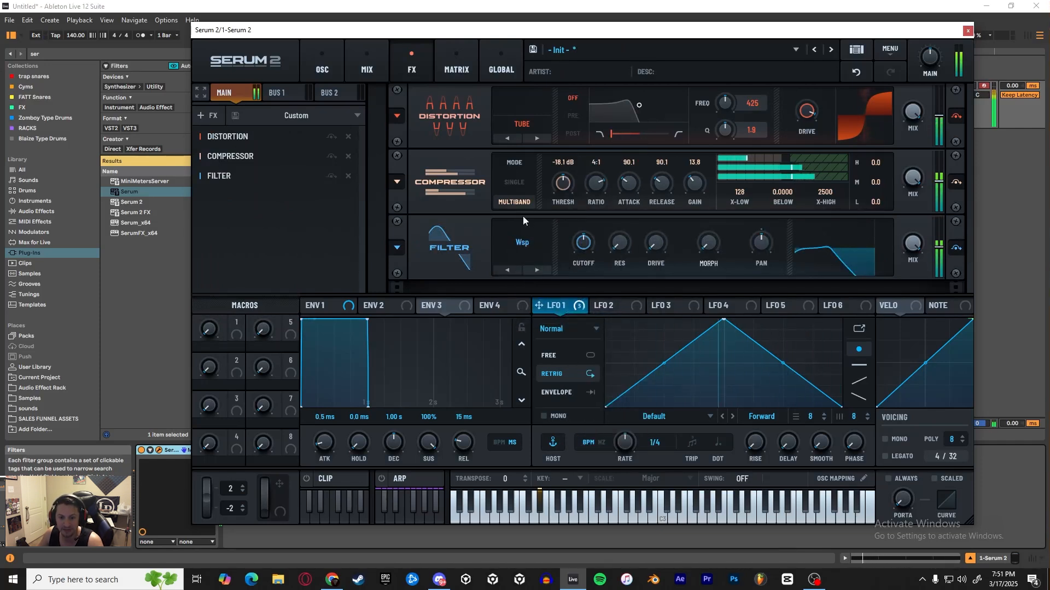
Sweep the Wsp filter's cutoff and try its morph at 100% and other positions down to the minimum
left_click_drag(582, 243, 591, 179)
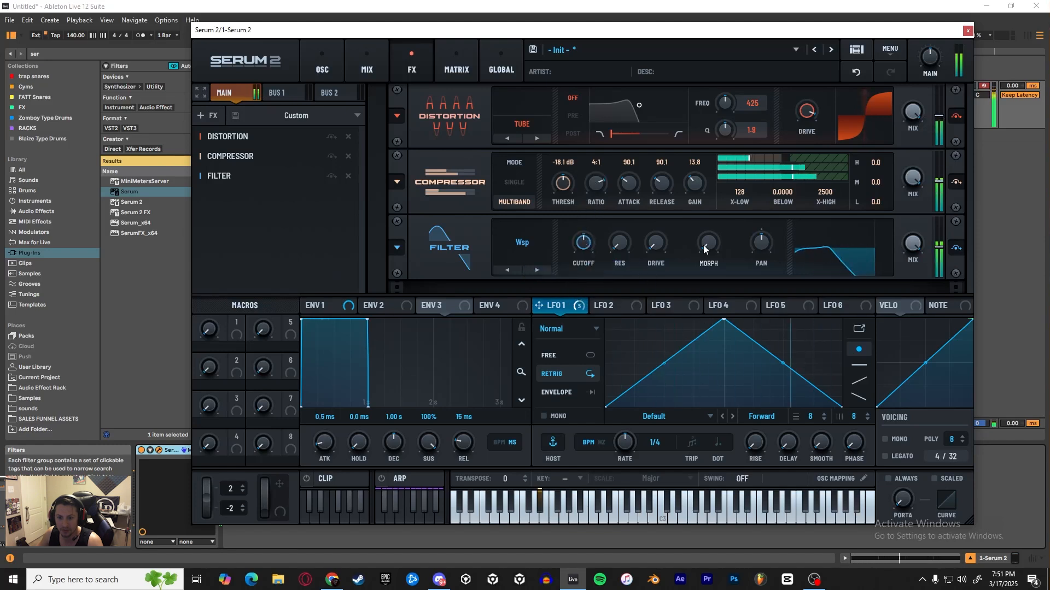
left_click_drag(705, 242, 787, 67)
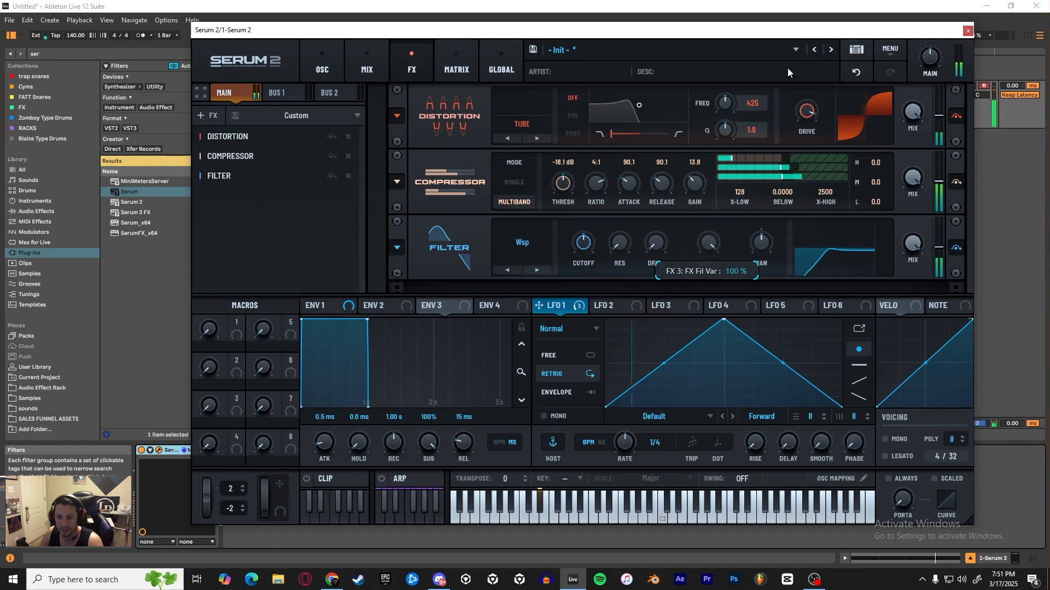
left_click_drag(584, 241, 576, 271)
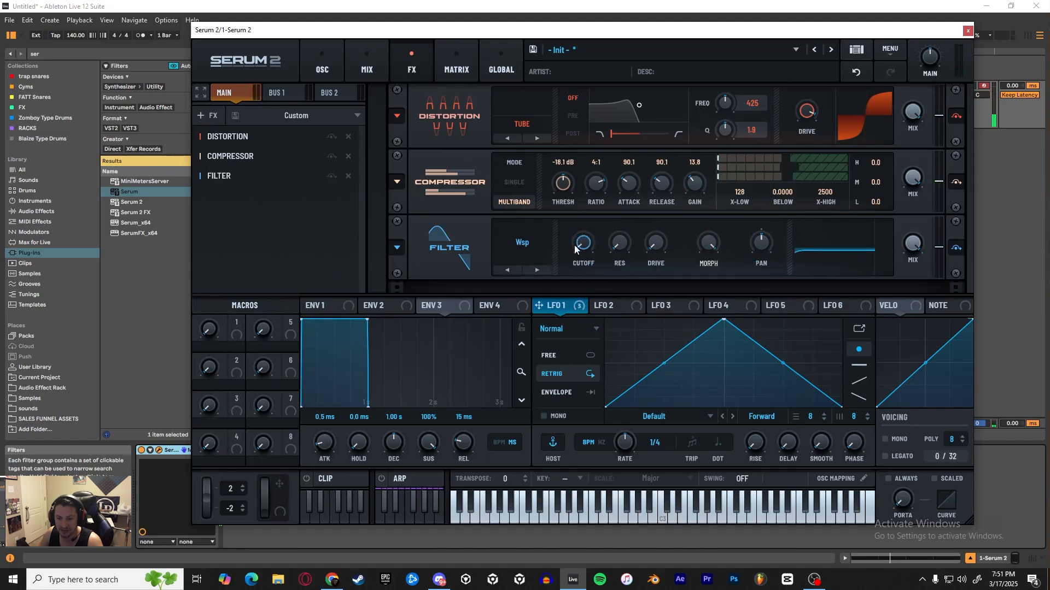
left_click_drag(702, 247, 701, 252)
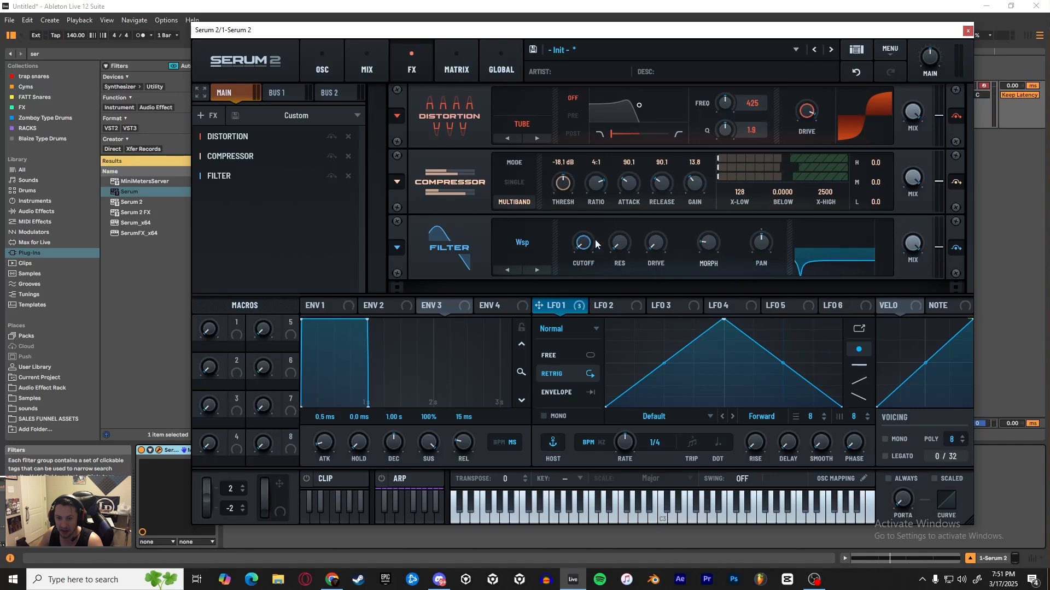
left_click_drag(583, 243, 586, 206)
left_click_drag(710, 242, 697, 304)
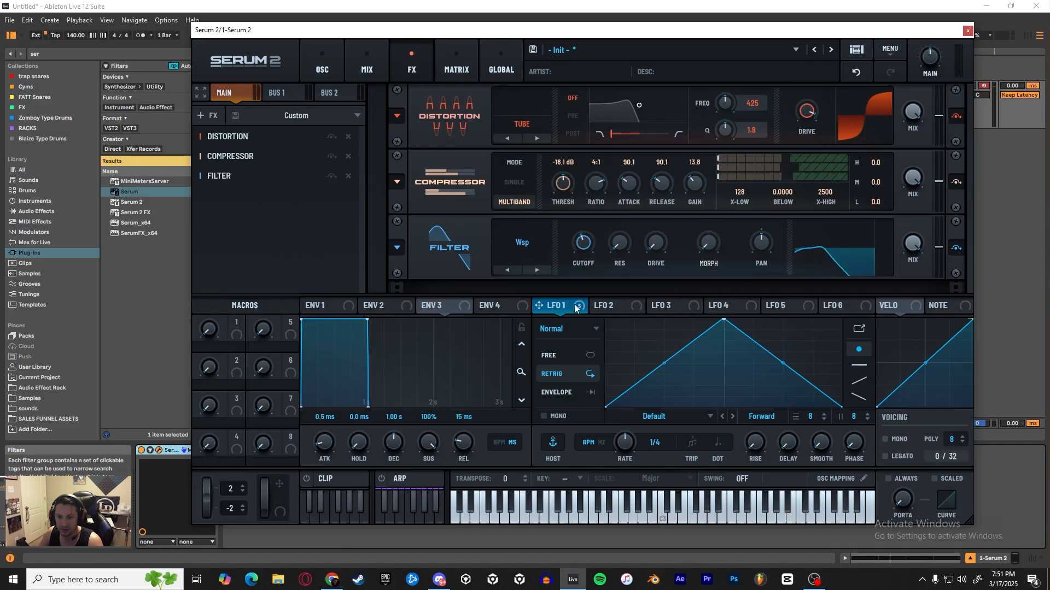
Assign LFO 1 to the Wsp filter's cutoff and morph, and adjust the morph position and modulation depth
left_click_drag(538, 305, 572, 253)
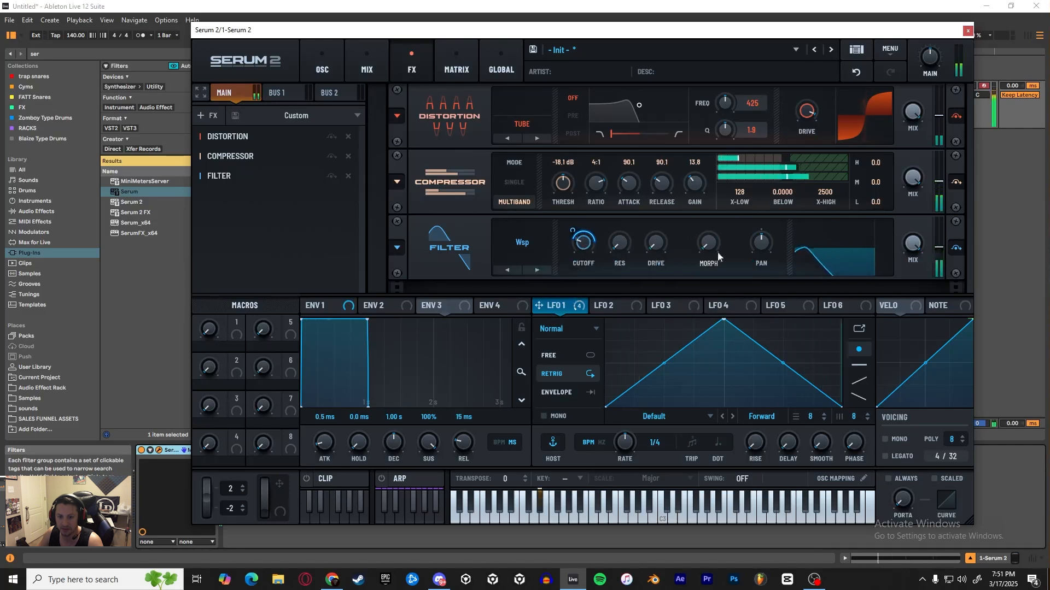
left_click_drag(704, 245, 716, 174)
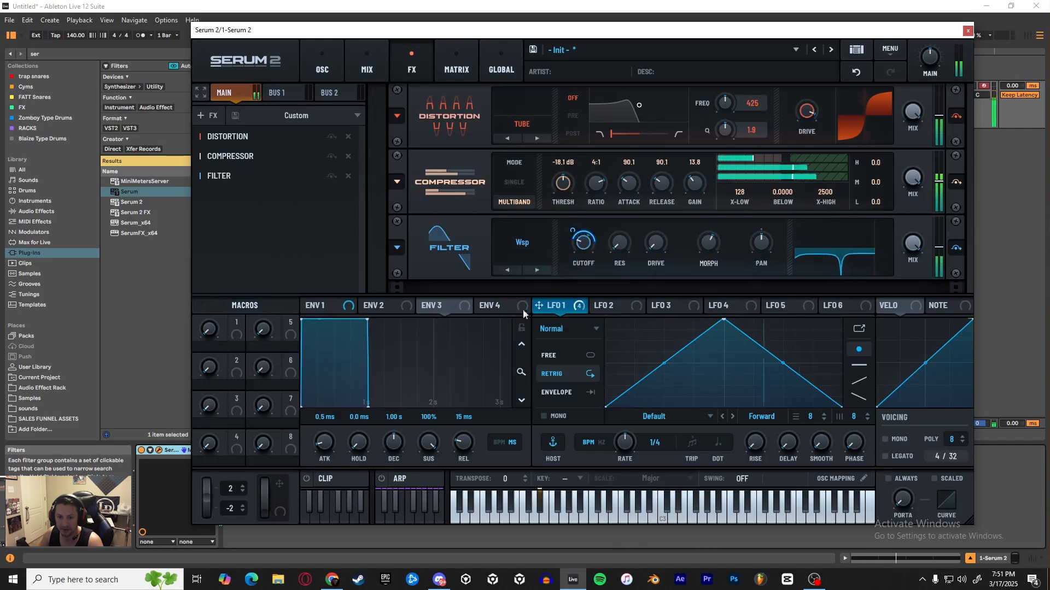
left_click_drag(590, 288, 708, 243)
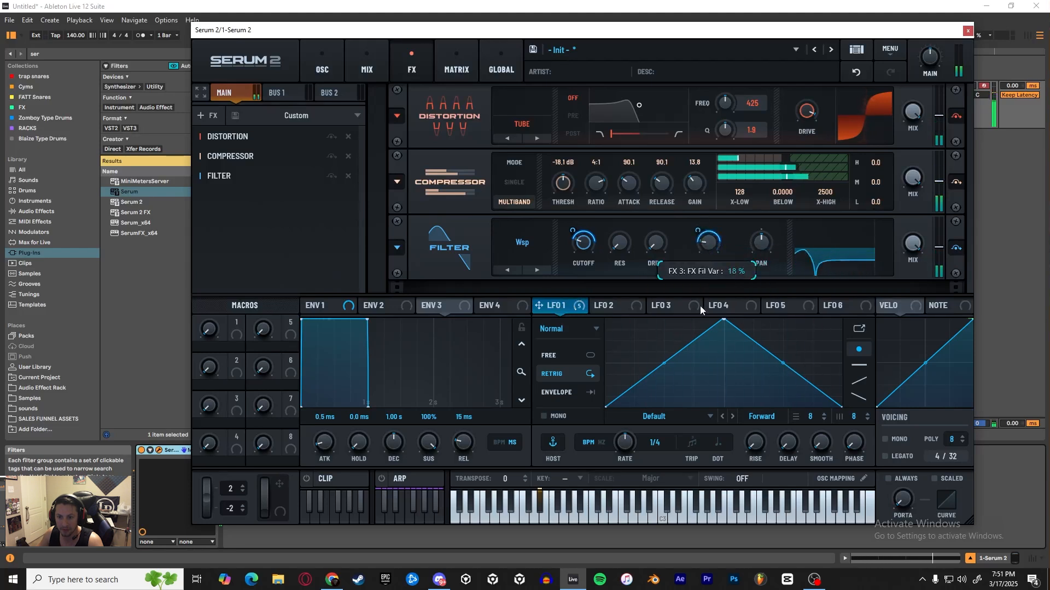
left_click_drag(705, 250, 708, 239)
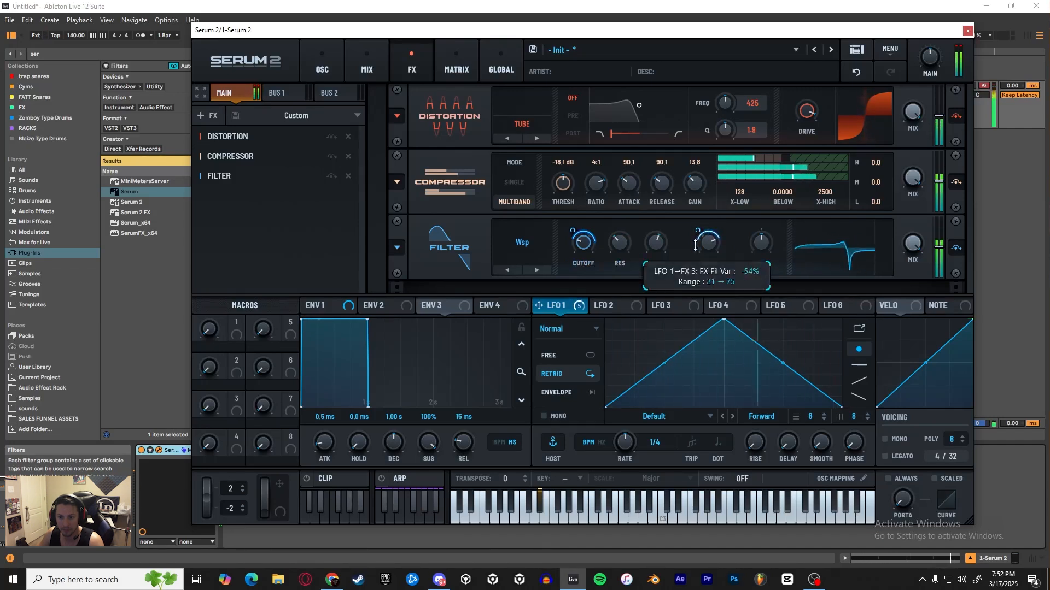
left_click_drag(698, 239, 705, 226)
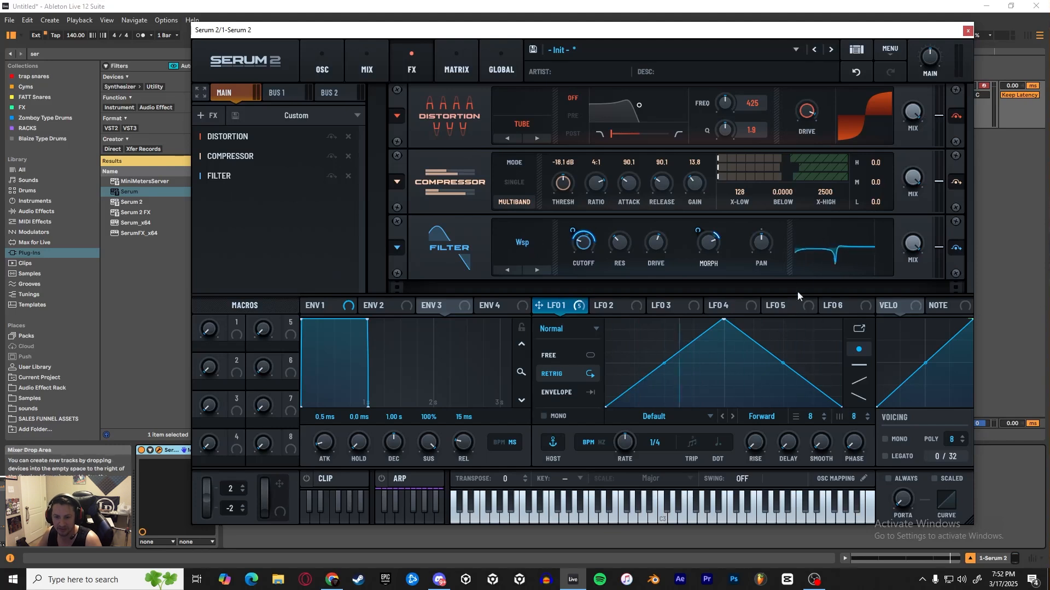
Change the filter type to DJ Mixer and remove the LFO 1 modulation from its unused variation knob and its cutoff
left_click(523, 247)
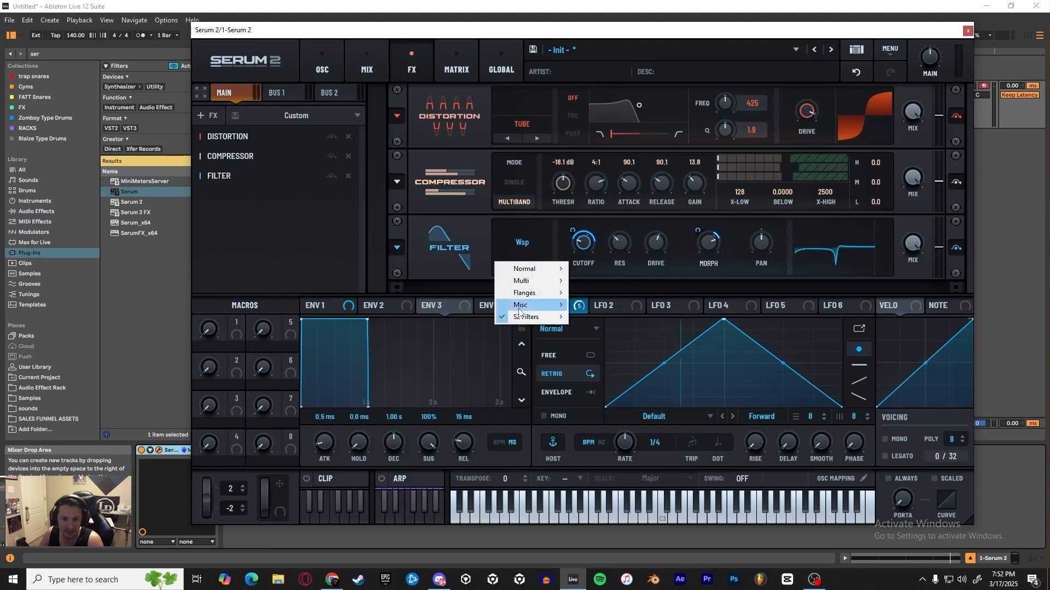
mouse_move(523, 322)
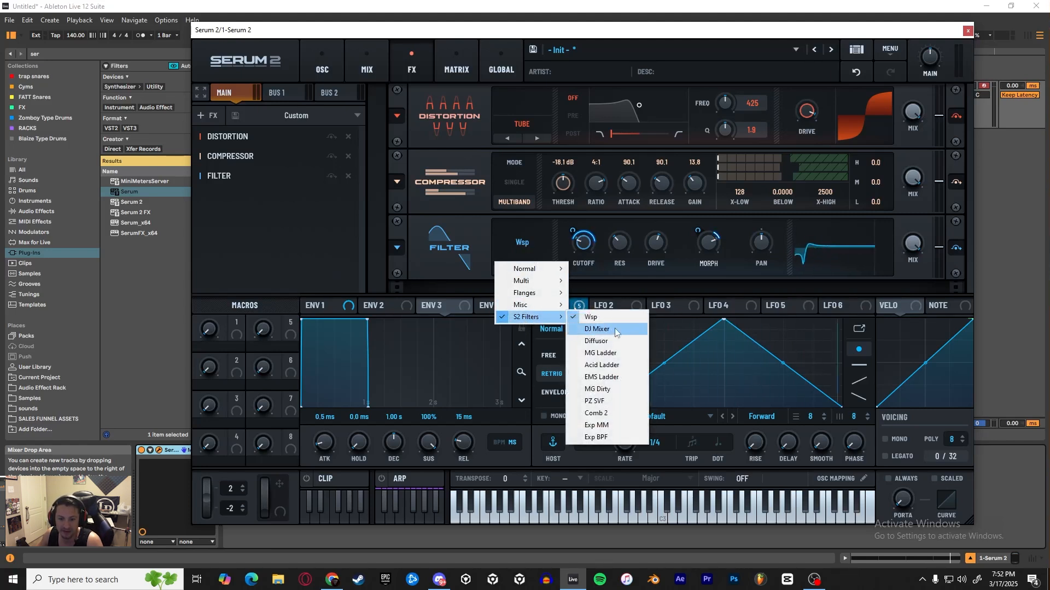
left_click(614, 328)
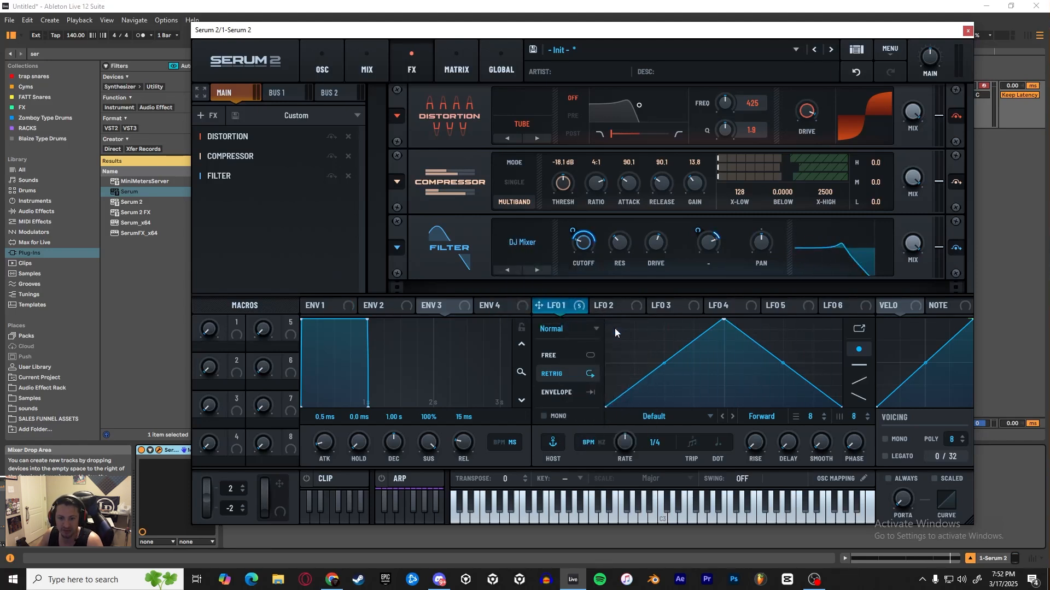
right_click(707, 240)
left_click(732, 321)
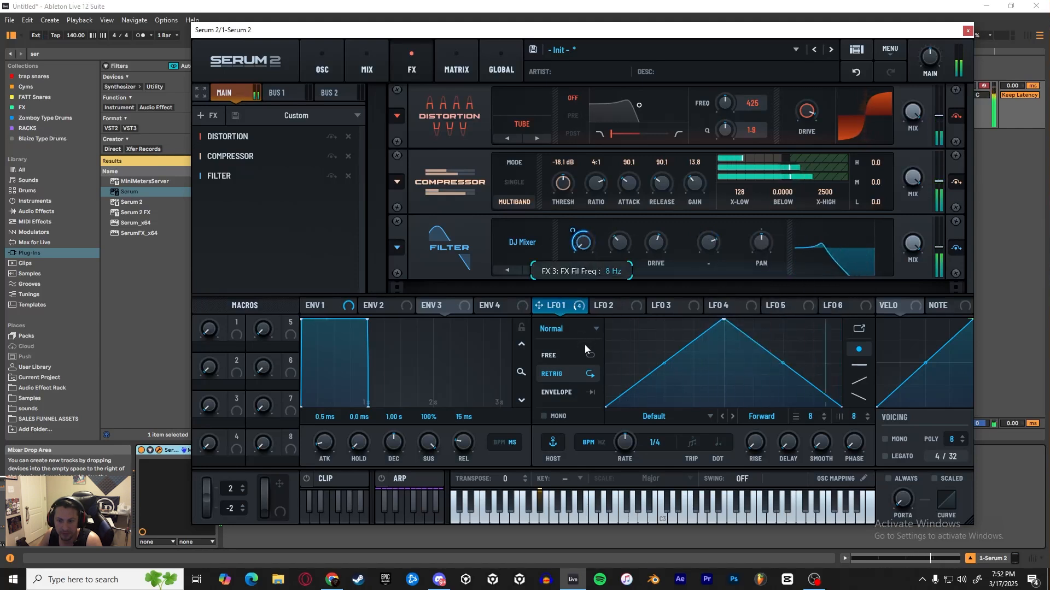
right_click(583, 238)
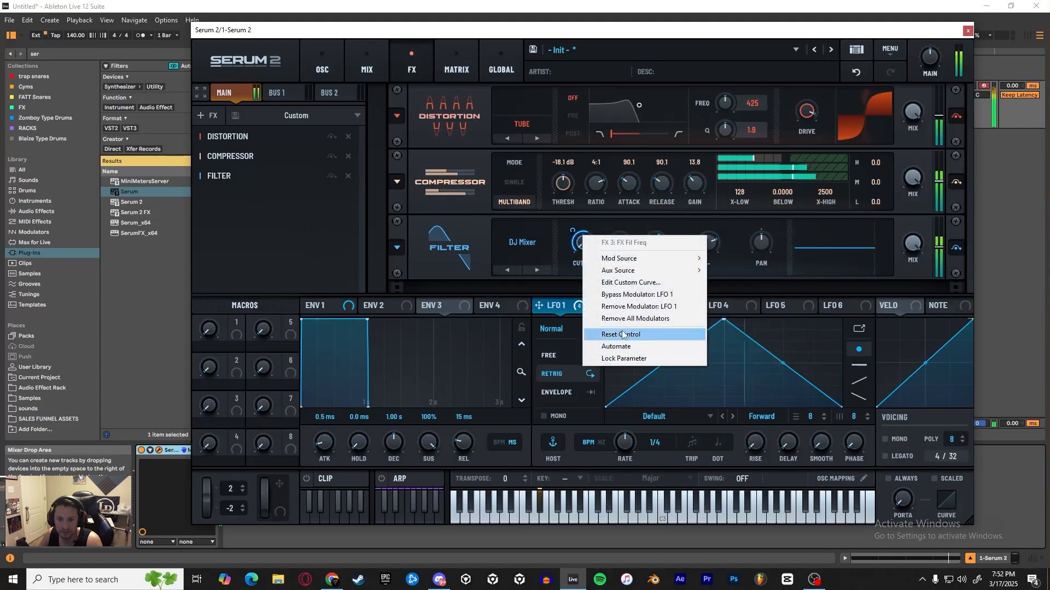
left_click(634, 319)
Sweep the DJ Mixer filter's cutoff and try its resonance at 83% and 14%
left_click_drag(587, 244, 611, 198)
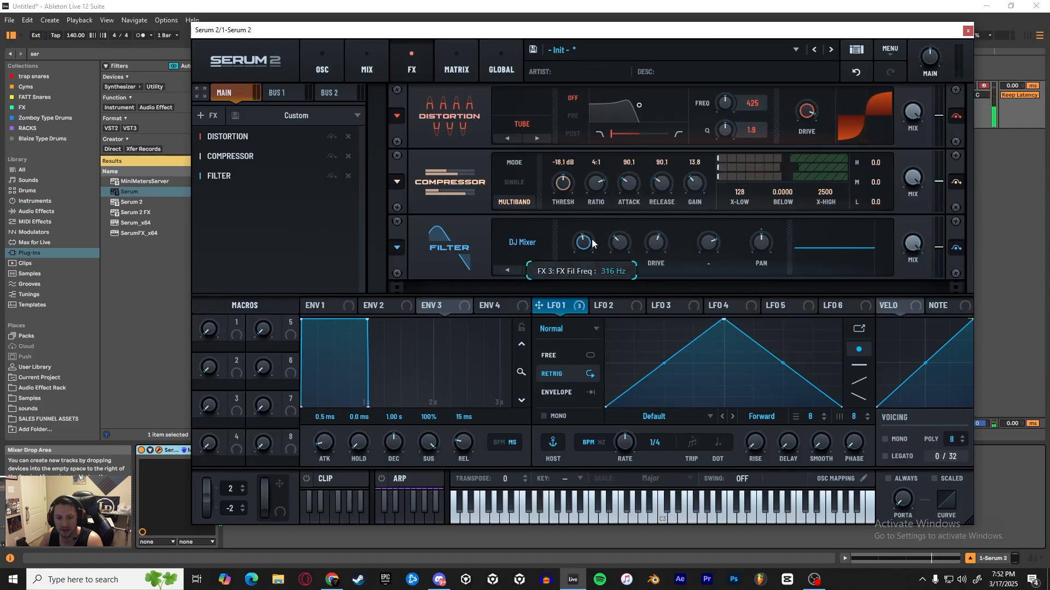
left_click_drag(592, 238, 644, 186)
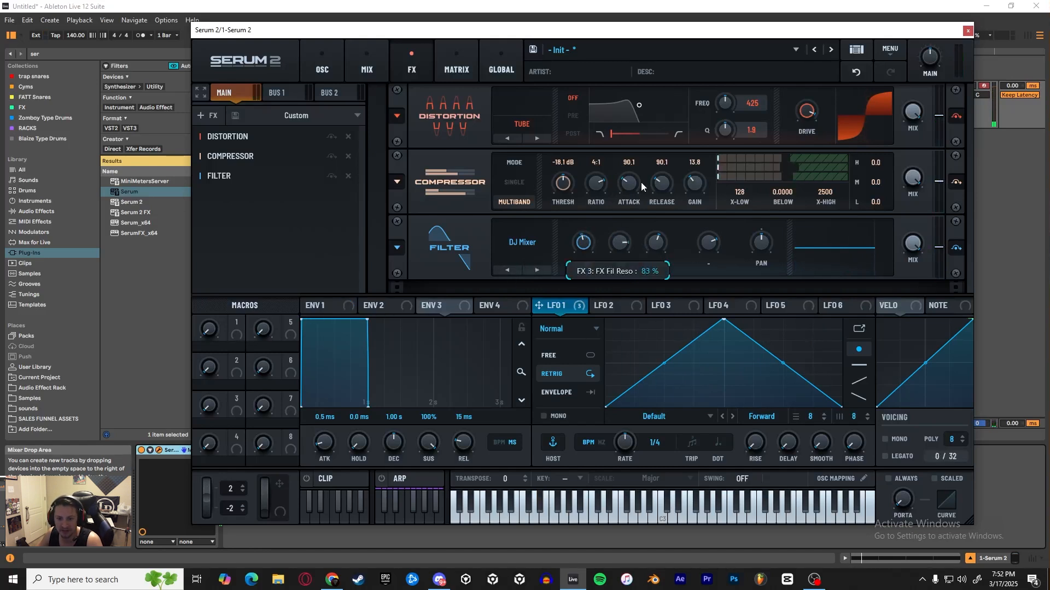
left_click_drag(583, 243, 609, 230)
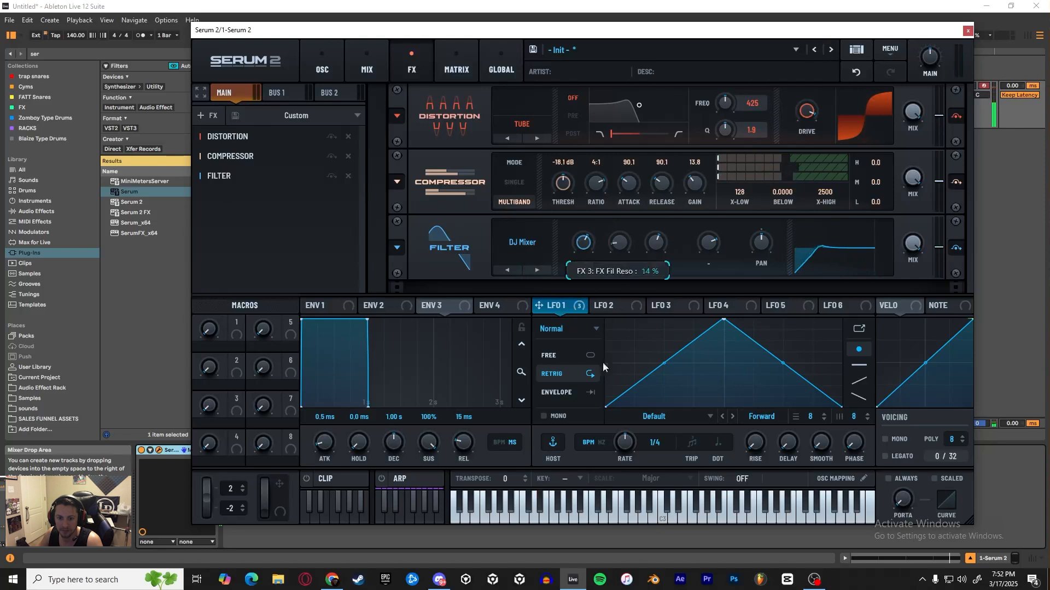
Switch the filter type to Diffusor and lower the main volume while sweeping the filter's cutoff
left_click(535, 271)
left_click_drag(580, 244, 578, 326)
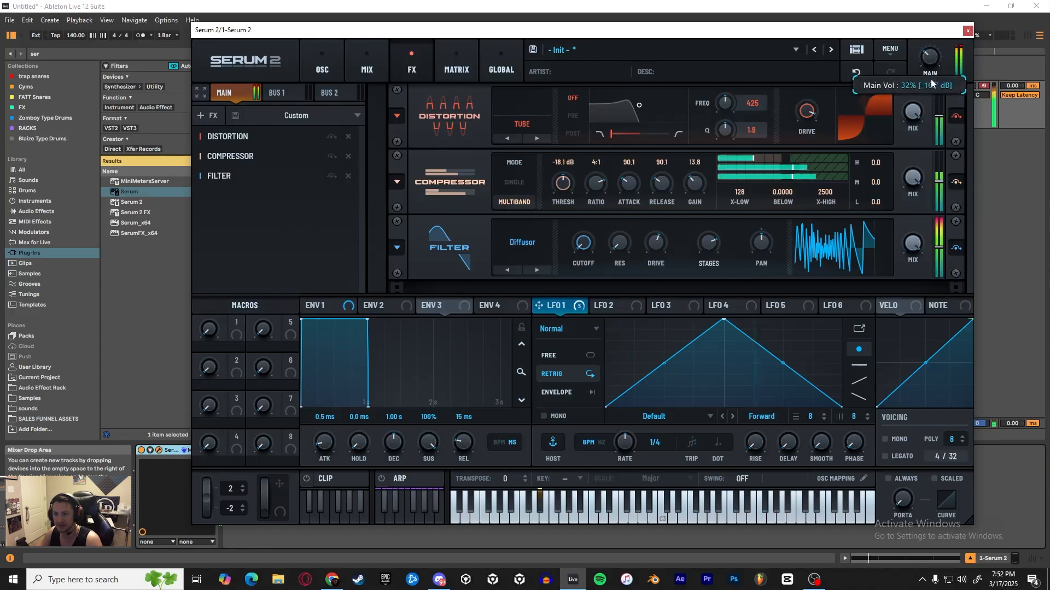
left_click_drag(583, 248, 617, 109)
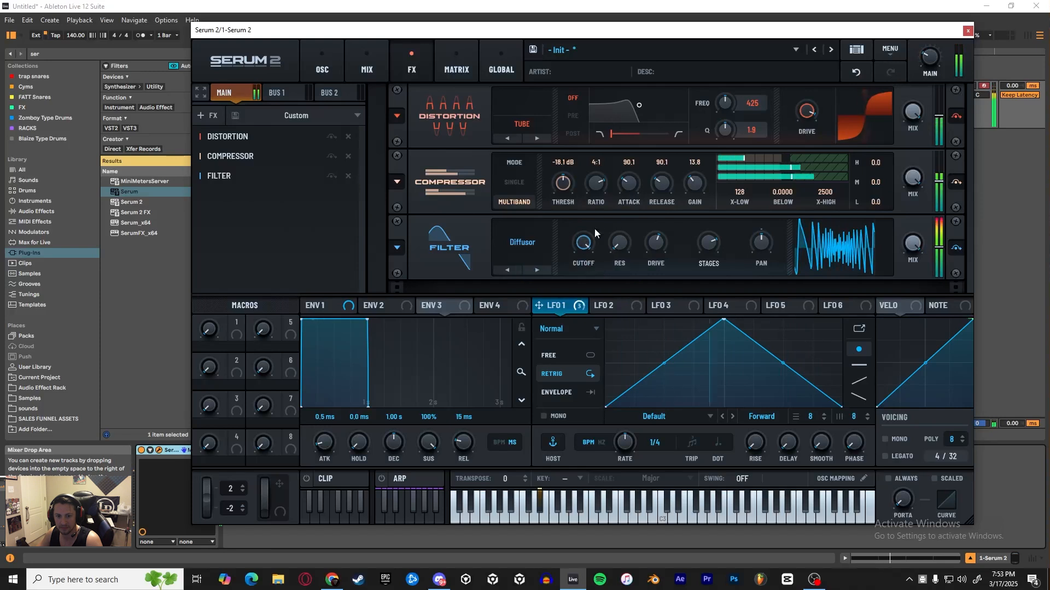
Turn the Diffusor's cutoff down, assign LFO 1 to it and raise the resonance slightly
left_click_drag(584, 242, 555, 362)
mouse_move(579, 242)
left_mouse_down()
mouse_move(575, 268)
mouse_move(592, 208)
mouse_move(586, 248)
left_mouse_up()
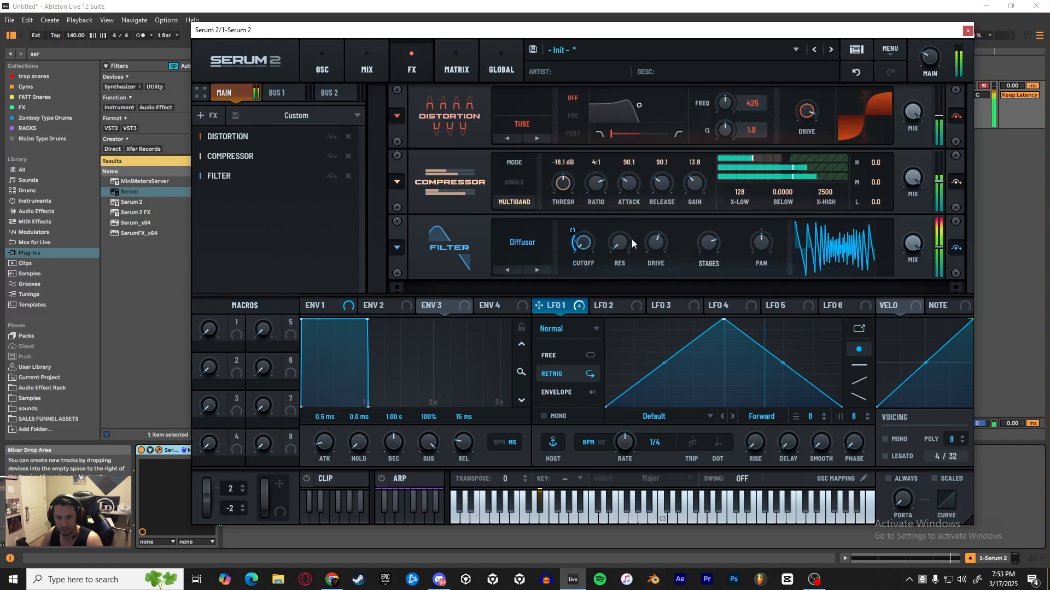
left_click_drag(645, 173, 621, 231)
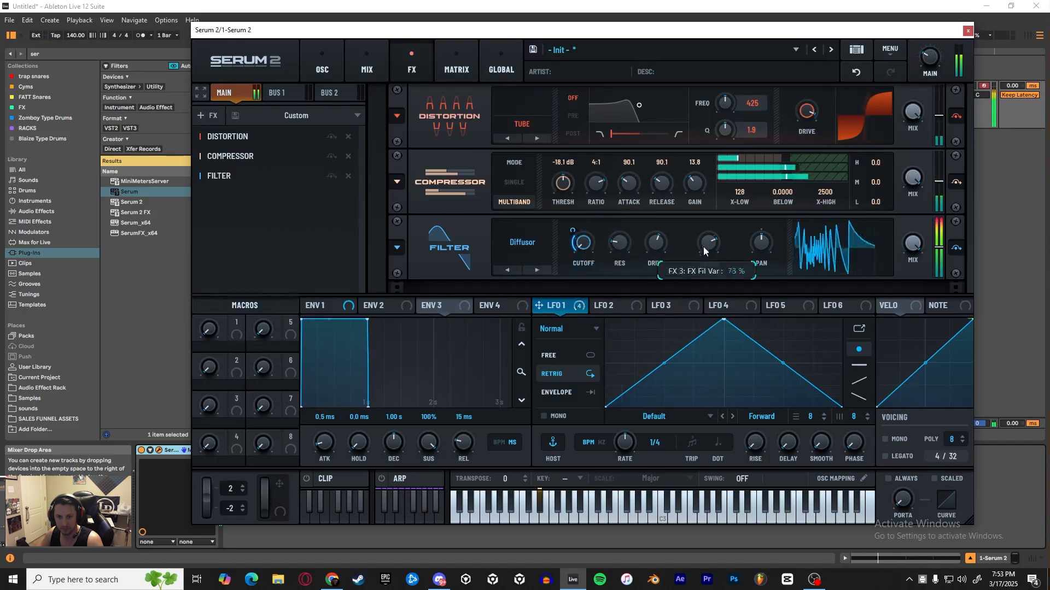
Sweep the Diffusor filter's Stages amount down to about 31% and back up
left_click_drag(705, 243, 700, 287)
left_click_drag(708, 250, 715, 219)
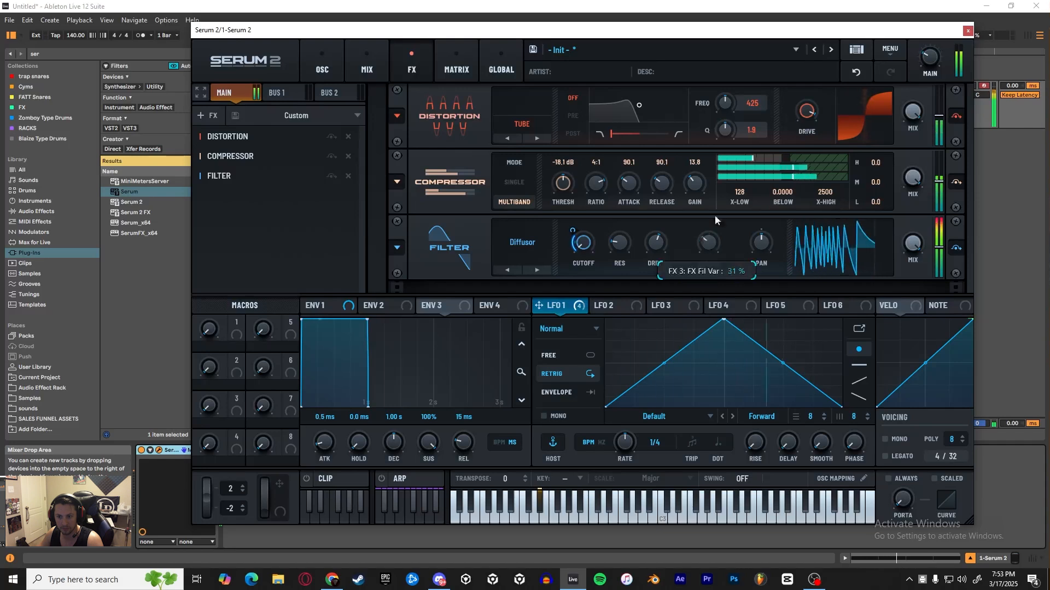
left_click_drag(735, 158, 711, 213)
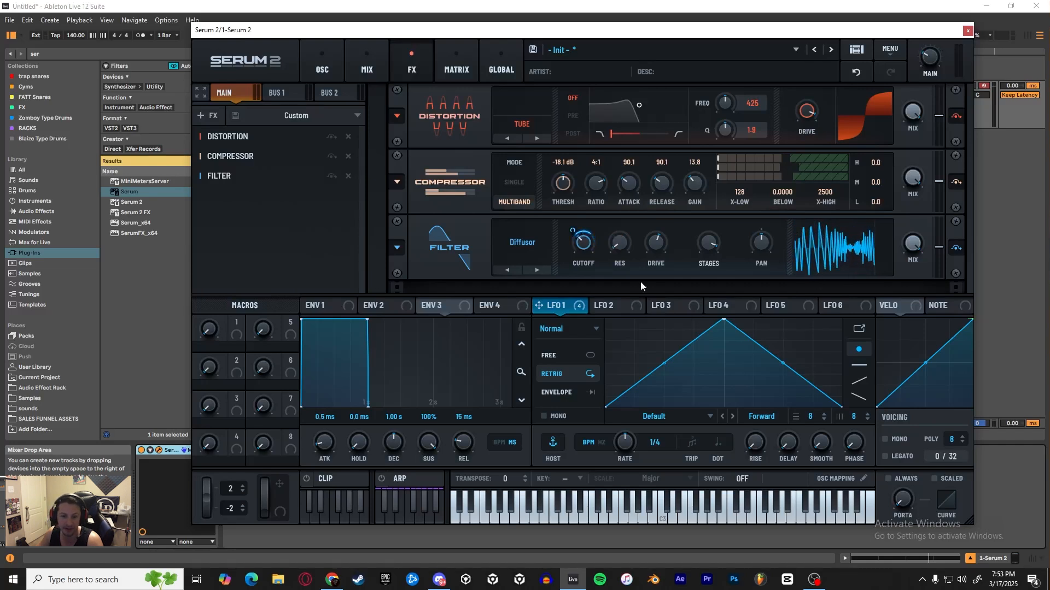
Change the filter effect's type from the S2 filters to Acid Ladder
left_click(537, 263)
mouse_move(536, 317)
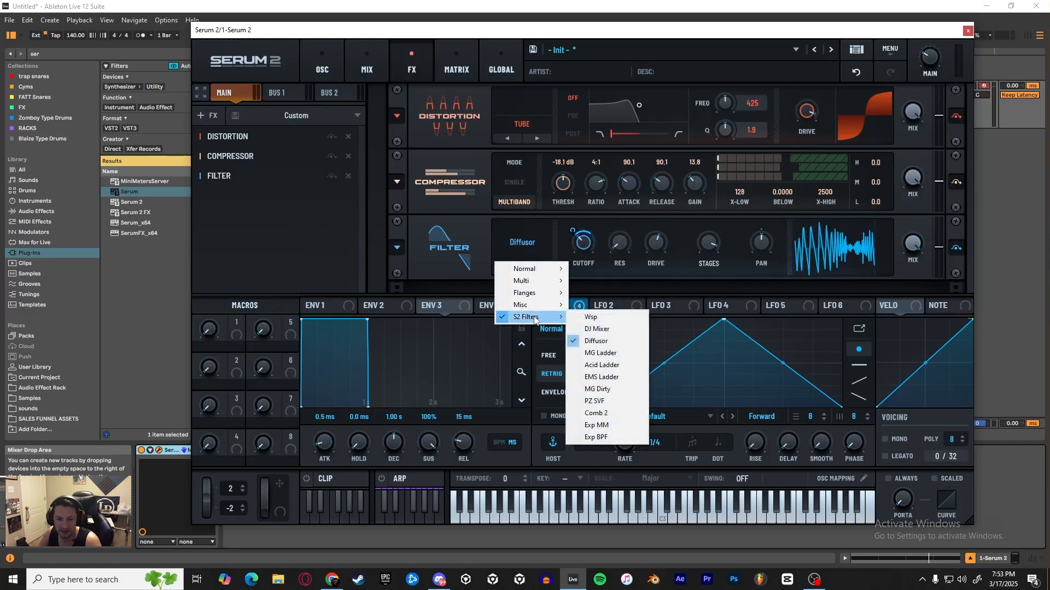
left_click(606, 365)
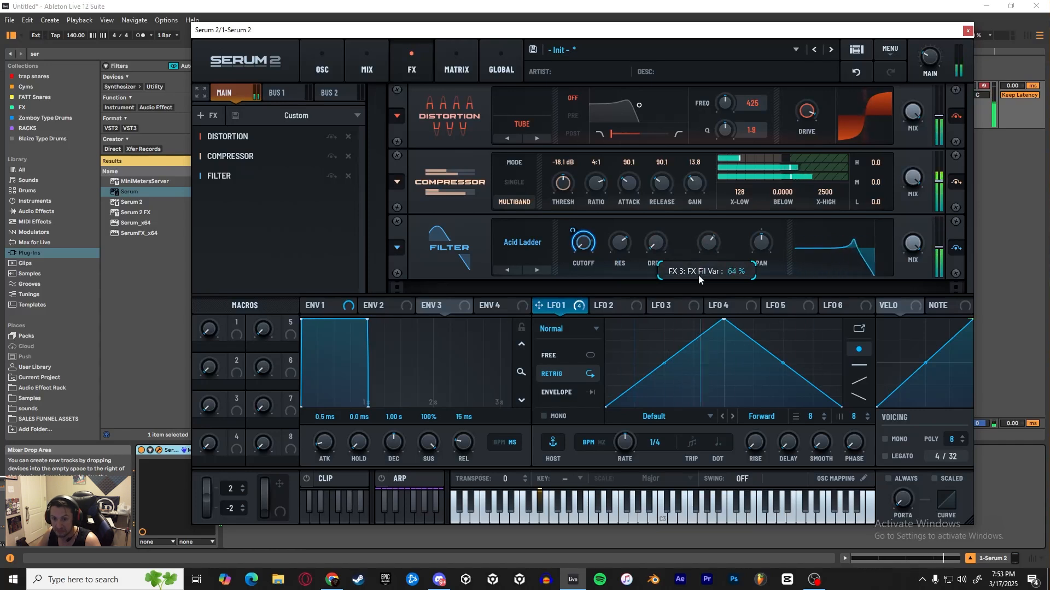
Reshape LFO 1 into a falling curve that starts at its peak and bends slightly downward
left_click_drag(724, 319, 606, 319)
mouse_move(724, 371)
left_mouse_down()
mouse_move(721, 387)
mouse_move(724, 356)
mouse_move(726, 373)
left_mouse_up()
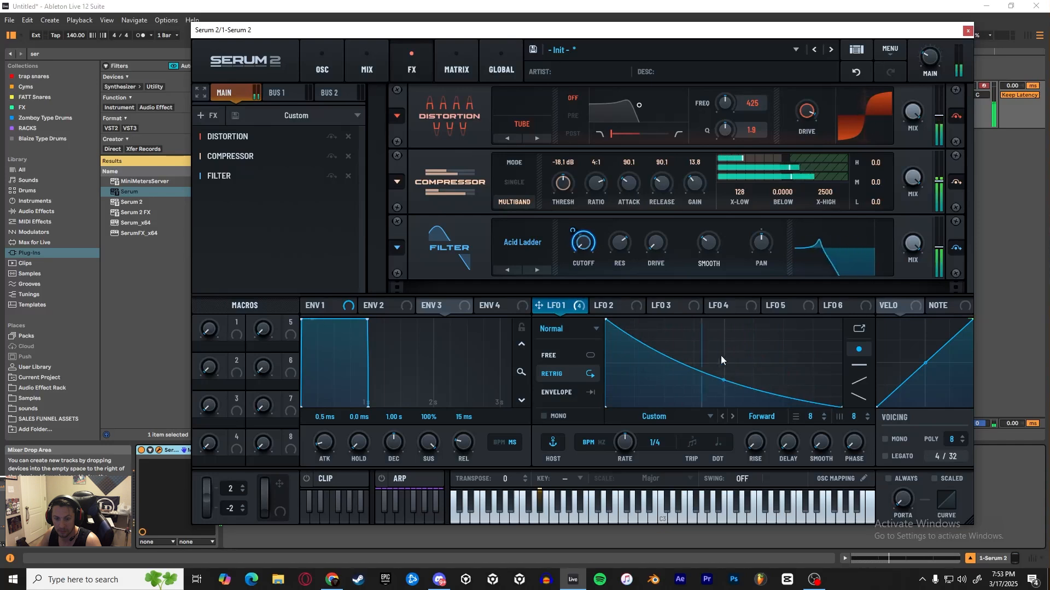
left_click(530, 241)
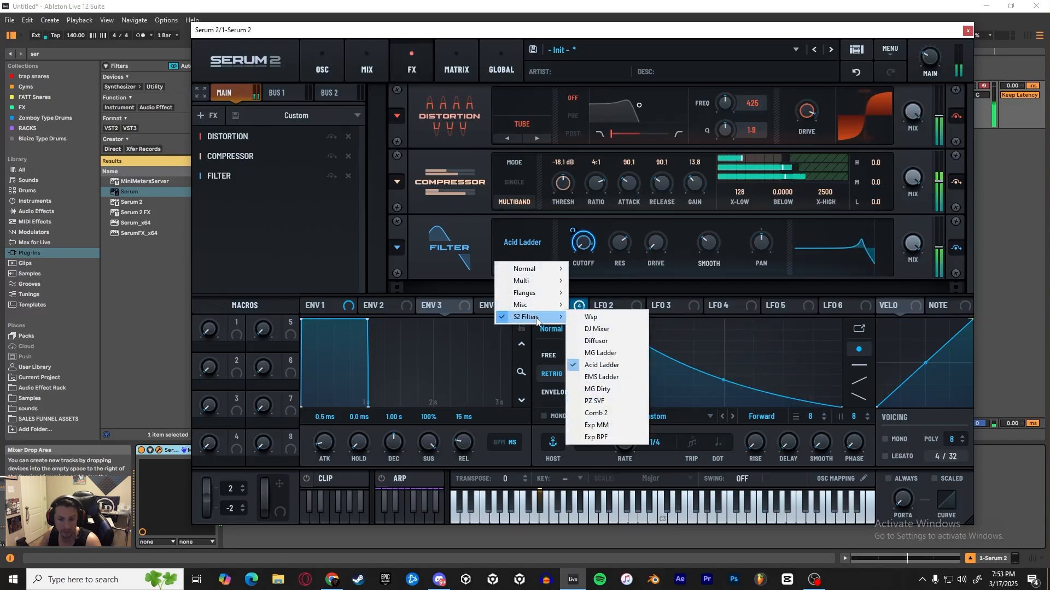
left_click(470, 251)
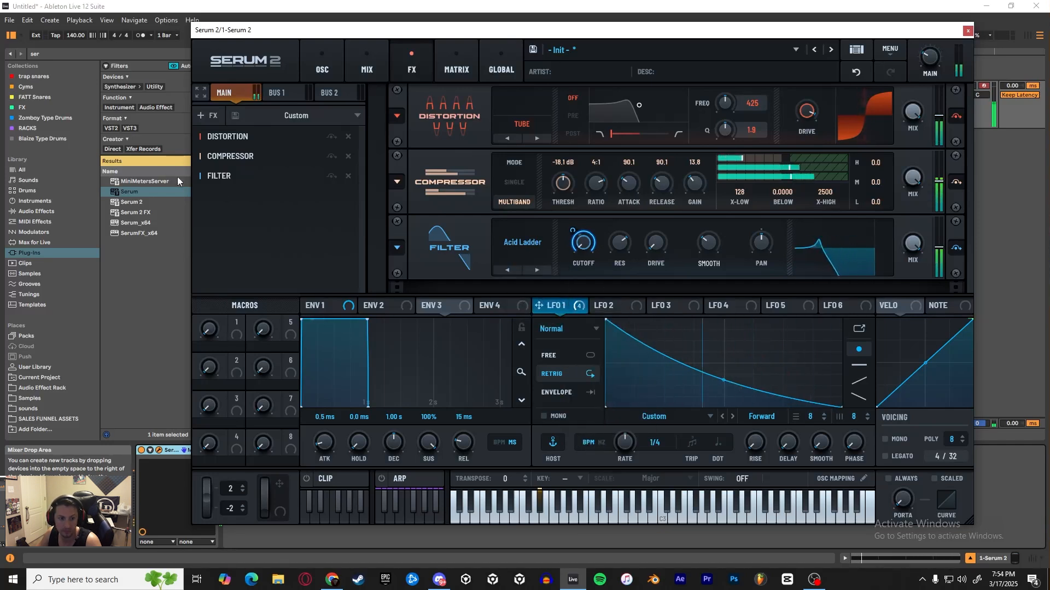
Add a Hyper/Dimension effect, turning the Hyper mix and the Dimension size fully down
right_click(223, 207)
left_click(218, 194)
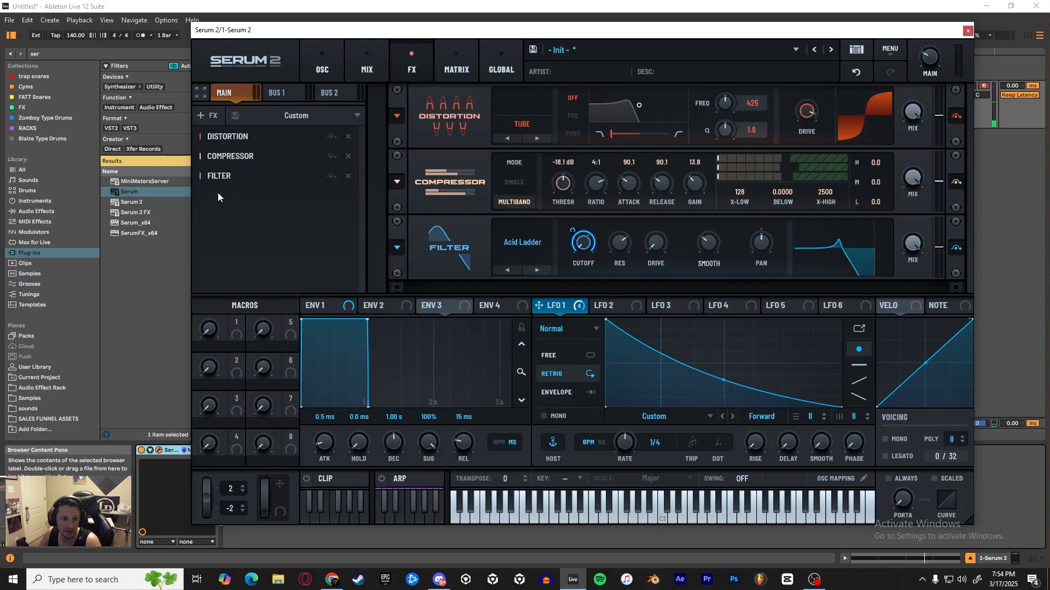
left_click(200, 116)
left_click(236, 243)
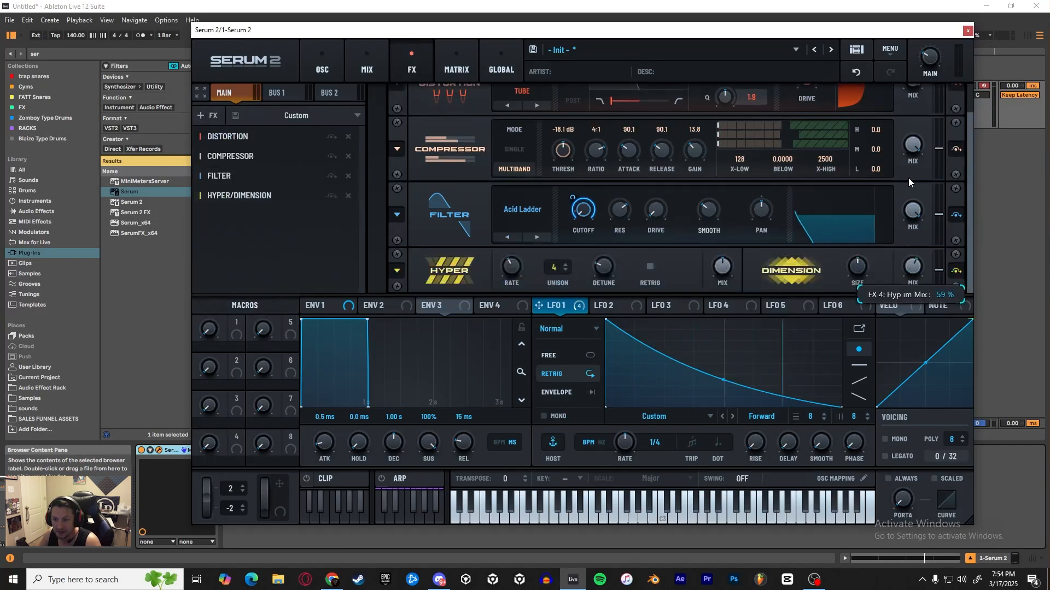
left_click_drag(722, 272, 630, 370)
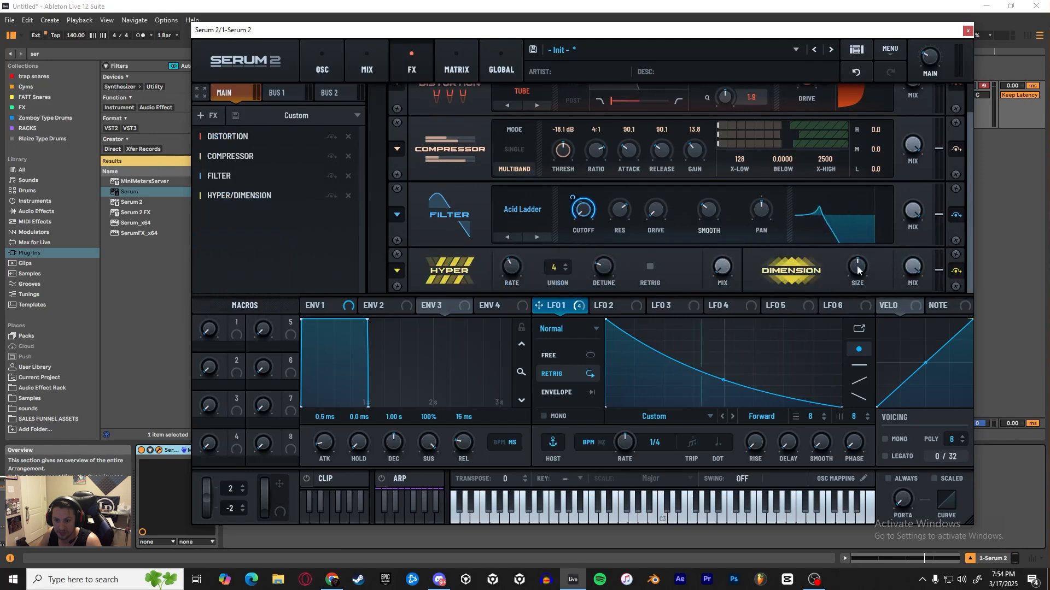
left_click_drag(857, 268, 839, 360)
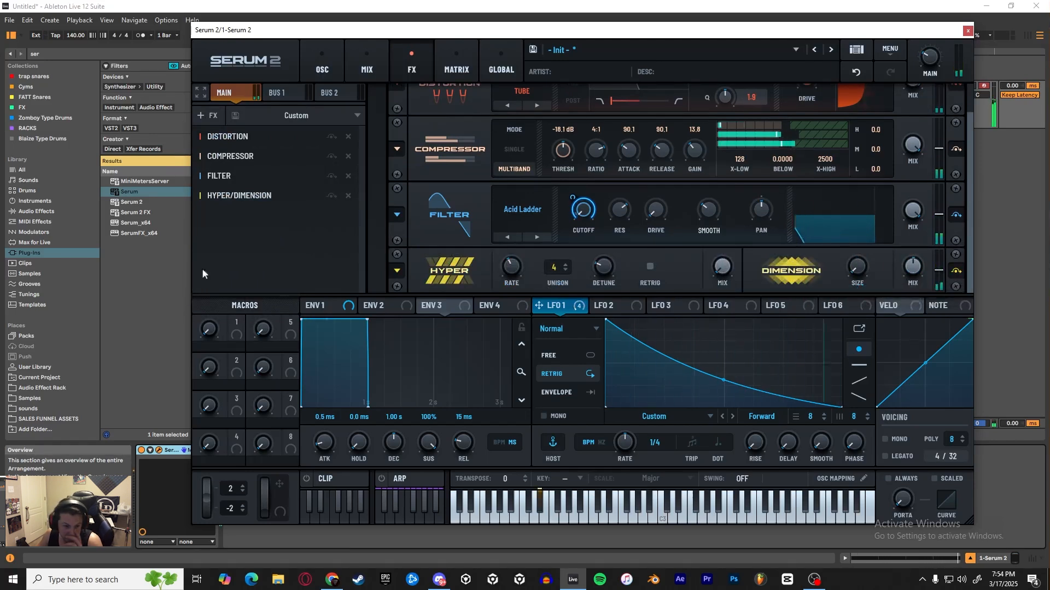
Add a second compressor after Hyper/Dimension with a -19.4 dB threshold and a gain of 10.7
right_click(303, 242)
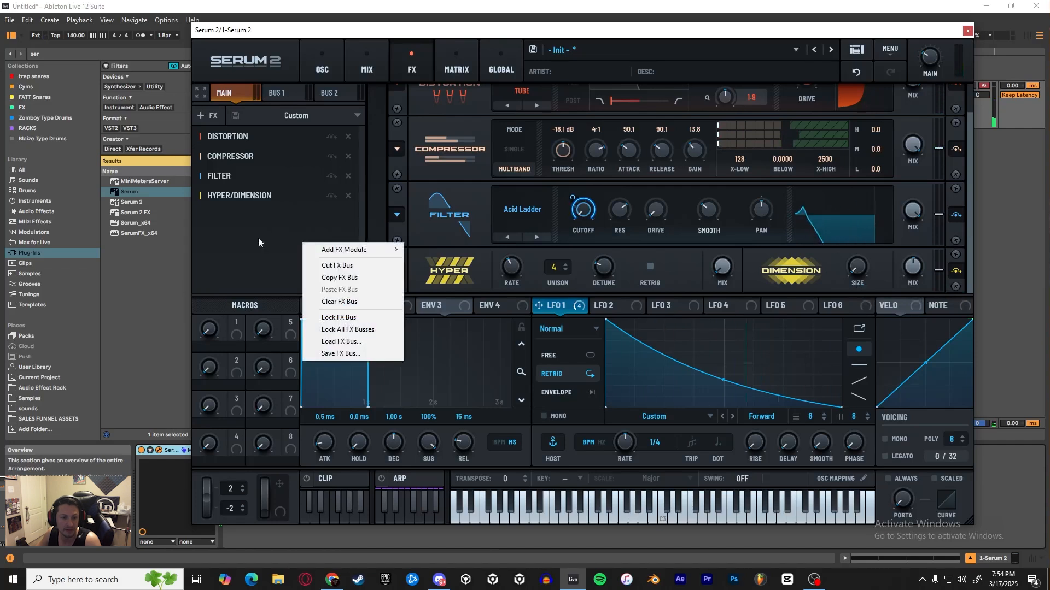
left_click(258, 238)
left_click(203, 122)
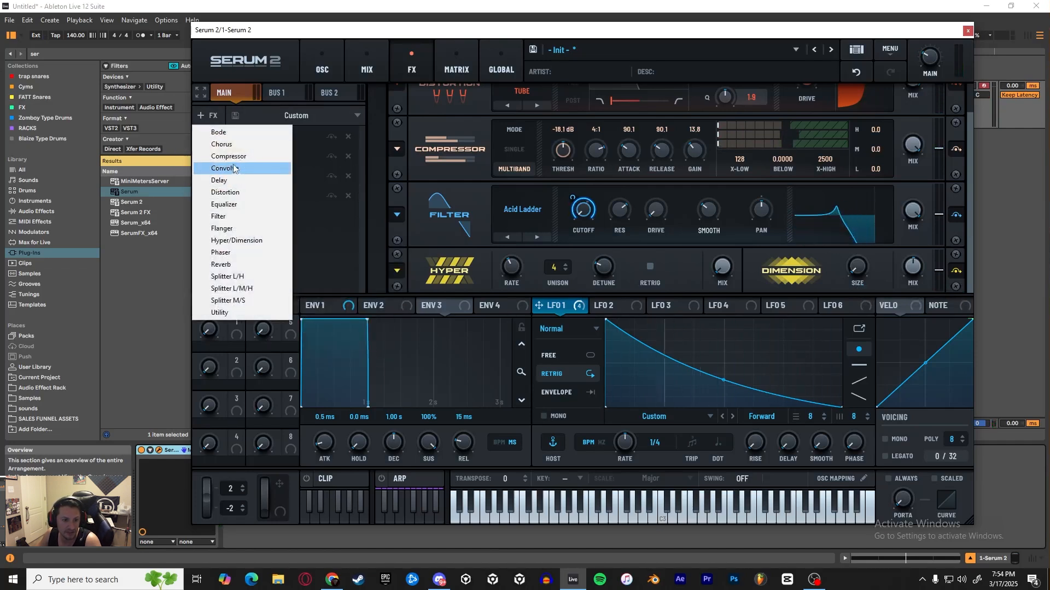
left_click(255, 158)
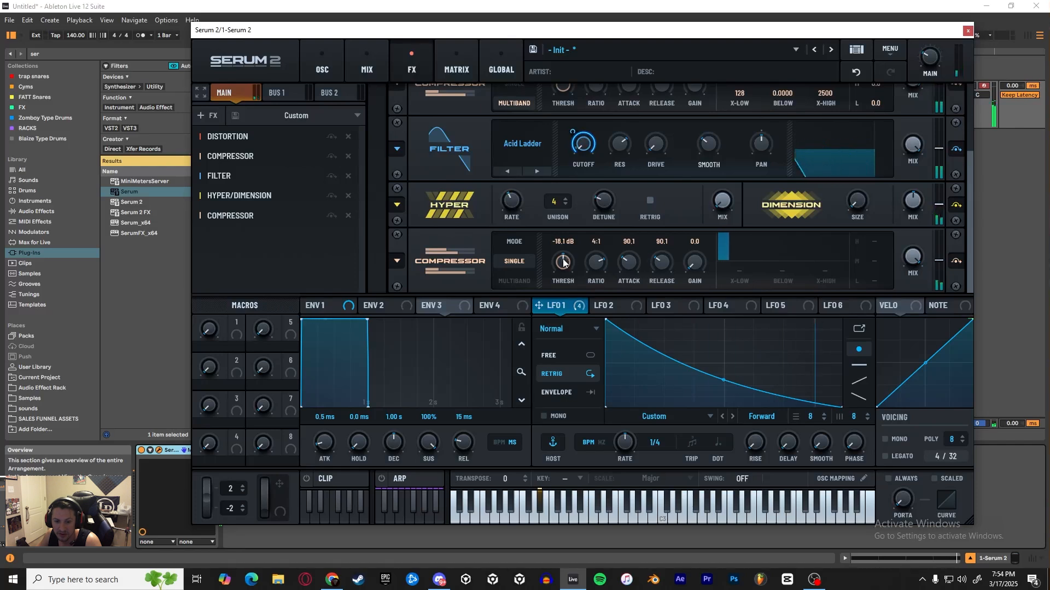
mouse_move(563, 264)
left_mouse_down()
mouse_move(559, 274)
mouse_move(566, 261)
left_mouse_up()
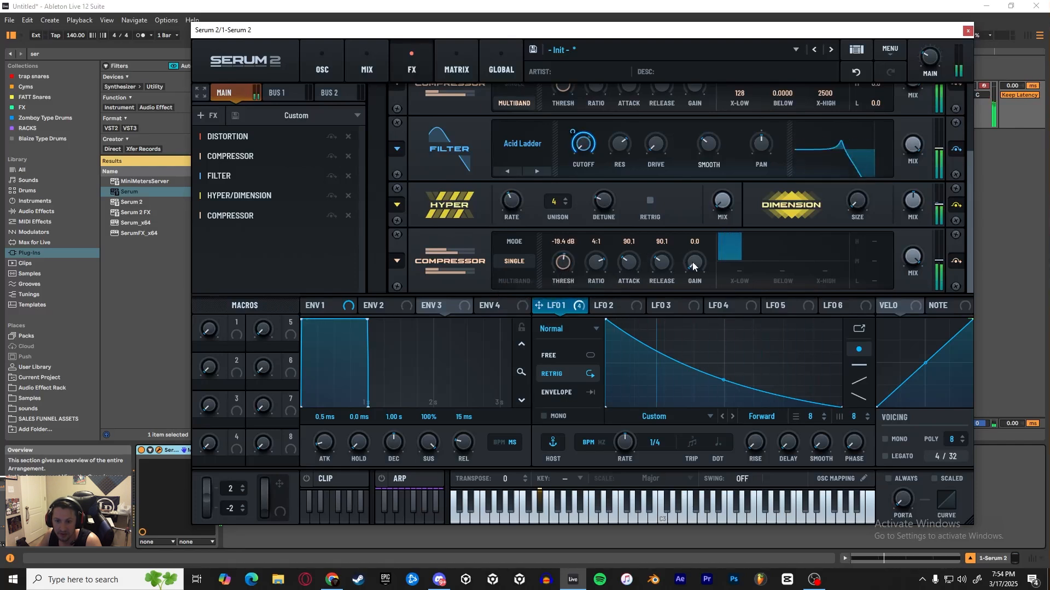
left_click_drag(694, 262, 690, 218)
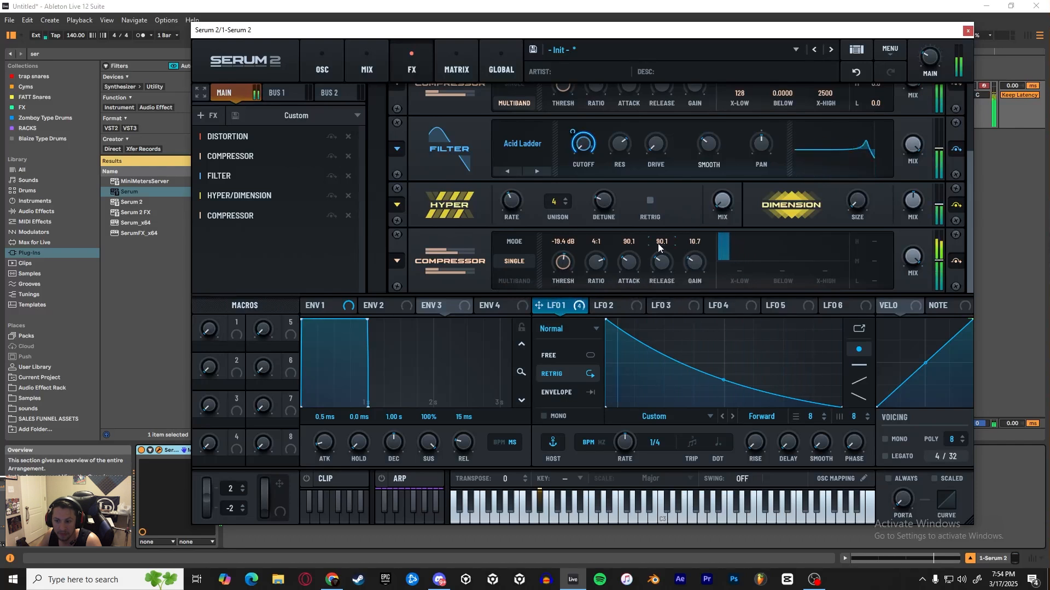
Add a Utility effect and sweep its Mono Bass frequency up and back down
left_click(201, 116)
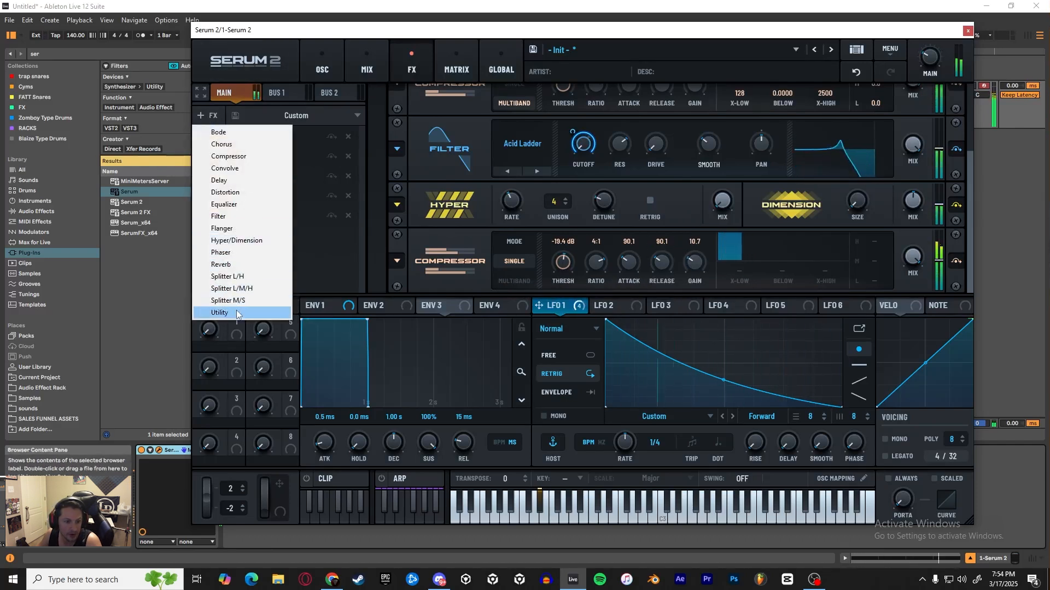
left_click(220, 313)
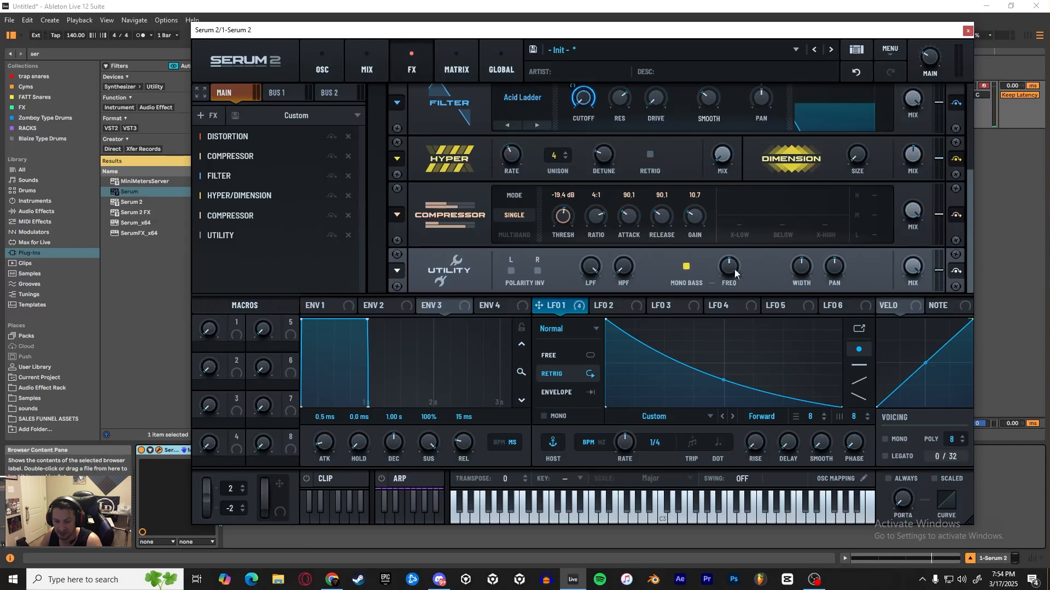
left_click_drag(734, 270, 769, 220)
left_click_drag(800, 179, 824, 124)
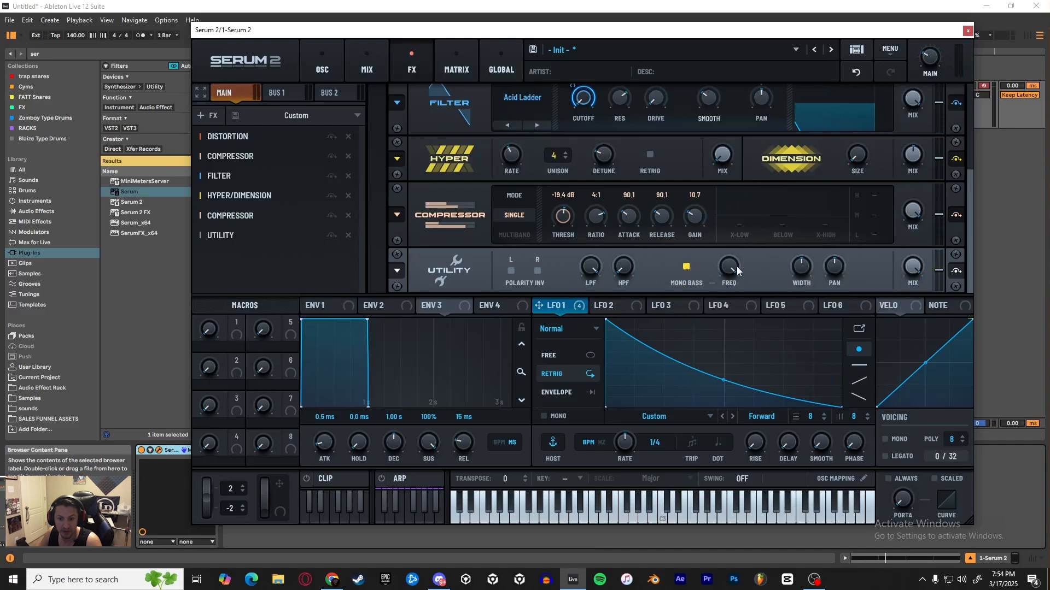
left_click_drag(737, 267, 727, 323)
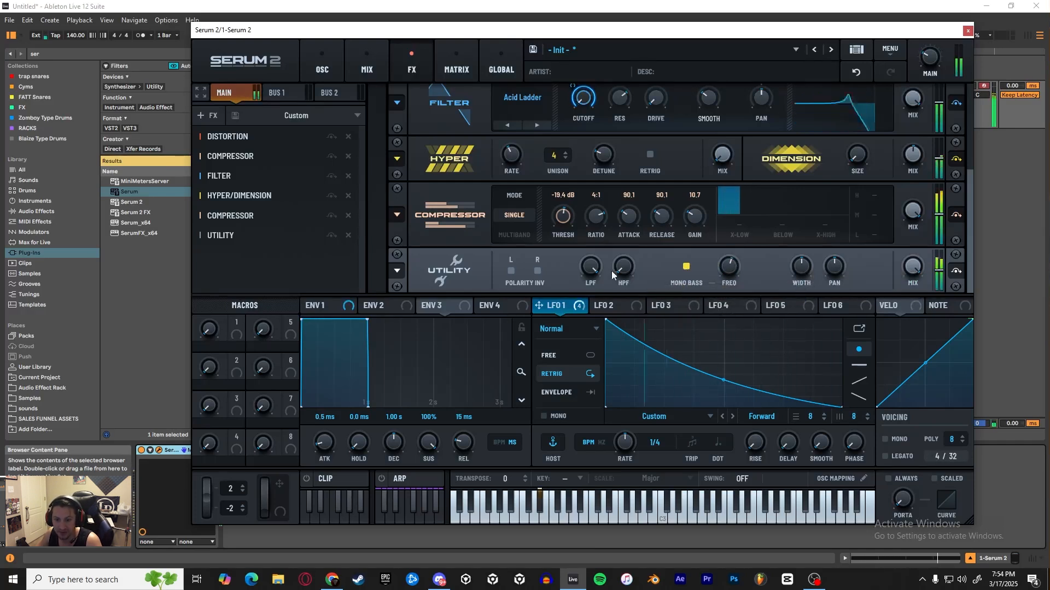
Try inverting the polarity of the left and right channels in the Utility effect, switching both back off
left_click(510, 271)
left_click(537, 271)
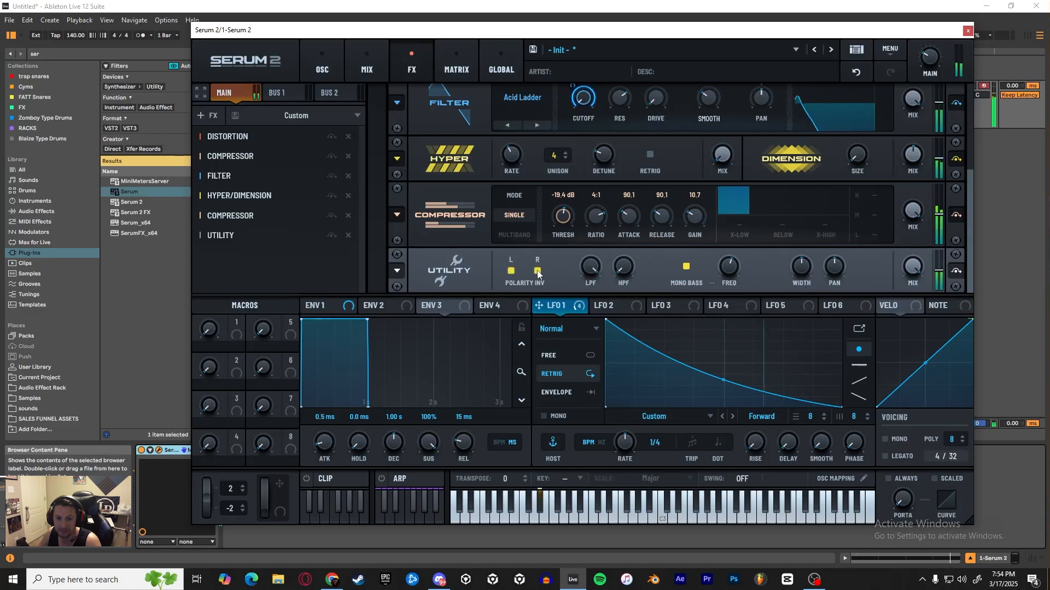
left_click(537, 271)
left_click(510, 271)
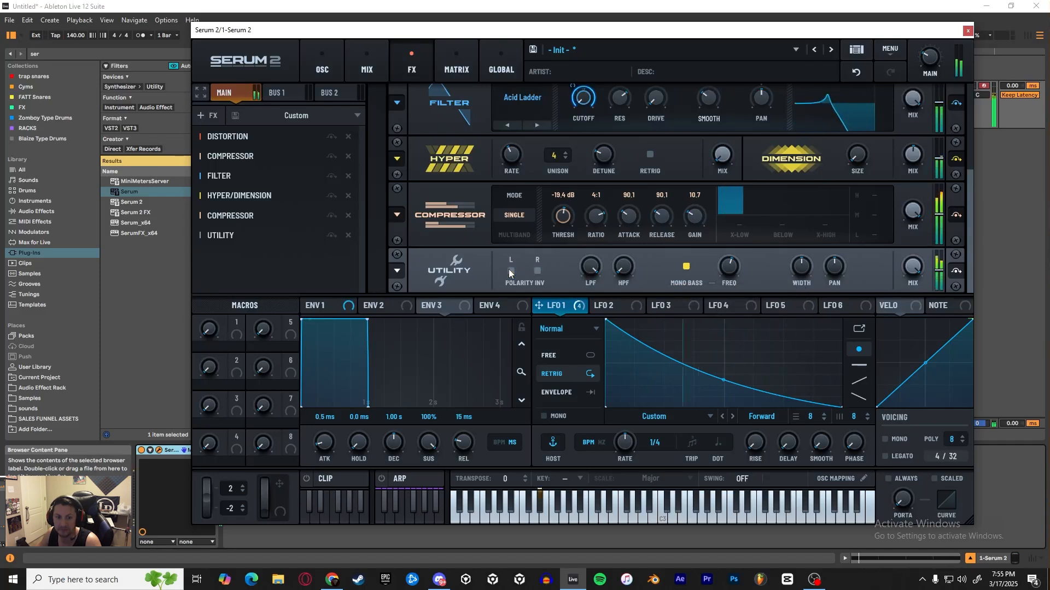
right_click(396, 273)
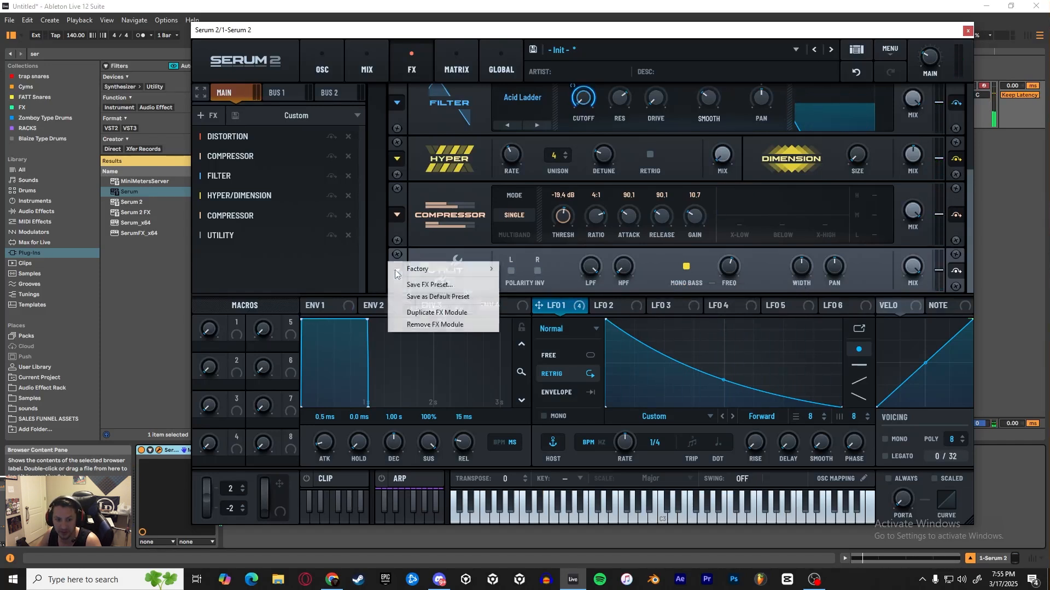
left_click(435, 255)
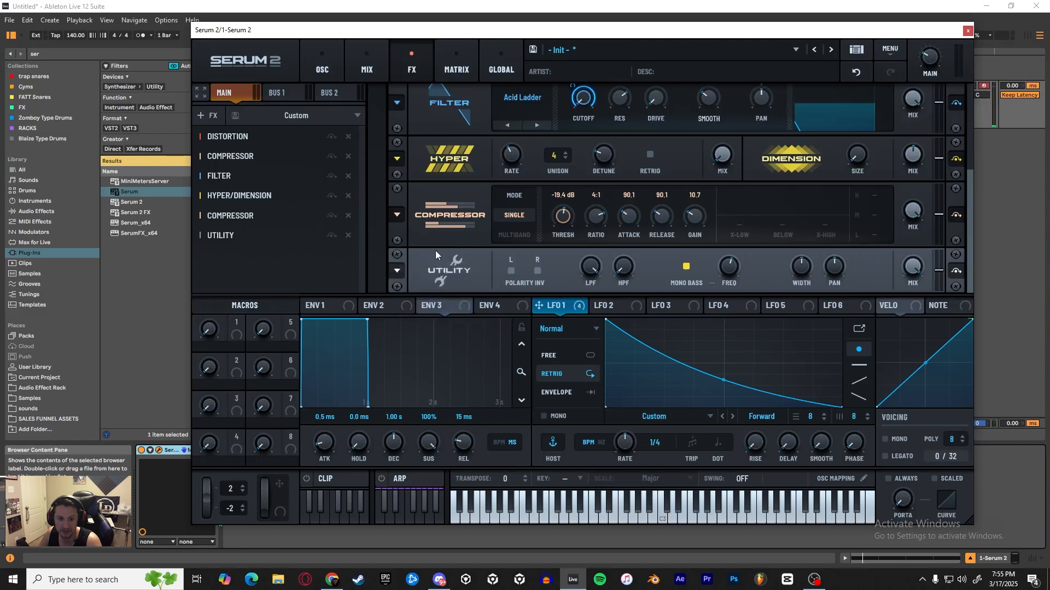
Add a second filter effect of type Exp BPF after the Utility and sweep its cutoff
left_click(208, 116)
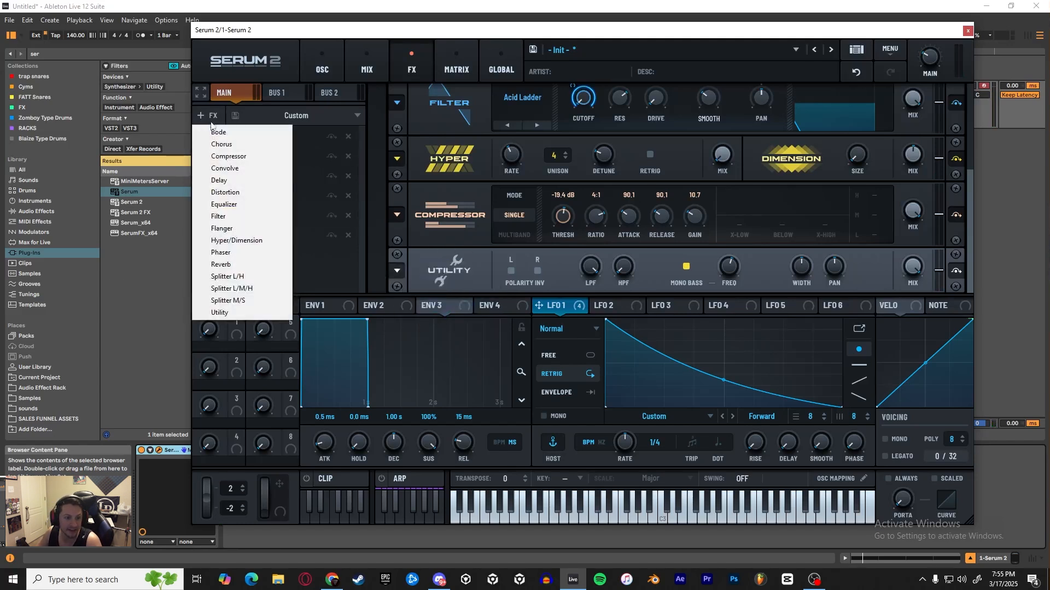
left_click(244, 215)
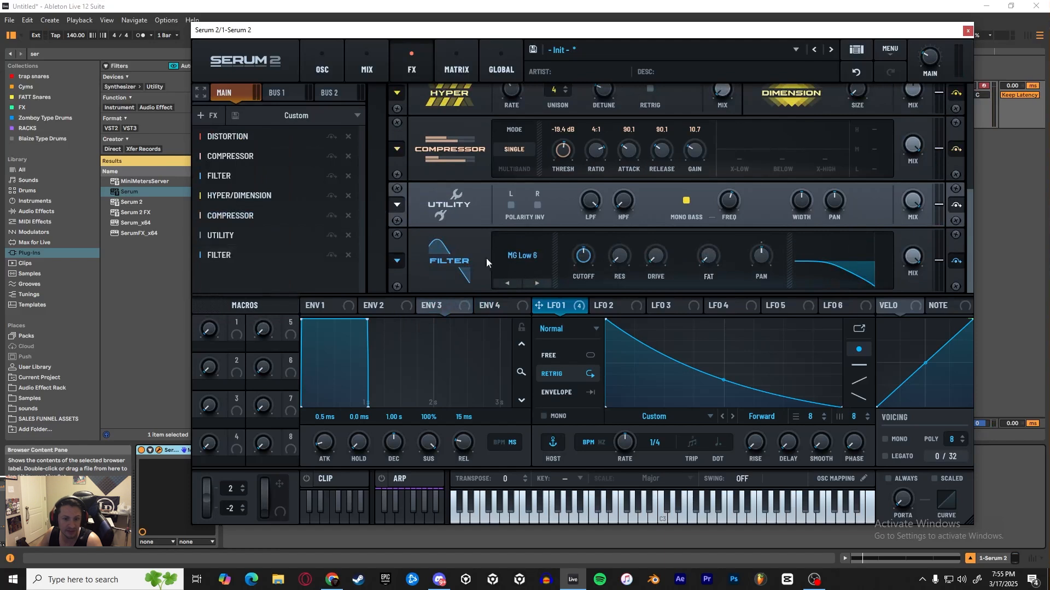
left_click(517, 257)
mouse_move(534, 336)
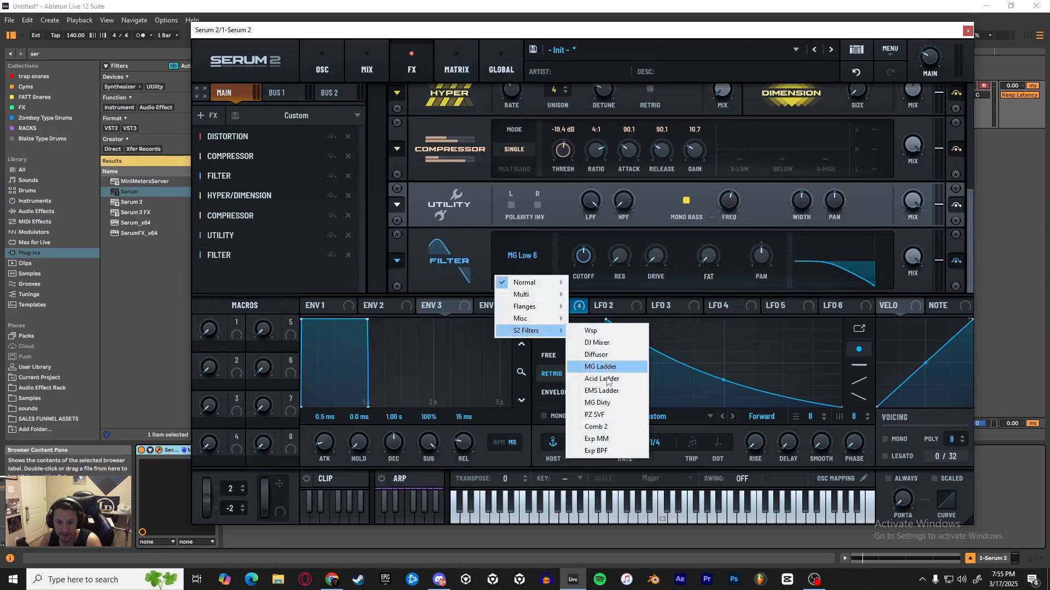
left_click(596, 451)
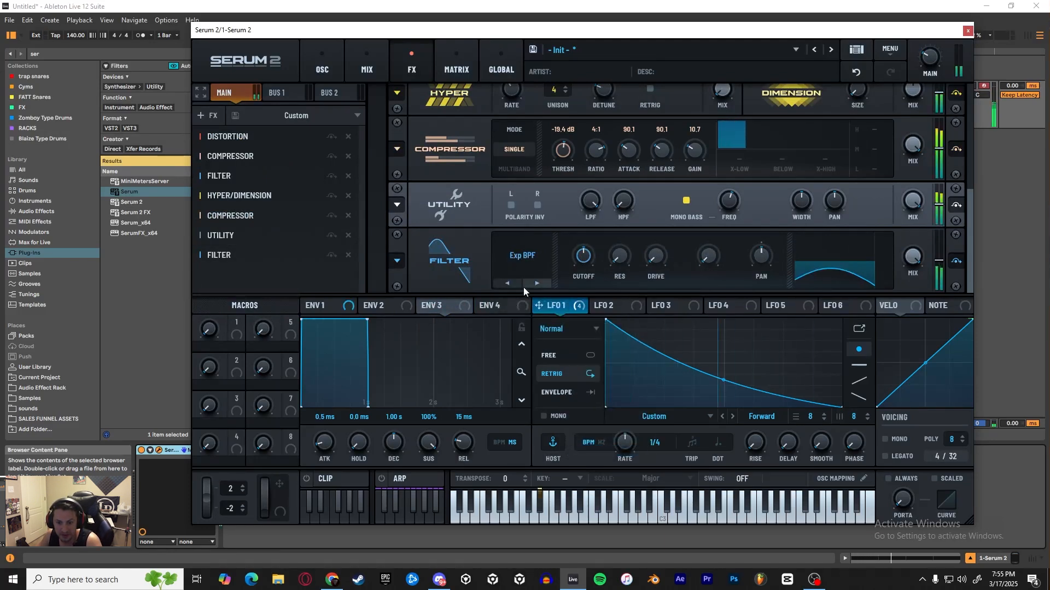
left_click_drag(584, 256, 617, 200)
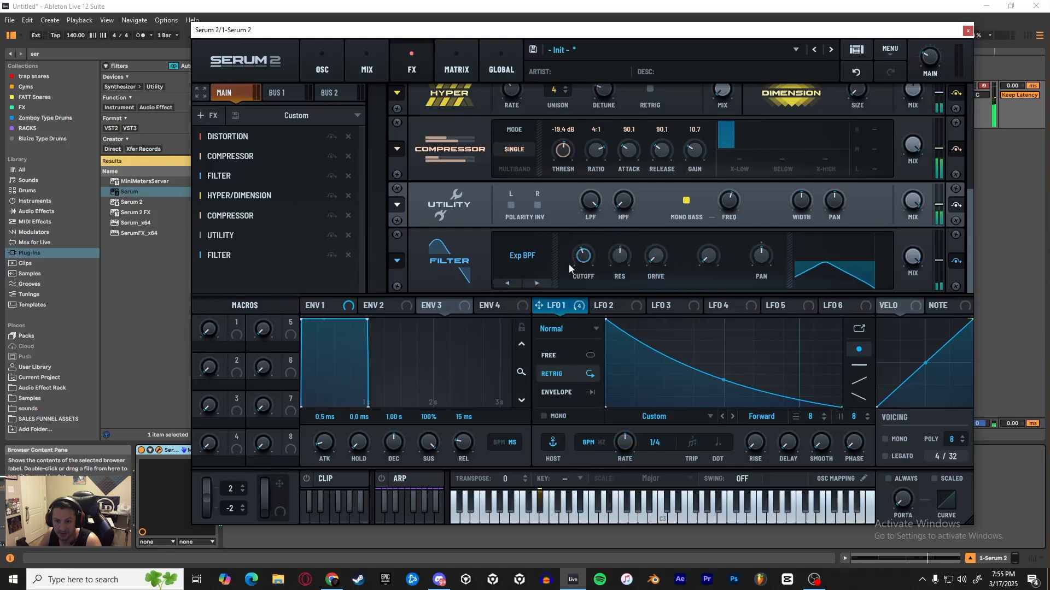
mouse_move(581, 257)
left_mouse_down()
mouse_move(580, 277)
mouse_move(592, 226)
mouse_move(585, 270)
left_mouse_up()
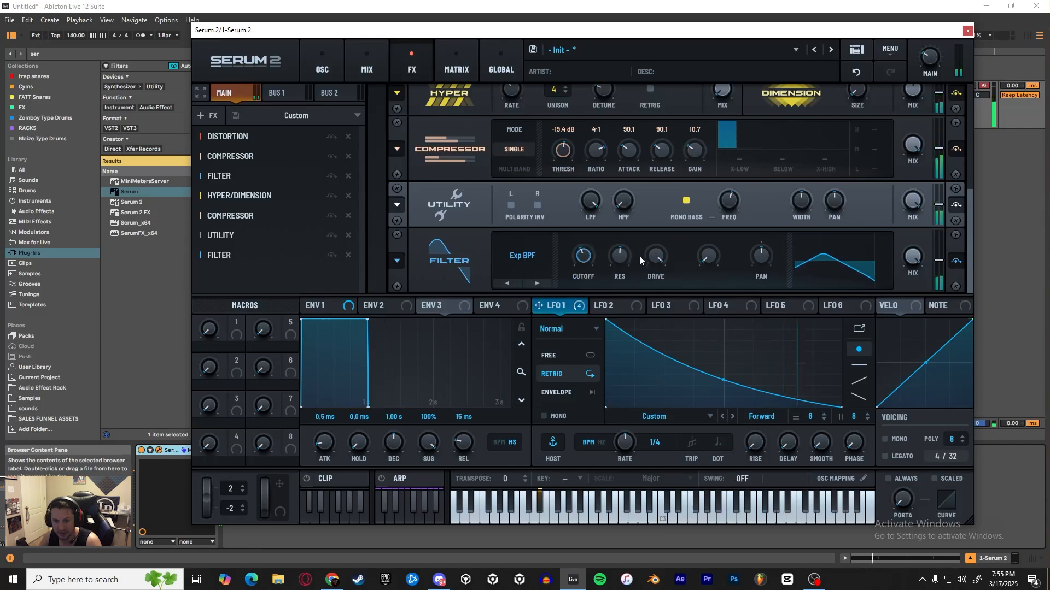
Step the second filter's type to Comb 2 and turn up its resonance and FRQ2
left_click(526, 283)
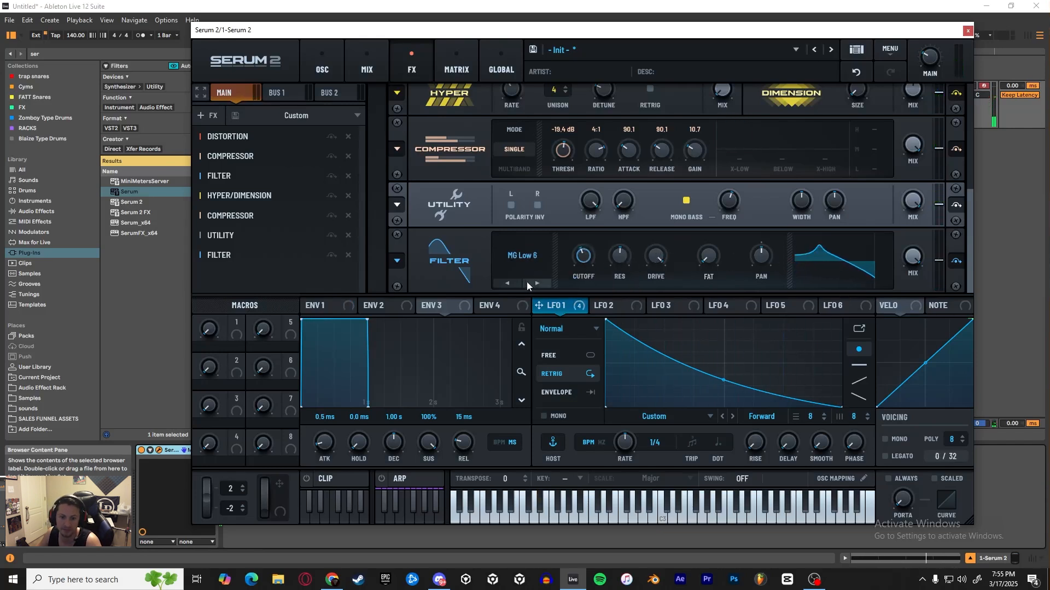
left_click(508, 284)
left_click(509, 284)
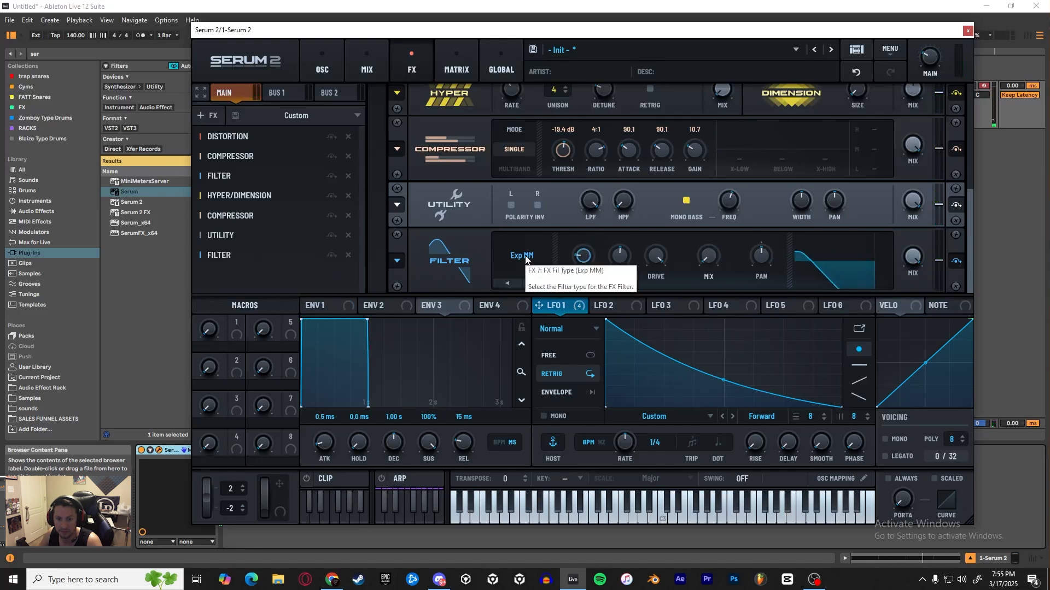
left_click(509, 284)
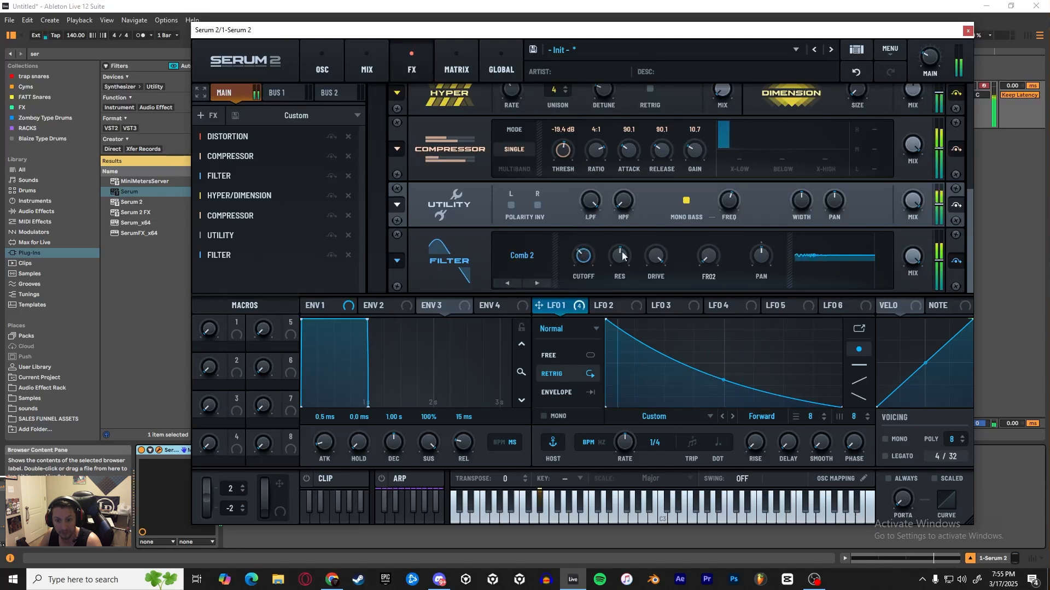
left_click_drag(622, 252, 638, 185)
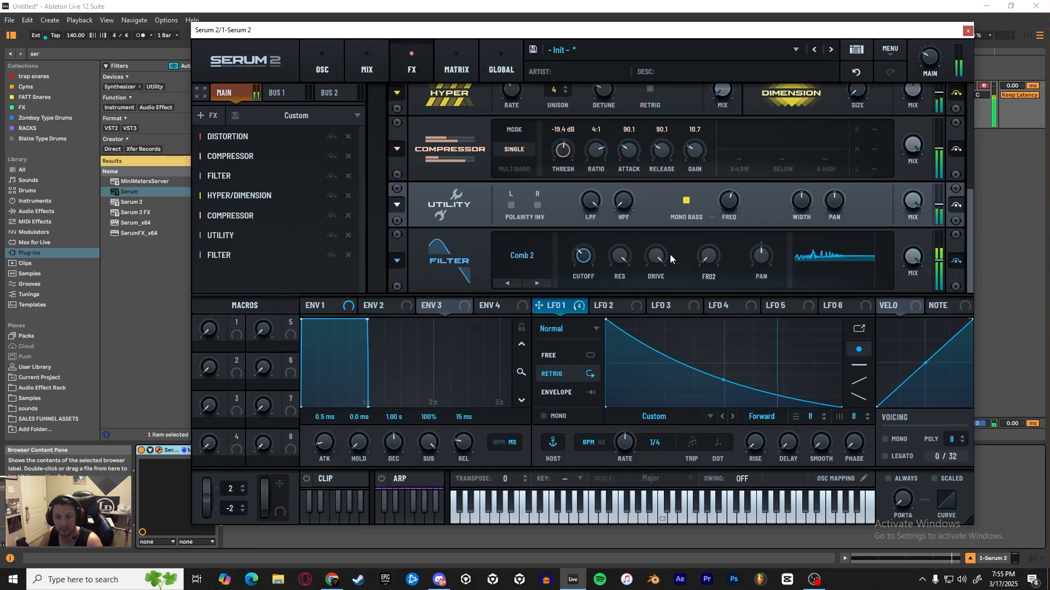
left_click_drag(708, 255, 720, 199)
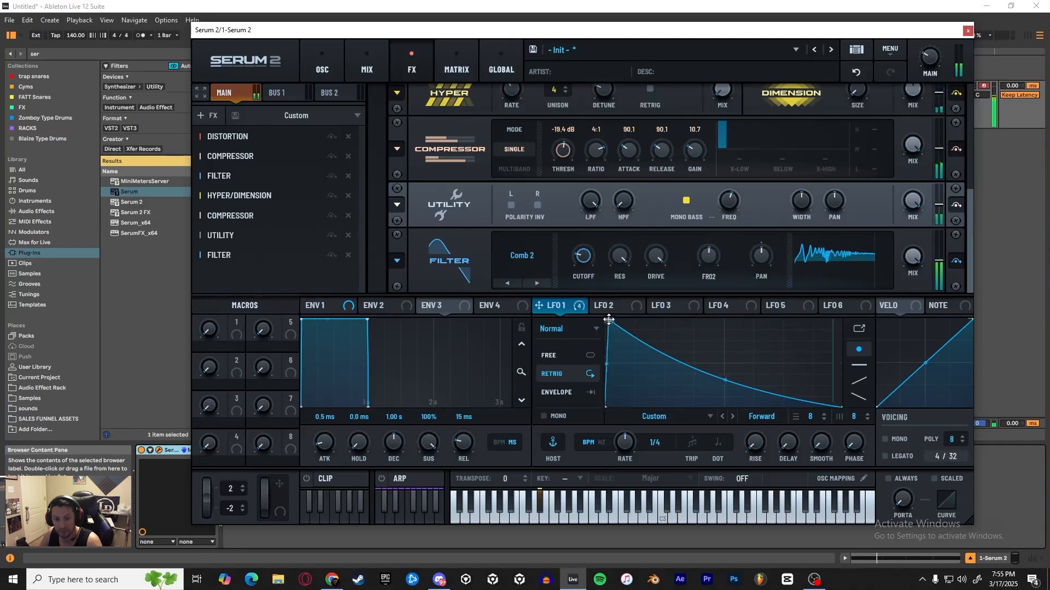
Reshape LFO 1 by moving its peak to about three quarters of the cycle and bending the rise into a steep convex curve
left_click_drag(609, 320, 707, 320)
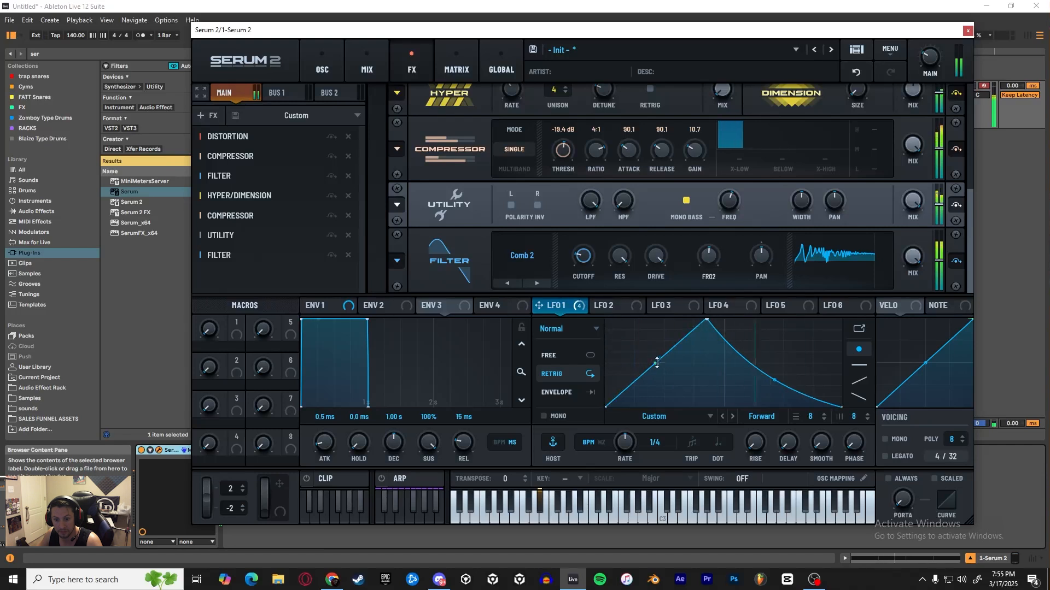
mouse_move(657, 362)
left_mouse_down()
mouse_move(627, 328)
mouse_move(646, 346)
left_mouse_up()
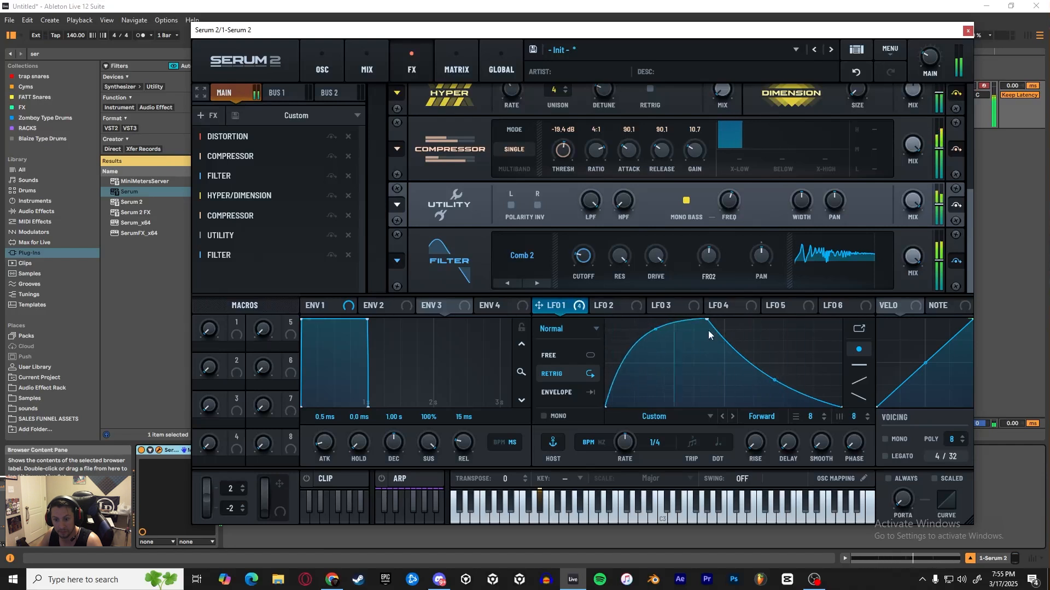
left_click(719, 306)
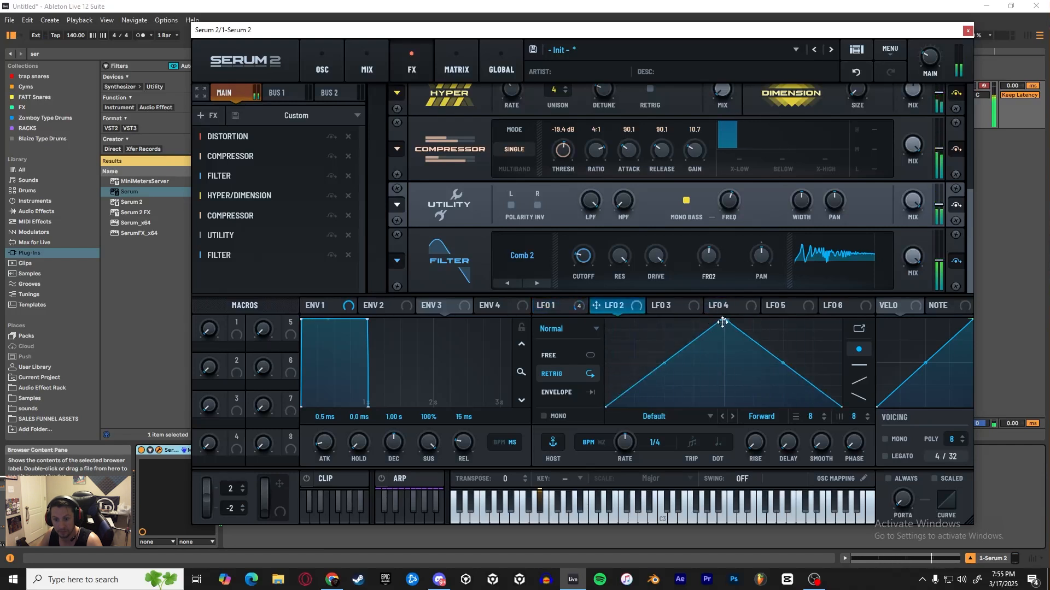
left_click(552, 306)
left_click_drag(707, 321, 777, 319)
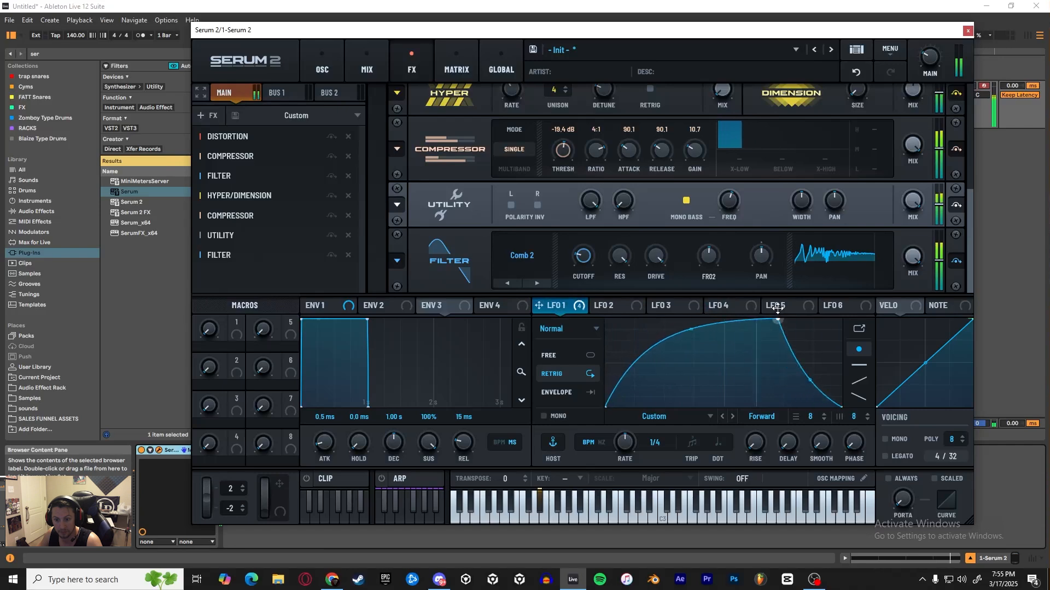
left_click_drag(693, 329, 692, 317)
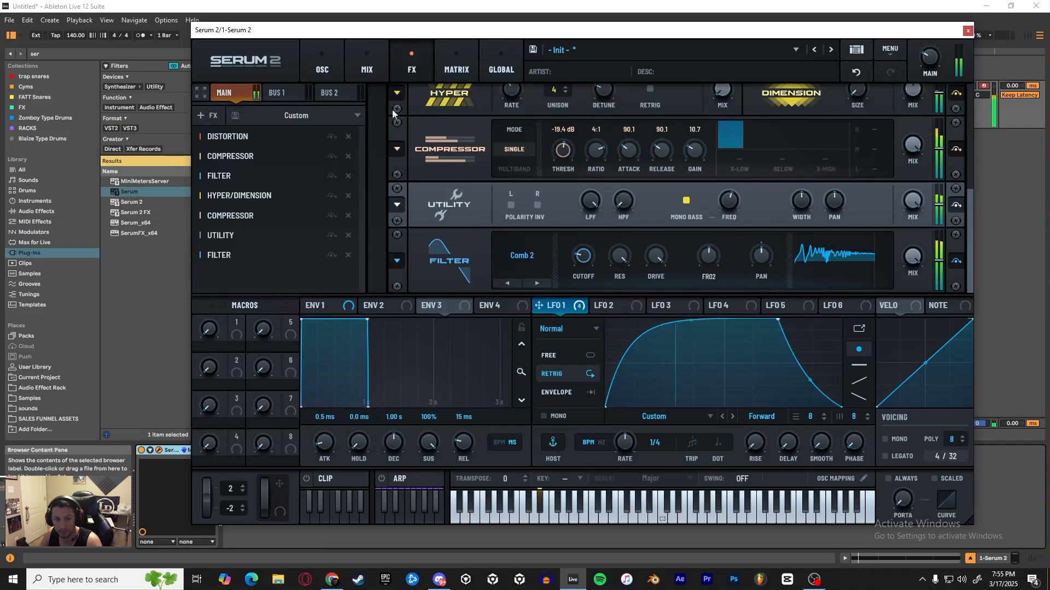
Try oscillator B at +2 octaves and return its octave to 0
left_click(320, 52)
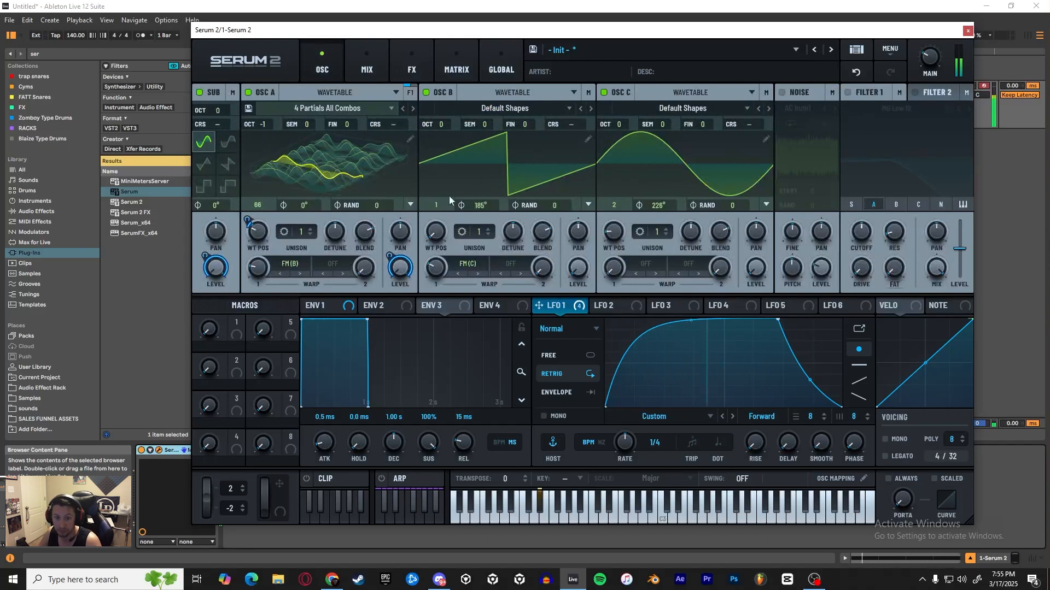
mouse_move(622, 124)
left_mouse_down()
mouse_move(632, 51)
mouse_move(628, 126)
left_mouse_up()
left_click_drag(438, 130, 449, 95)
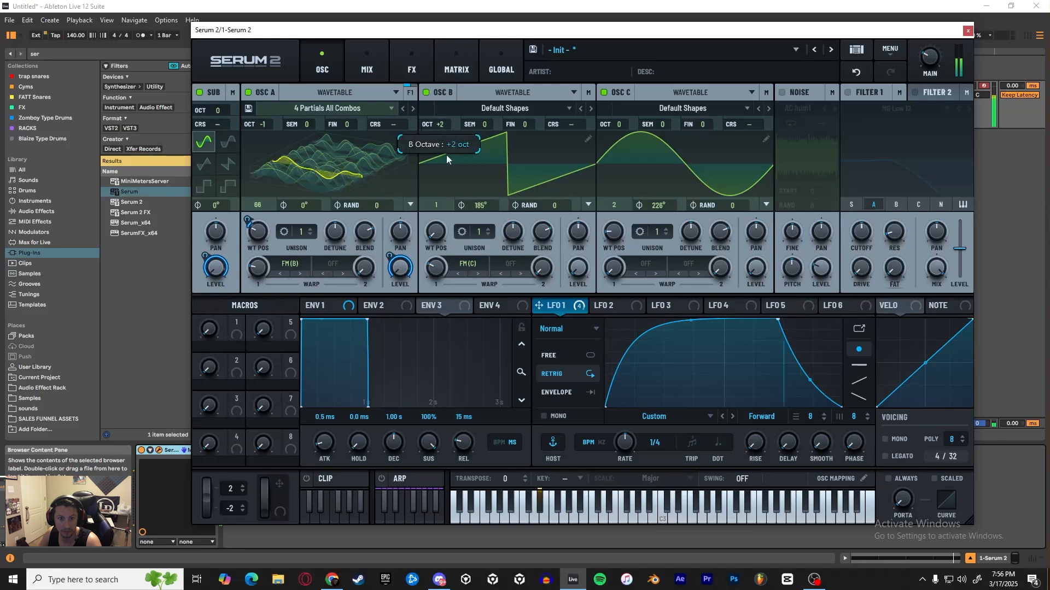
left_click_drag(446, 155, 444, 189)
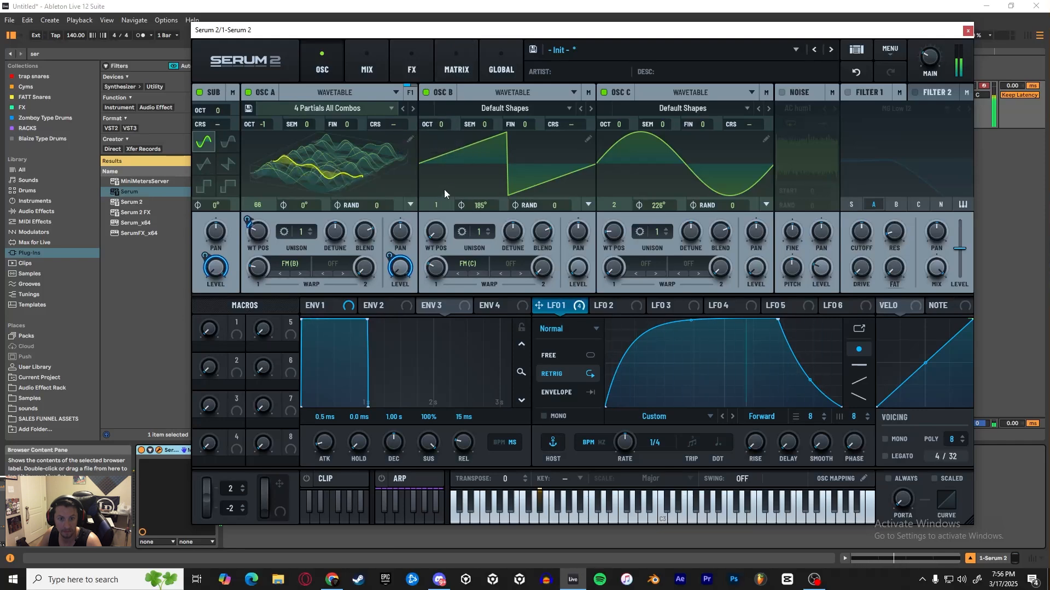
Add another Utility effect at the end of the main effects chain, after the Comb 2 filter
left_click(365, 70)
left_click(333, 63)
left_click(414, 70)
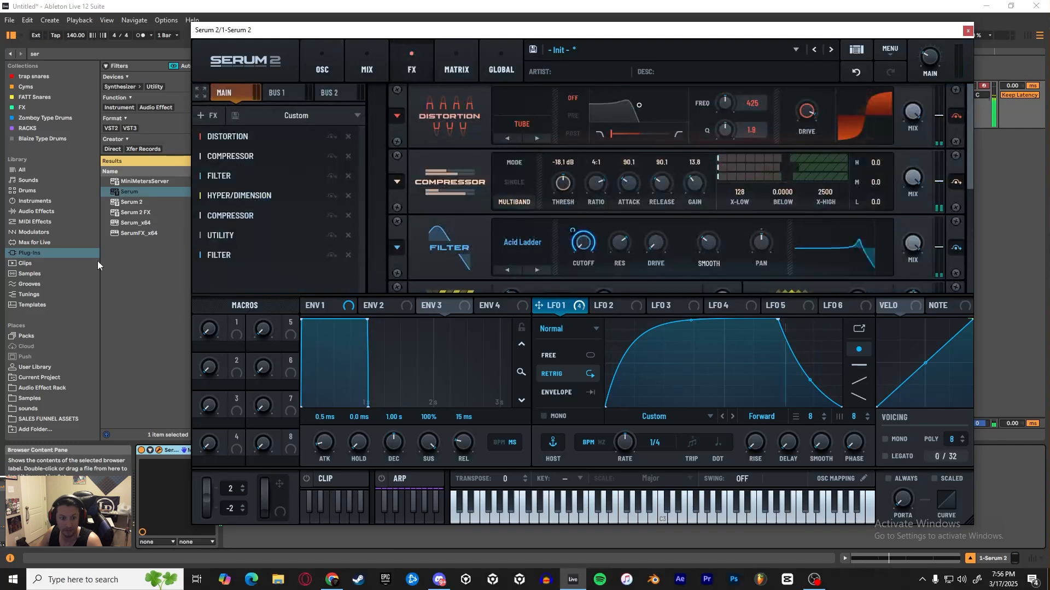
left_click(247, 236)
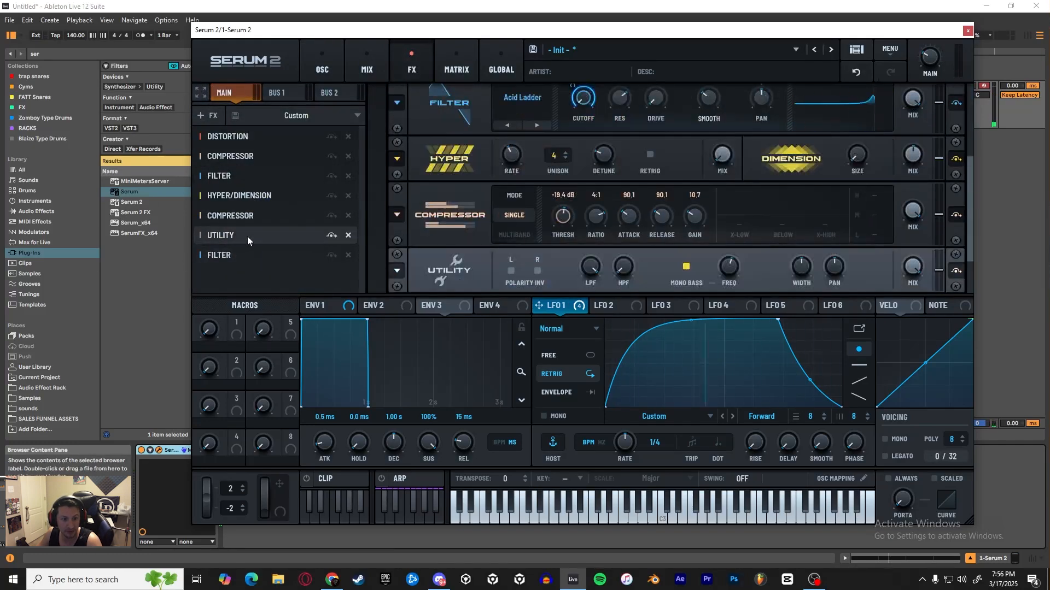
left_click(207, 116)
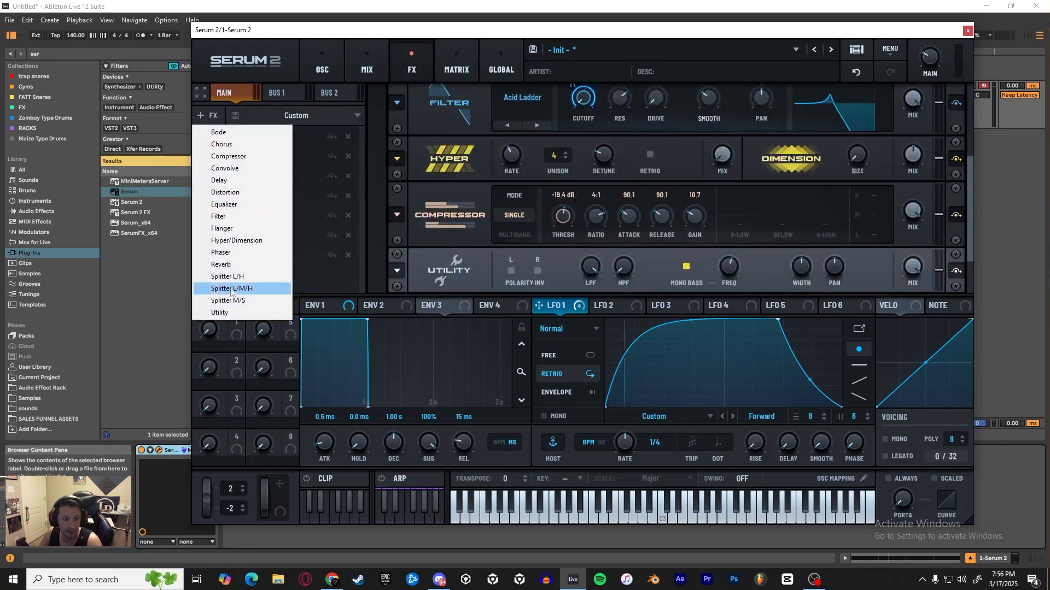
left_click(222, 309)
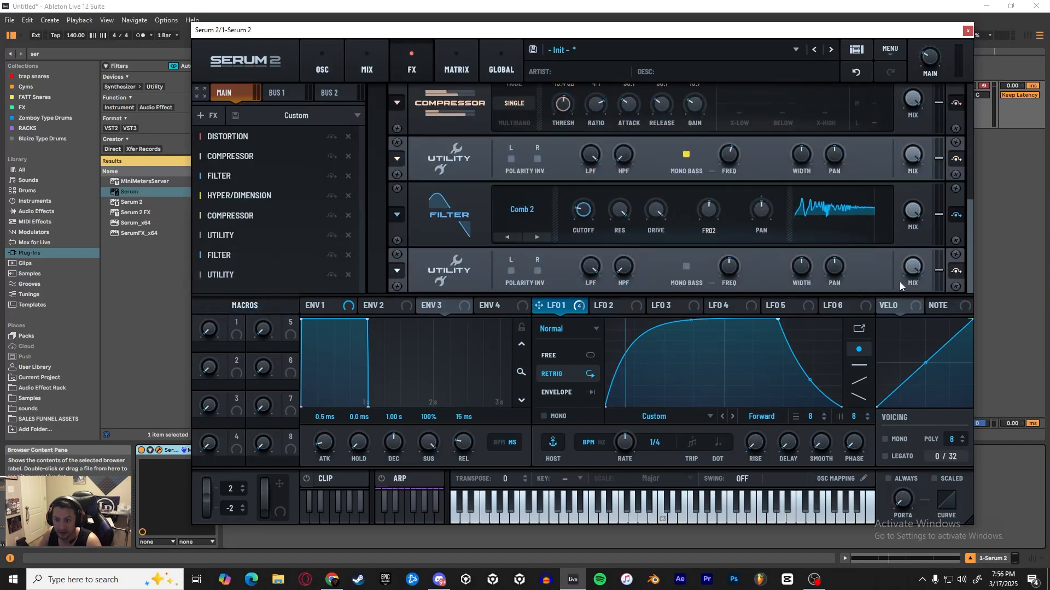
Set the last Utility's level to -∞ dB with LFO 1 modulating it, and lower the main output volume
left_click_drag(939, 270, 932, 457)
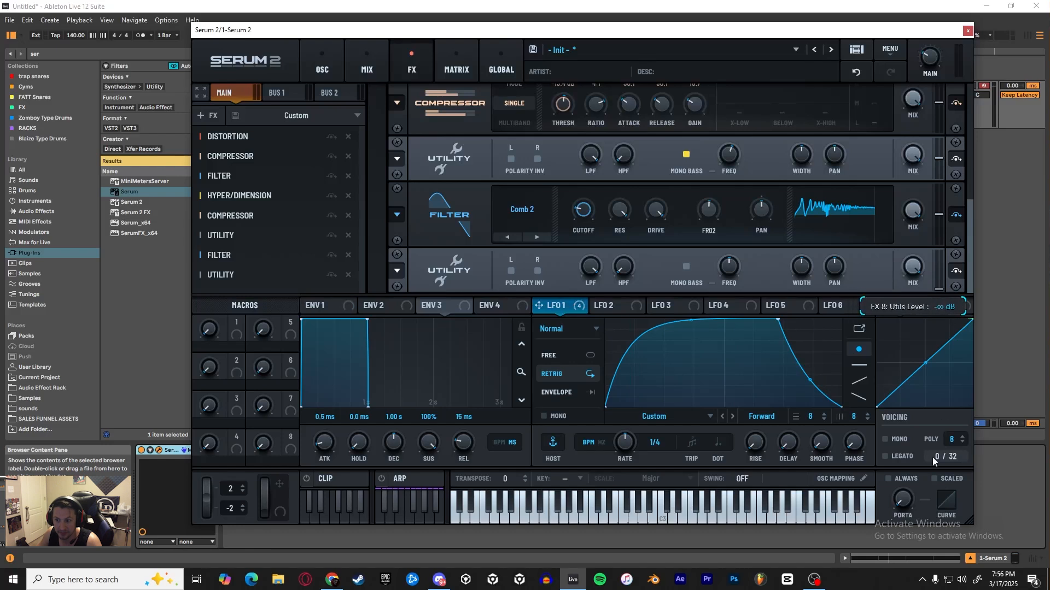
left_click_drag(551, 305, 939, 290)
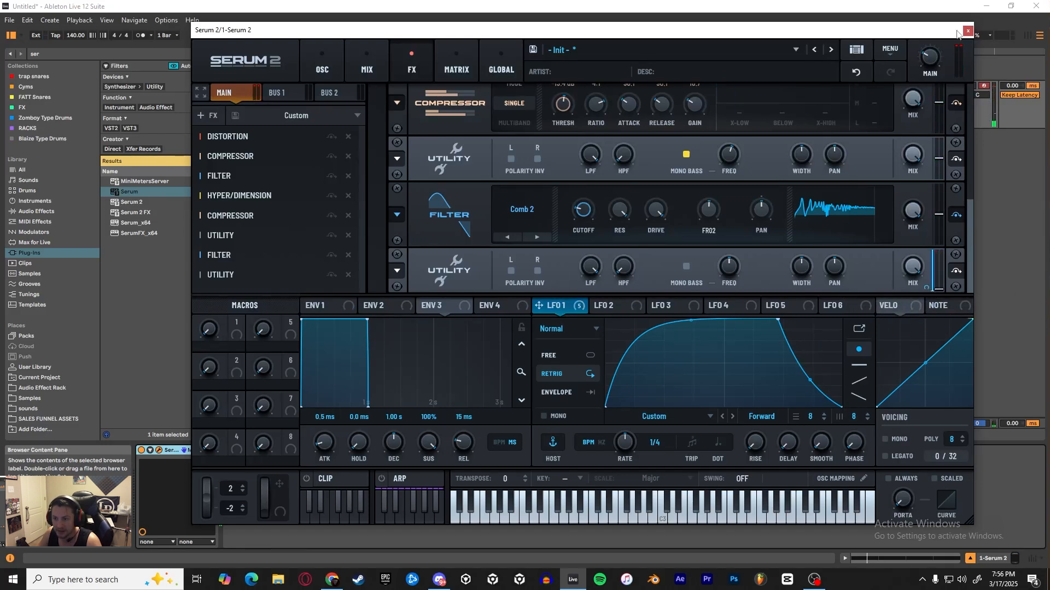
left_click_drag(929, 59, 924, 84)
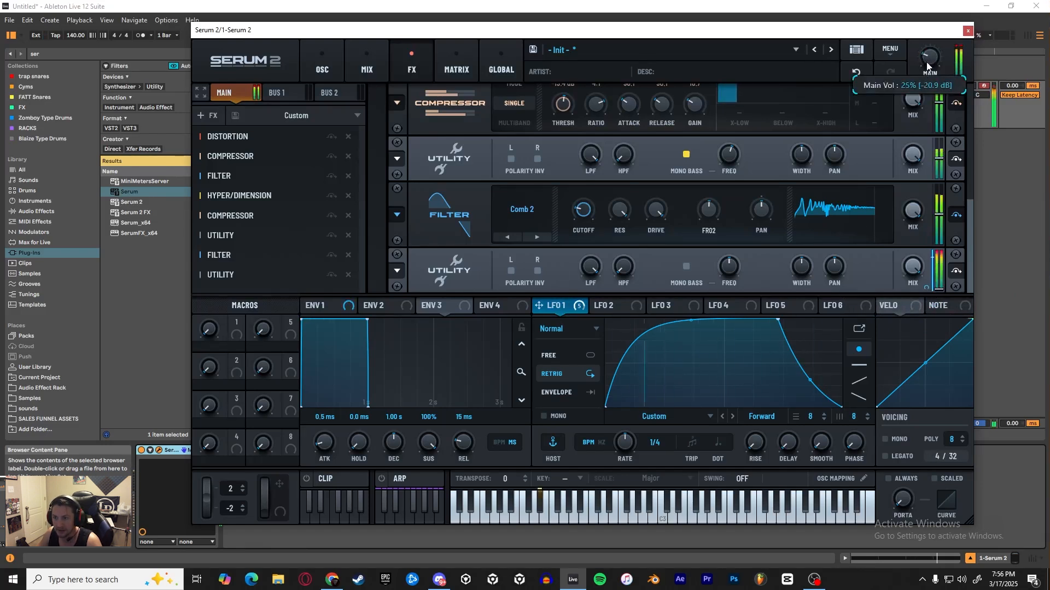
left_click_drag(928, 61, 928, 66)
Add a Convolve effect after the last Utility and load the factory impulse response Amorphous Space from the Massive category
left_click(209, 117)
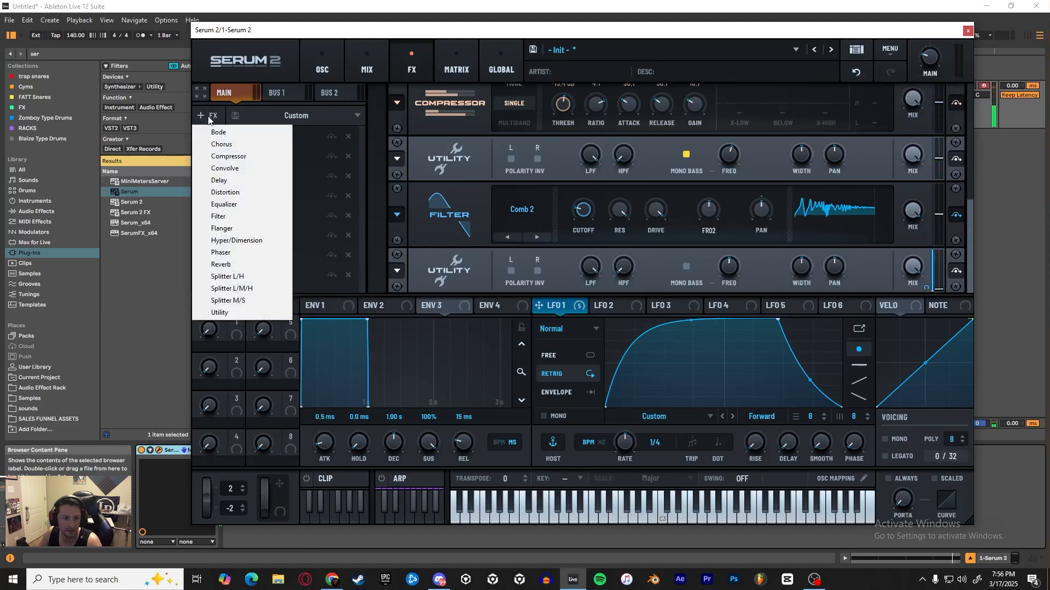
left_click(226, 168)
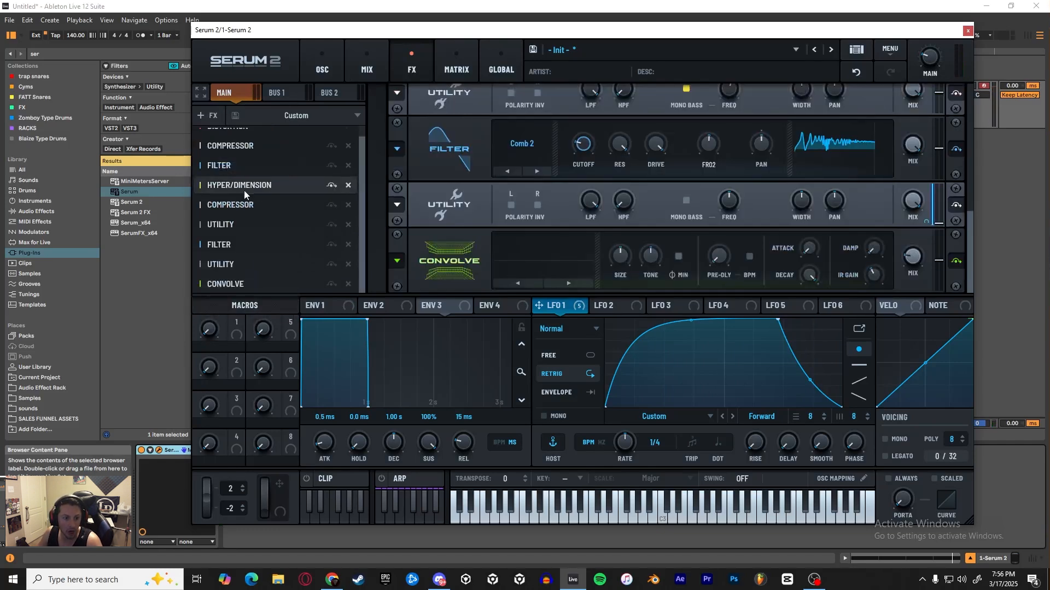
left_click(567, 274)
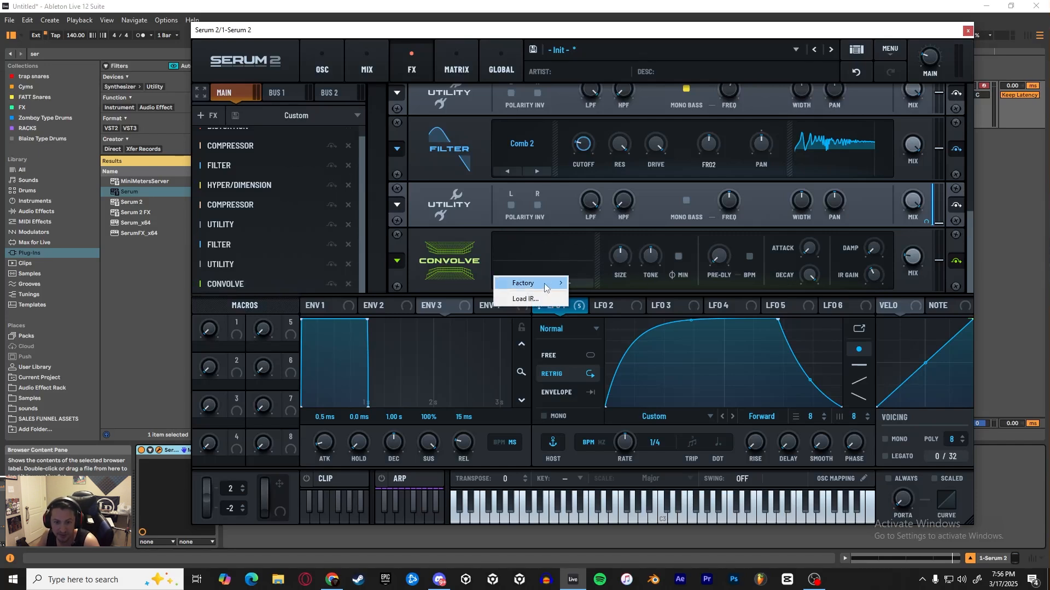
mouse_move(543, 283)
mouse_move(593, 286)
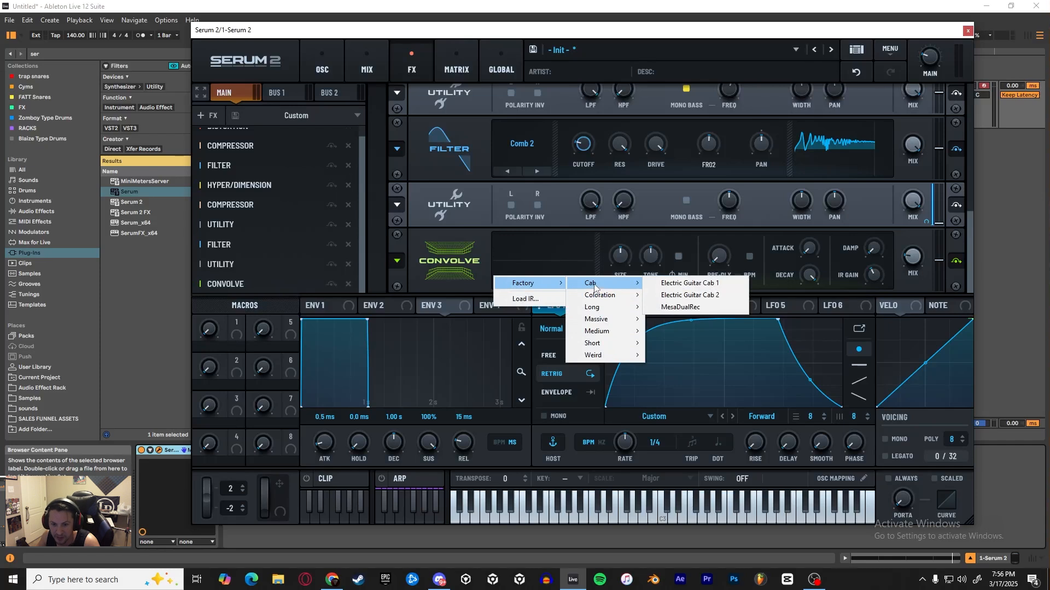
mouse_move(606, 322)
left_click(668, 322)
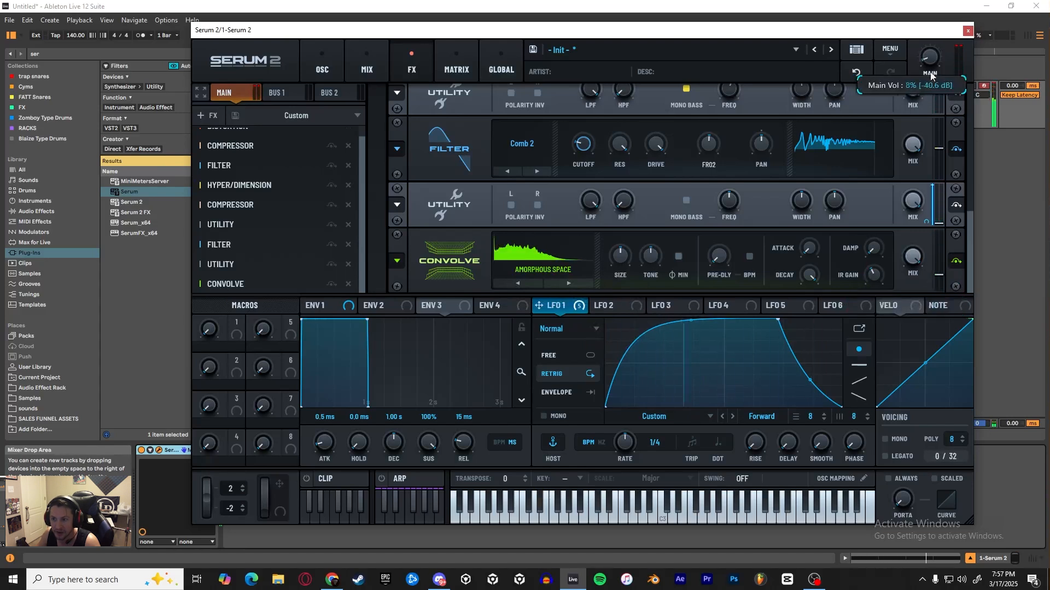
Lower Convolve's output level and size, and try different wet/dry mix amounts
left_click_drag(942, 275, 941, 280)
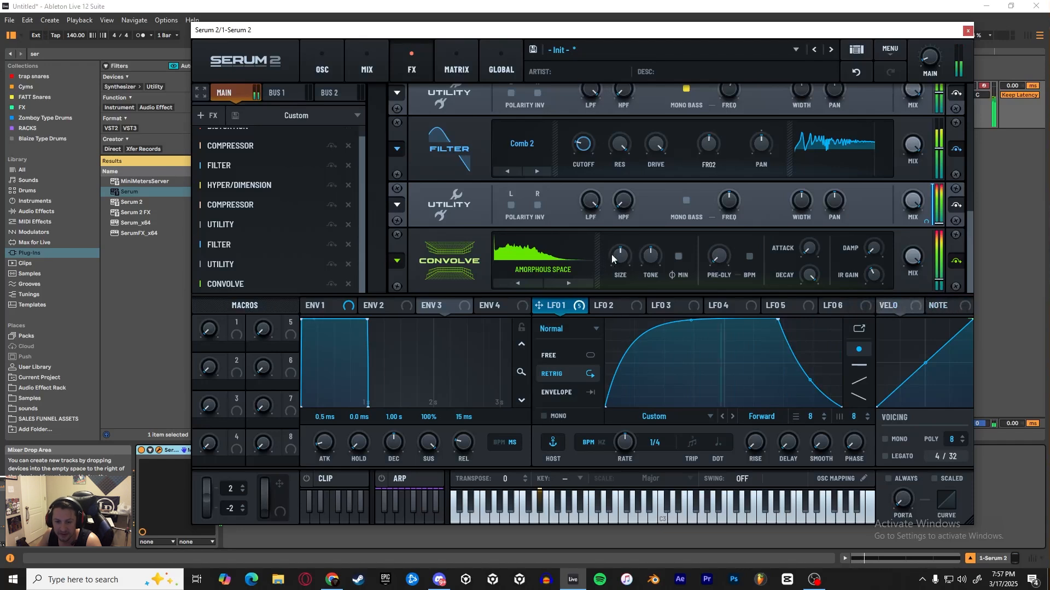
left_click_drag(620, 253, 621, 264)
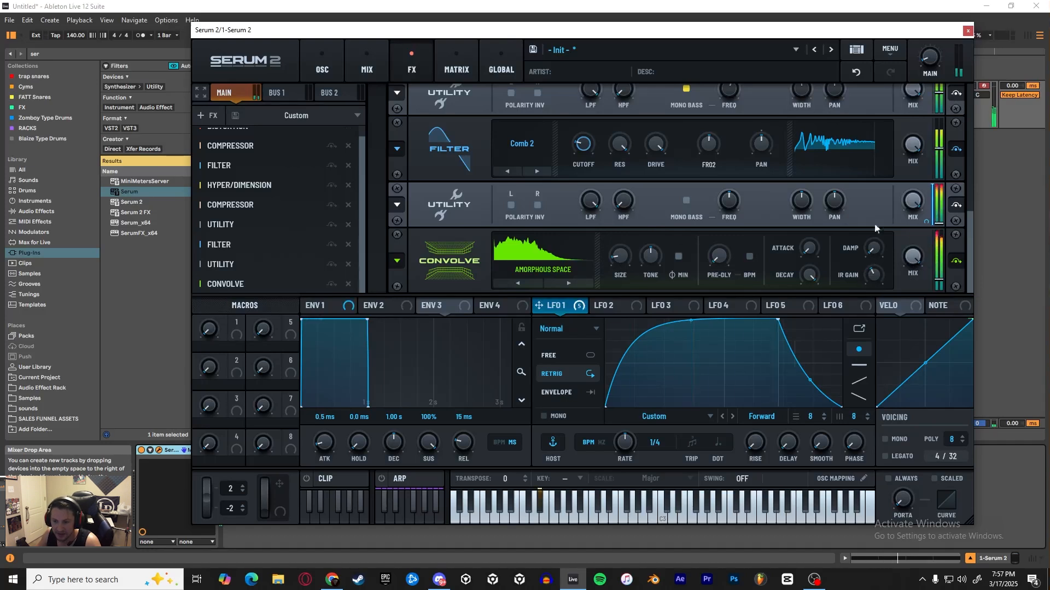
left_click_drag(918, 258, 913, 328)
left_click_drag(912, 263, 947, 89)
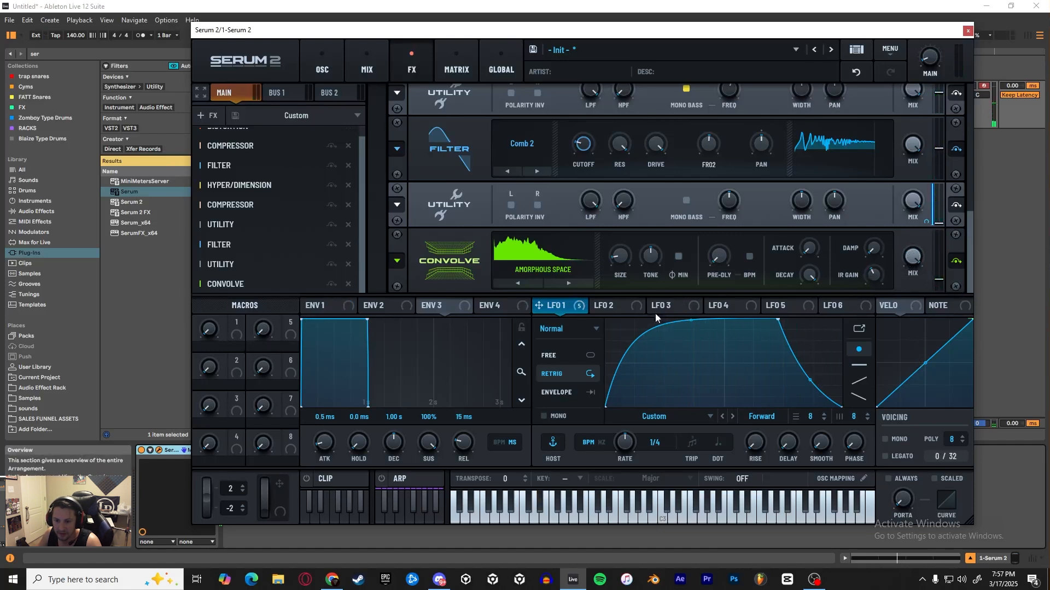
Try modulating Convolve's mix with LFO 1, and remove all modulators from that control
left_click_drag(647, 296, 915, 383)
left_click_drag(903, 244, 929, 131)
left_click_drag(902, 244, 905, 230)
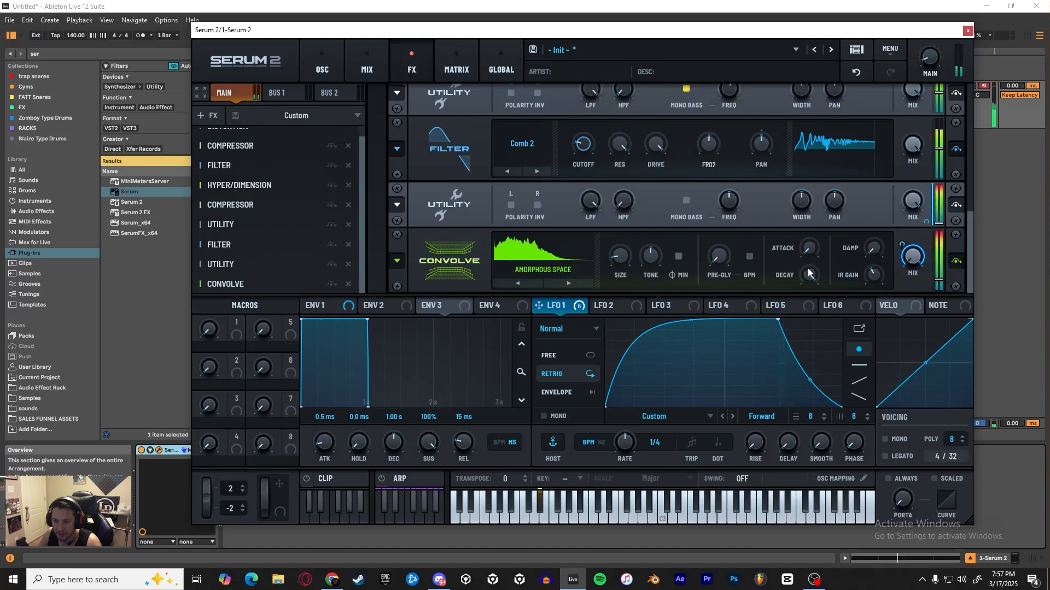
right_click(911, 255)
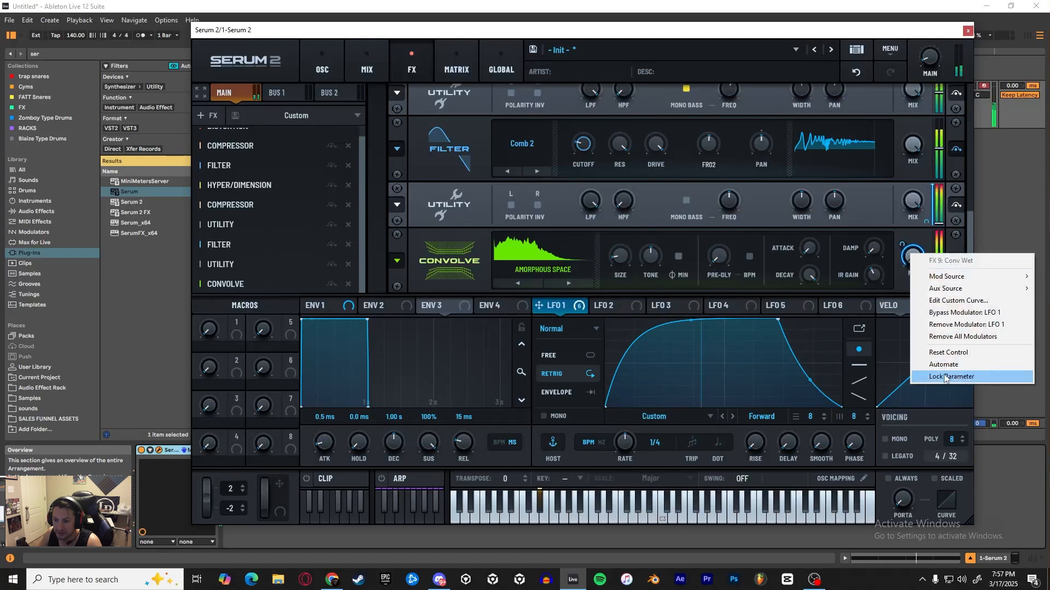
left_click(945, 377)
right_click(905, 249)
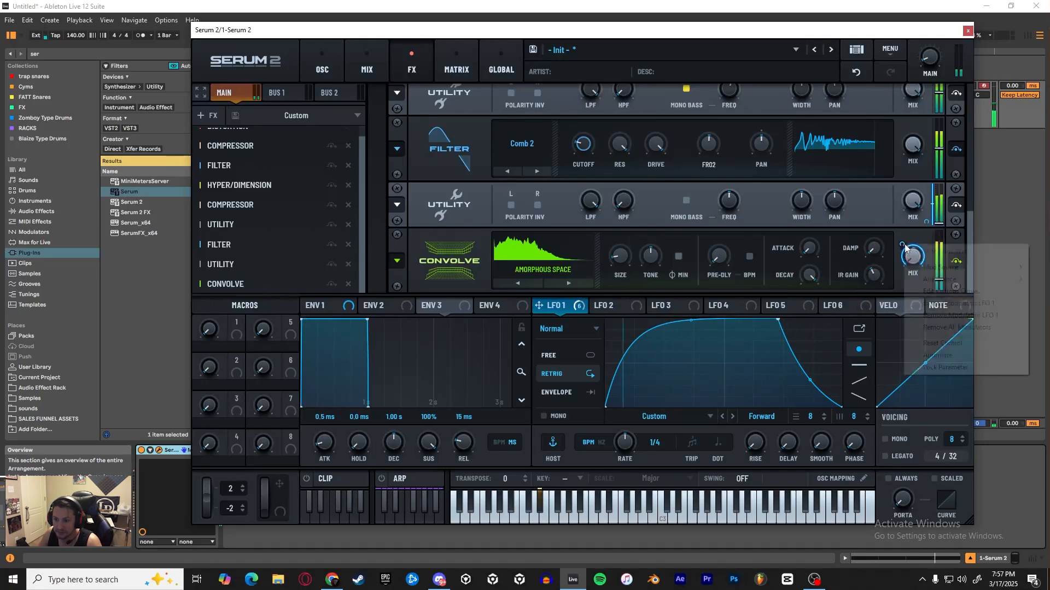
left_click(943, 328)
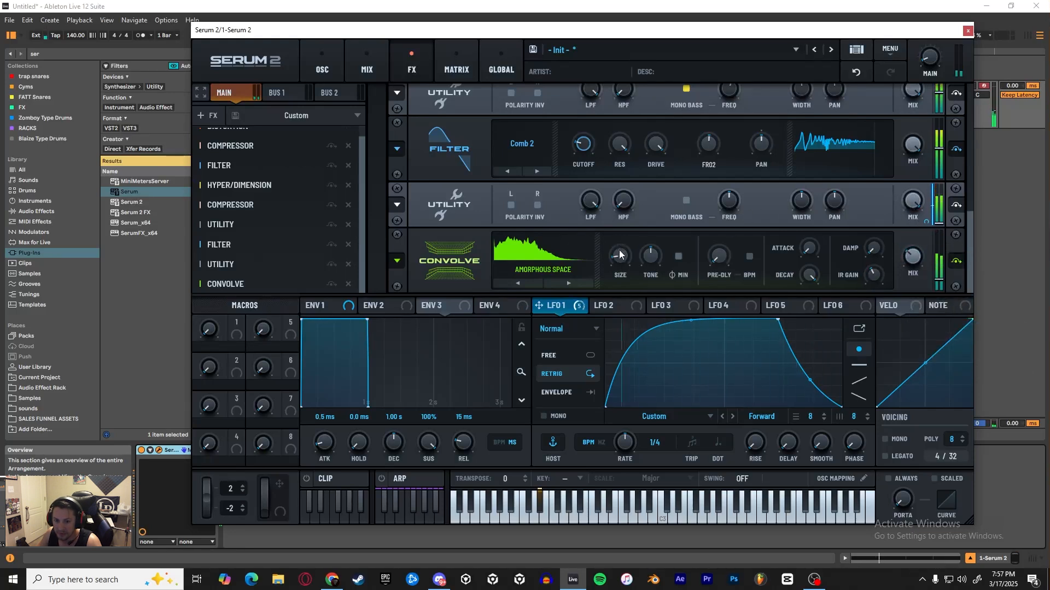
Raise Convolve's size and tone, and compare the sound with the effect muted and active
left_click_drag(619, 254, 622, 232)
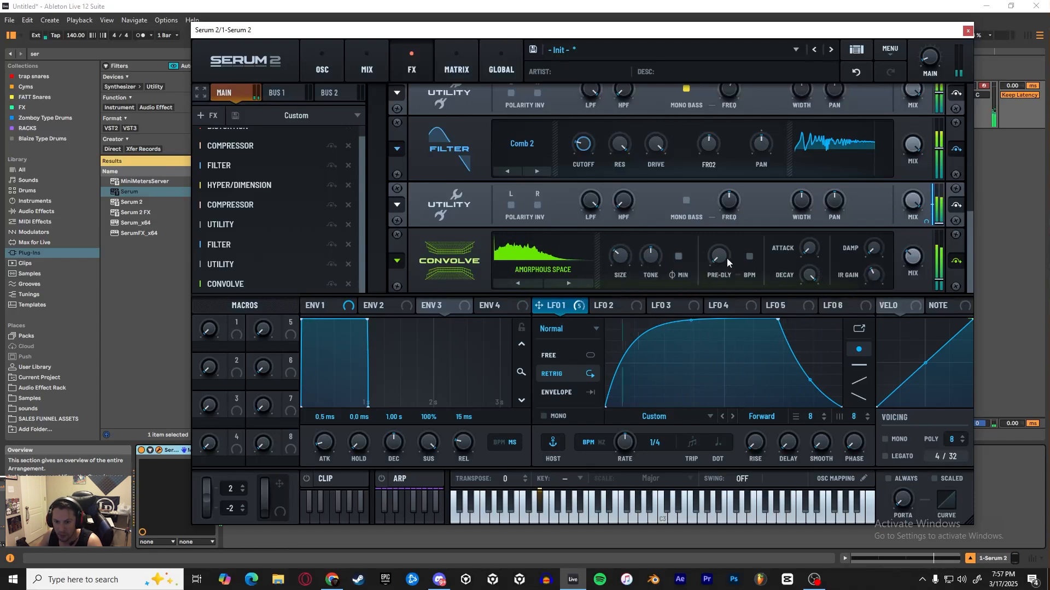
left_click_drag(651, 255, 655, 222)
left_click(956, 262)
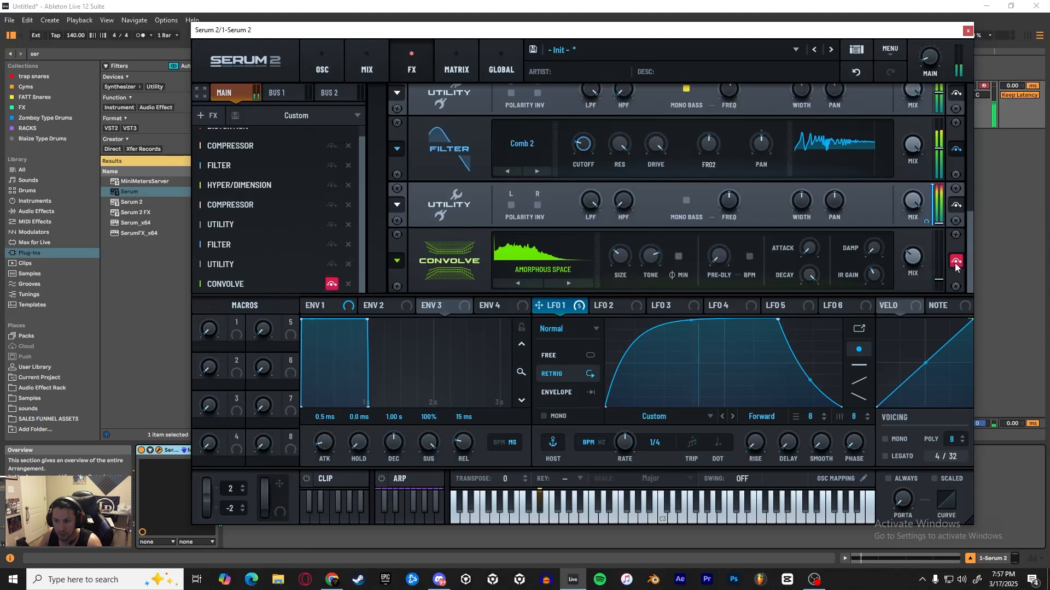
left_click(956, 266)
left_click(957, 266)
left_click(956, 266)
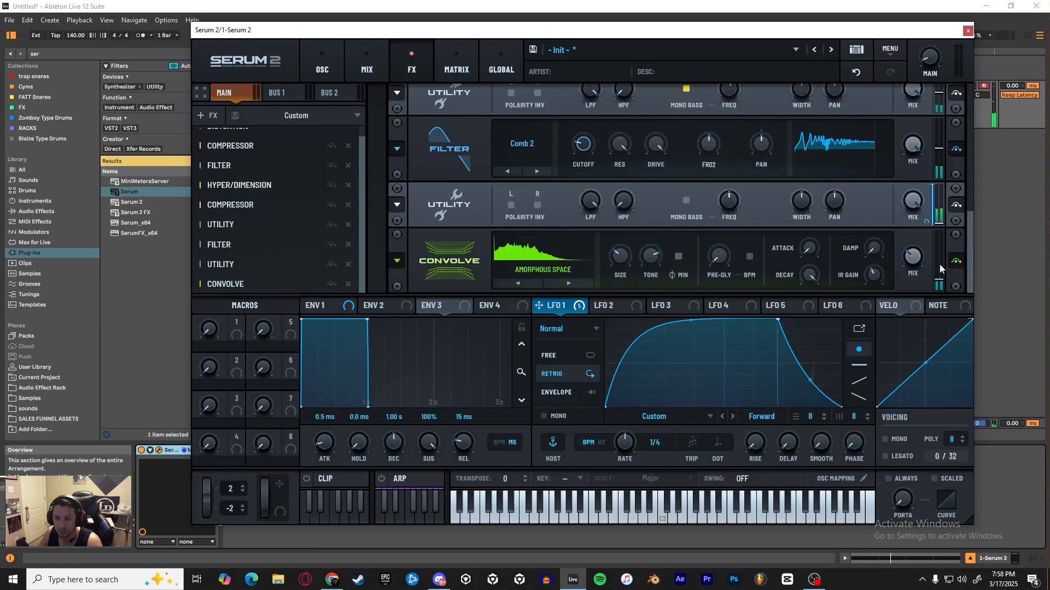
Remove the Convolve effect from the end of the main effects chain
left_click(397, 261)
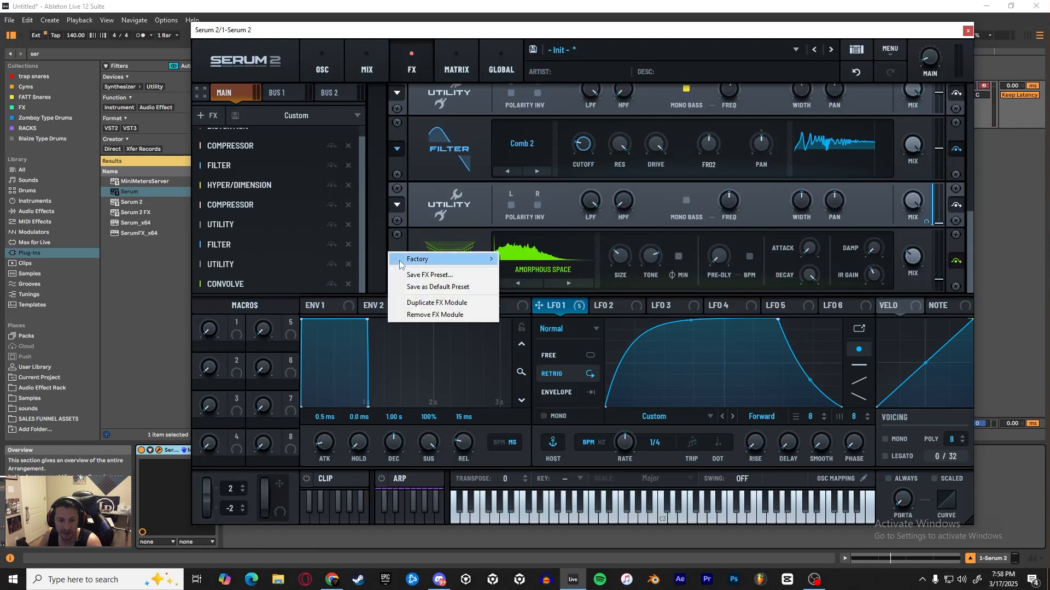
left_click(432, 246)
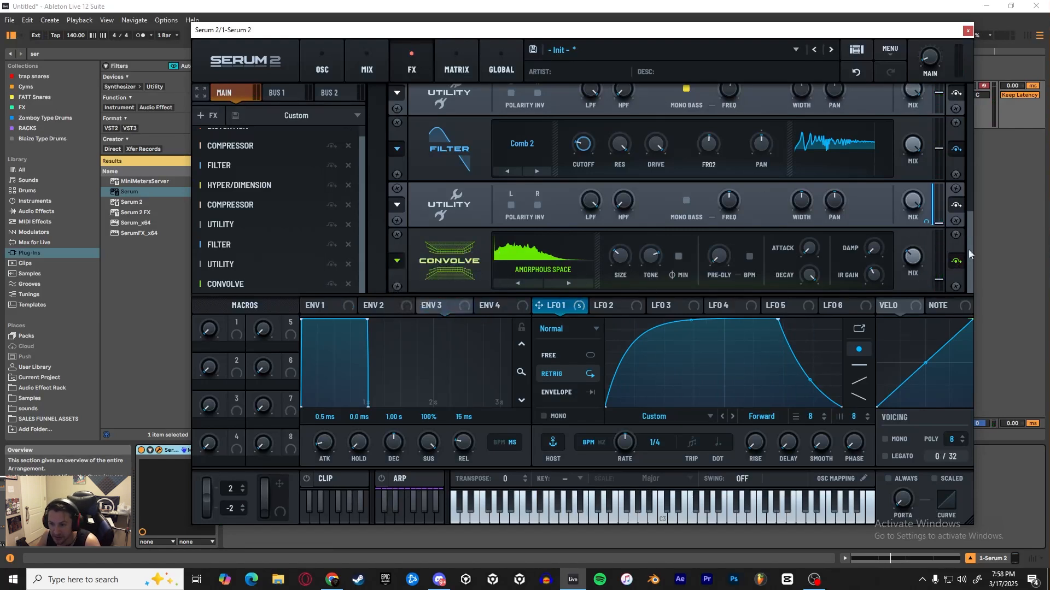
left_click(348, 285)
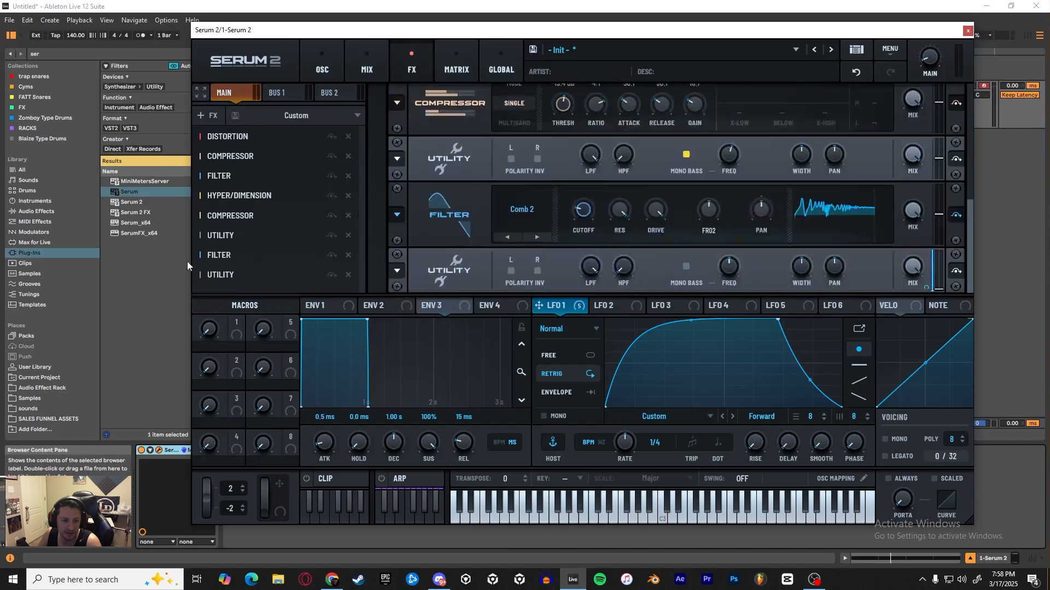
Add a Reverb effect at the end of the main effects chain, after the last Utility
left_click(208, 117)
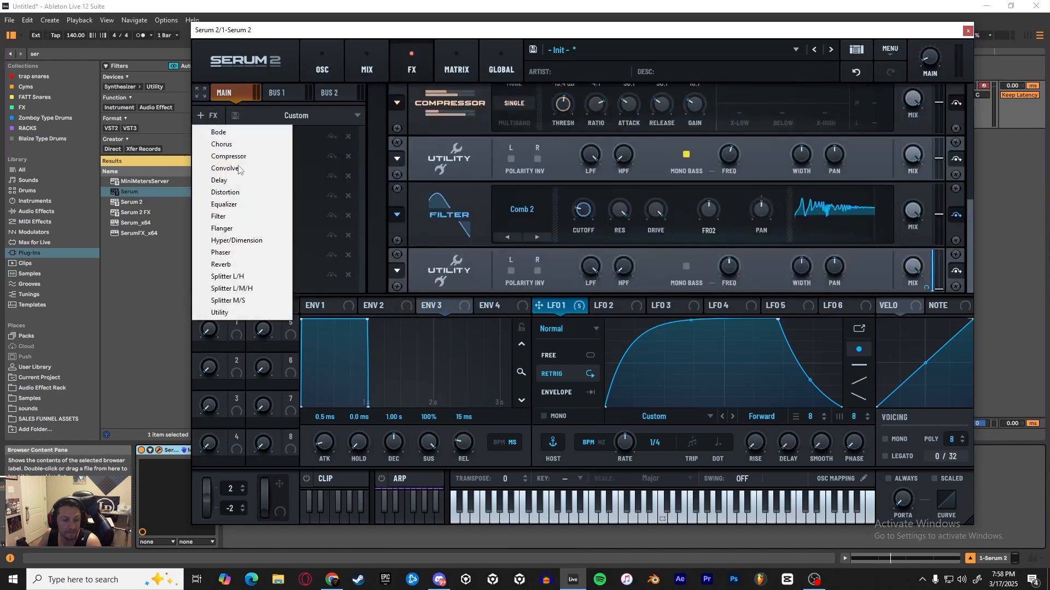
left_click(228, 265)
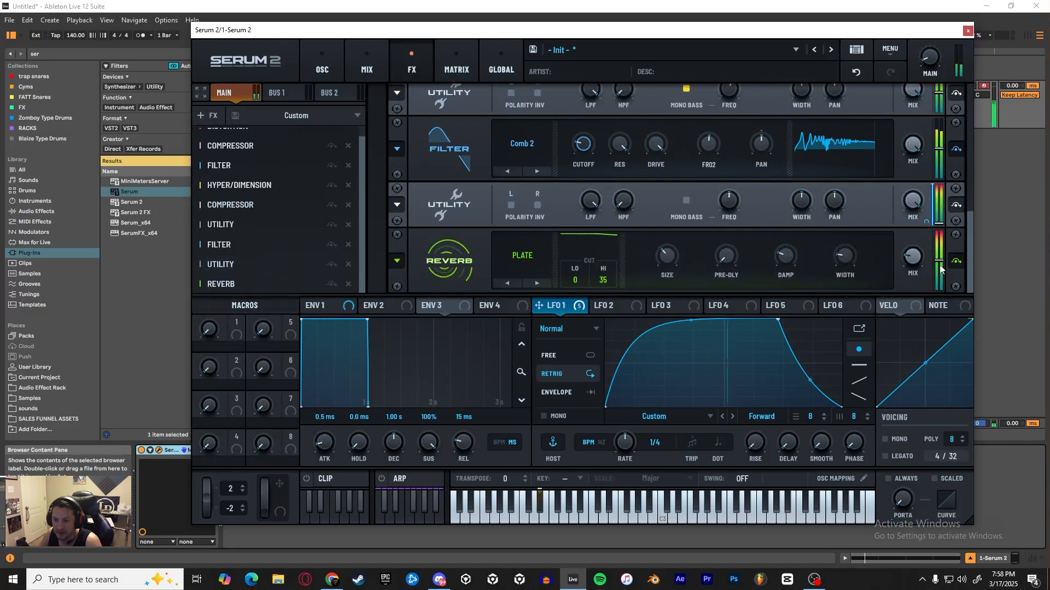
Adjust the Plate reverb's size and mix, set its damp to about 47, and lower its width
left_click_drag(938, 276, 945, 319)
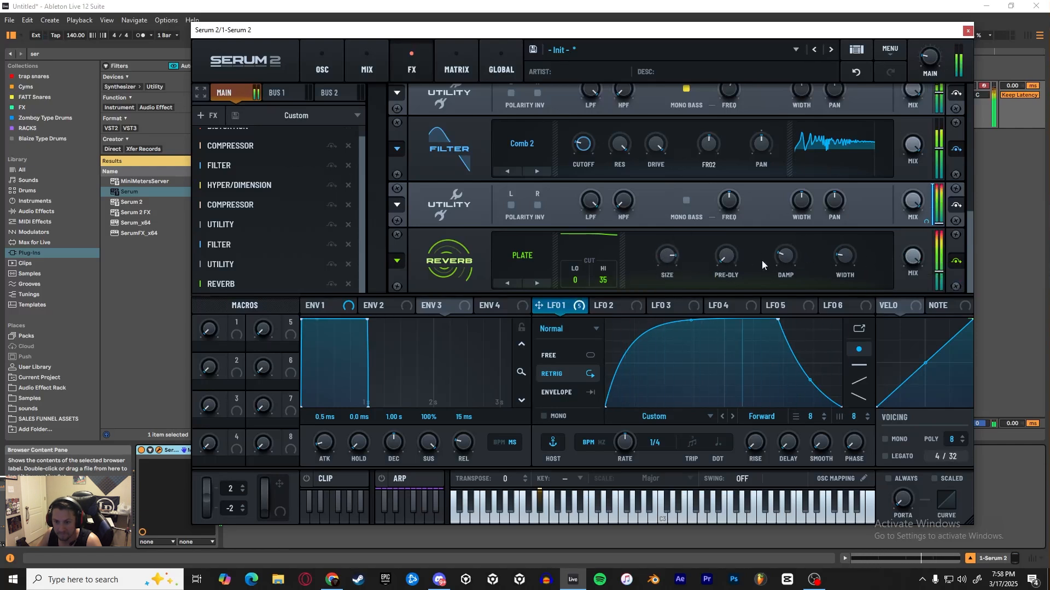
left_click_drag(789, 258, 793, 221)
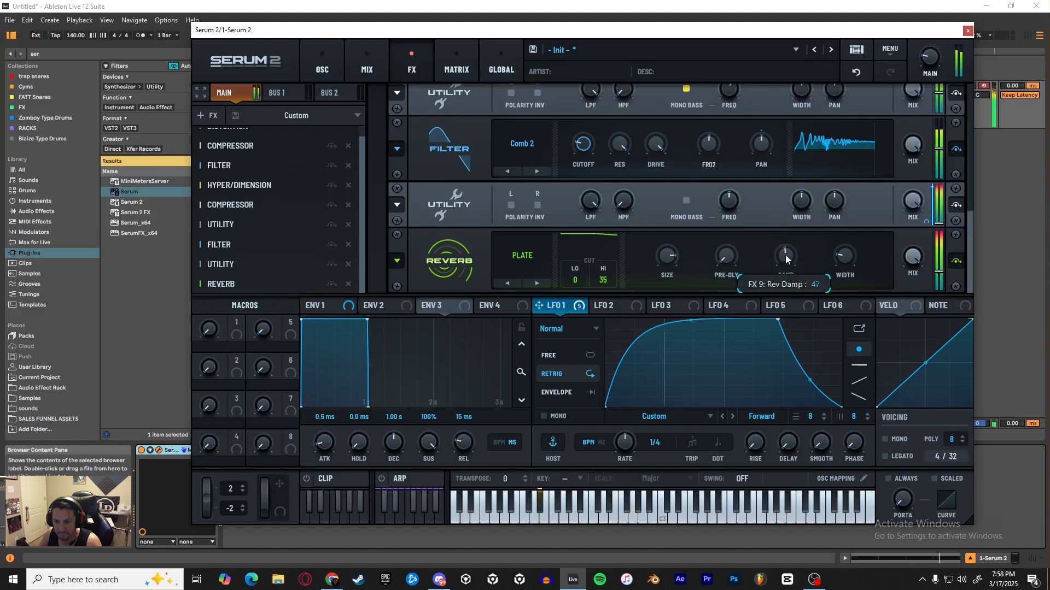
left_click_drag(843, 255, 842, 262)
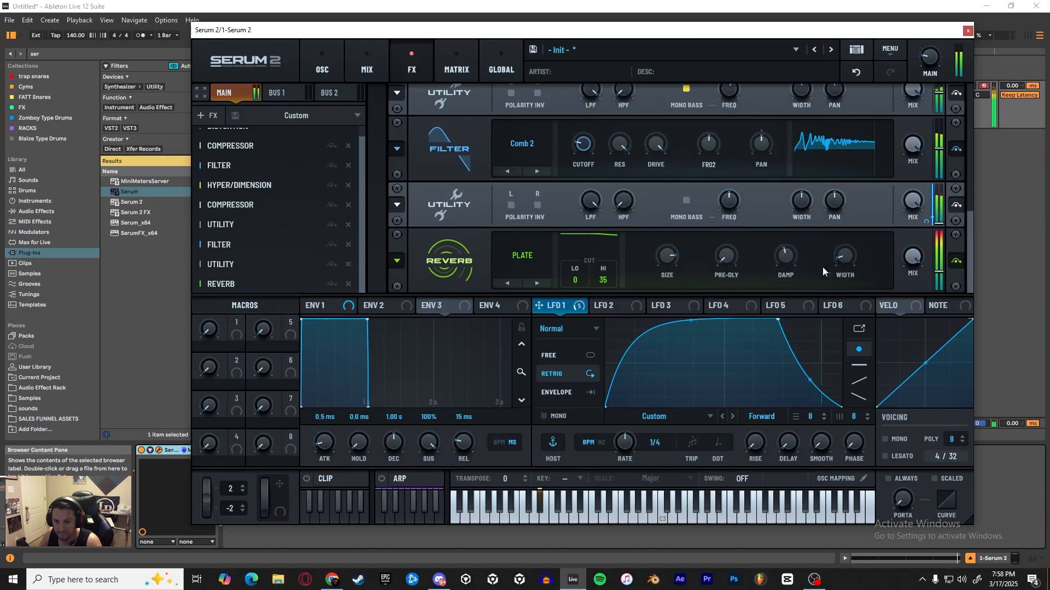
left_click_drag(665, 322, 662, 343)
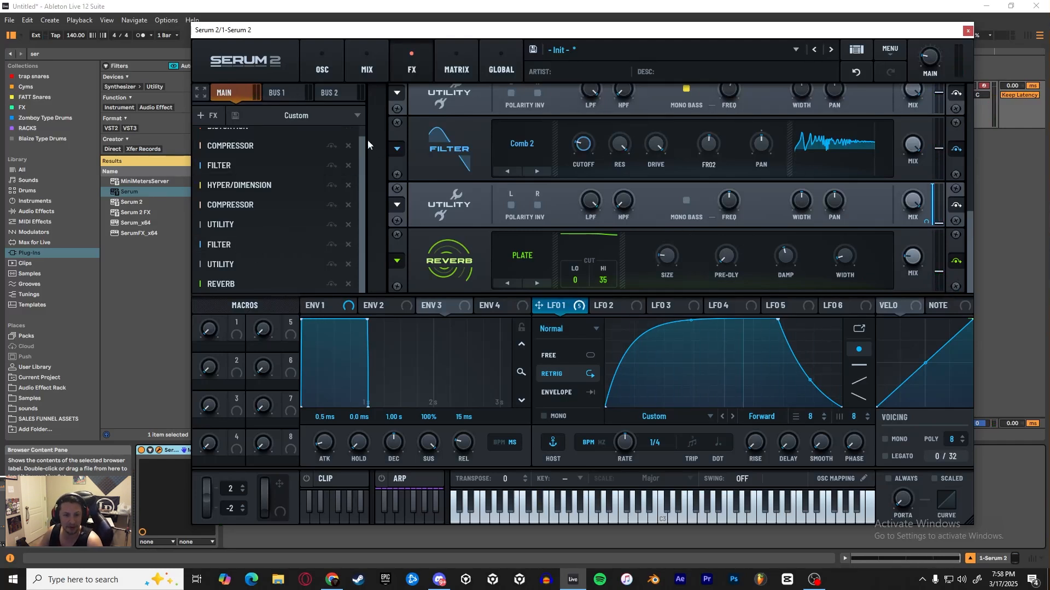
Return to the oscillator page and enable the noise oscillator with the AC hum1 sample
scroll(969, 224, "up", 3)
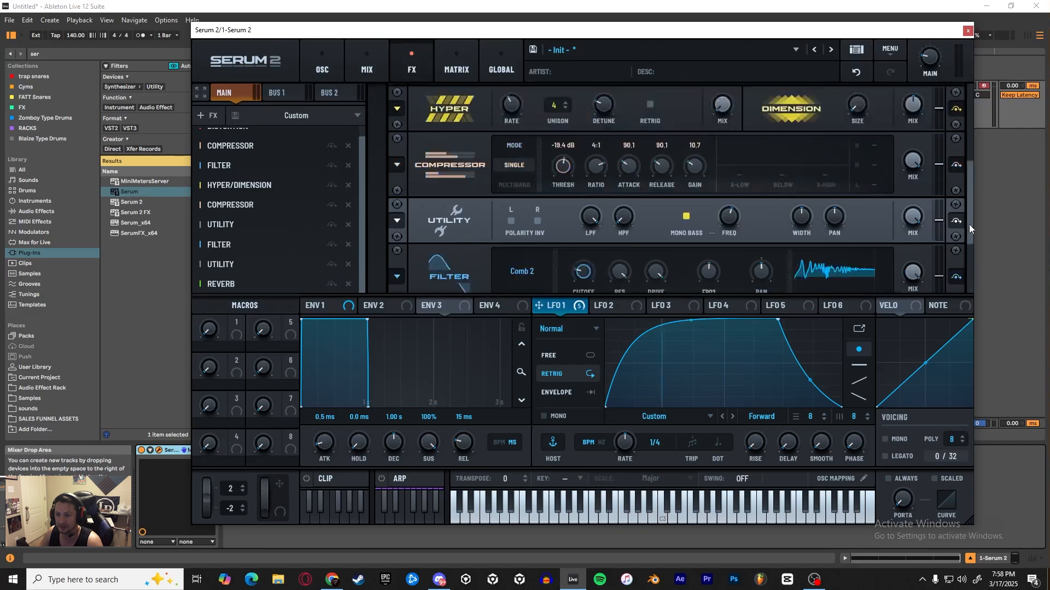
scroll(975, 217, "down", 3)
left_click(366, 60)
left_click(319, 58)
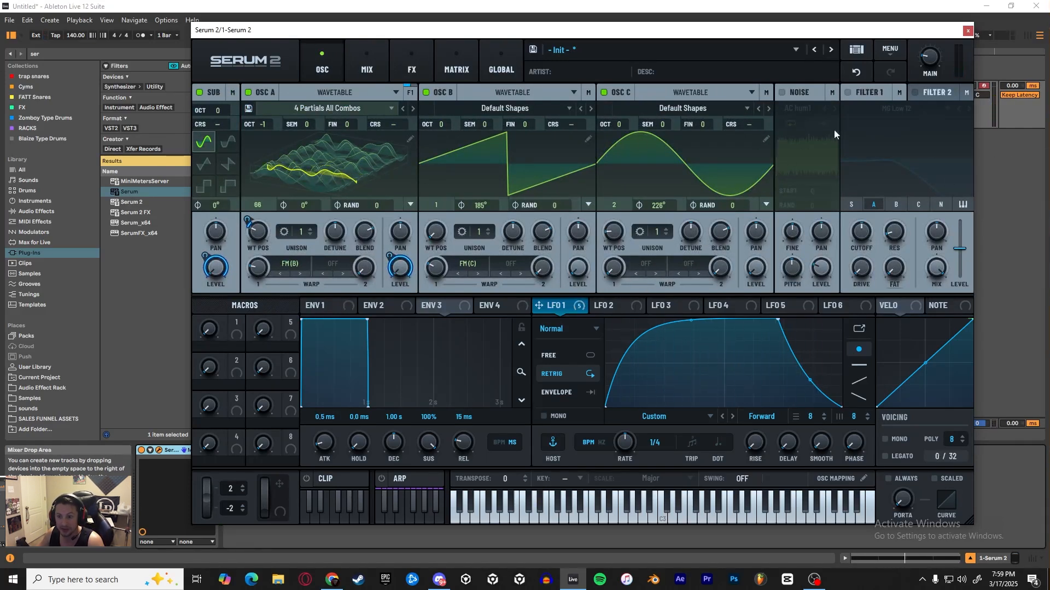
left_click(782, 93)
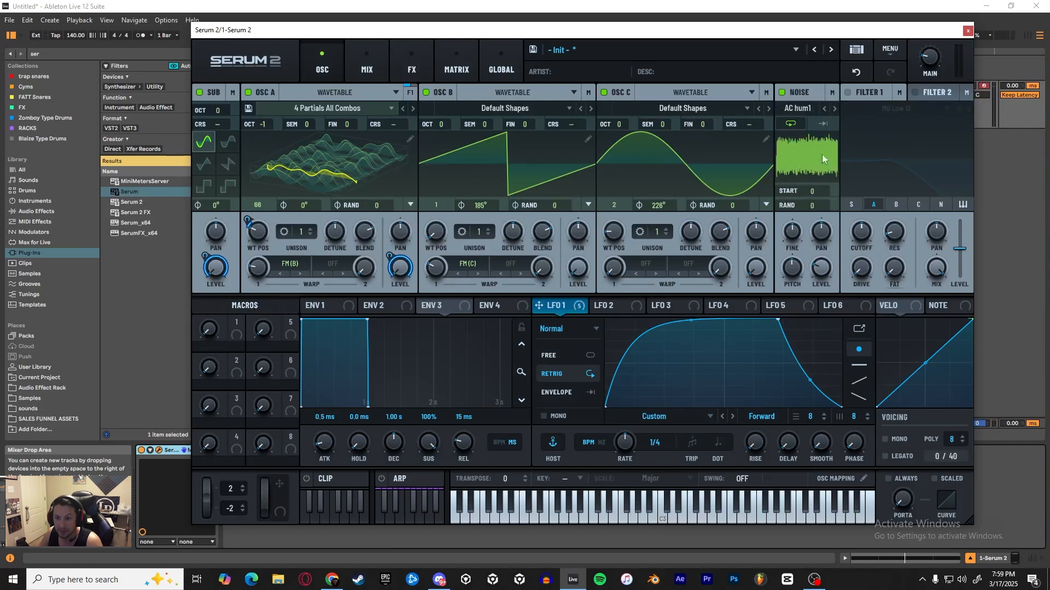
Examine the FM sources available for oscillator C's first warp slot
left_click(647, 264)
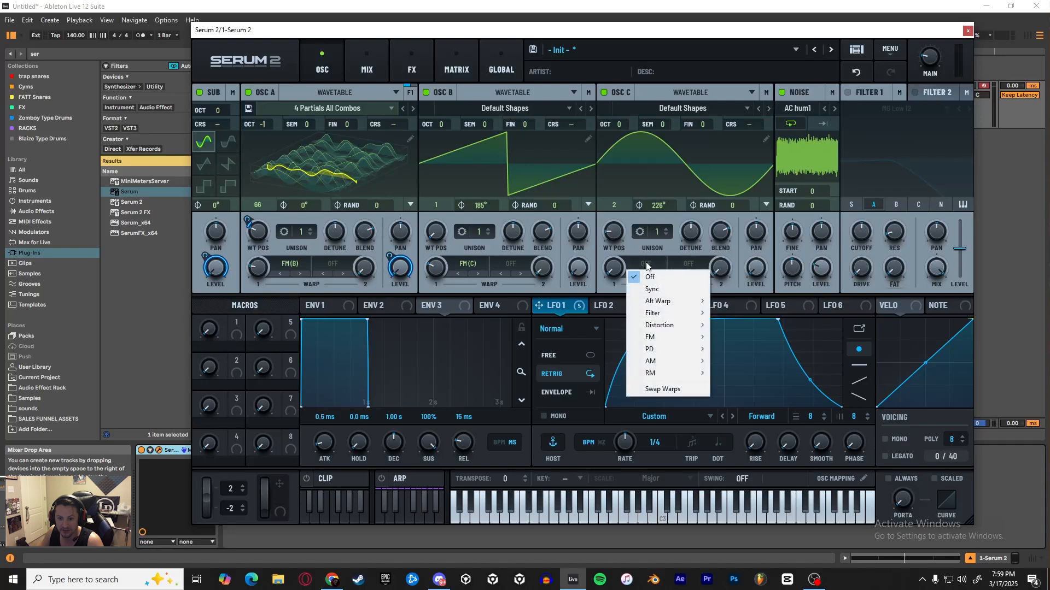
mouse_move(666, 339)
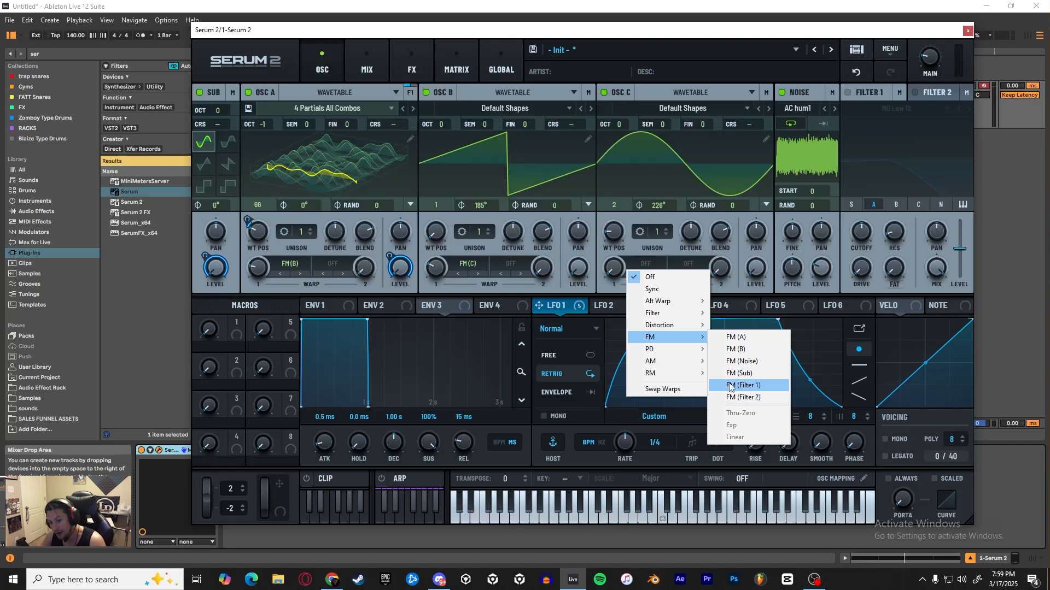
left_click_drag(358, 28, 428, 30)
Load the original Serum on a new track, view oscillator A's warp modes, and return to the Serum 2 instance
left_click(1002, 31)
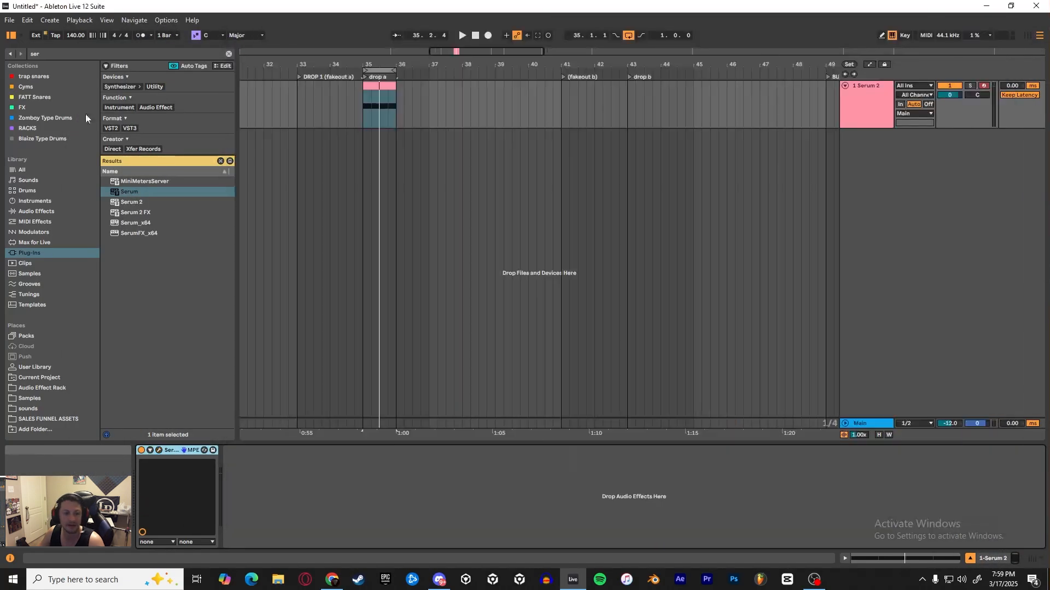
left_click_drag(126, 195, 263, 200)
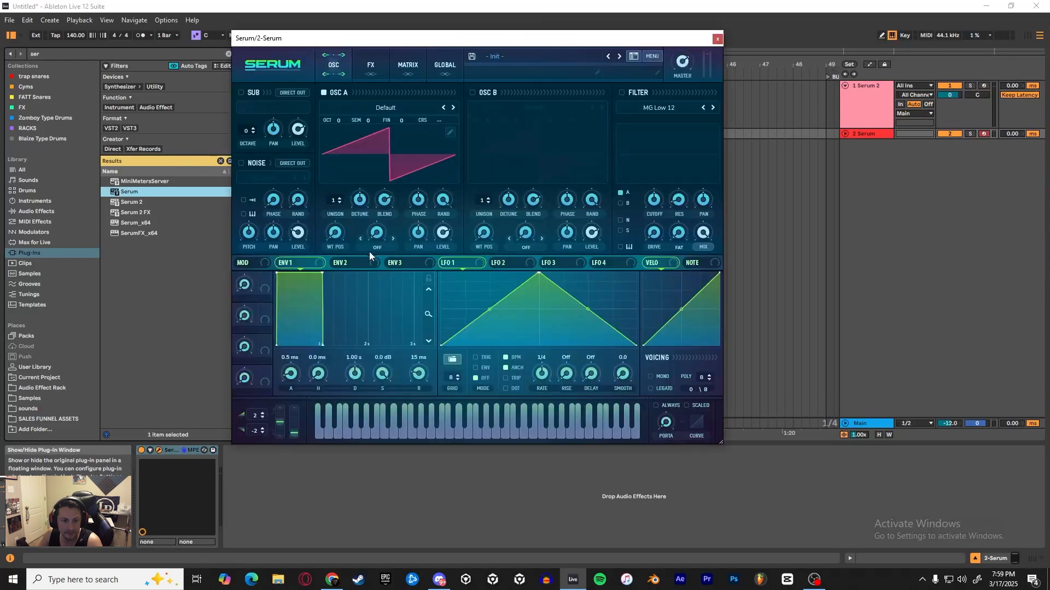
left_click(372, 251)
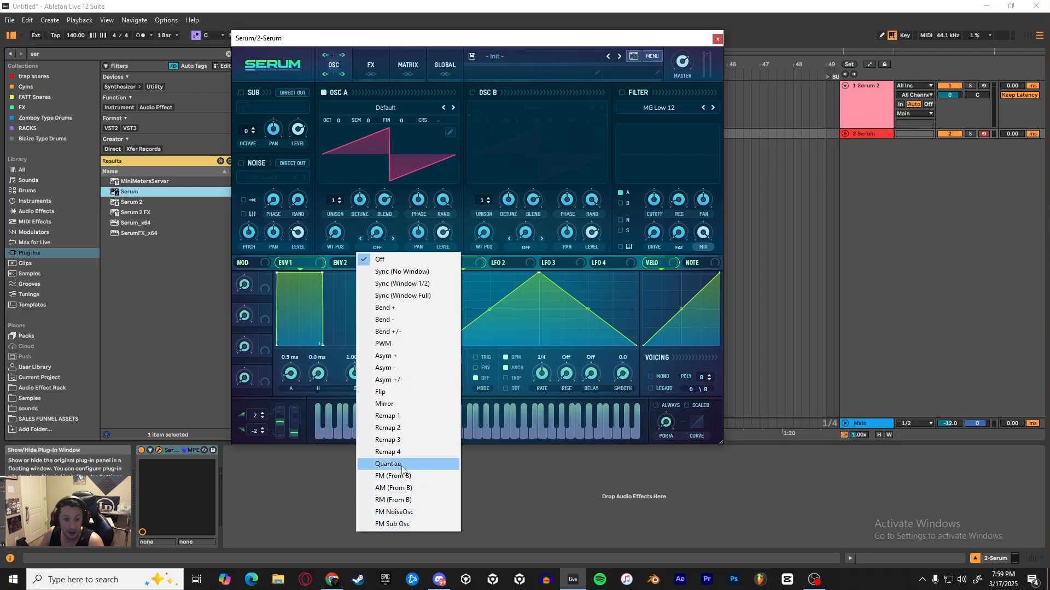
left_click(718, 39)
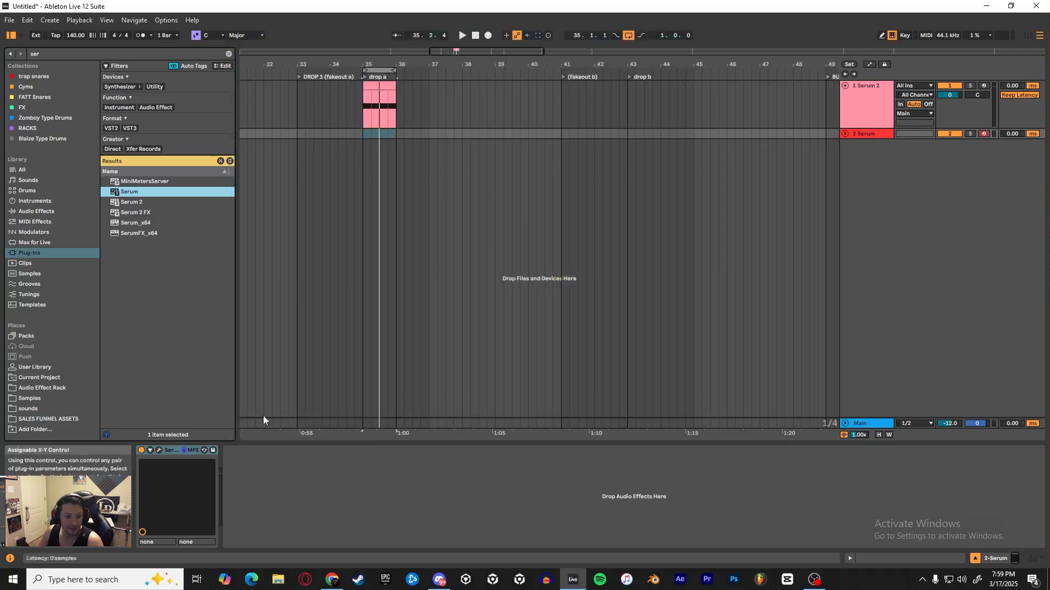
left_click(865, 94)
left_click(160, 450)
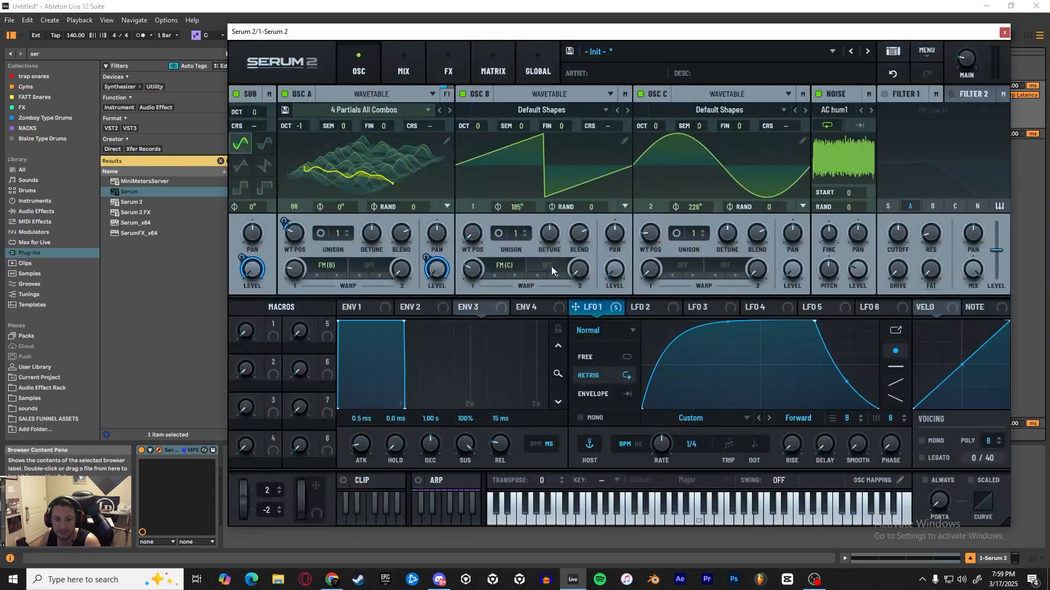
Set the second warp of oscillator A to FM (C) and of oscillator B to FM (A), adjusting both warp amounts
left_click(551, 267)
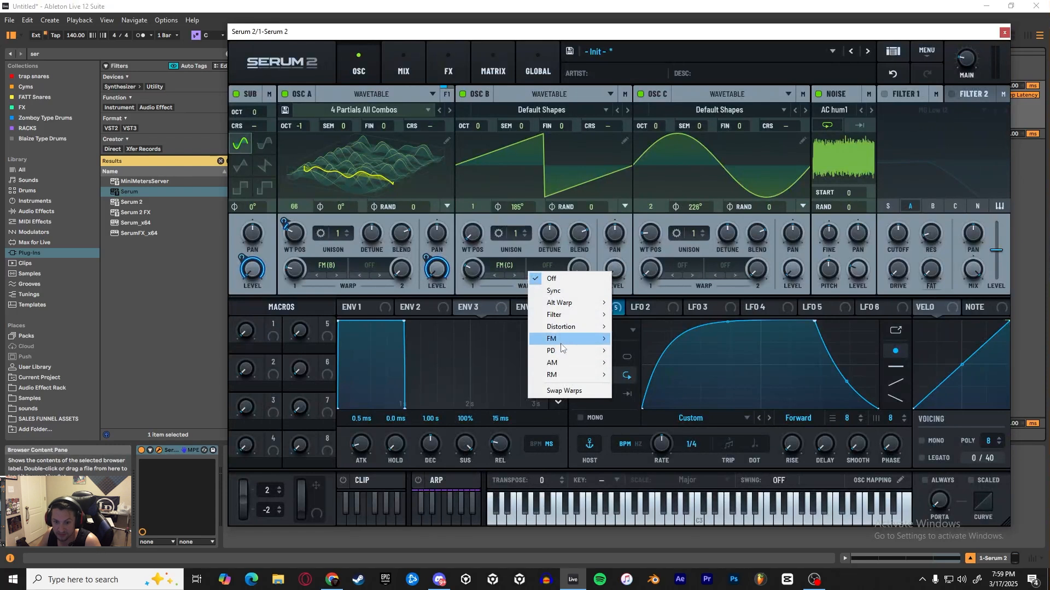
left_click(556, 255)
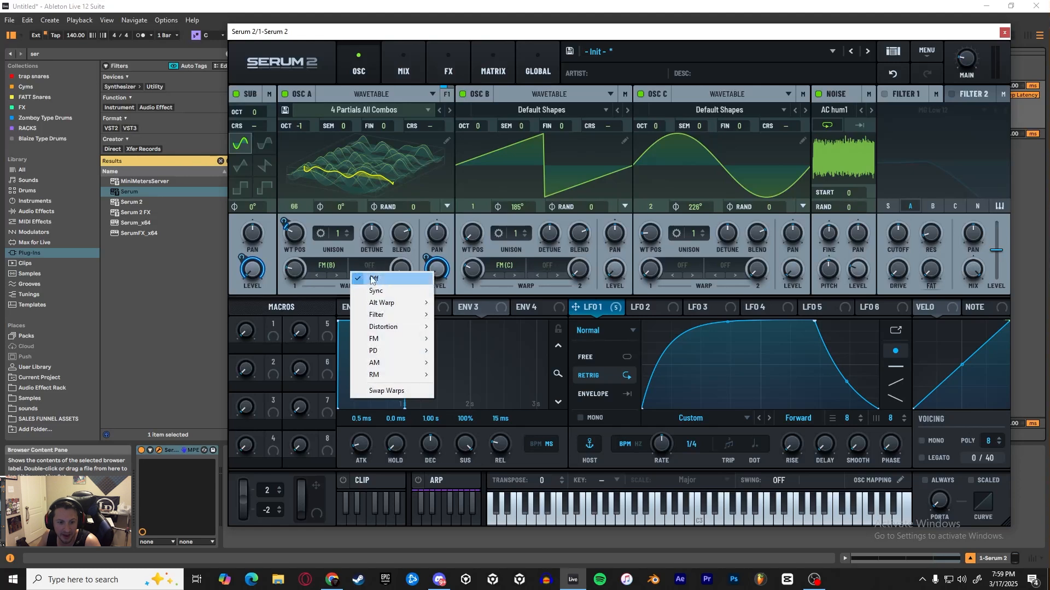
mouse_move(389, 345)
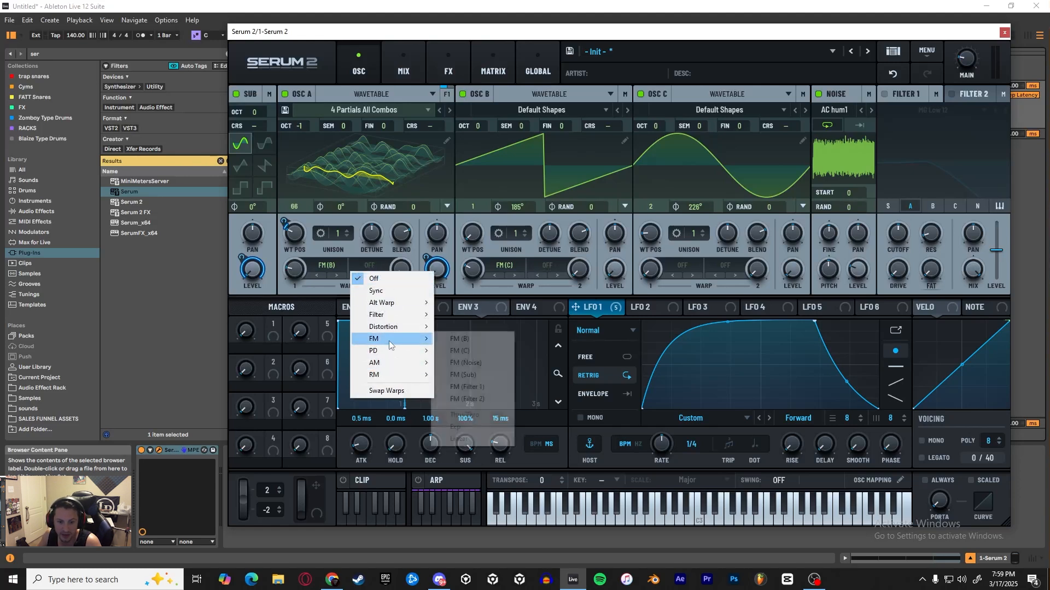
left_click(496, 350)
left_click(551, 263)
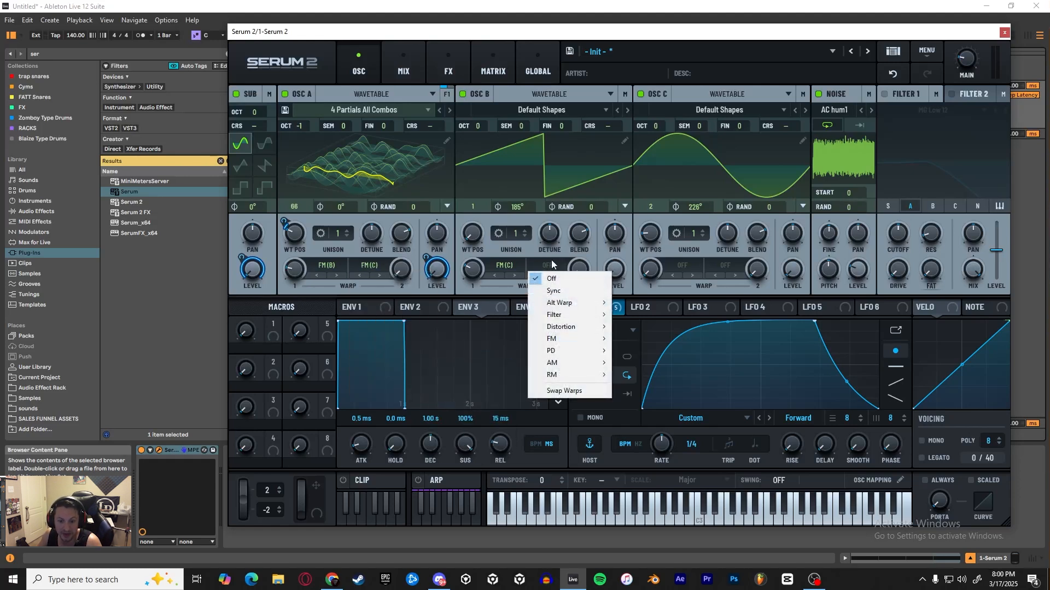
mouse_move(559, 339)
left_click(629, 343)
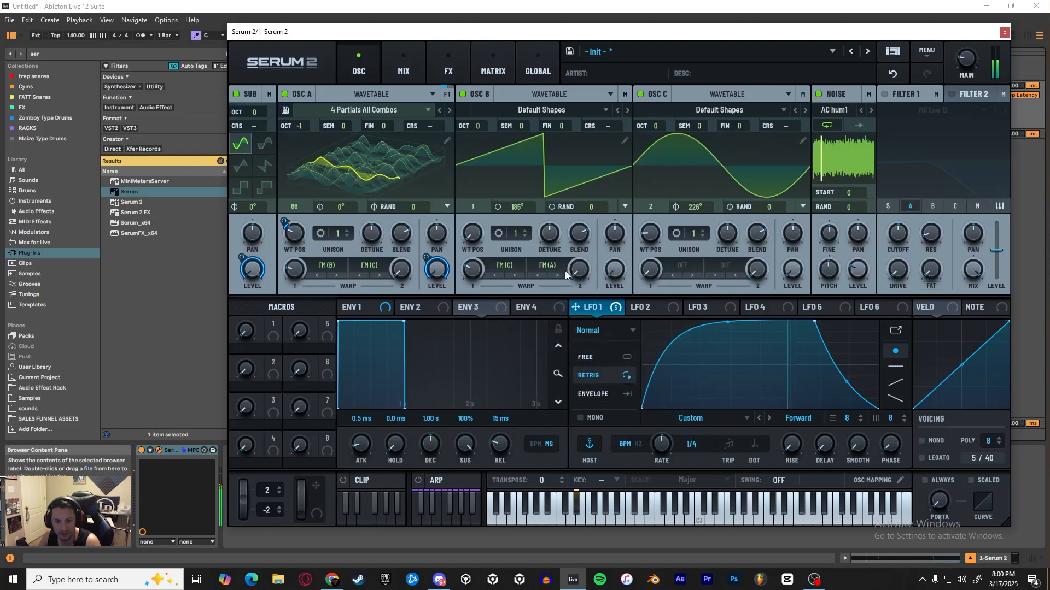
left_click_drag(406, 275, 403, 234)
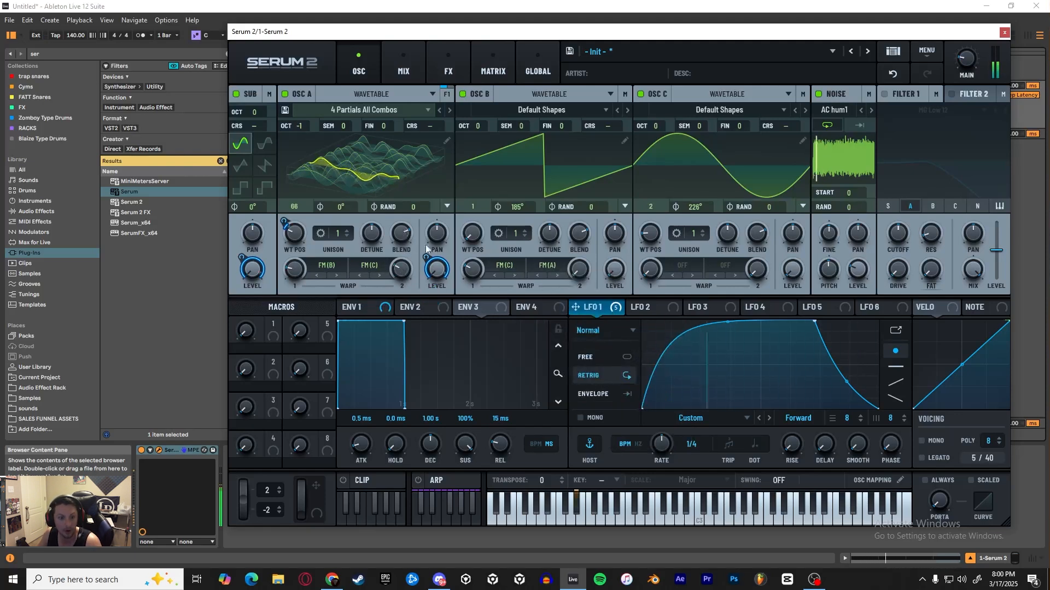
left_click_drag(578, 274, 576, 234)
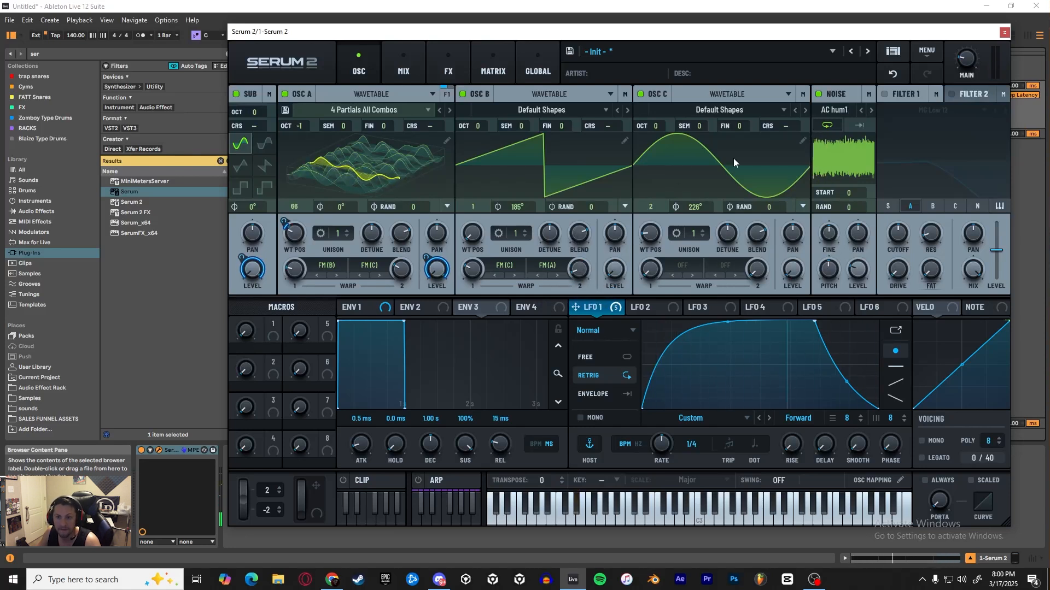
Set oscillator C's first warp to Tube distortion and raise its amount to maximum
left_click(681, 266)
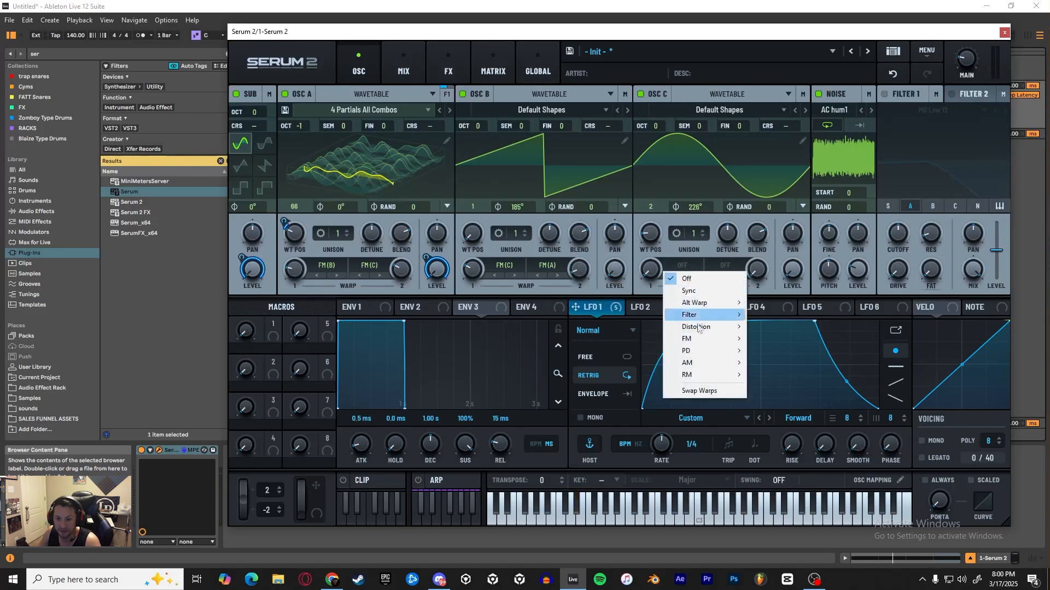
mouse_move(707, 333)
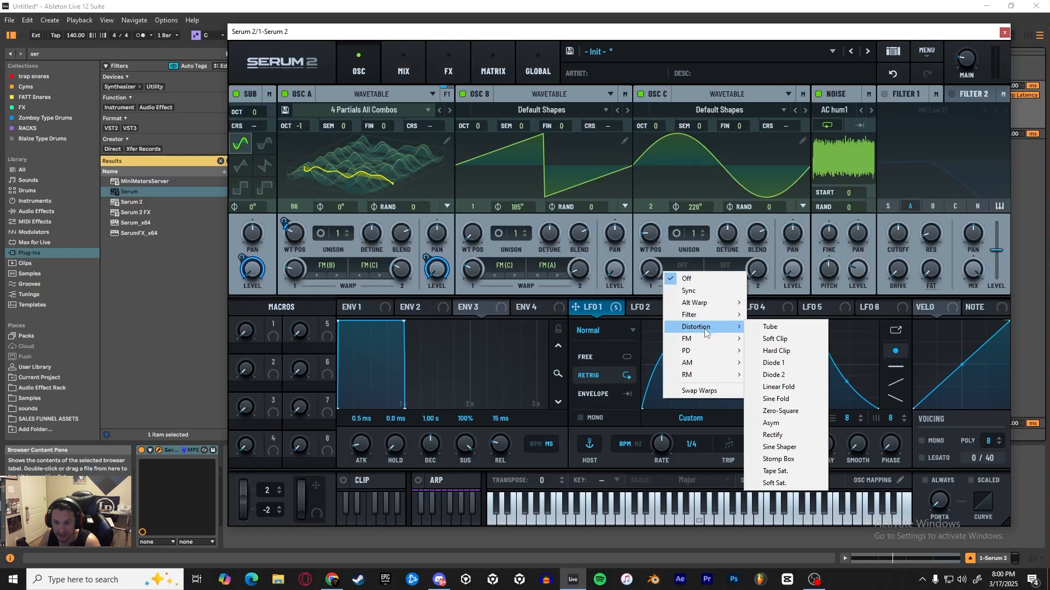
left_click(800, 325)
left_click_drag(648, 268, 677, 136)
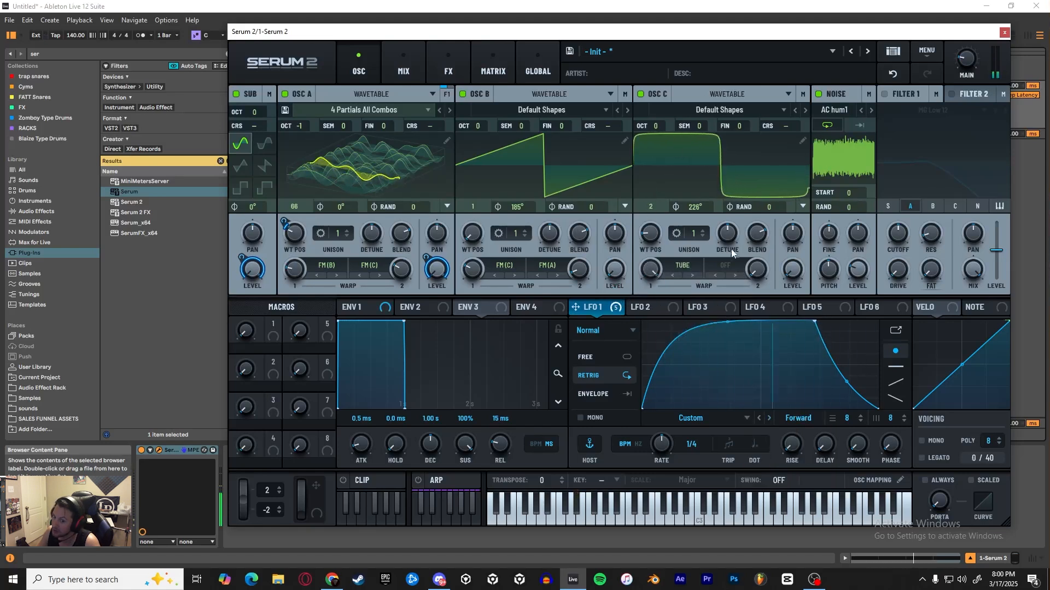
Set oscillator C's second warp to FM (Noise) and adjust its amount by ear
left_click(724, 264)
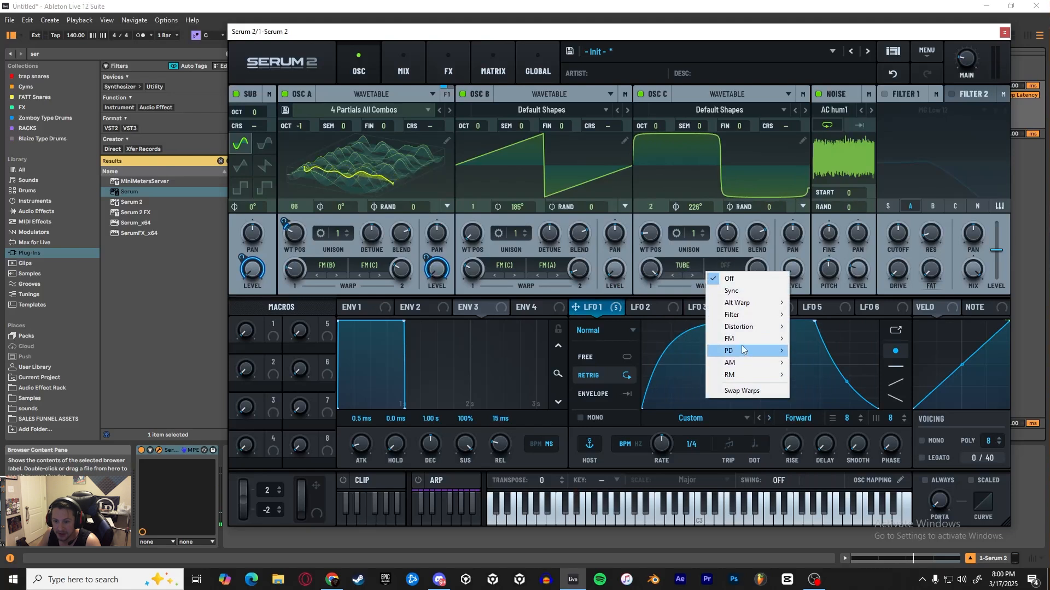
mouse_move(741, 340)
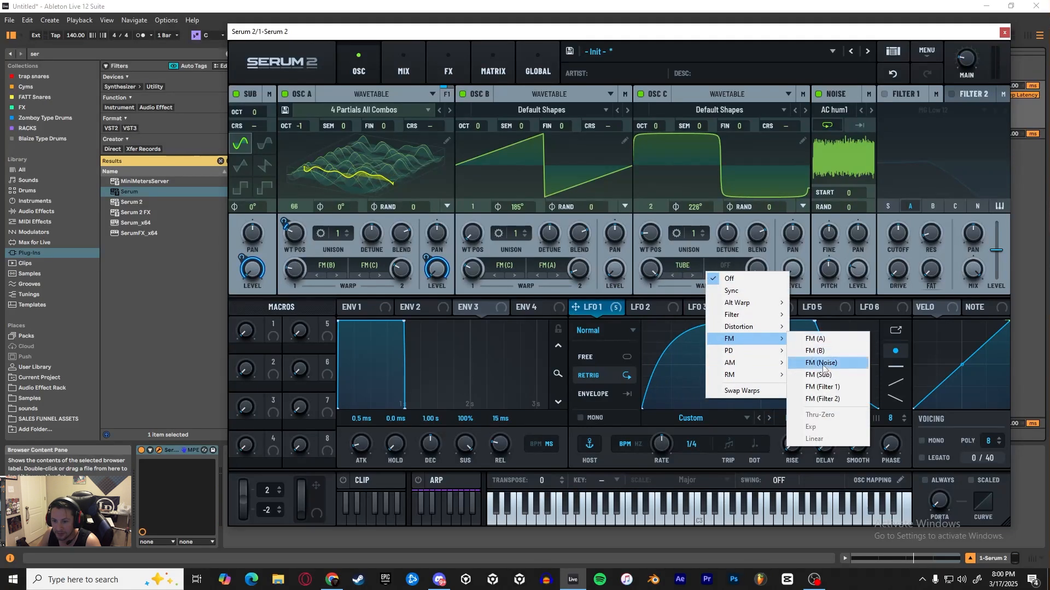
left_click(820, 364)
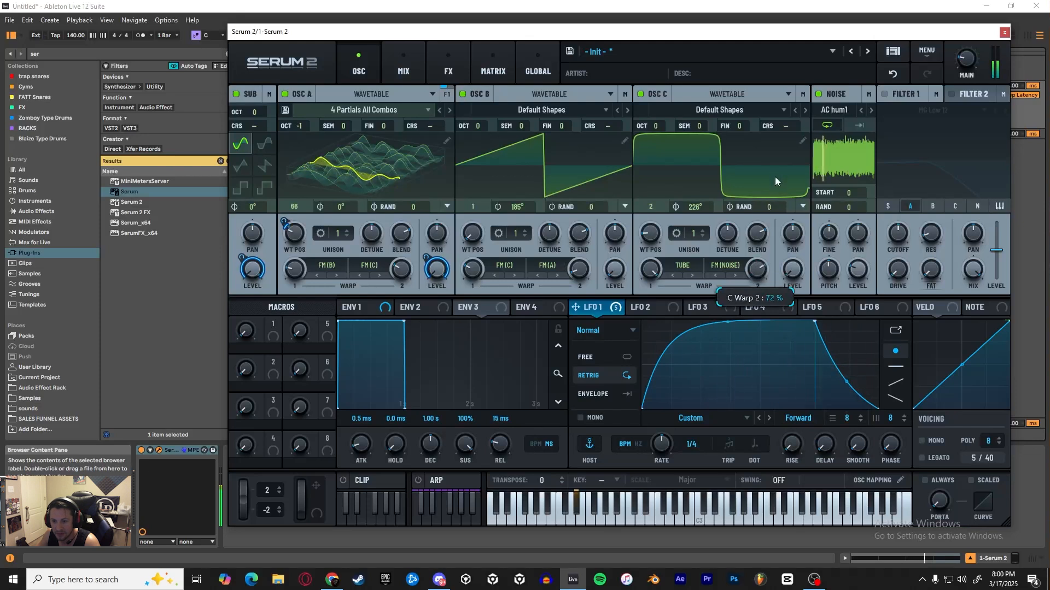
left_click_drag(775, 181, 769, 234)
Modulate oscillator C's second warp amount with LFO 1 and raise the noise oscillator's pitch slightly
left_click_drag(595, 316, 754, 310)
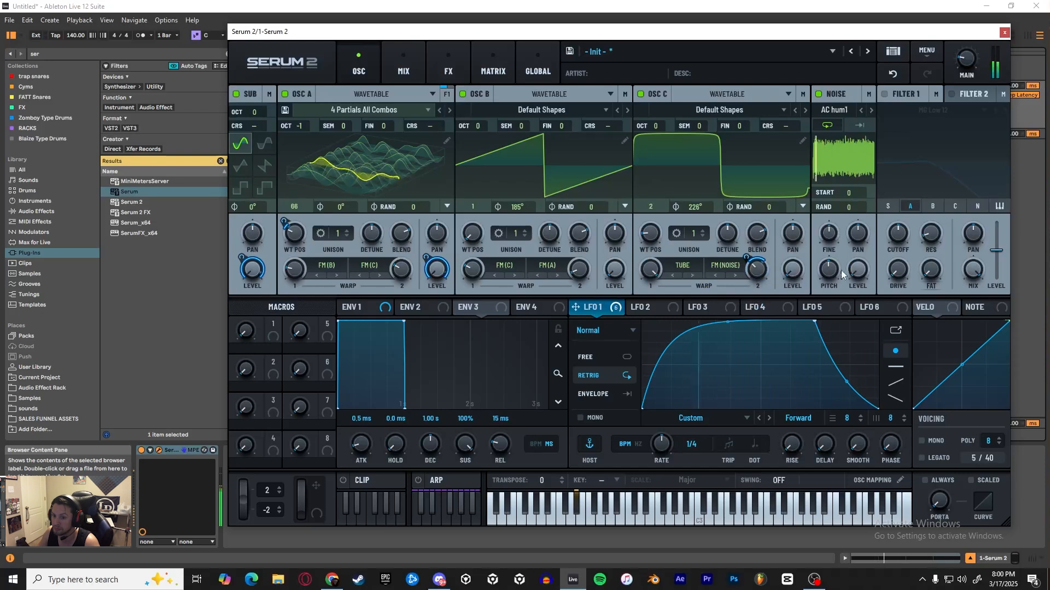
mouse_move(837, 269)
mouse_move(846, 239)
left_mouse_down()
mouse_move(859, 180)
mouse_move(844, 313)
mouse_move(848, 243)
left_mouse_up()
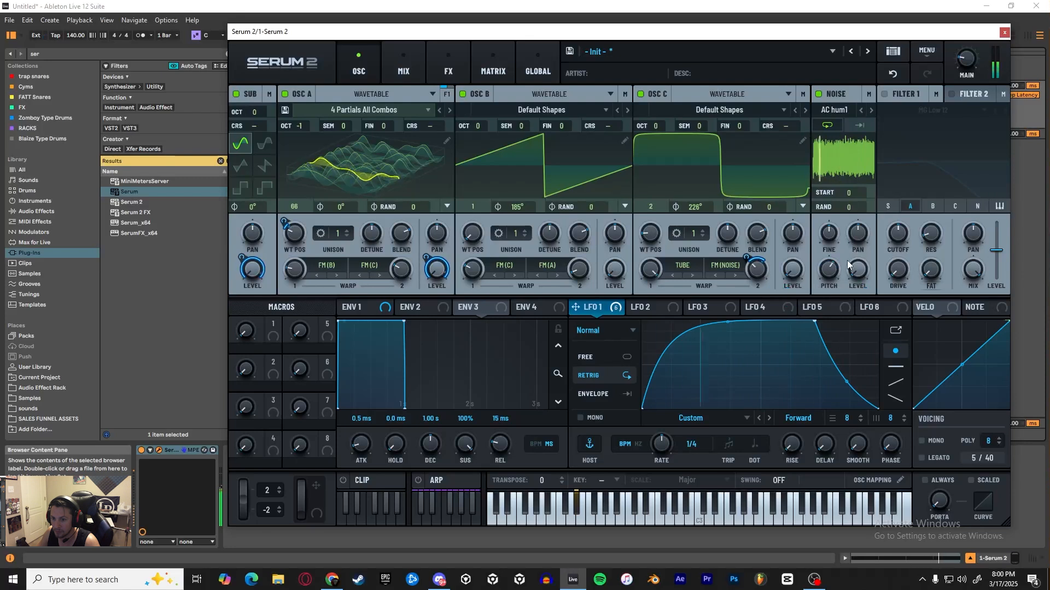
Enable Filter 1, set its type to HN 12, and modulate its cutoff with LFO 1
left_click(885, 94)
left_click(933, 110)
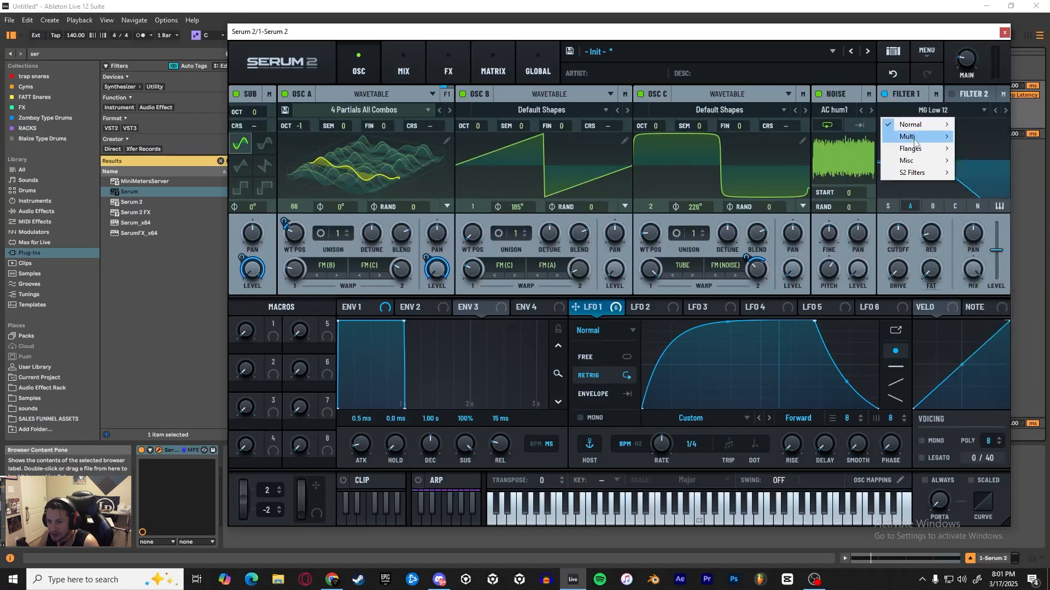
mouse_move(918, 136)
left_click(982, 221)
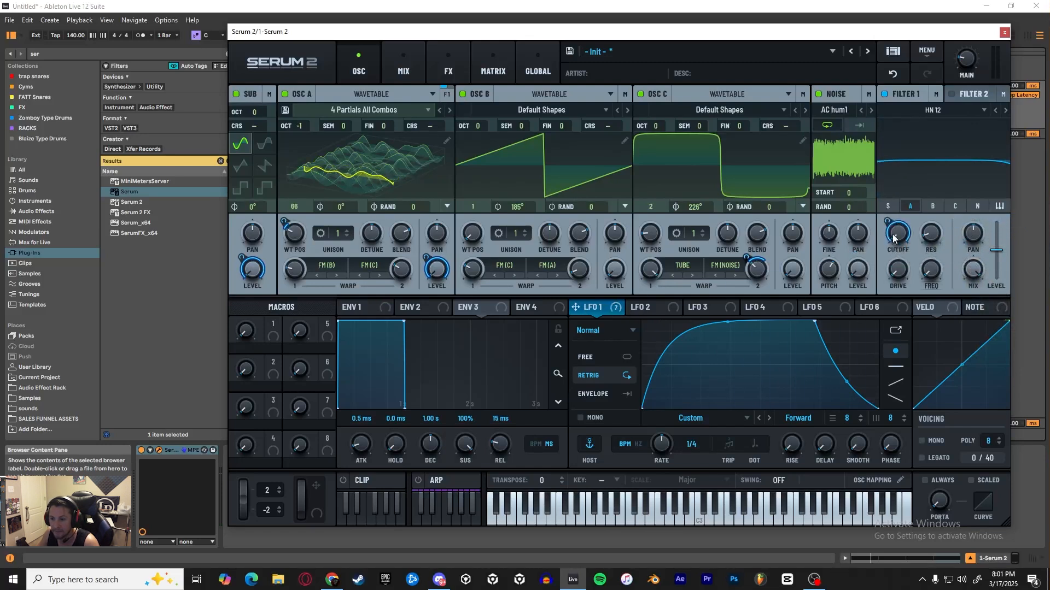
Route oscillator B, oscillator C and the sub oscillator through Filter 1
left_click(932, 207)
left_click(955, 206)
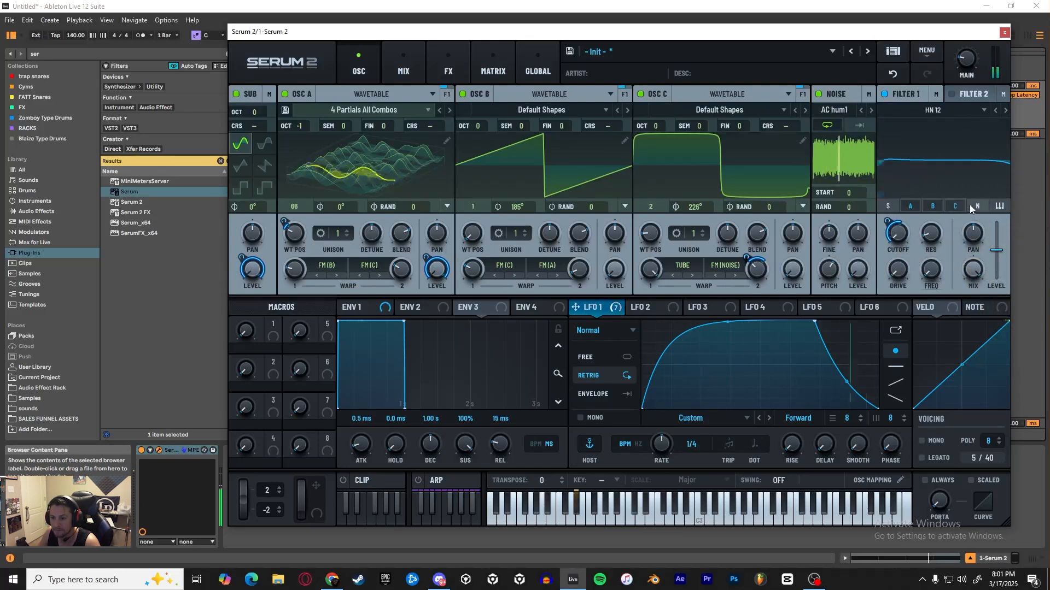
left_click(887, 206)
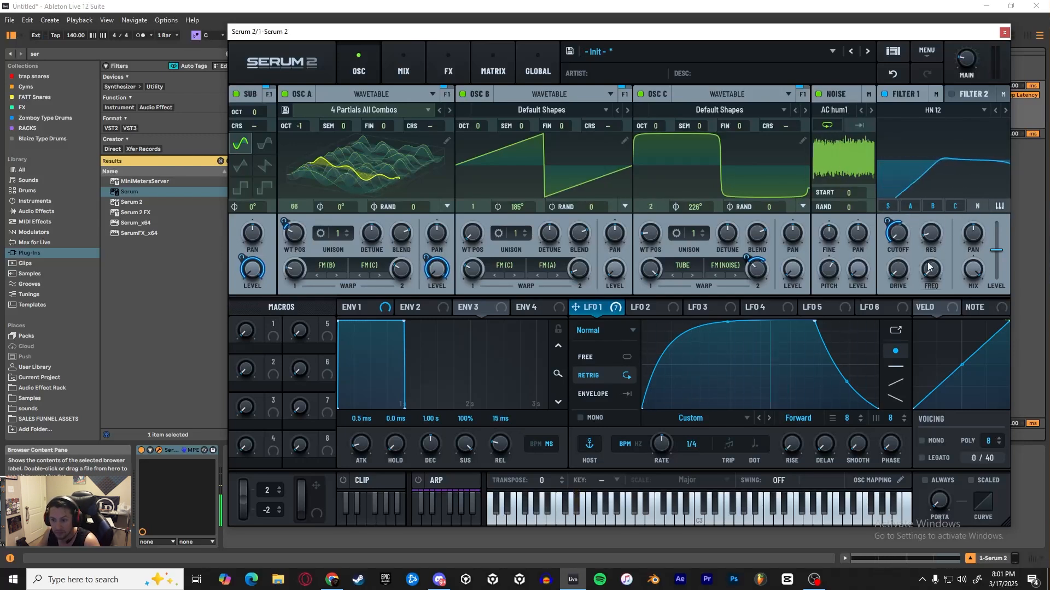
Adjust Filter 1's FREQ control and modulate it with LFO 1, raising the resonance to about 26%
left_click_drag(933, 271, 953, 175)
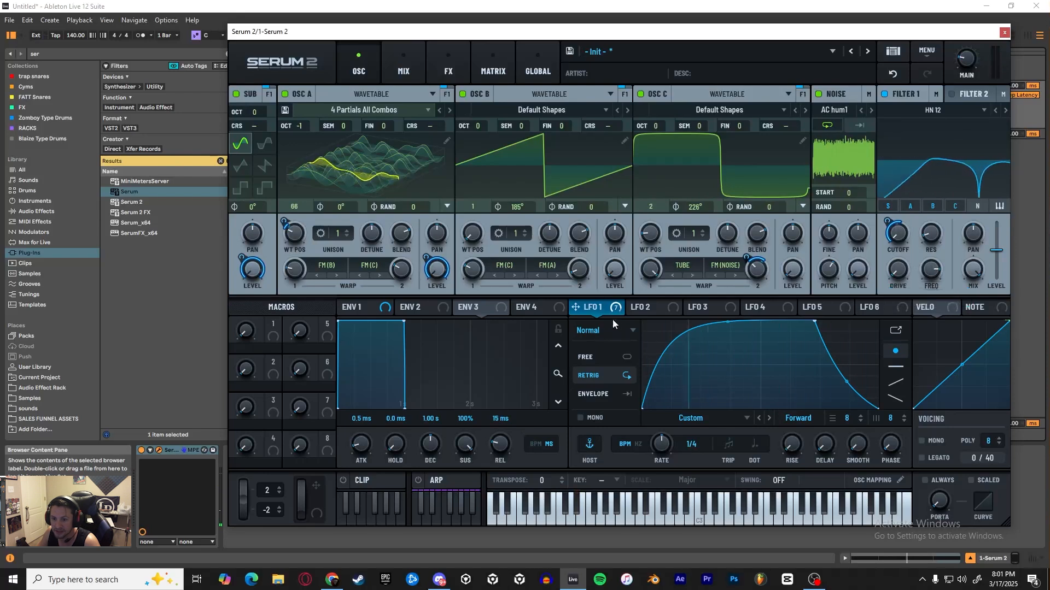
left_click_drag(576, 307, 918, 310)
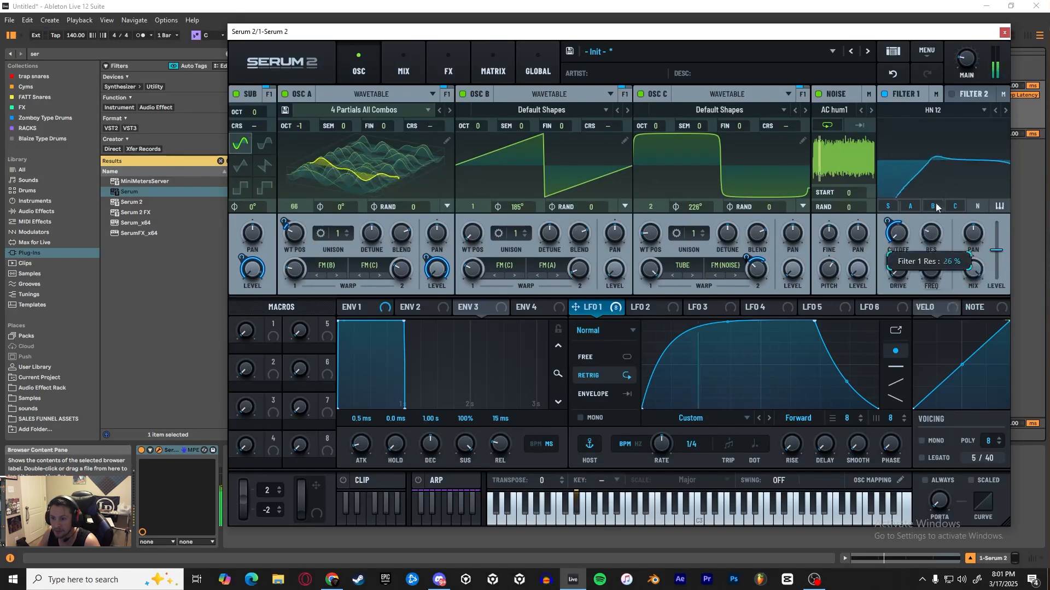
Raise Filter 1's resonance to about 41%
left_click_drag(936, 204, 940, 188)
mouse_move(921, 257)
left_mouse_down()
mouse_move(933, 251)
mouse_move(932, 266)
left_mouse_up()
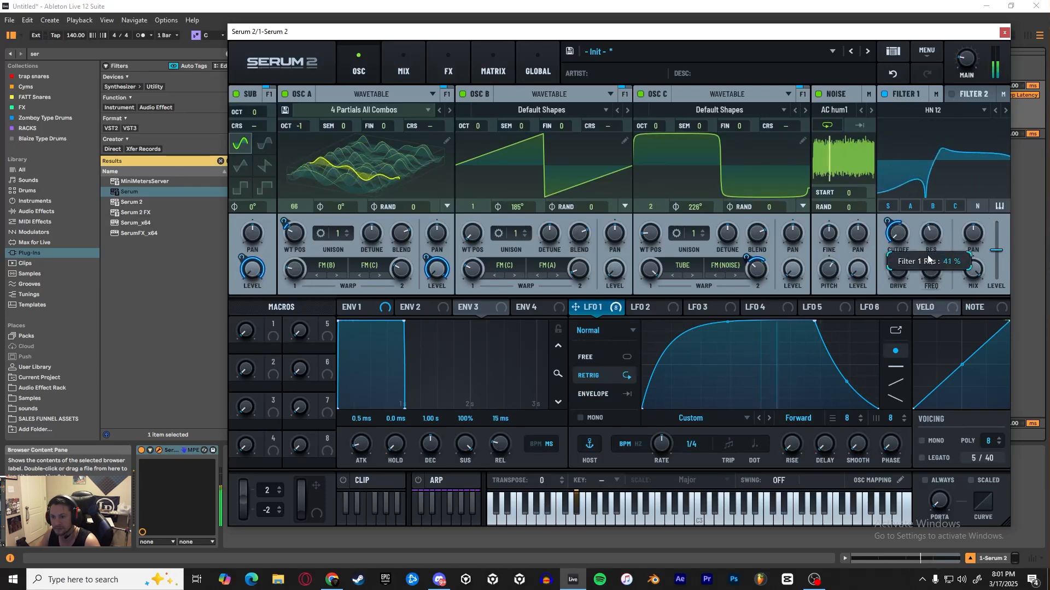
Add a Filter effect at the end of the main effects chain and set its type to BN 12
left_click(402, 59)
left_click(449, 65)
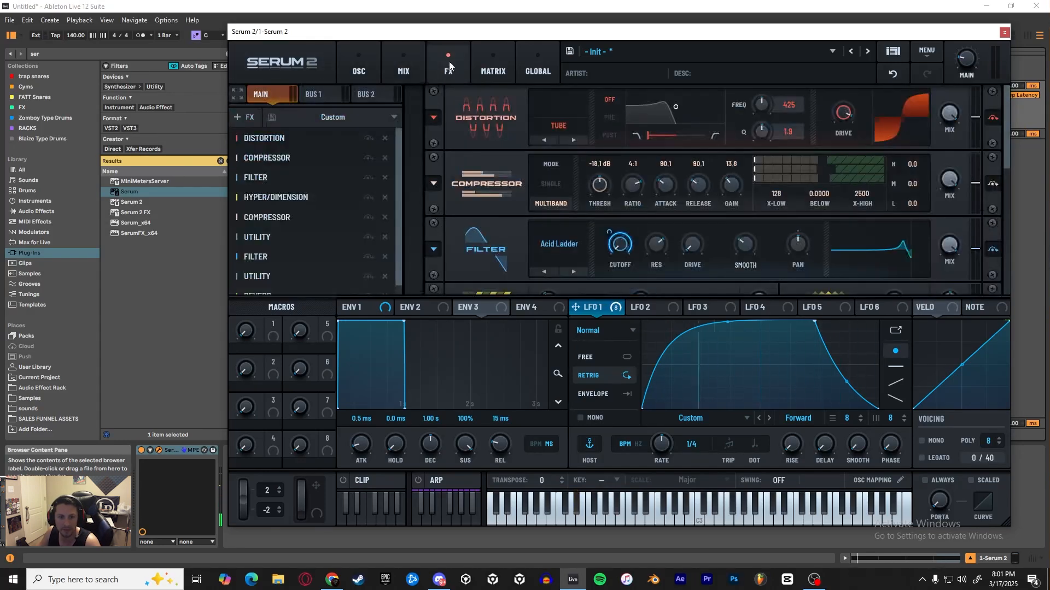
scroll(258, 253, "down", 1)
left_click(244, 117)
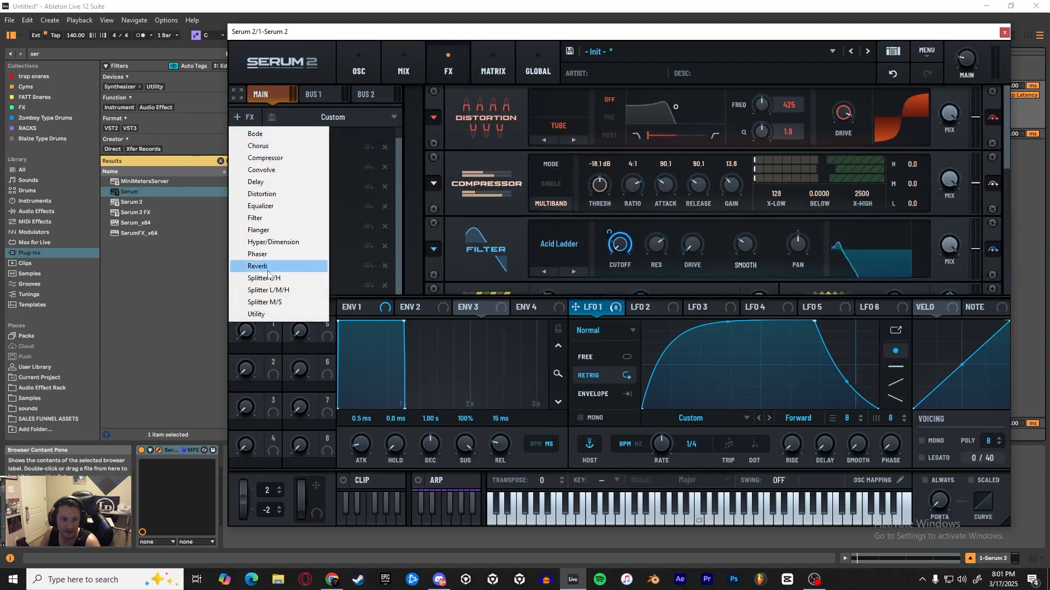
left_click(274, 218)
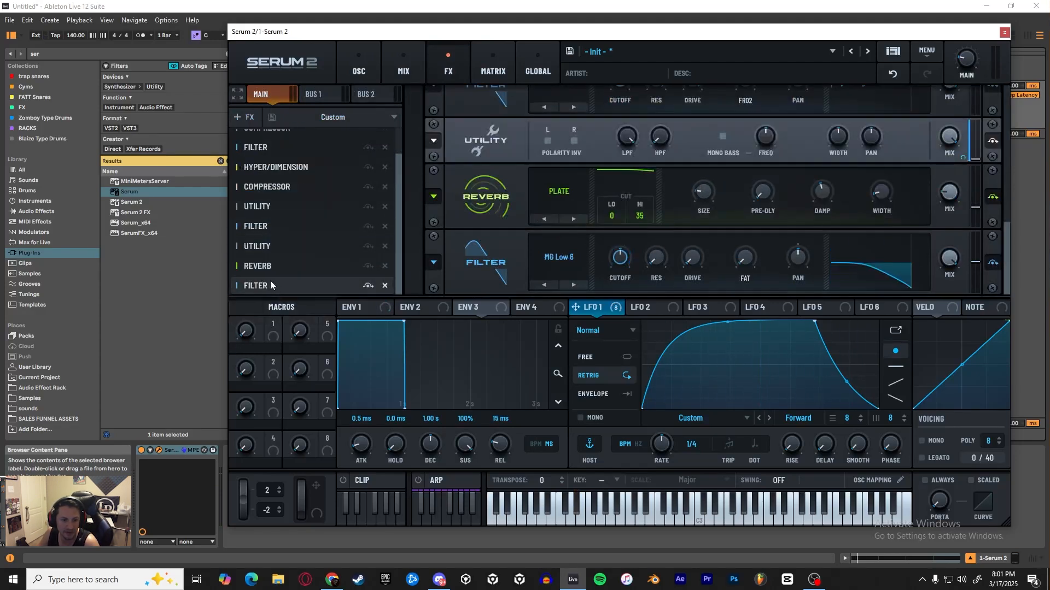
left_click(557, 258)
mouse_move(572, 297)
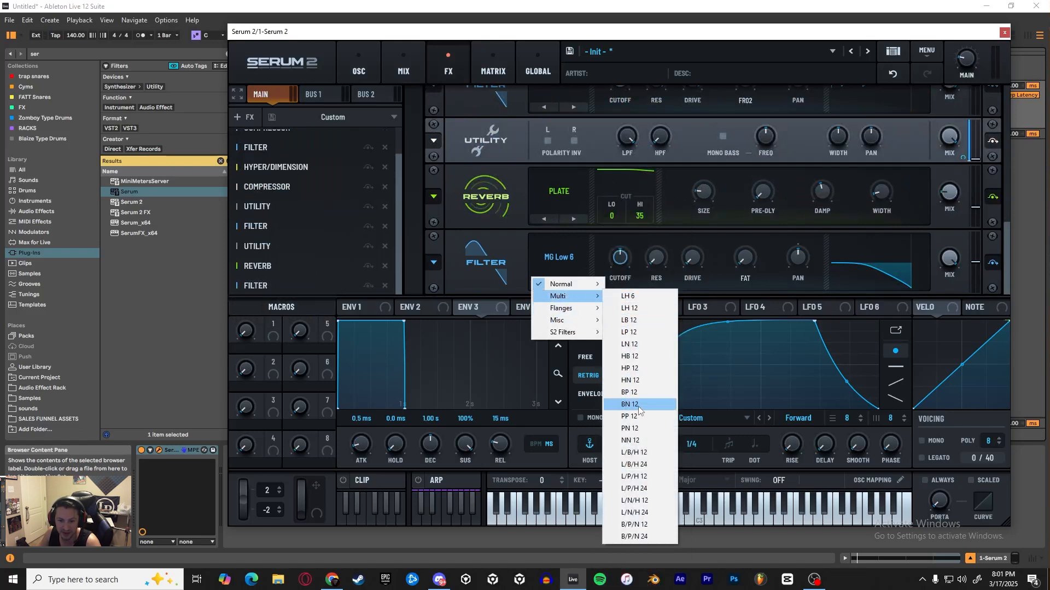
left_click(639, 407)
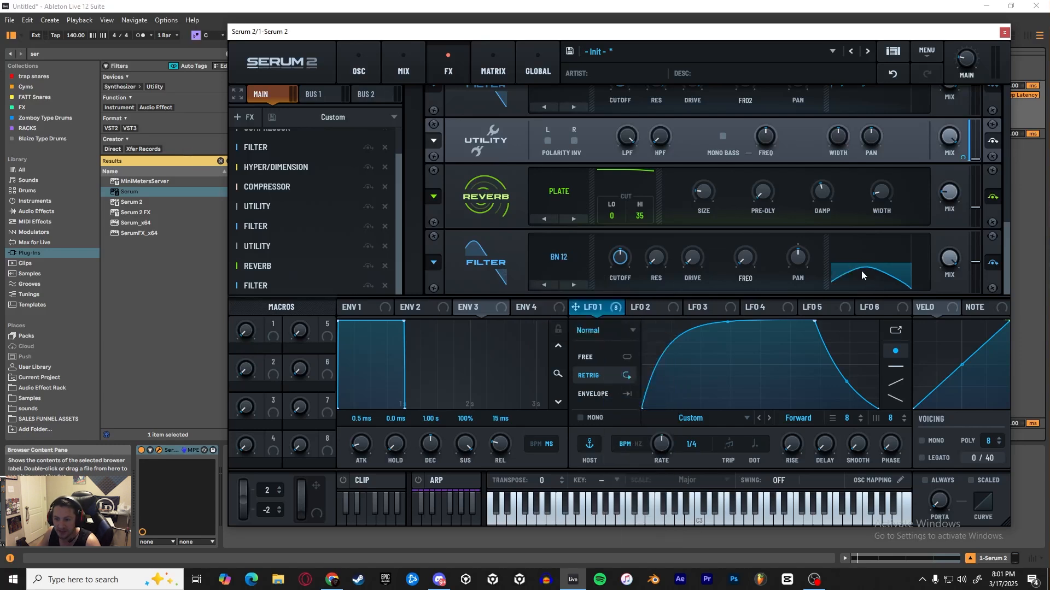
Modulate the BN 12 filter effect's cutoff with LFO 1 and move the effect directly after the Distortion
mouse_move(616, 267)
left_mouse_down()
mouse_move(604, 291)
mouse_move(608, 267)
left_mouse_up()
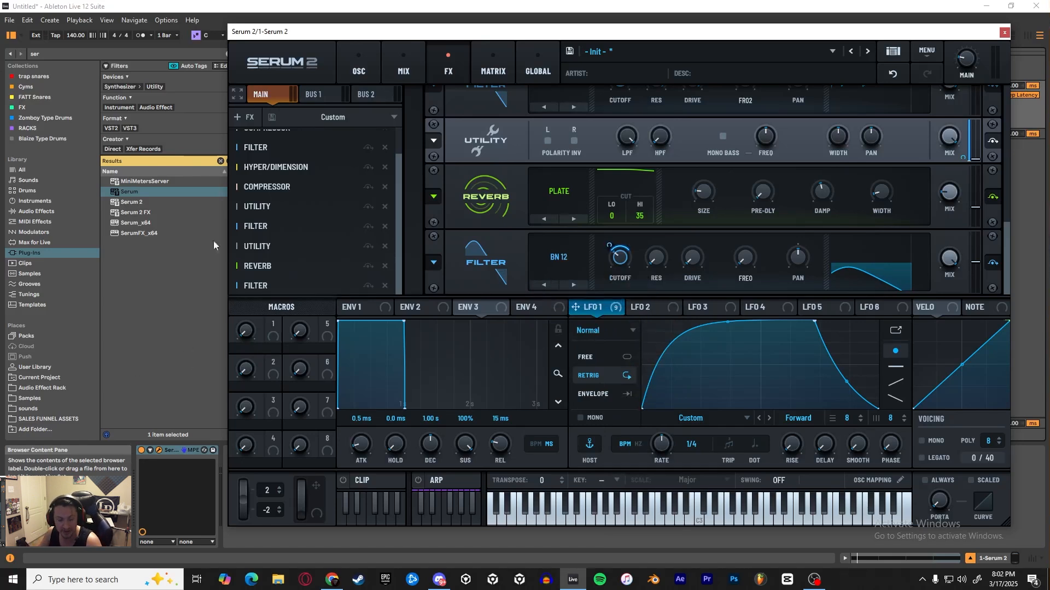
key("space")
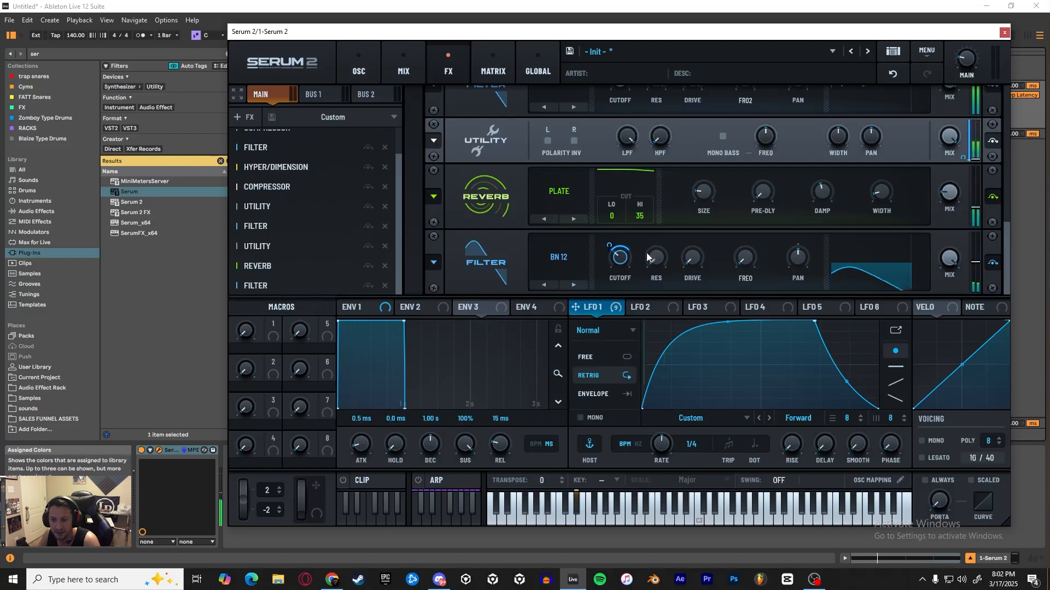
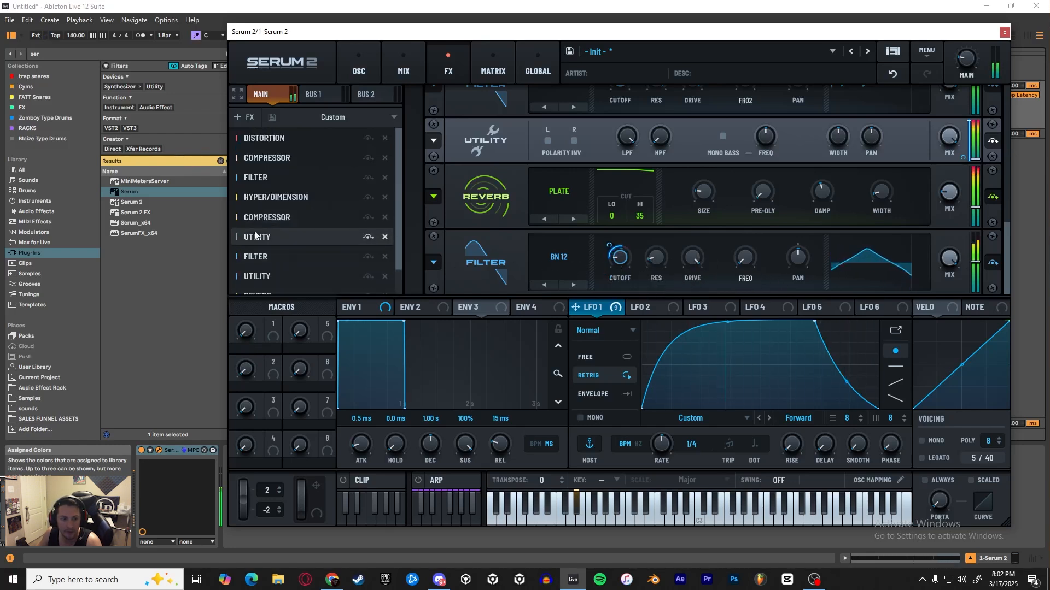
scroll(257, 230, "up", 3)
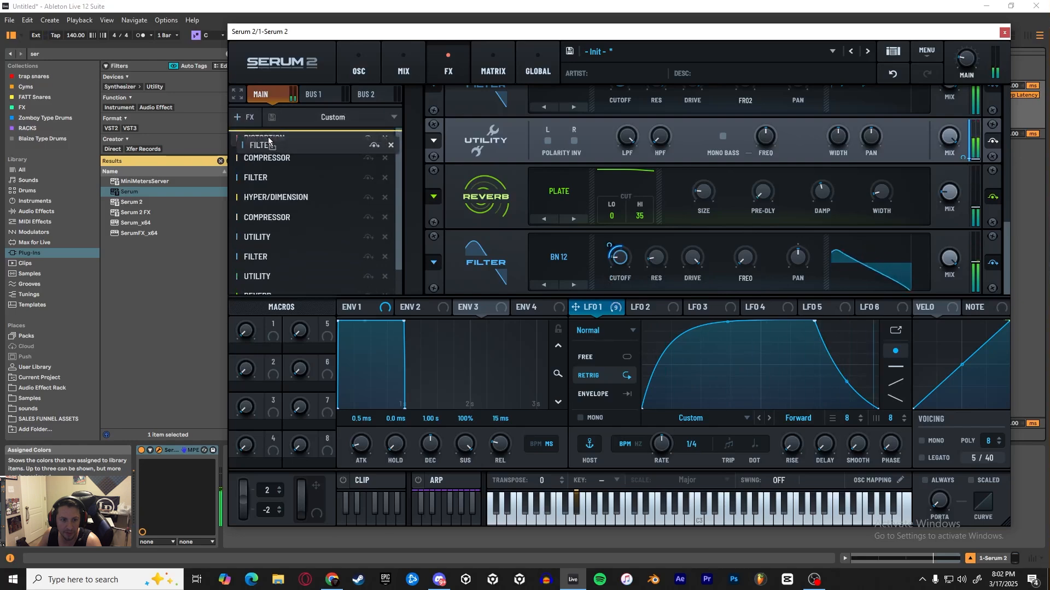
left_click_drag(268, 137, 270, 165)
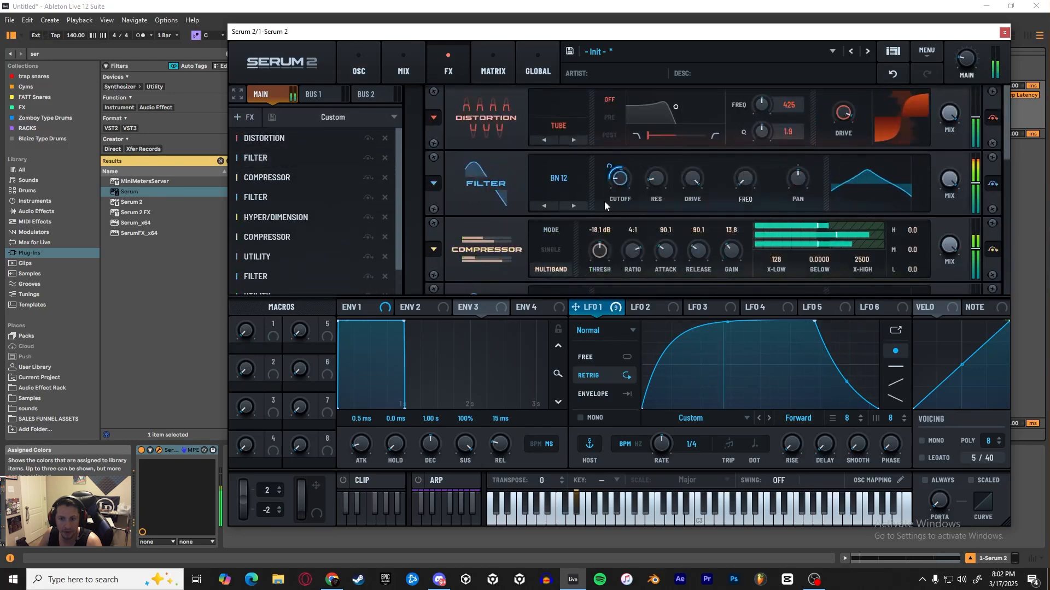
Adjust the resonance and FREQ of the BN 12 filter effect while the patch plays
mouse_move(653, 179)
left_mouse_down()
mouse_move(654, 156)
mouse_move(650, 192)
left_mouse_up()
left_click_drag(745, 178, 772, 129)
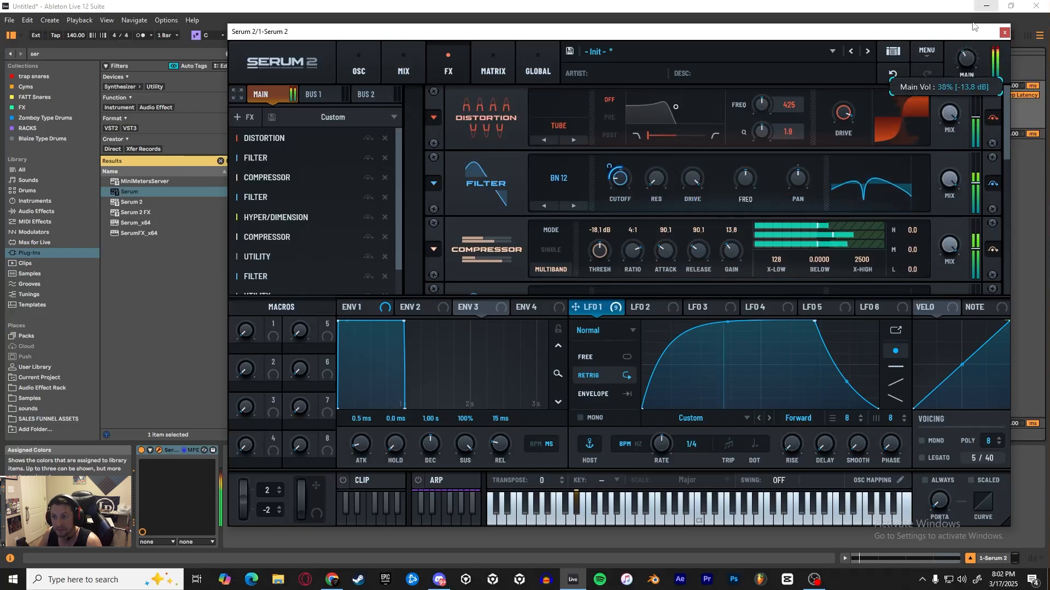
scroll(286, 246, "down", 1)
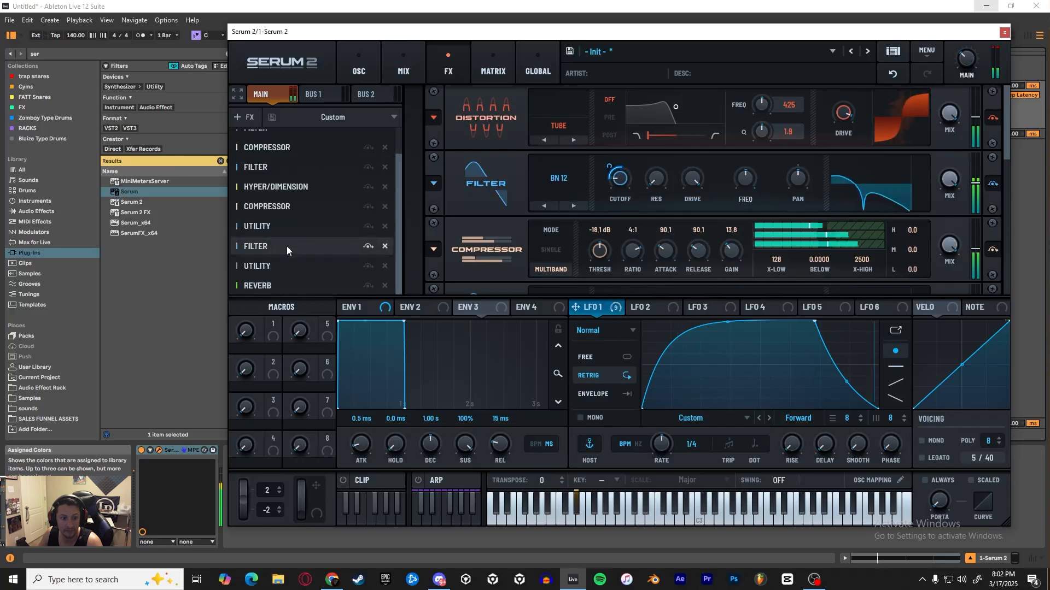
left_click(244, 117)
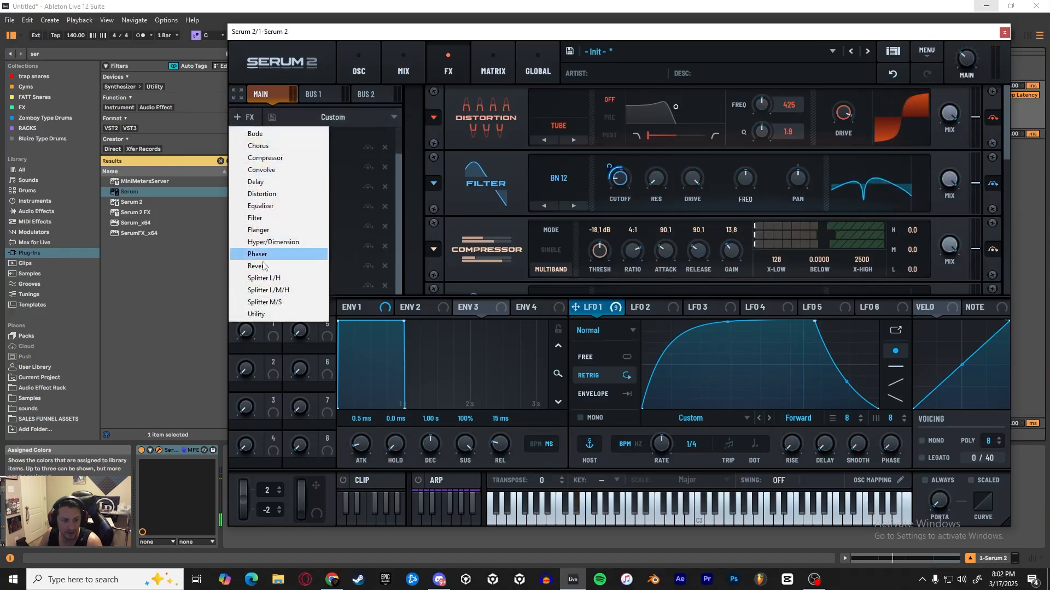
left_click(257, 315)
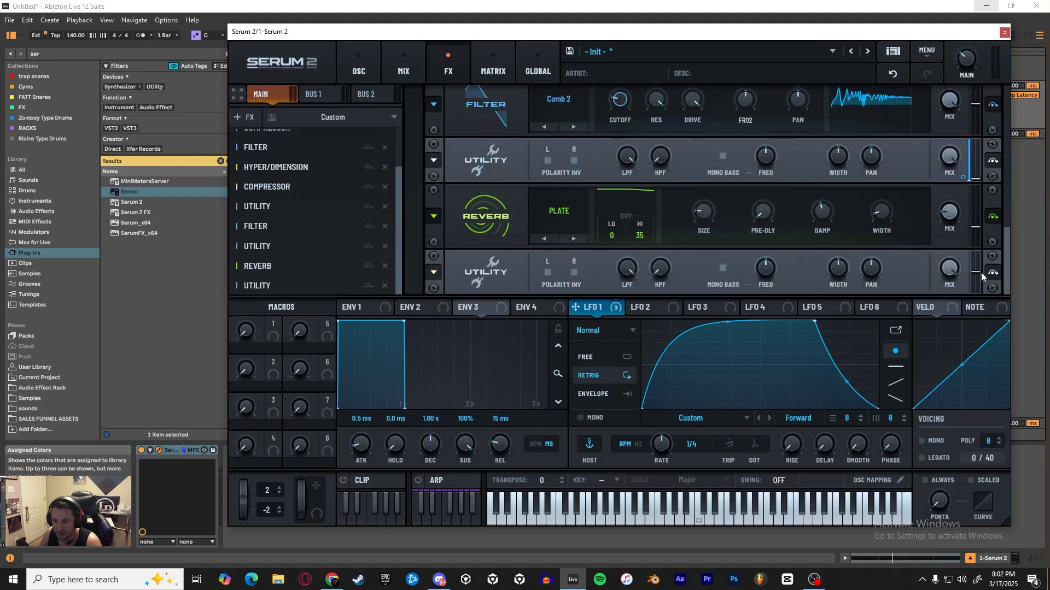
left_click_drag(976, 276, 941, 472)
left_click_drag(584, 310, 267, 284)
left_click(385, 286)
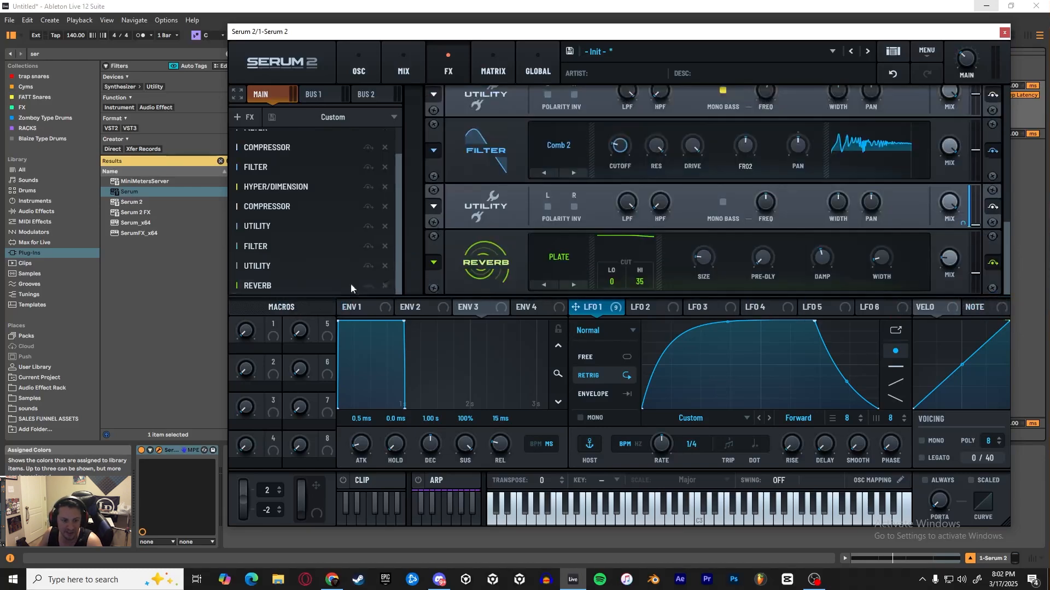
Enable Filter 2 for the oscillators and set its type to Combs
left_click(358, 65)
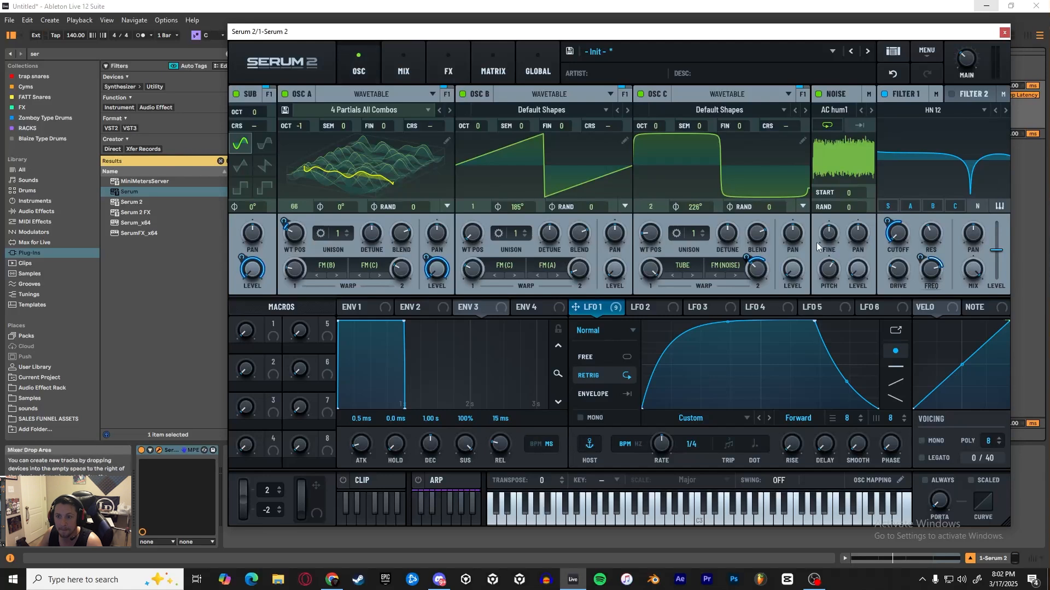
left_click(953, 94)
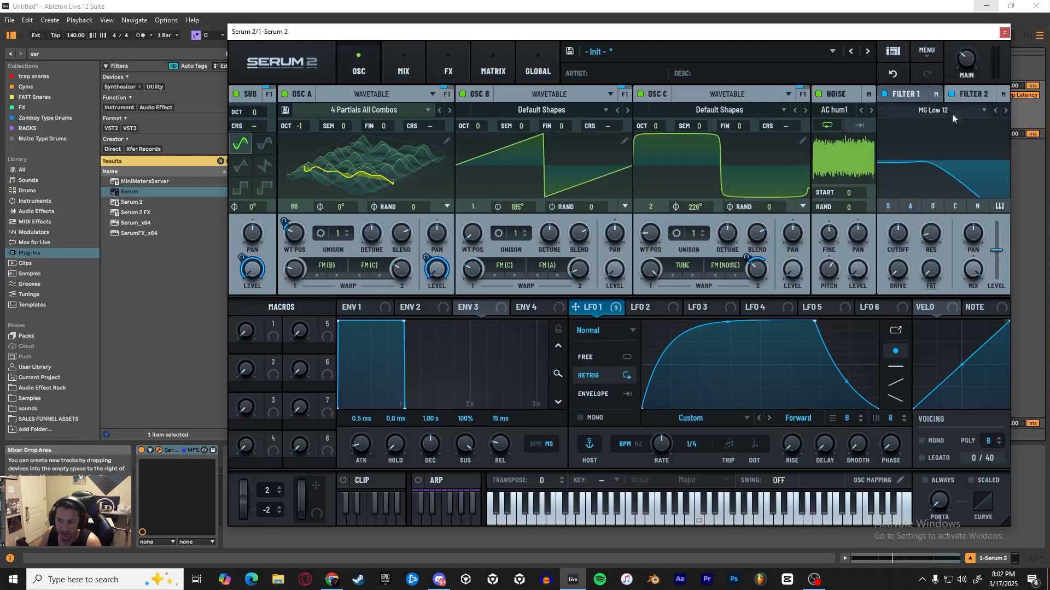
left_click(912, 112)
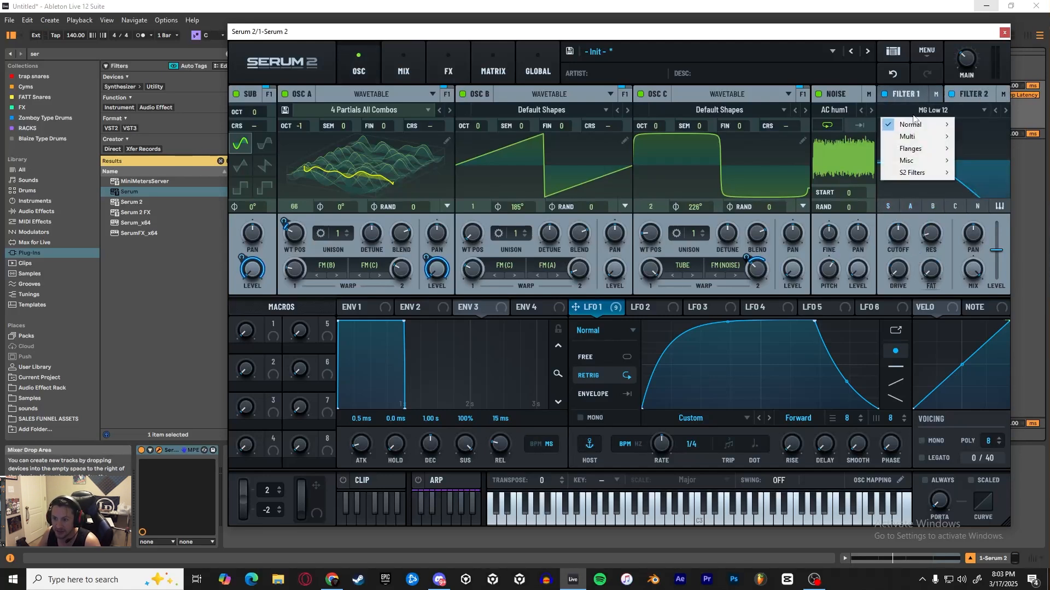
mouse_move(910, 161)
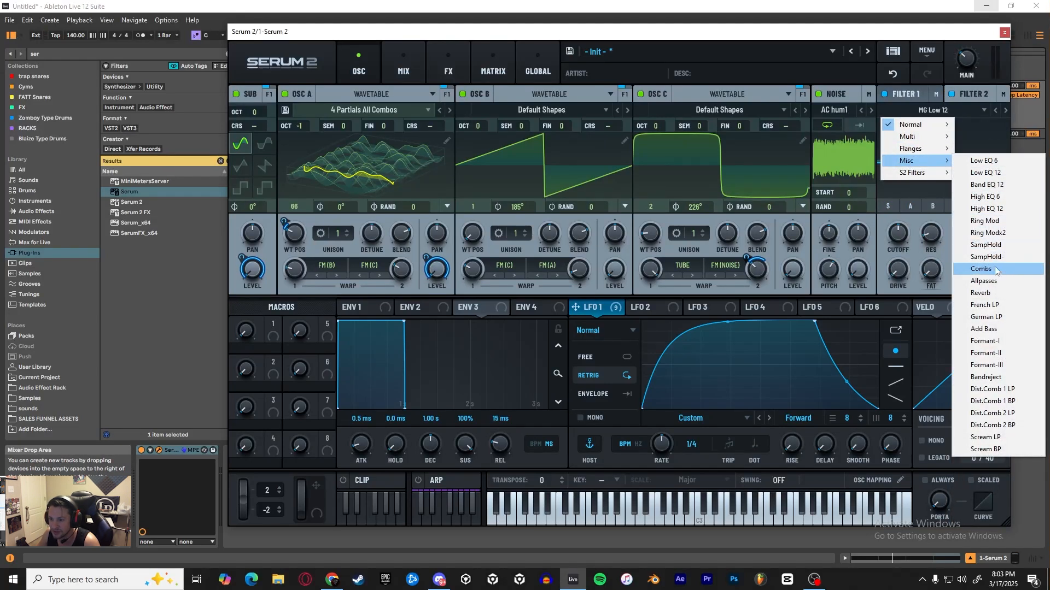
left_click(992, 270)
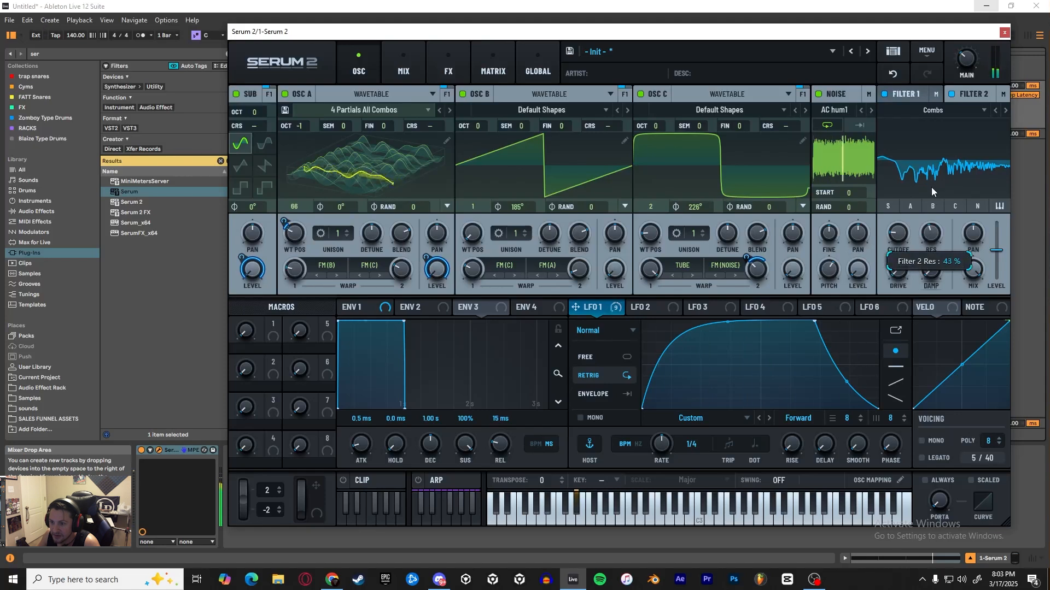
Try different resonance, mix and cutoff settings on the Combs filter, and switch Filter 2 off
left_click_drag(931, 234, 941, 195)
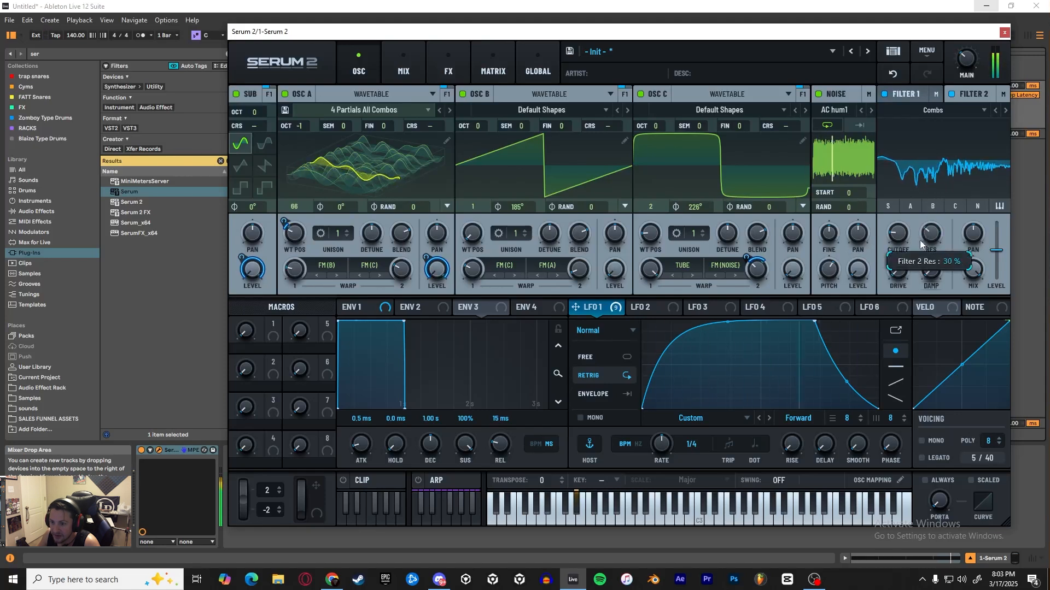
left_click_drag(898, 208, 954, 149)
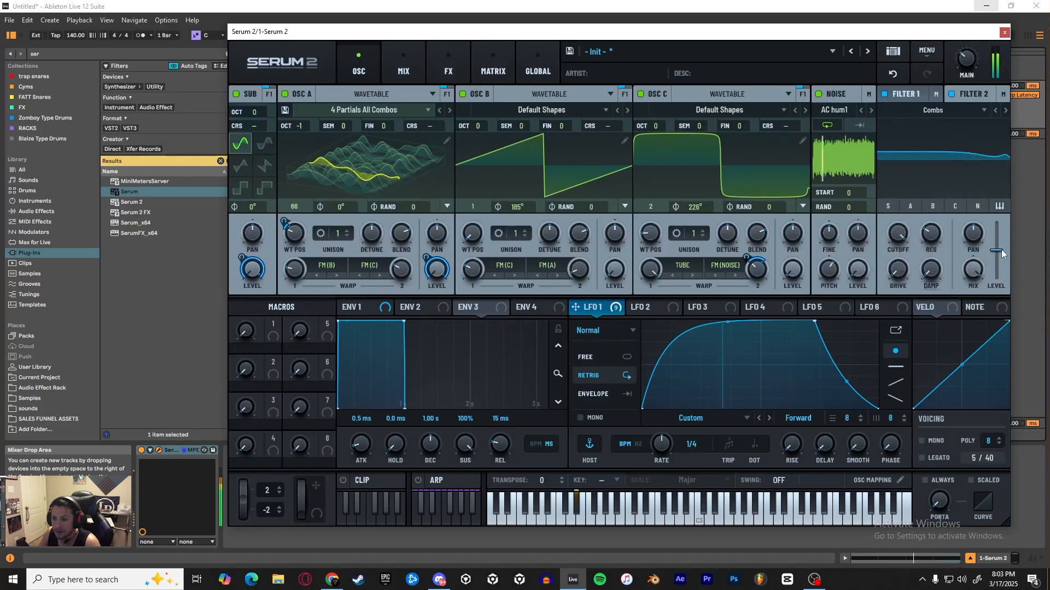
left_click_drag(973, 269, 1008, 121)
left_click_drag(897, 235, 898, 315)
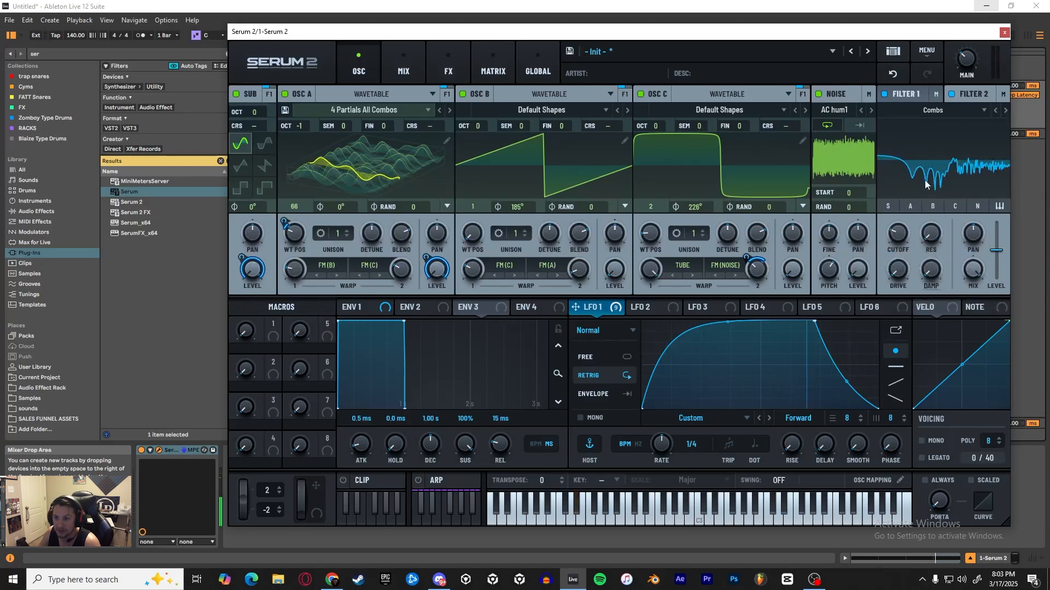
left_click(952, 94)
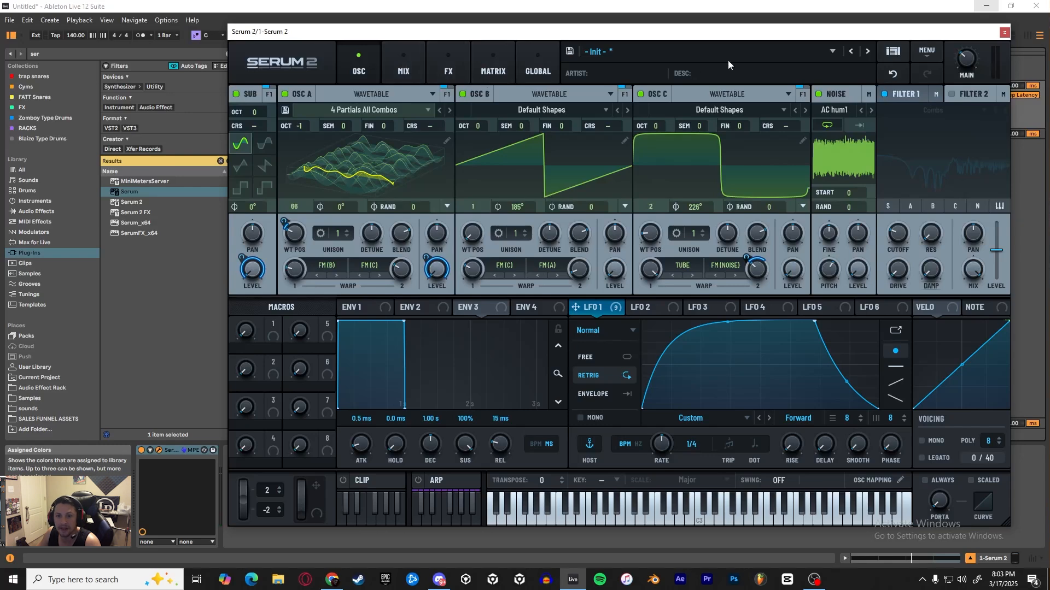
Initialize the preset and switch oscillator A from Wavetable to Multisample mode
left_click(926, 52)
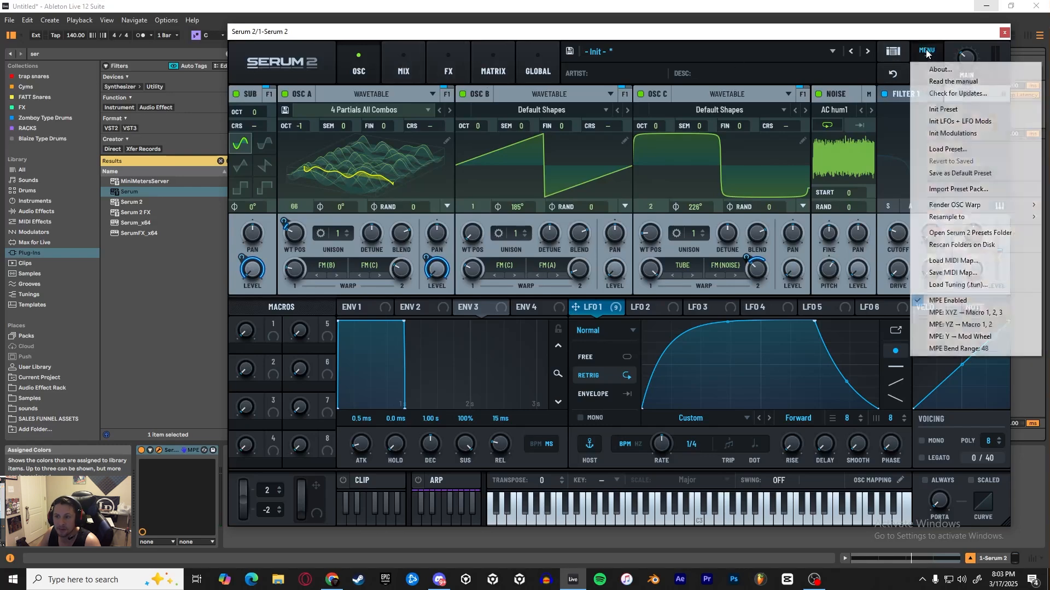
left_click(943, 109)
left_click(366, 94)
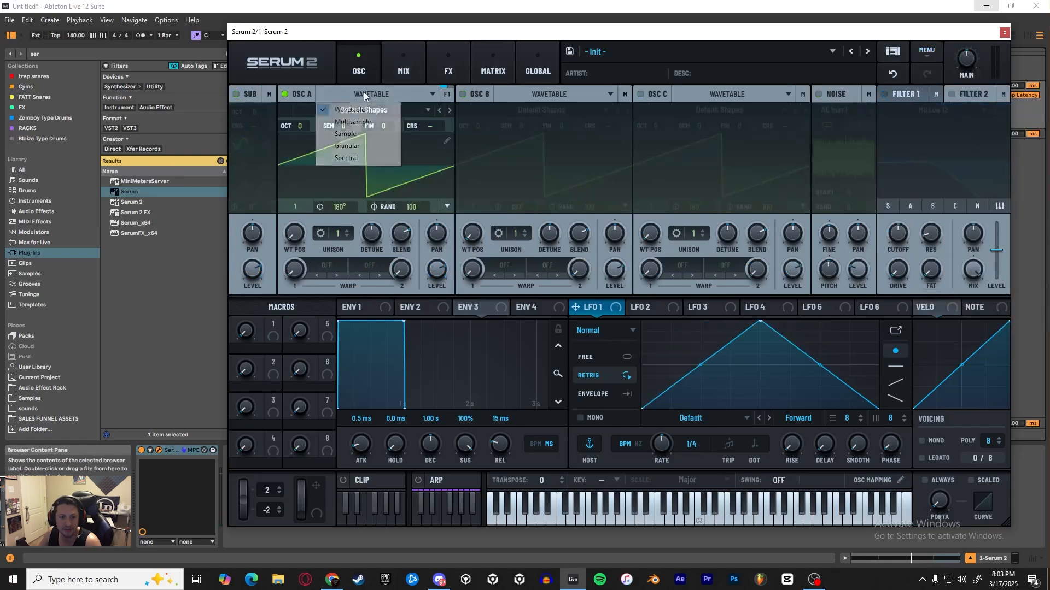
left_click(356, 122)
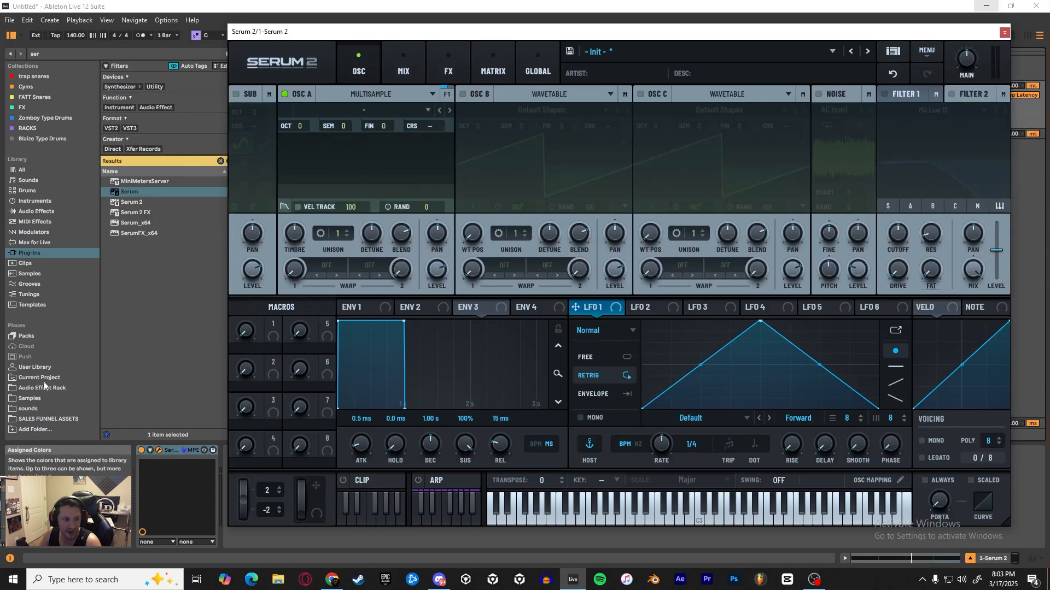
Preview the brass sample in the instrument one shots of the IVORY Outer Space pack in the sounds folder
left_click(31, 409)
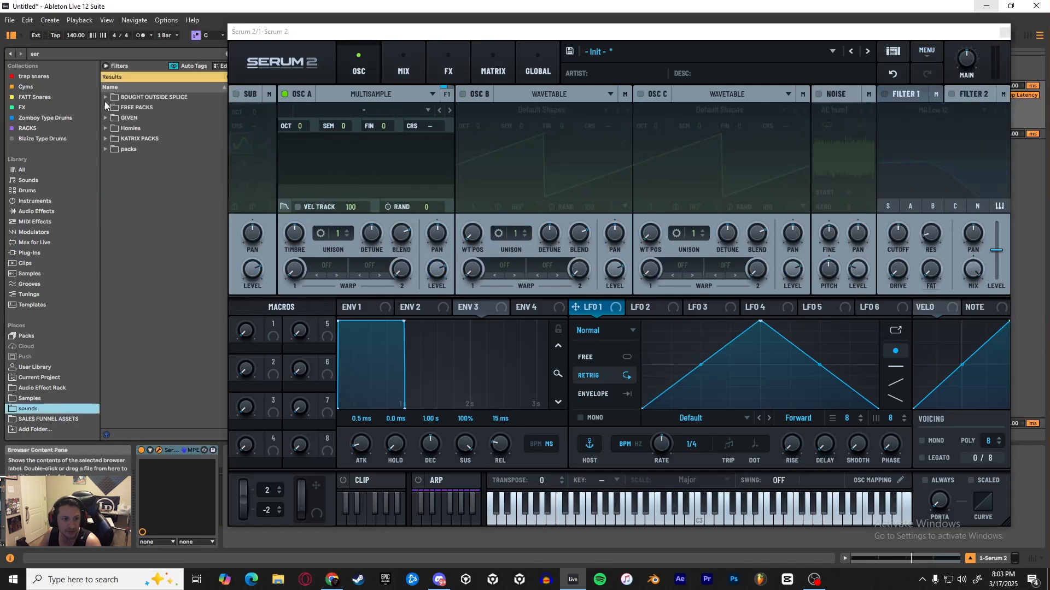
left_click(105, 97)
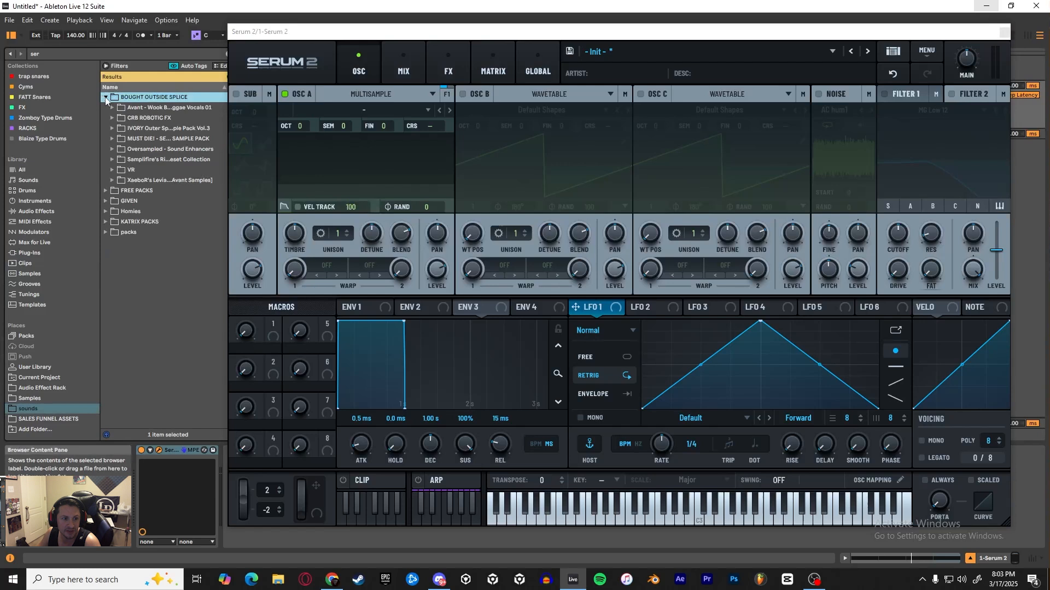
left_click(112, 129)
left_click(119, 159)
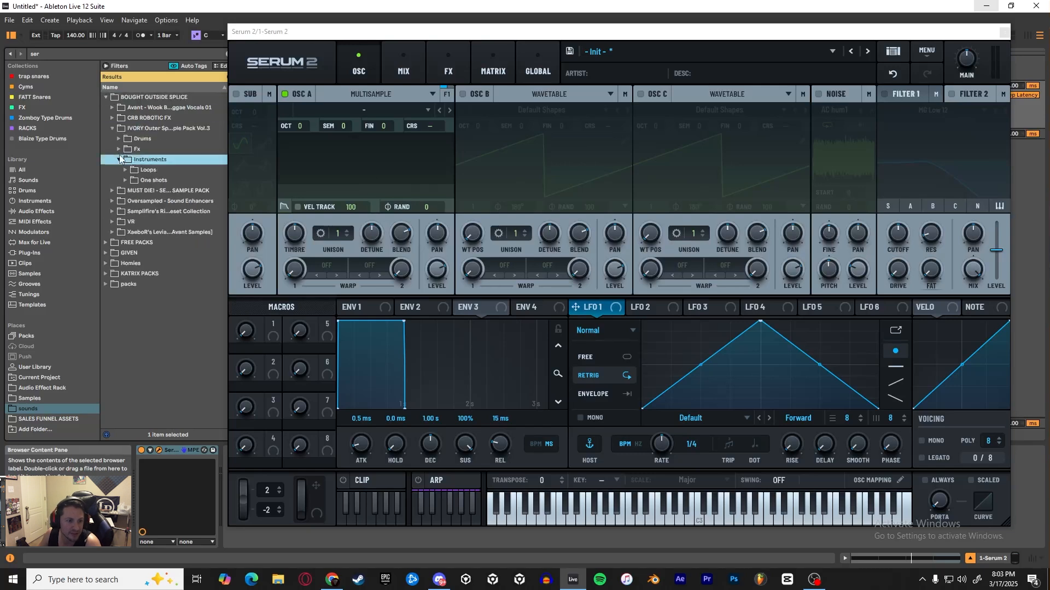
left_click(126, 180)
left_click(170, 202)
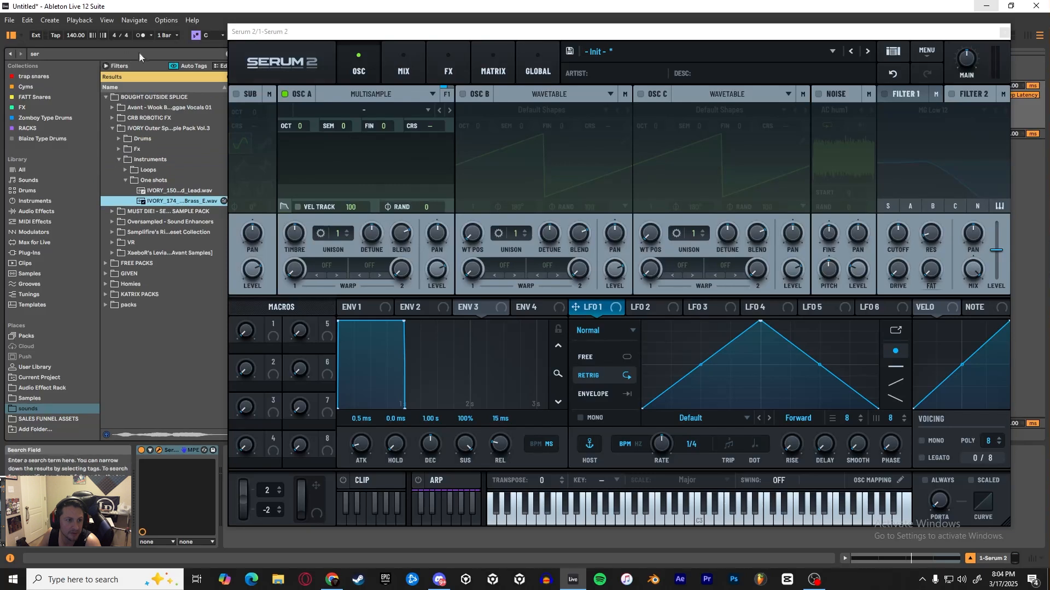
Move the synth window clear of the browser, clear the browser search, and widen the browser's name column
left_click_drag(325, 27, 382, 39)
left_click(231, 77)
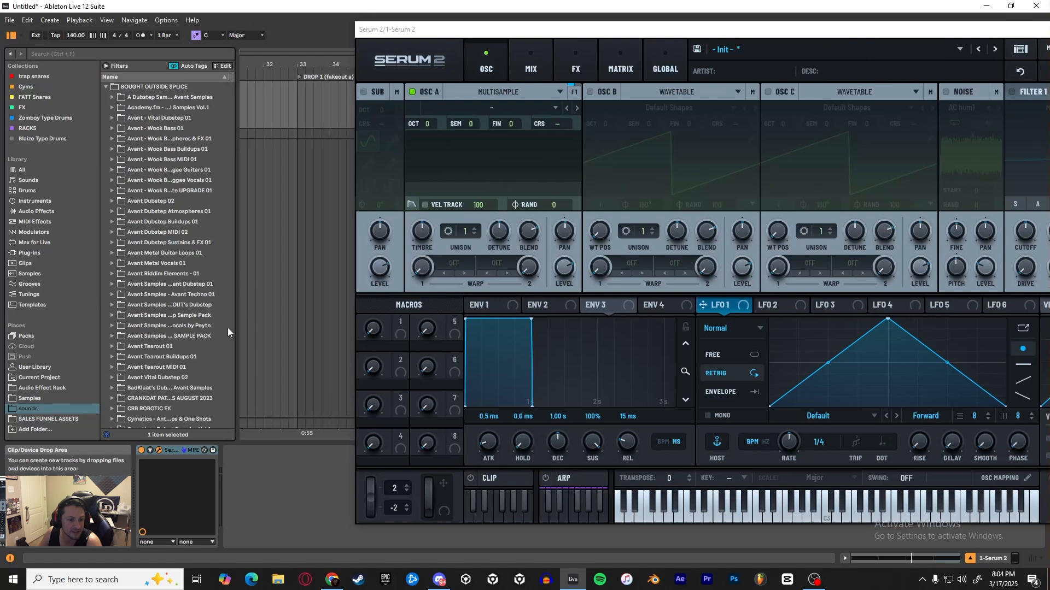
left_click_drag(236, 327, 274, 323)
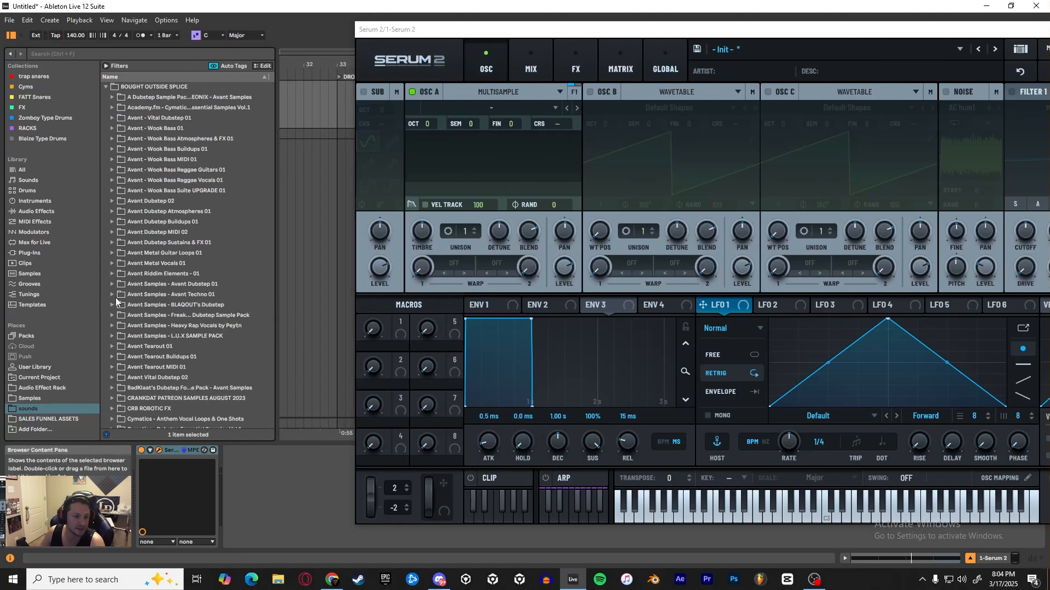
Try to load Bass One Shot 02 E from the Avant Tearout 01 pack's Bass One Shots folder into oscillator A
left_click(109, 343)
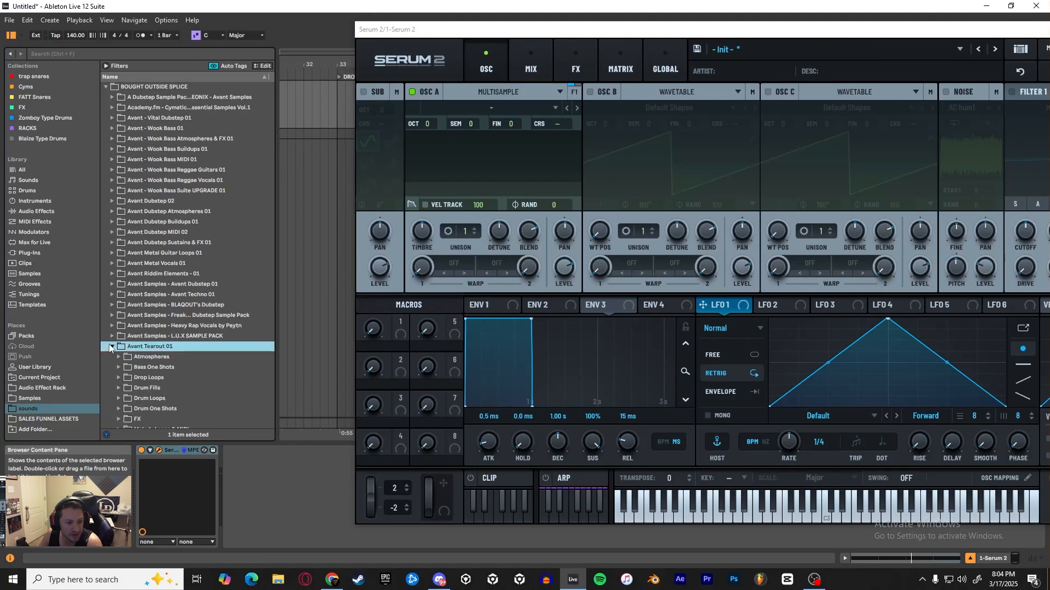
left_click(117, 368)
scroll(161, 392, "down", 1)
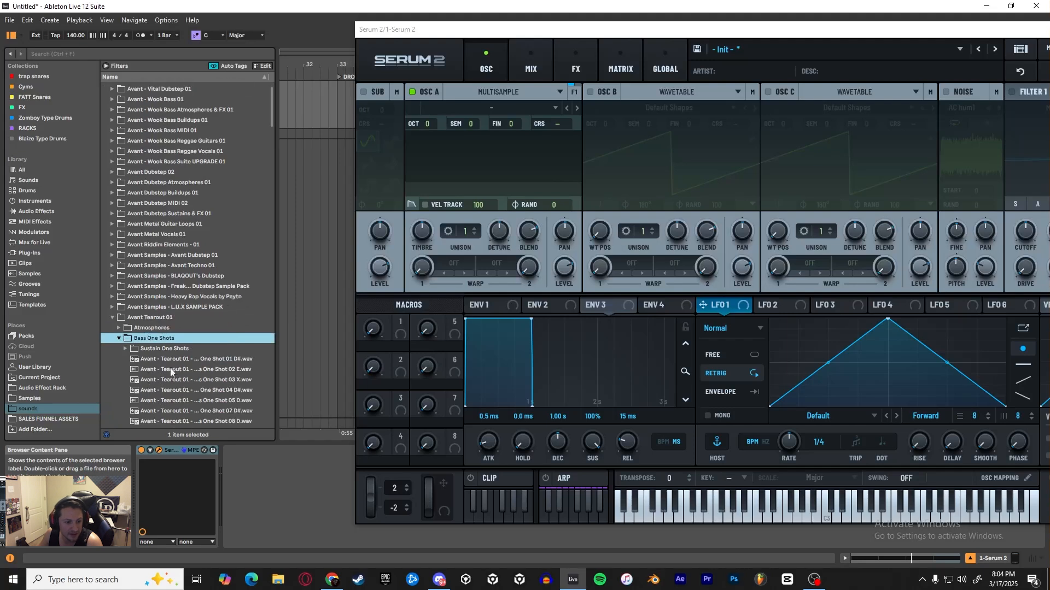
left_click(170, 359)
left_click(176, 370)
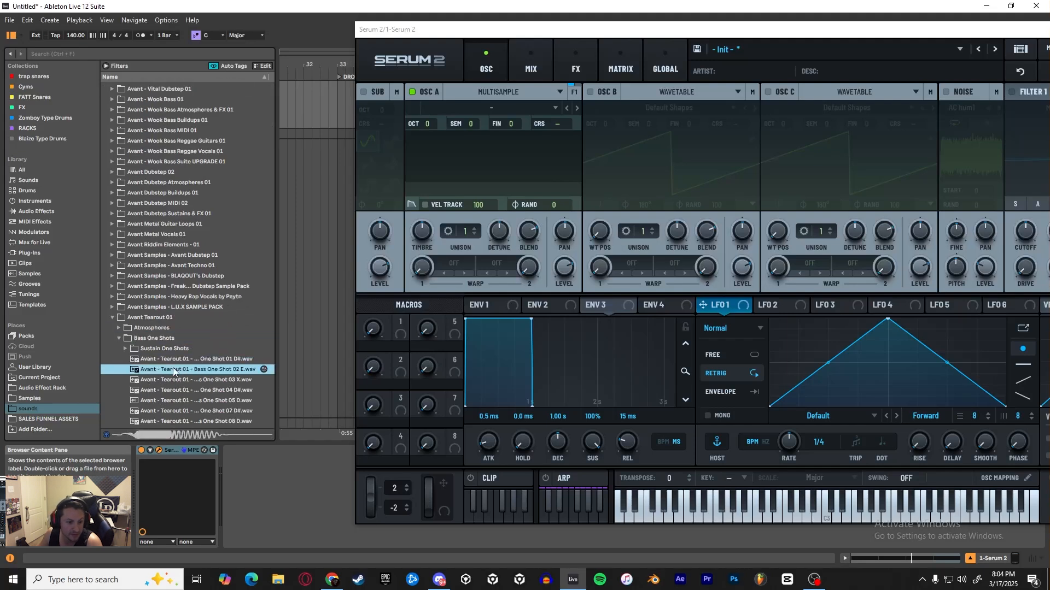
left_click_drag(175, 372, 542, 218)
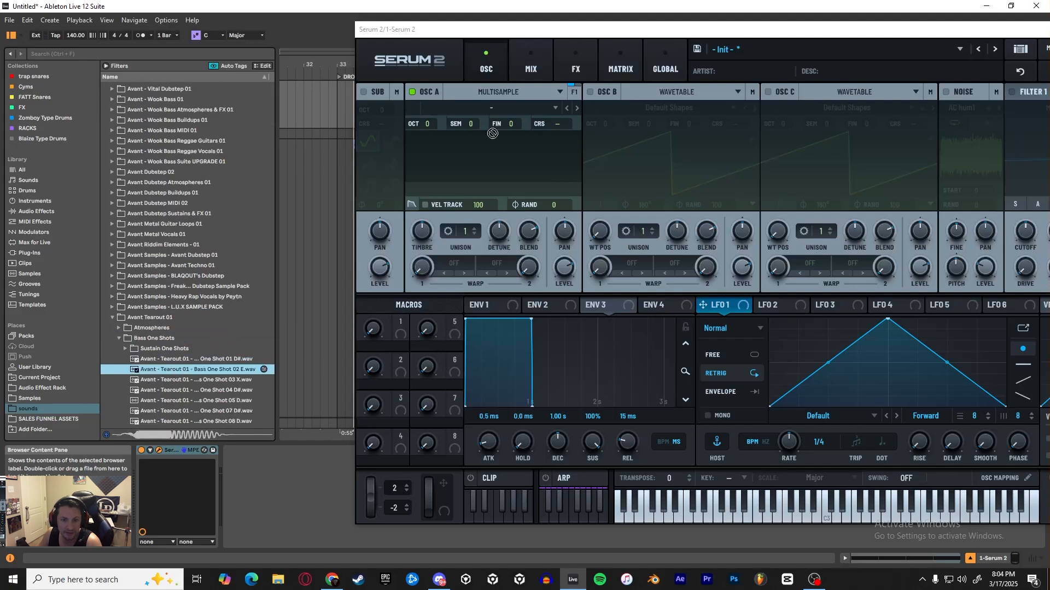
left_click_drag(492, 134, 483, 159)
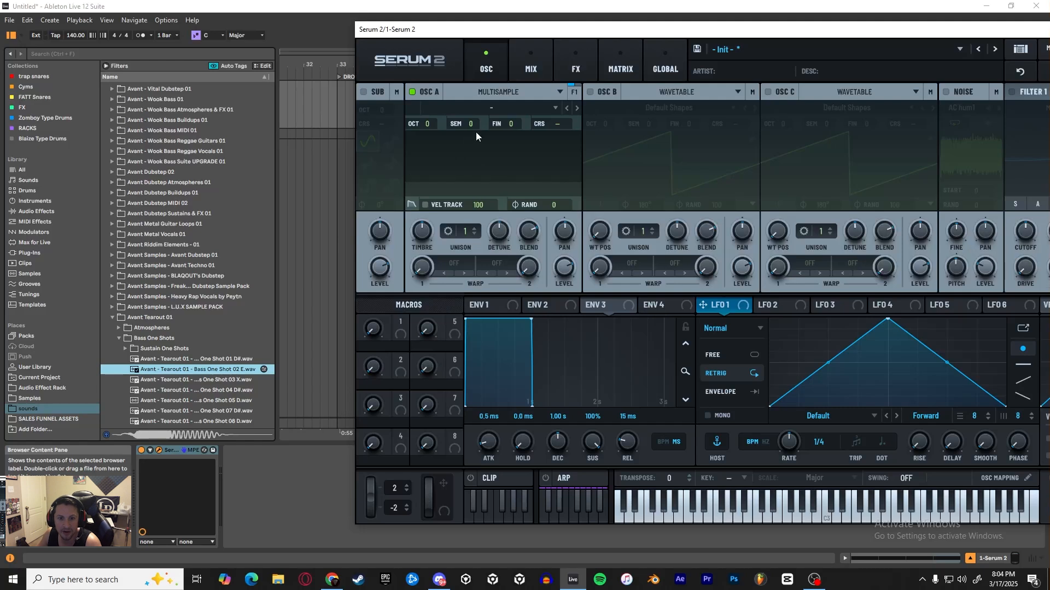
Load the factory Choir multisample Ah Both in oscillator A
left_click(552, 107)
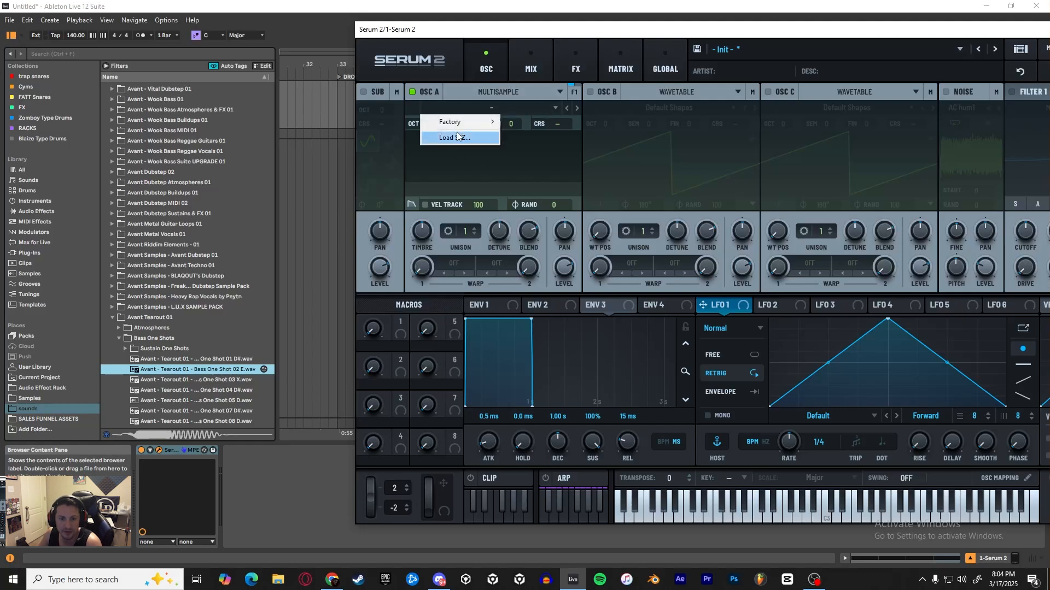
mouse_move(459, 122)
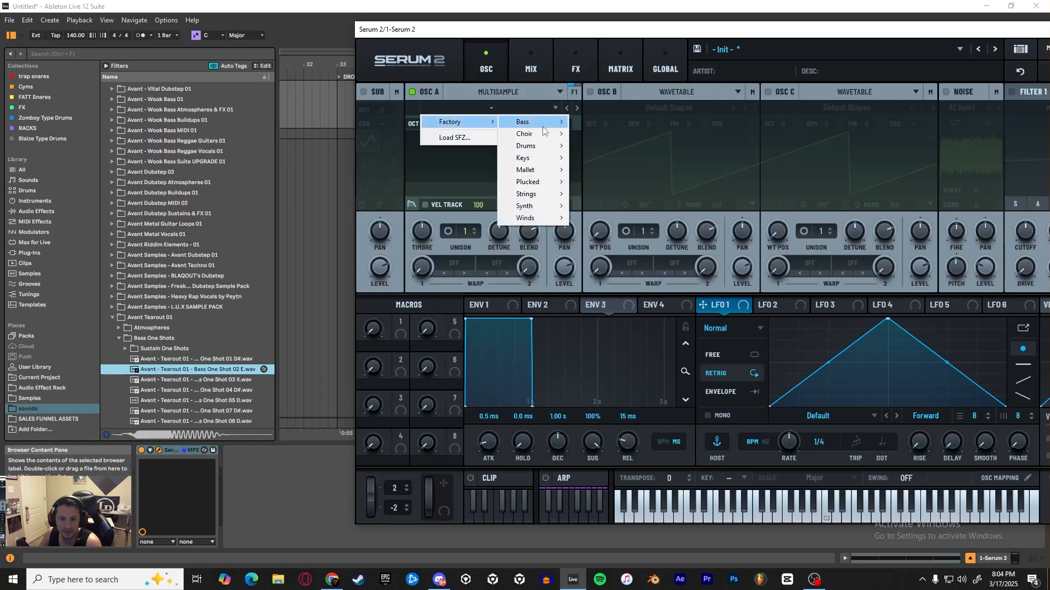
mouse_move(543, 130)
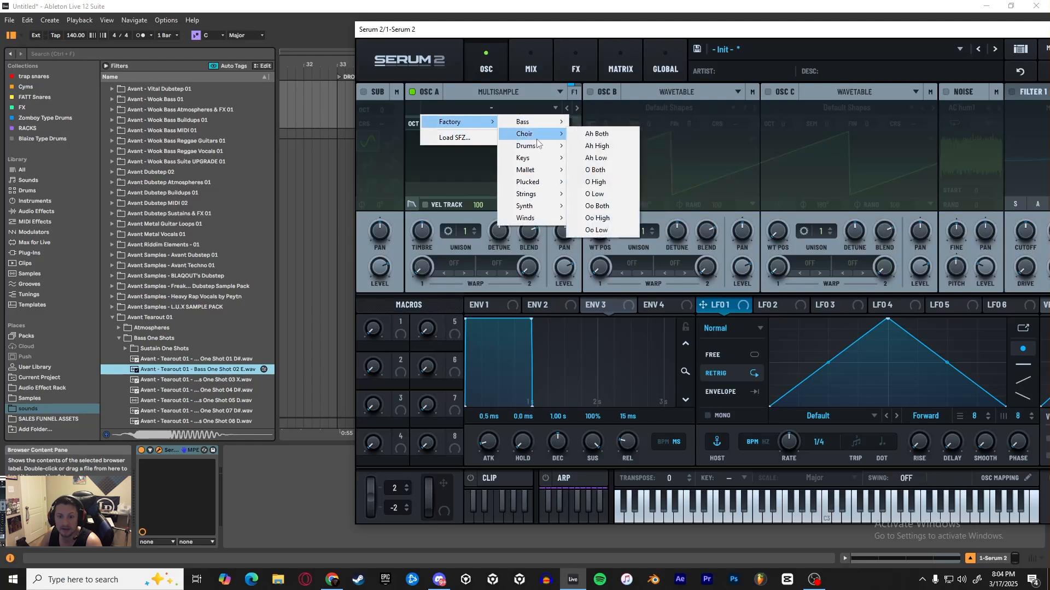
left_click(594, 136)
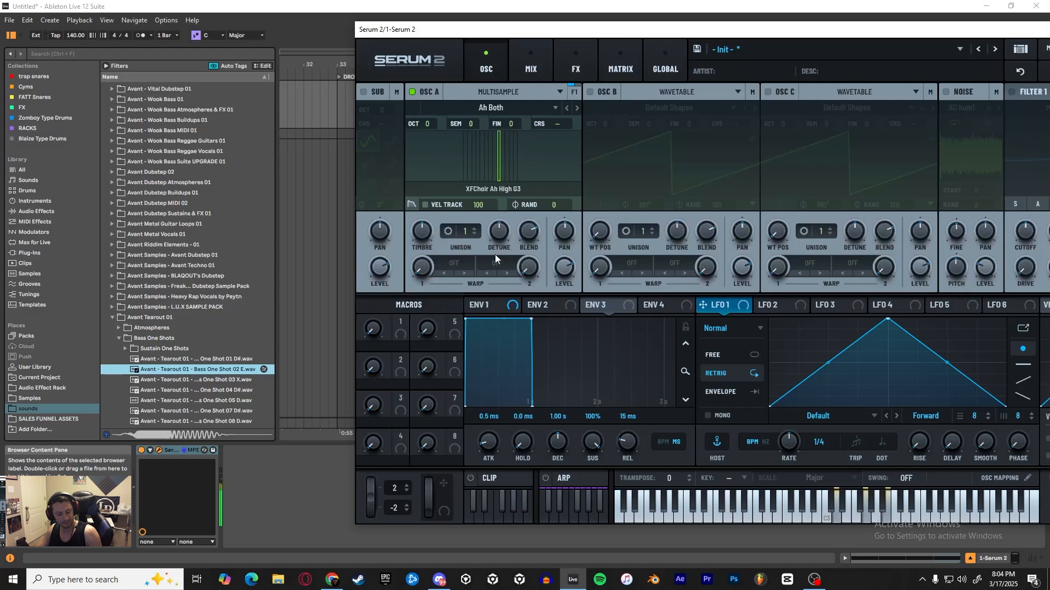
Add a Reverb to the main effects chain
left_click(537, 59)
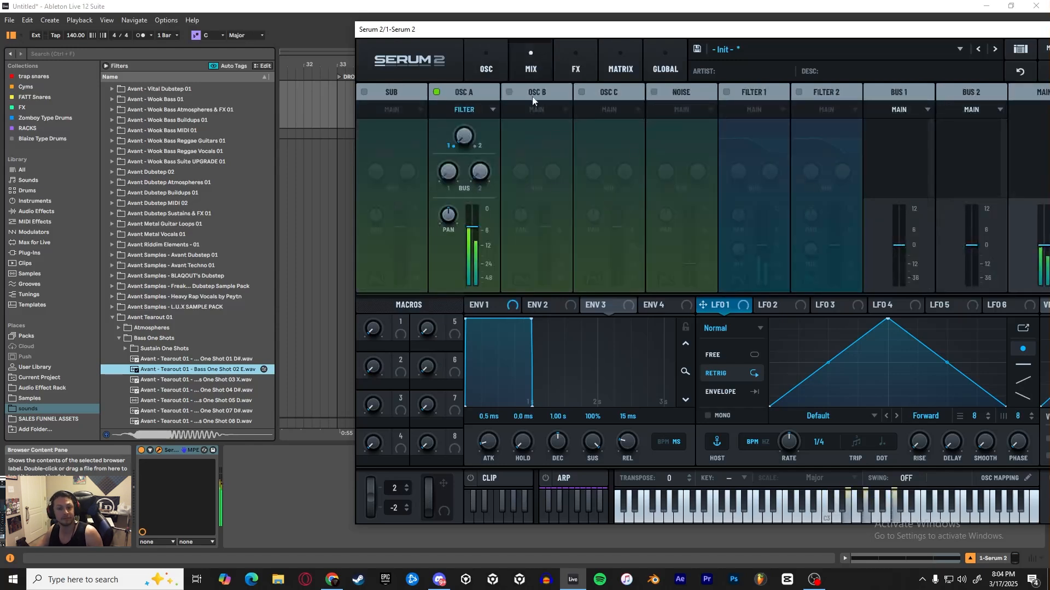
left_click(576, 63)
left_click(362, 116)
left_click(390, 267)
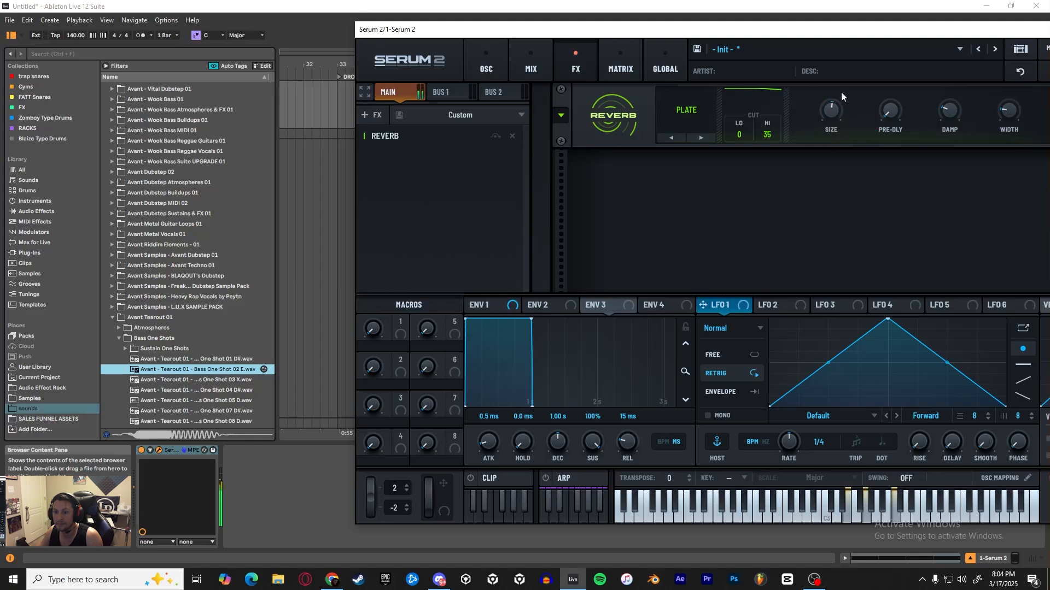
mouse_move(830, 121)
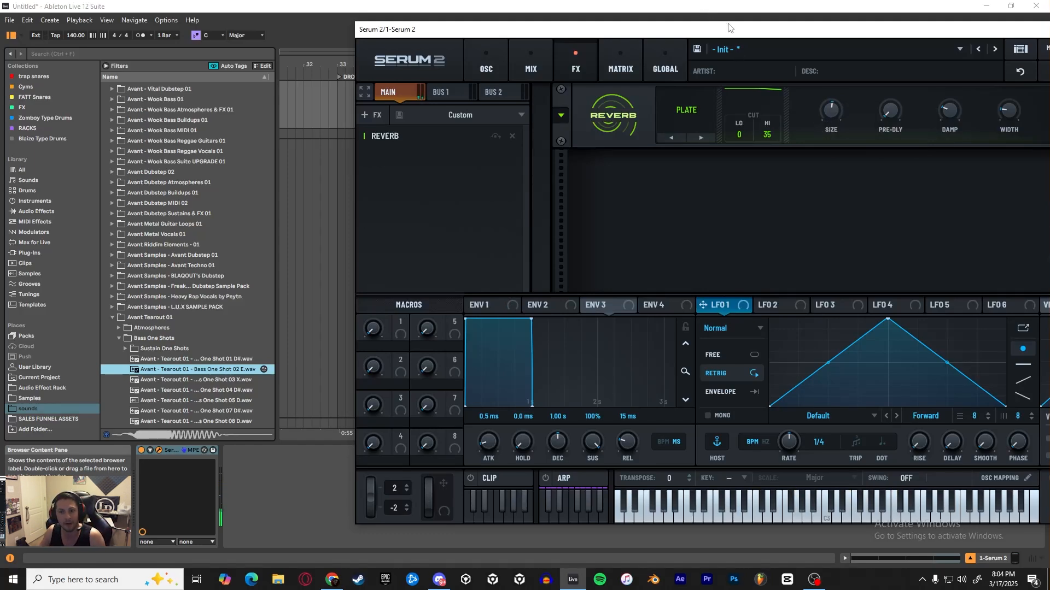
Load the factory Mallet multisample Balafon LE in oscillator A, and advance to the next one, Balafon
left_click_drag(728, 27, 523, 18)
left_click(284, 56)
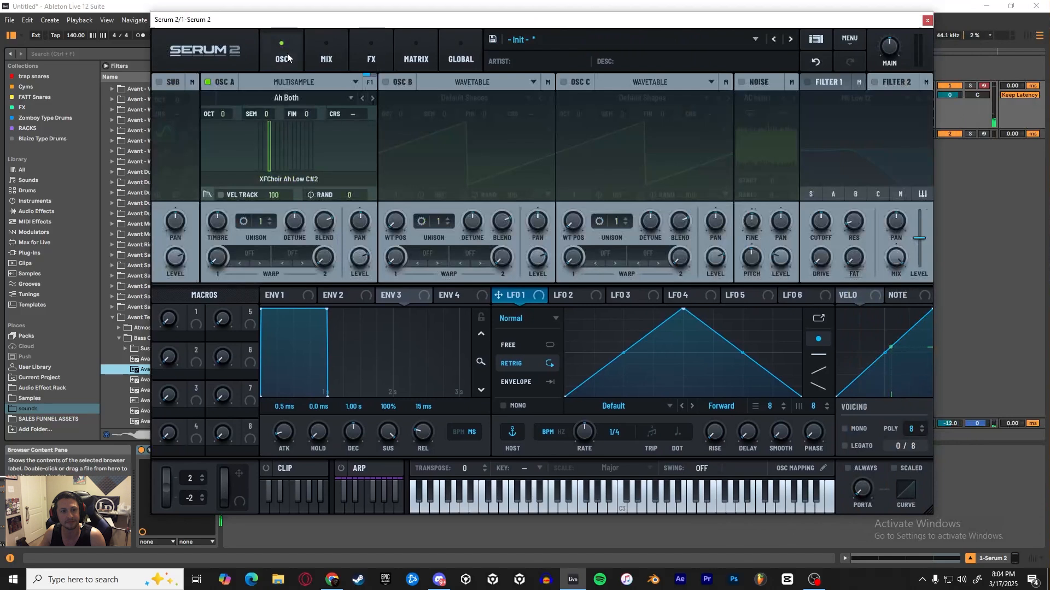
left_click(291, 81)
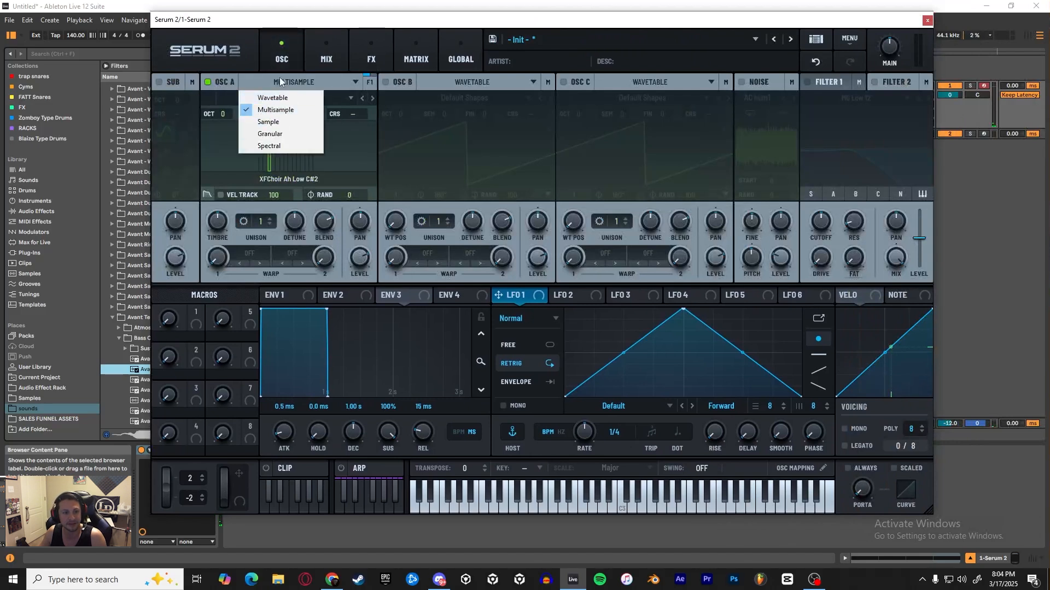
left_click(280, 81)
left_click(280, 99)
mouse_move(270, 114)
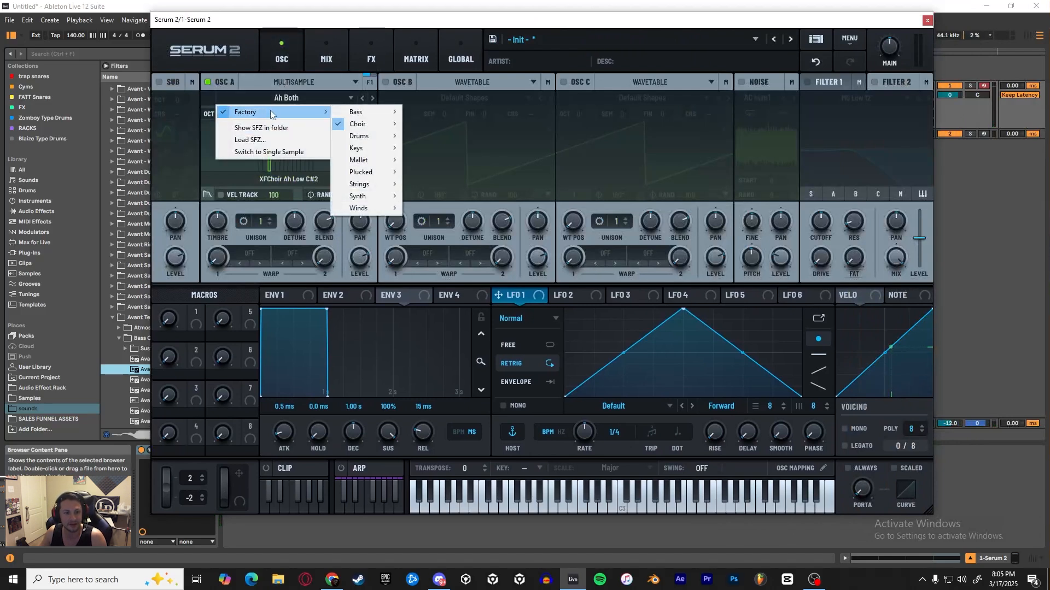
mouse_move(383, 159)
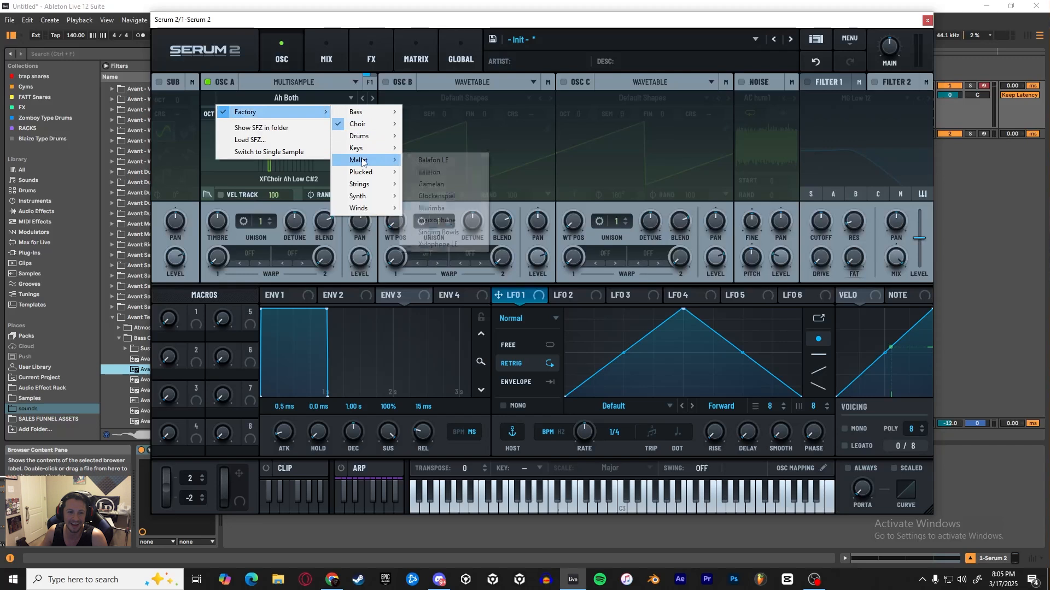
left_click(430, 160)
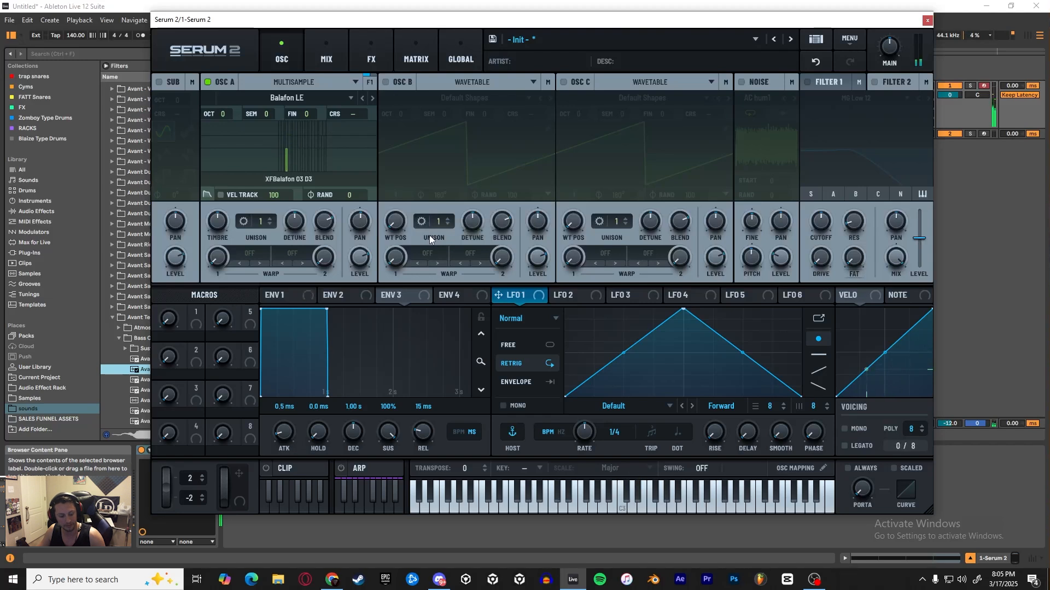
left_click(372, 98)
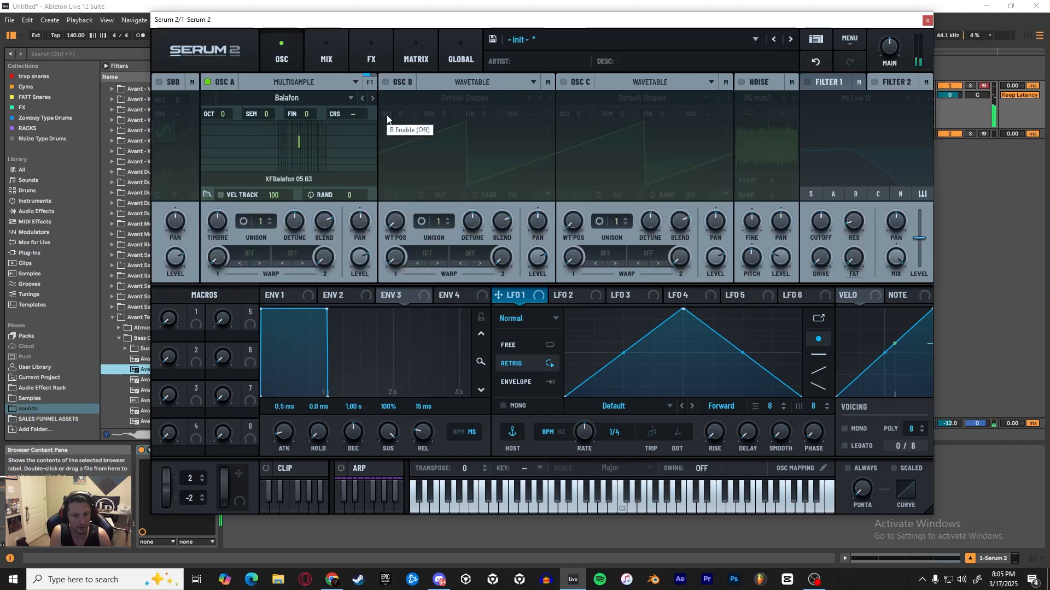
Replace oscillator A's multisample with Full Strings LE from the factory Strings category
left_click(349, 98)
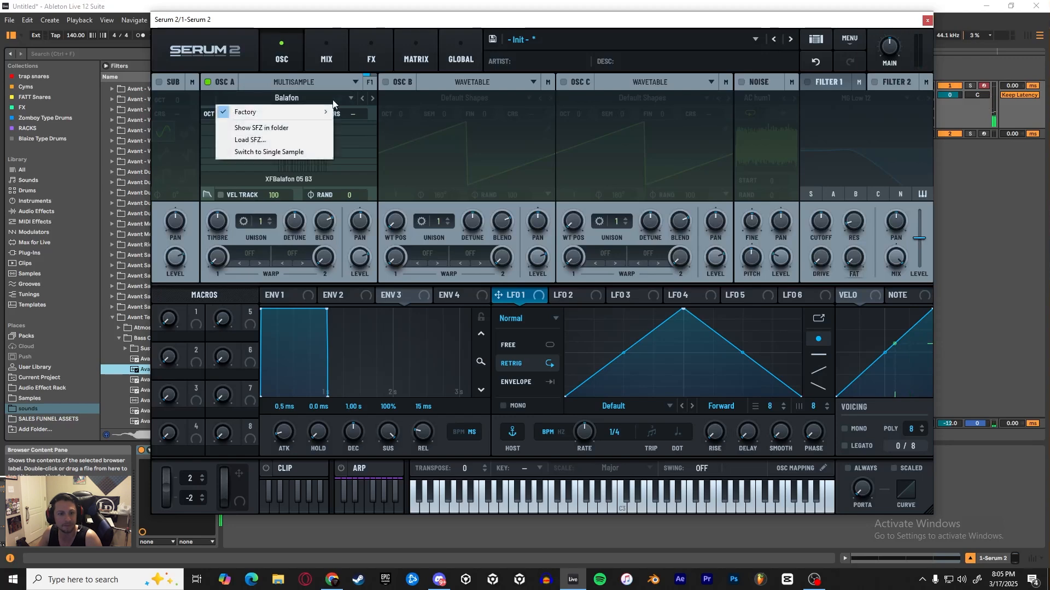
mouse_move(288, 109)
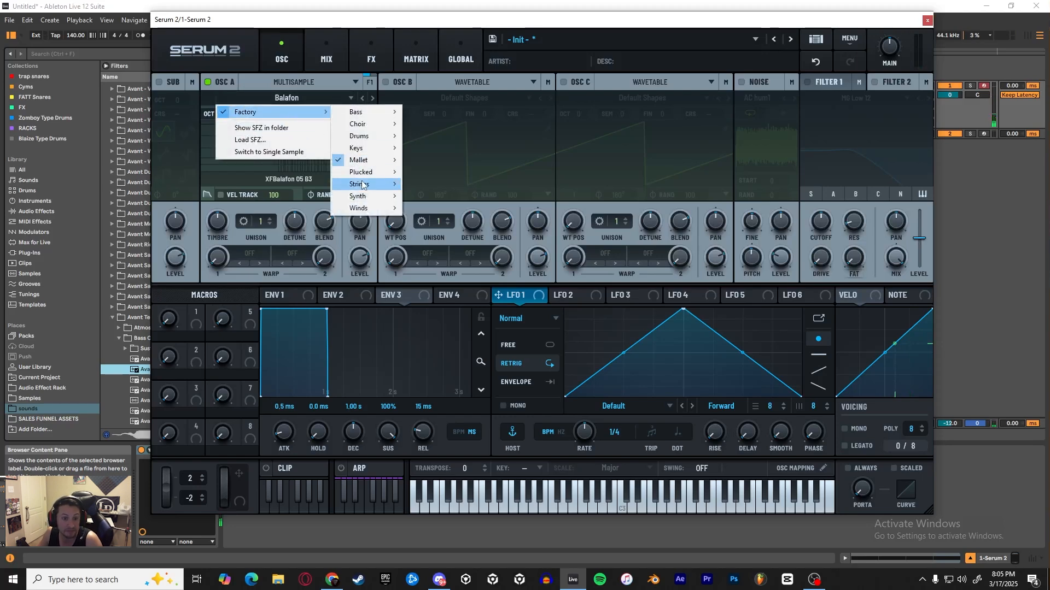
mouse_move(364, 185)
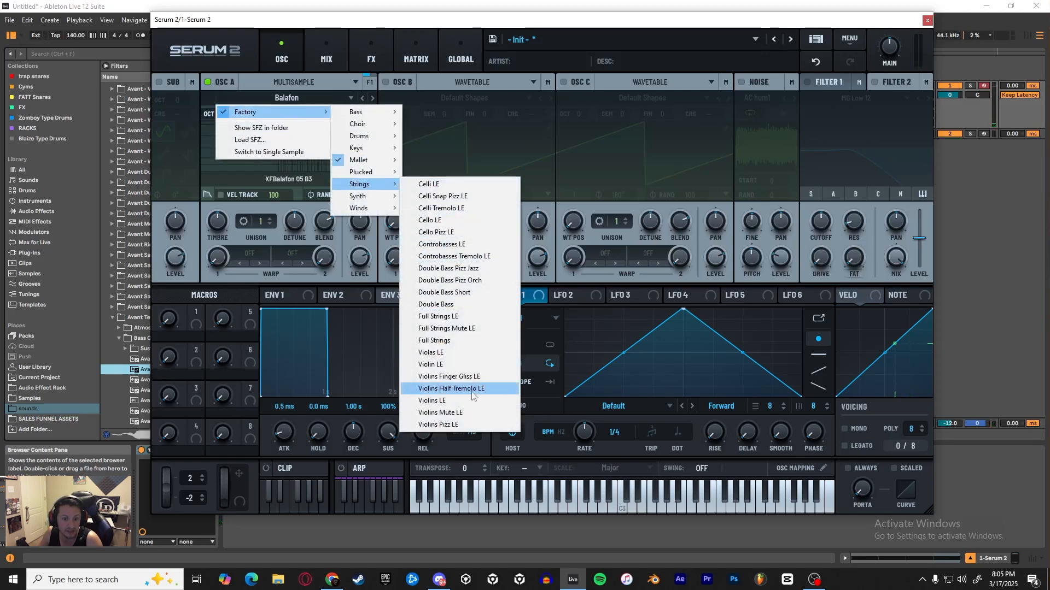
left_click(457, 317)
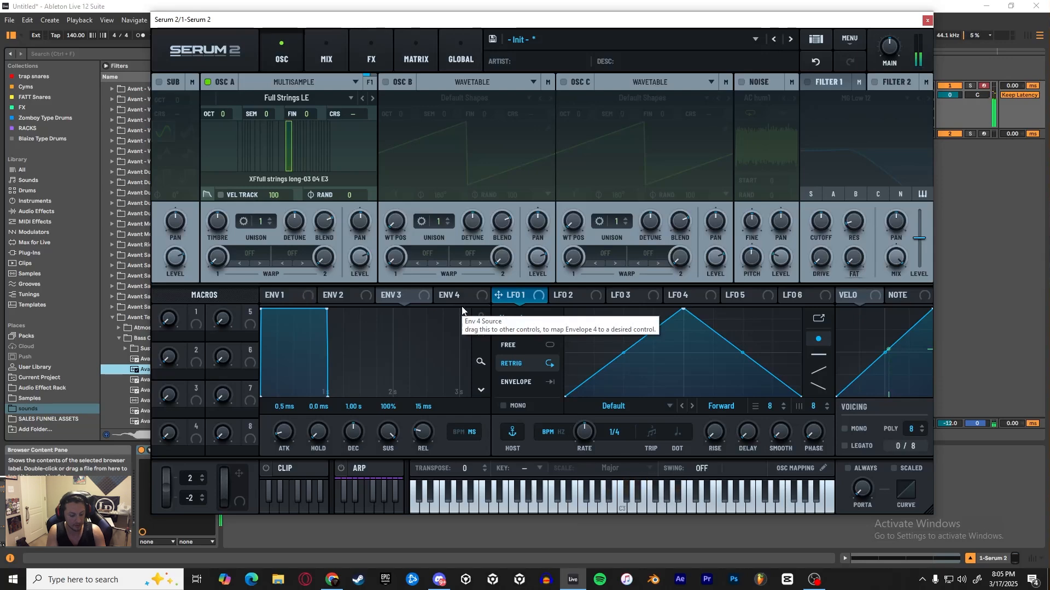
Switch oscillator A to the factory Strings multisample Violins Pizz LE
left_click(286, 98)
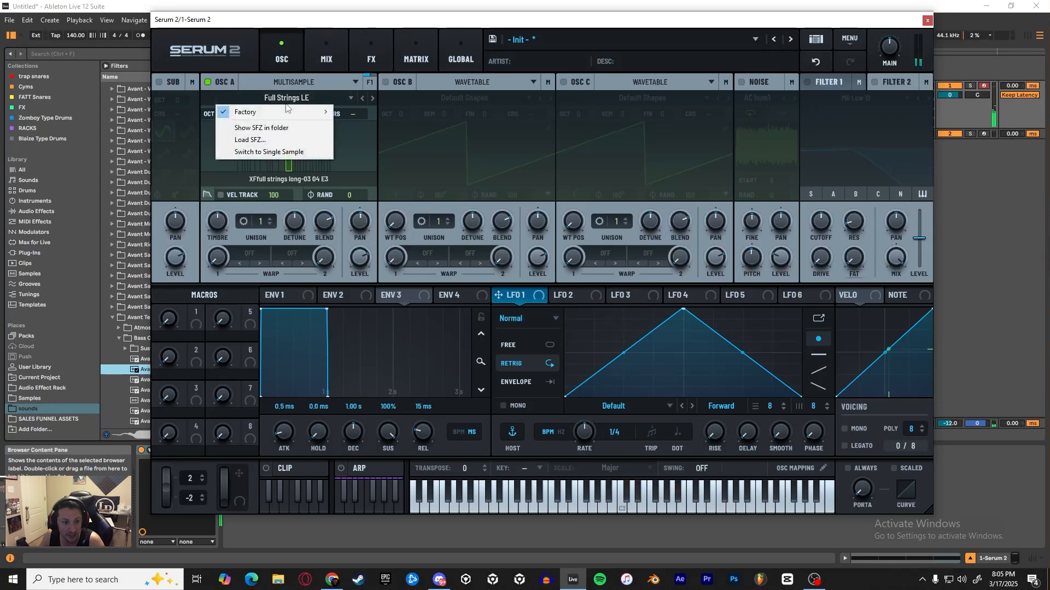
mouse_move(284, 113)
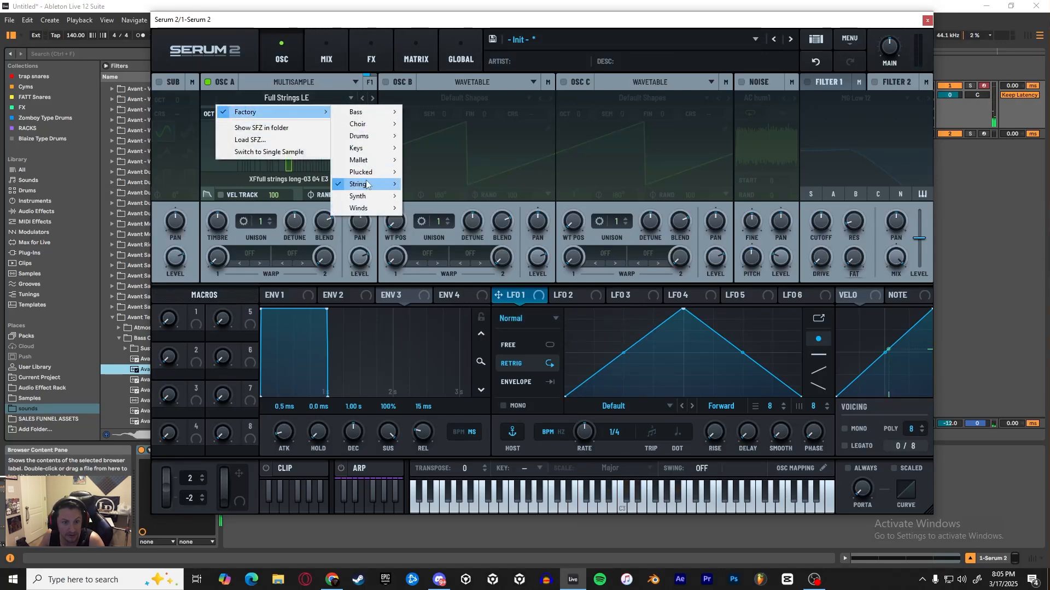
mouse_move(367, 184)
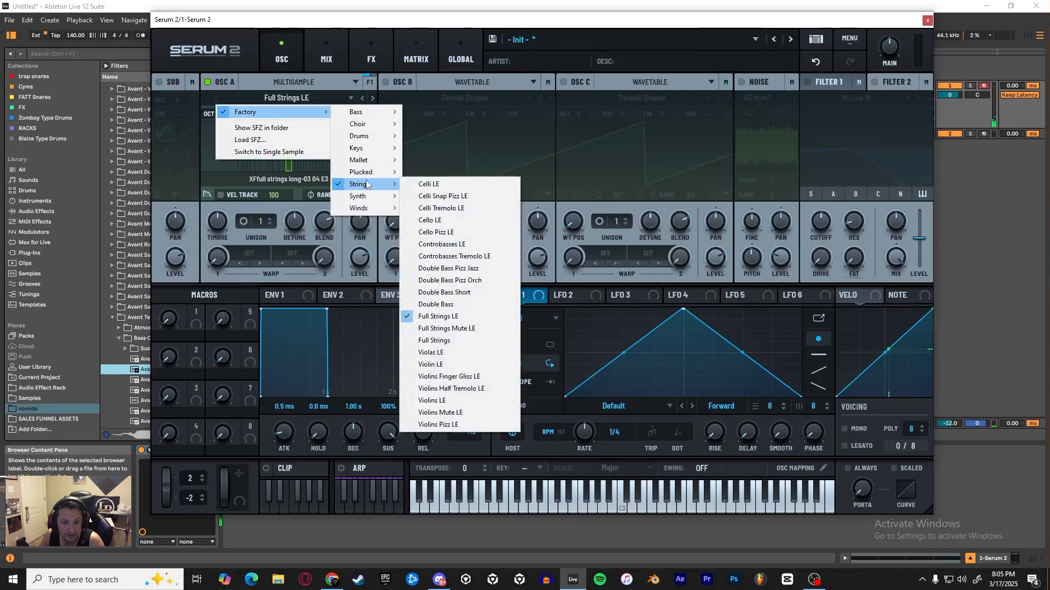
left_click(460, 424)
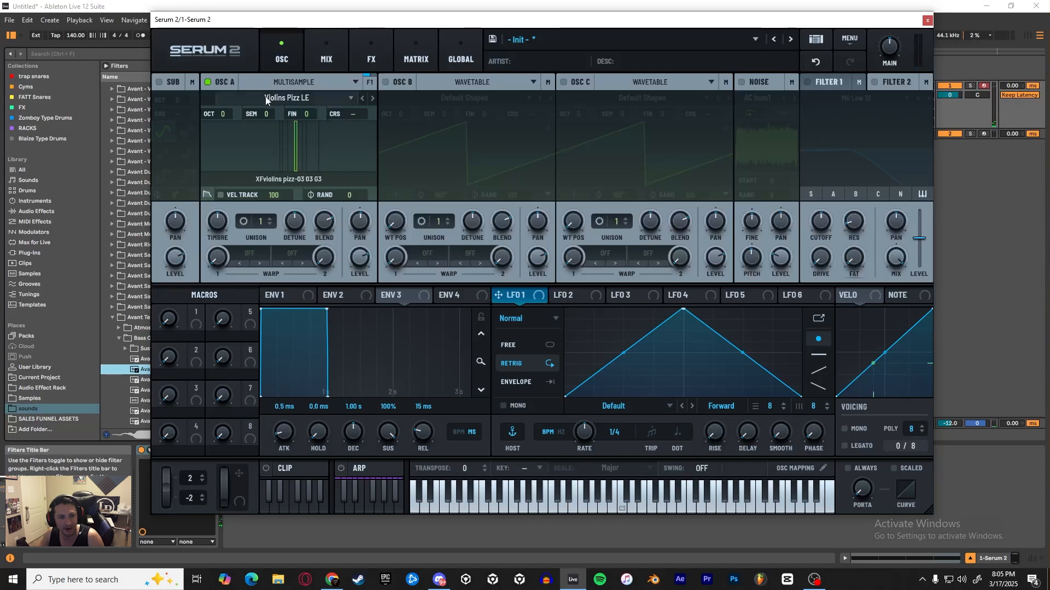
Load the factory Synth multisample KRG PE Brass in oscillator A
left_click(284, 98)
mouse_move(290, 113)
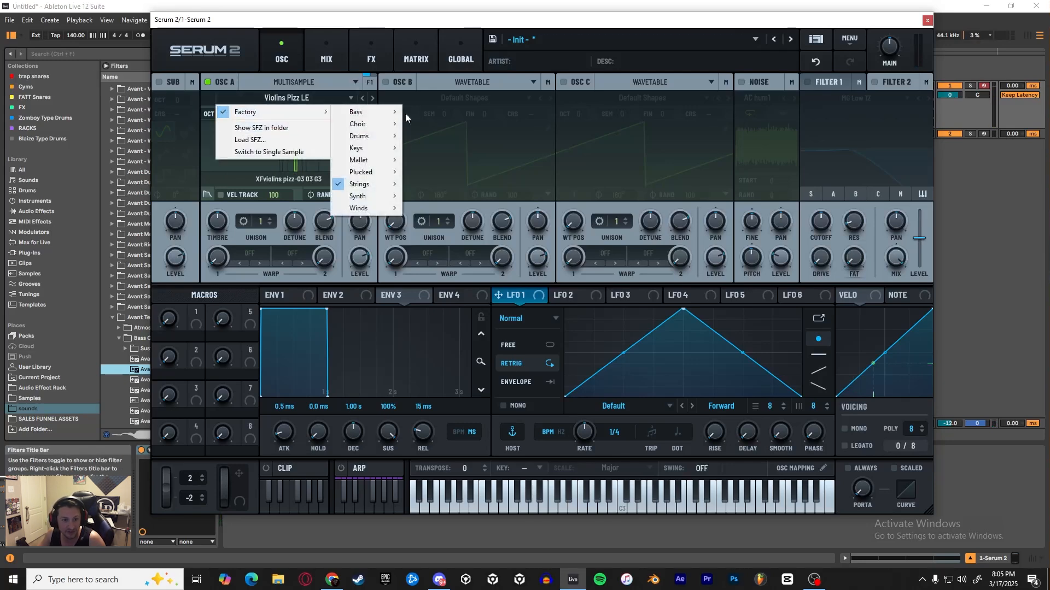
mouse_move(362, 210)
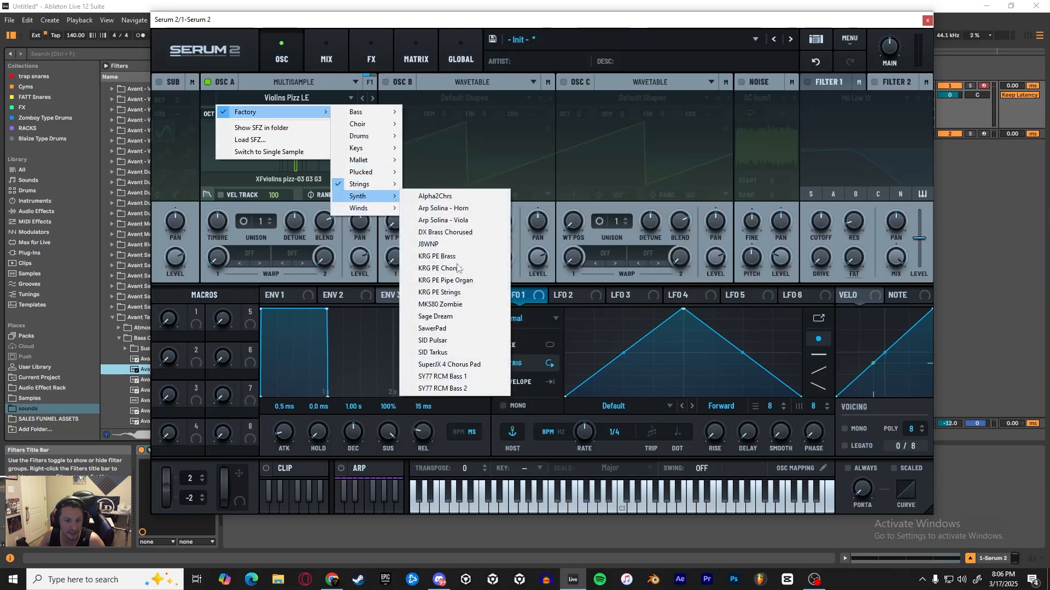
left_click(459, 257)
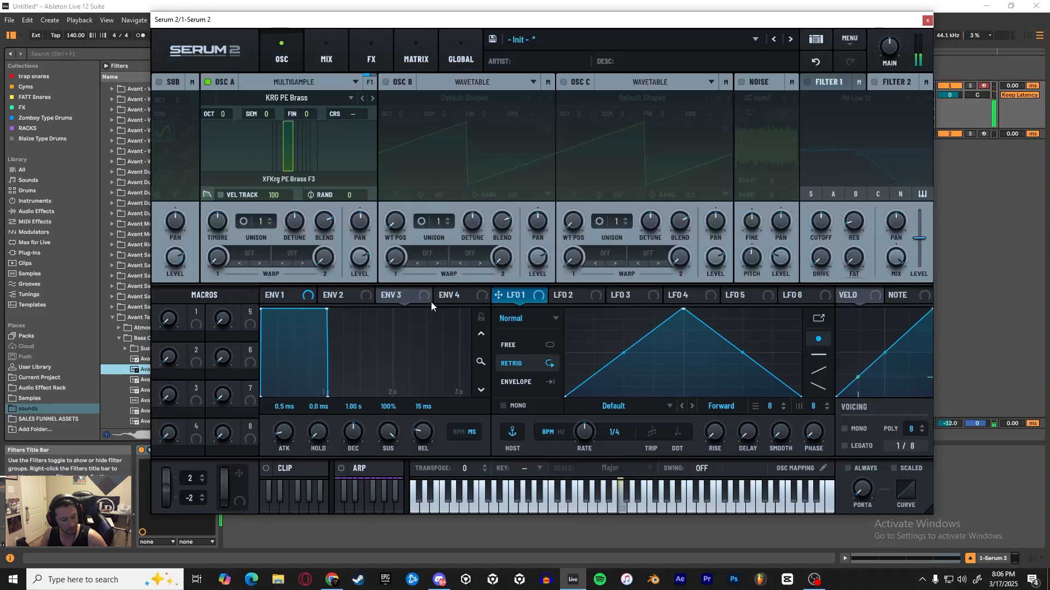
Load the factory Drums multisample Kit DUP Live in oscillator A
left_click(331, 89)
left_click(331, 97)
left_click(332, 97)
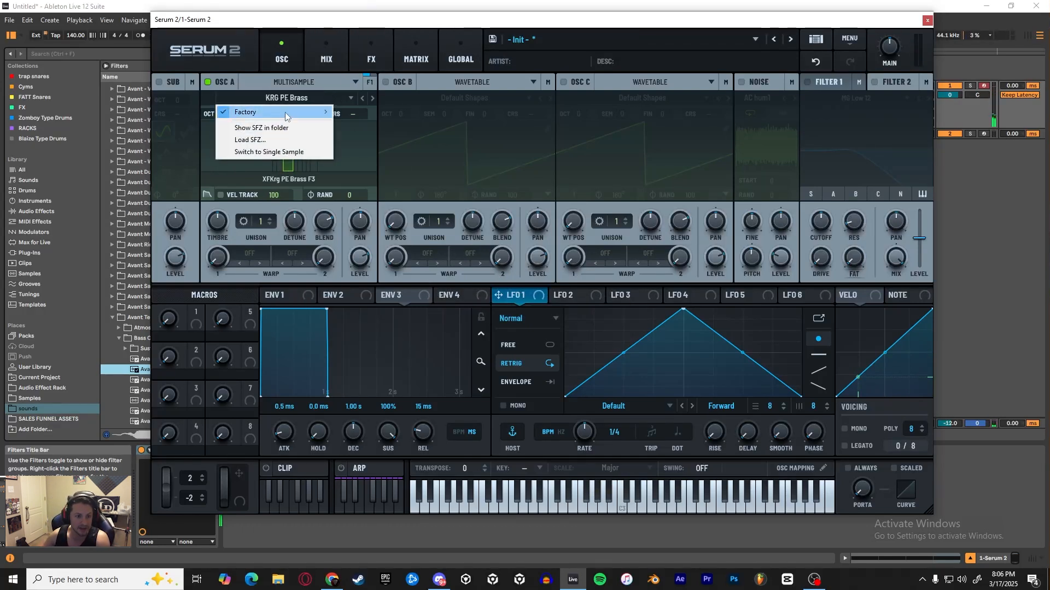
mouse_move(375, 150)
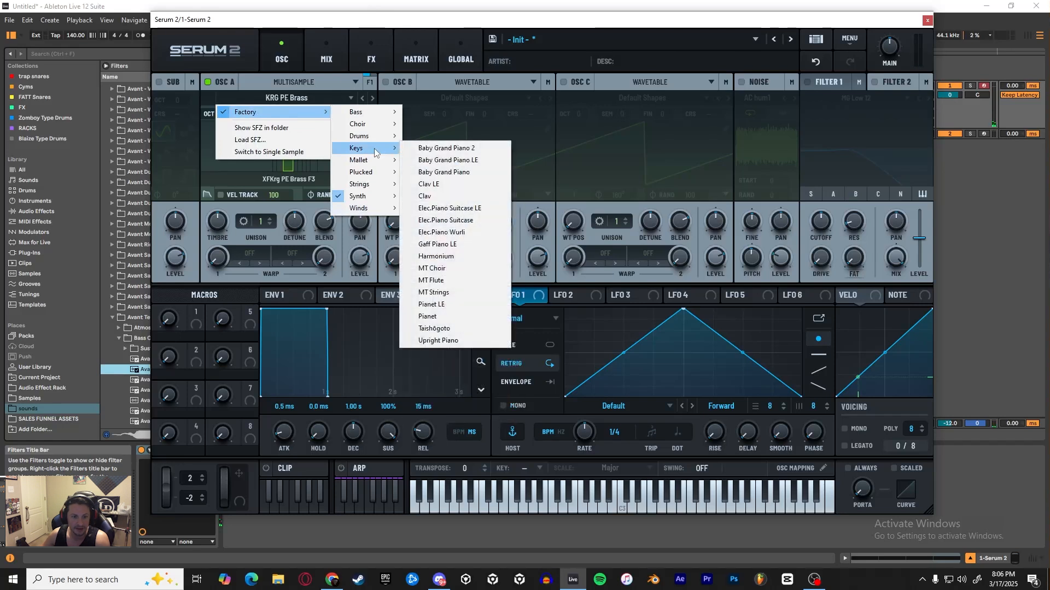
mouse_move(440, 137)
left_click(525, 137)
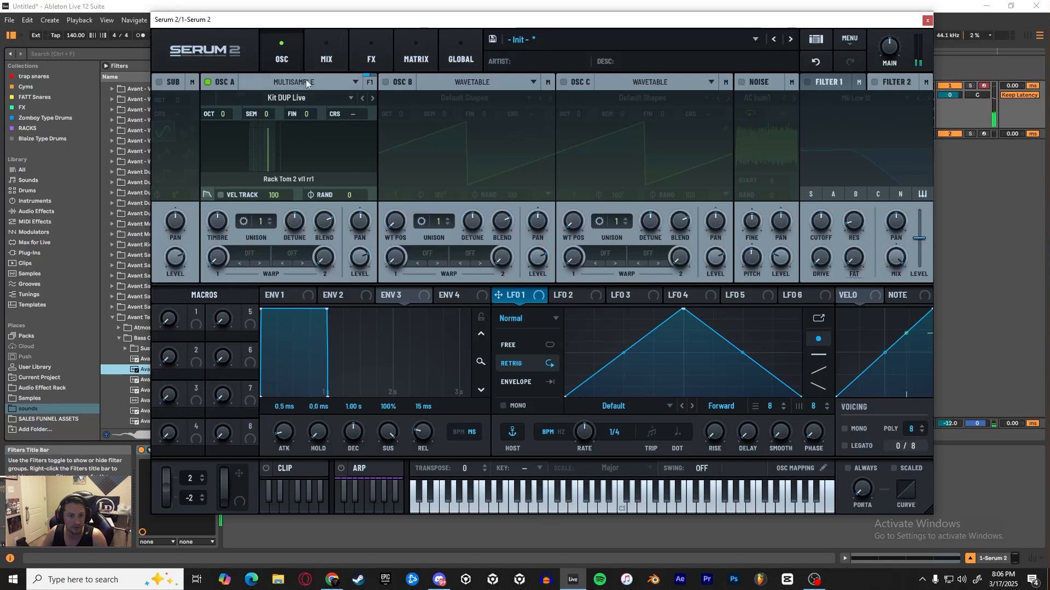
Bypass the Plate reverb in the main effects rack
left_click(326, 66)
left_click(371, 60)
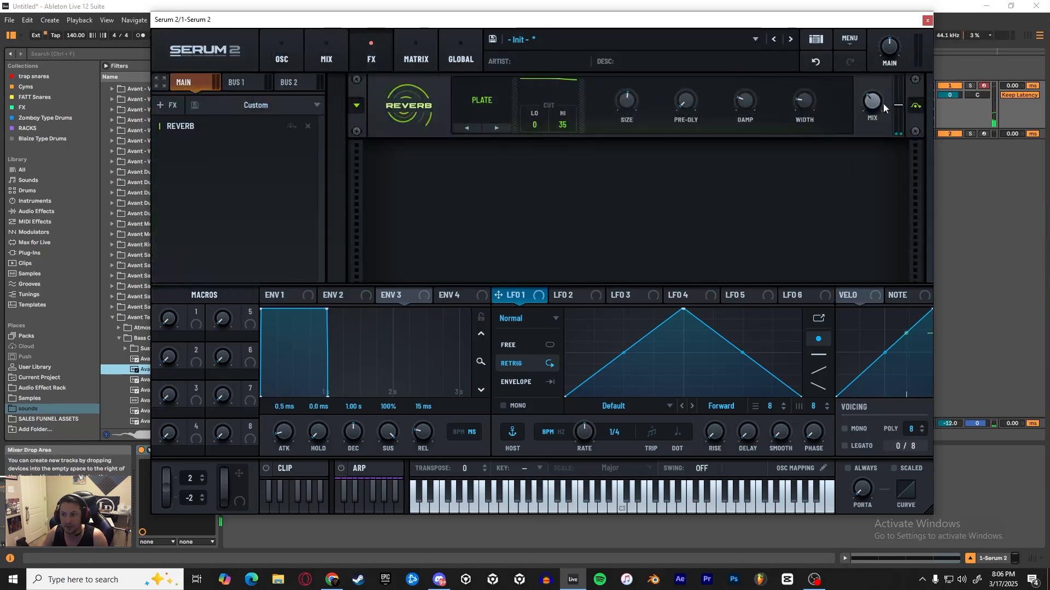
left_click(358, 106)
left_click(353, 93)
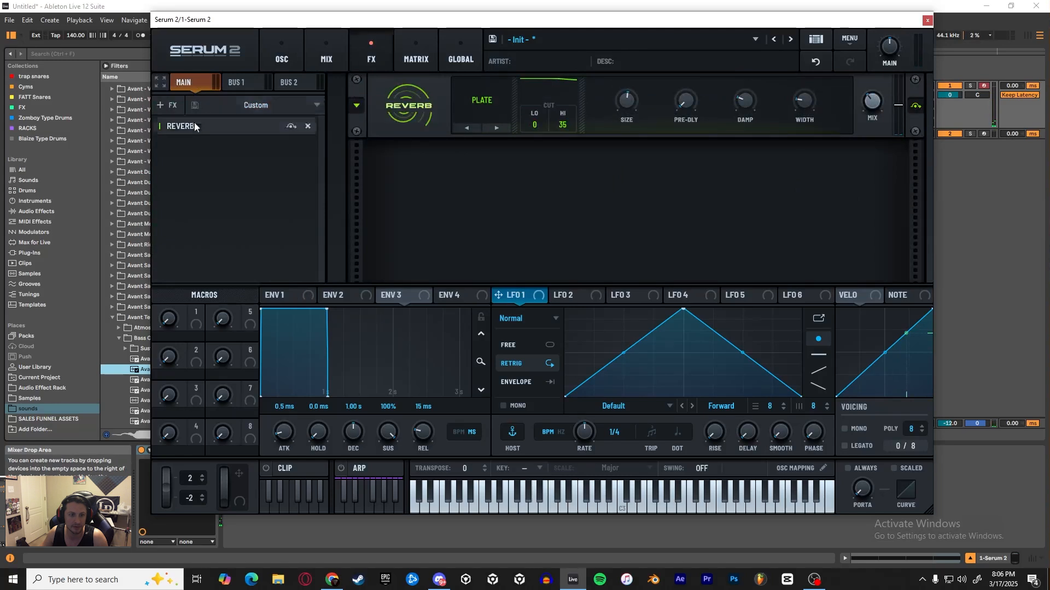
left_click(294, 128)
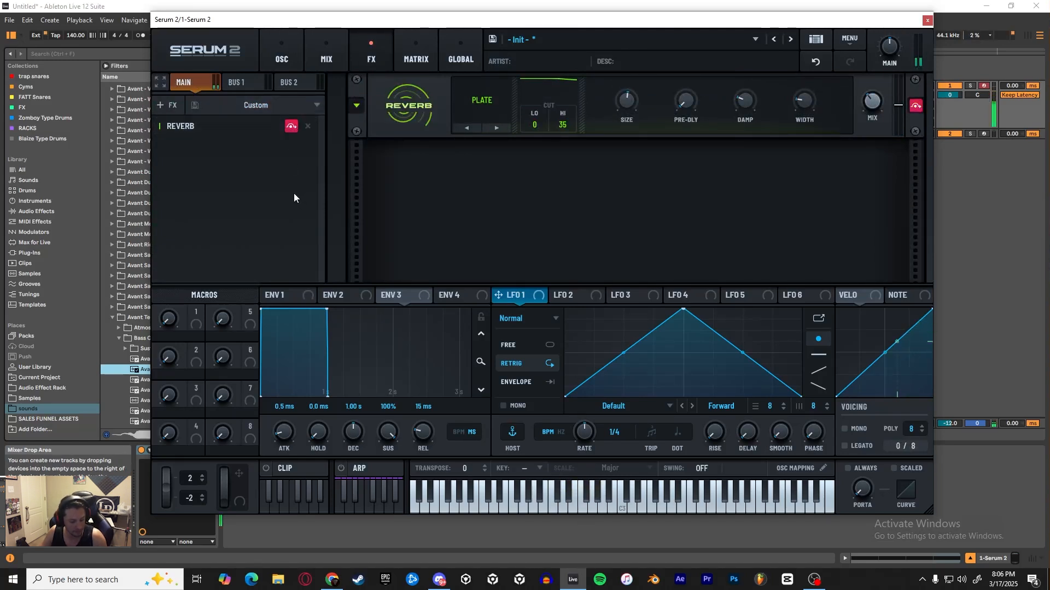
Switch oscillator A to Sample mode and load "Avant - Tearout 01 - Bass One Shot 02 E.wav" from the Live browser
left_click(276, 57)
left_click(276, 83)
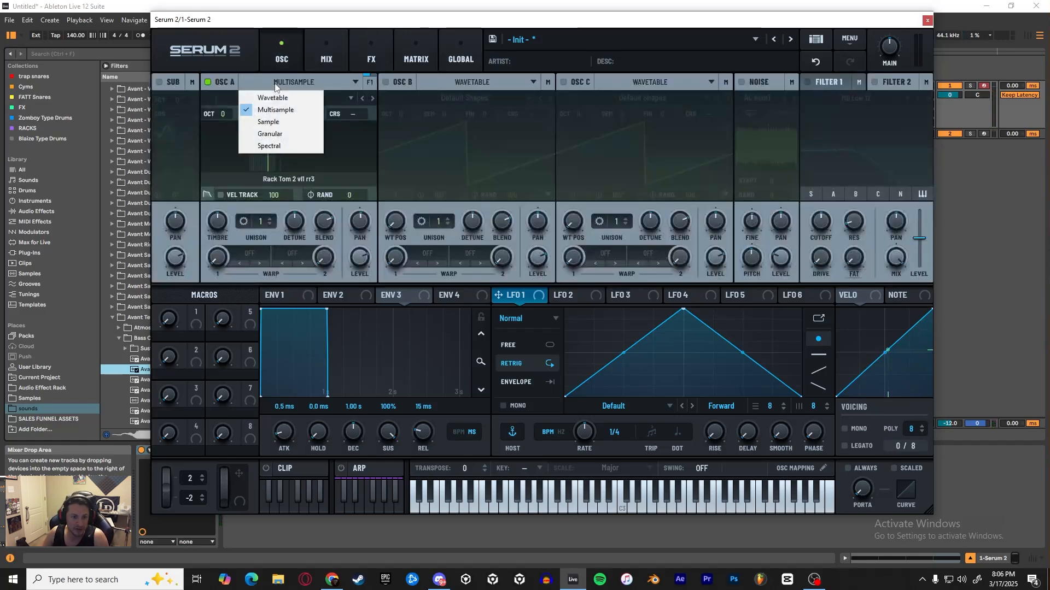
left_click(276, 122)
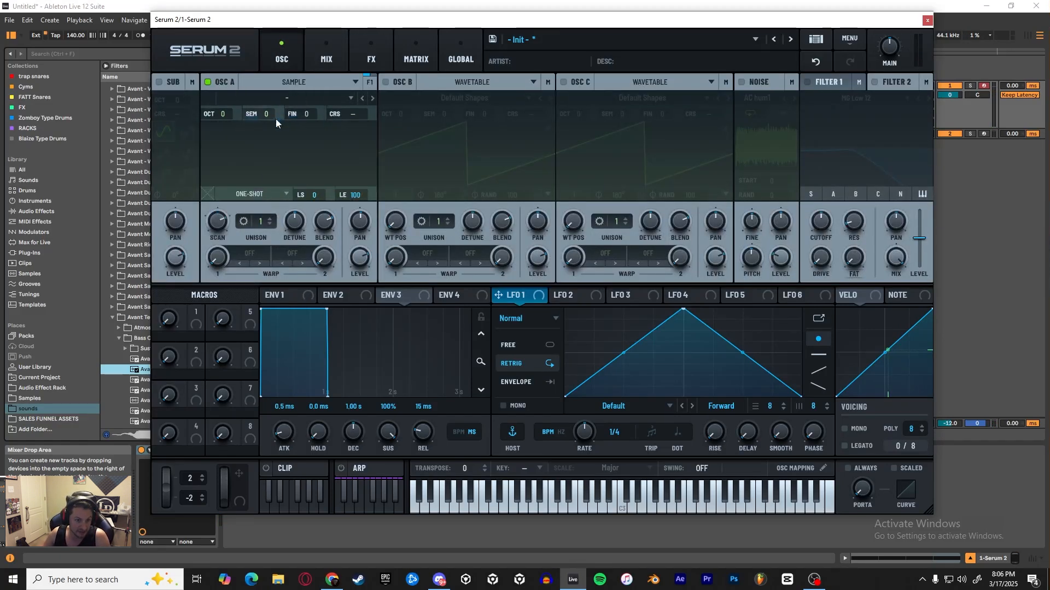
left_click_drag(349, 20, 601, 18)
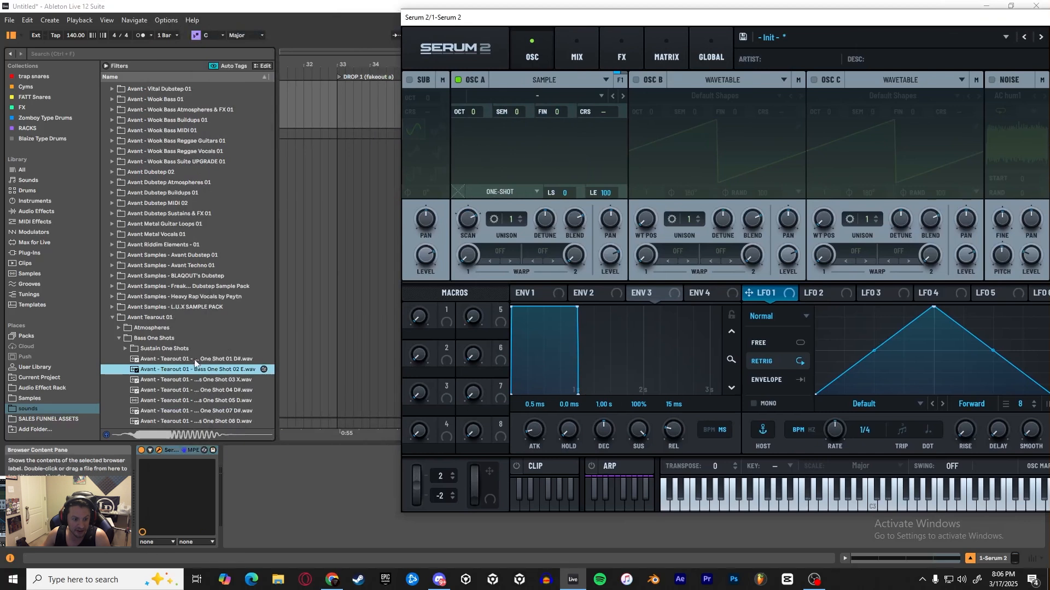
left_click_drag(191, 371, 507, 145)
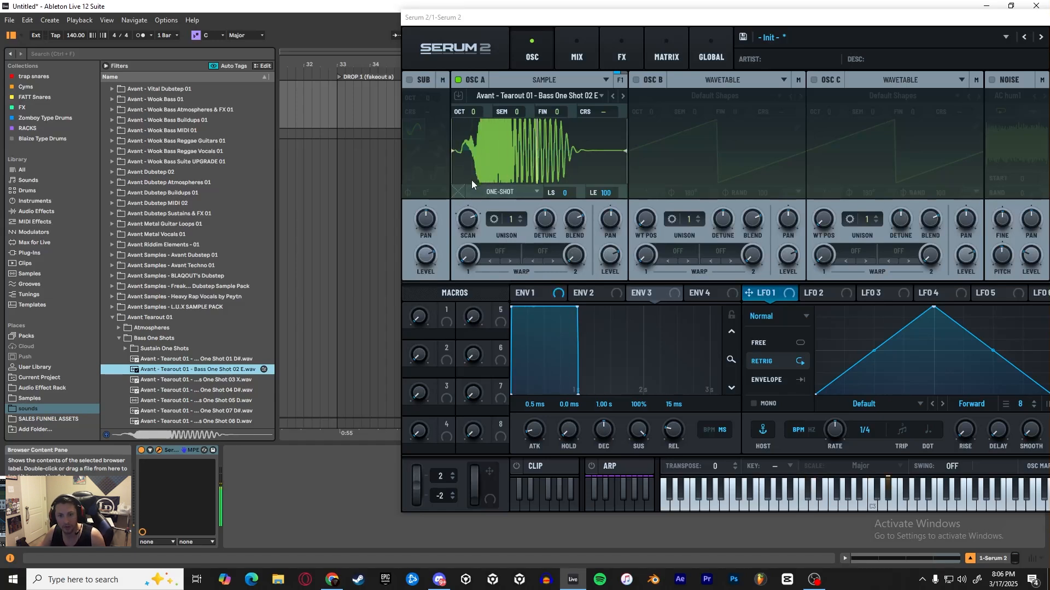
Set oscillator A's sample playback to Tailed with Relative Loop enabled, and pull the loop end in to 55
left_click(492, 193)
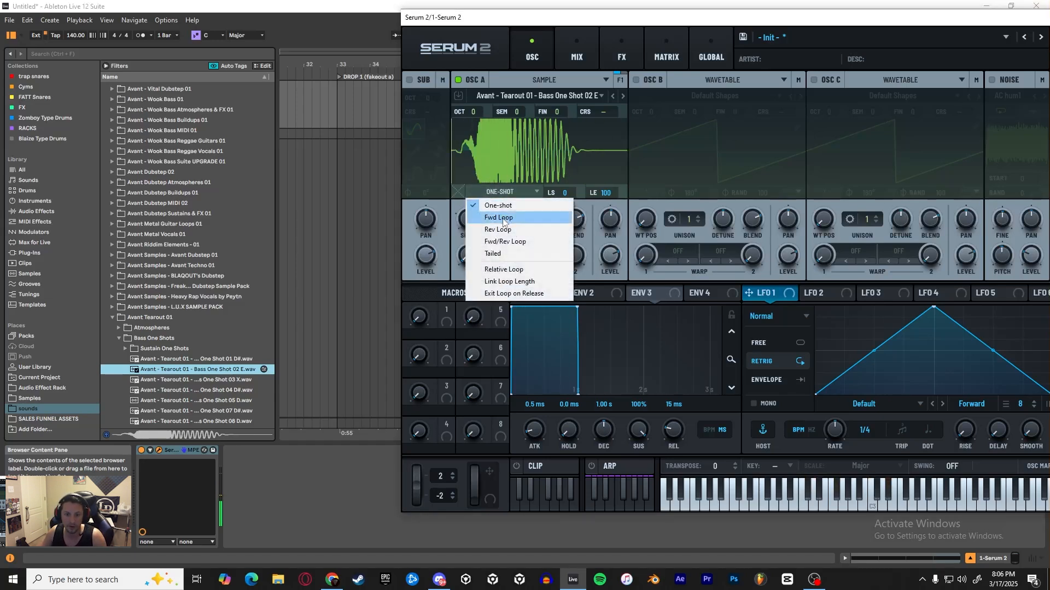
left_click(510, 254)
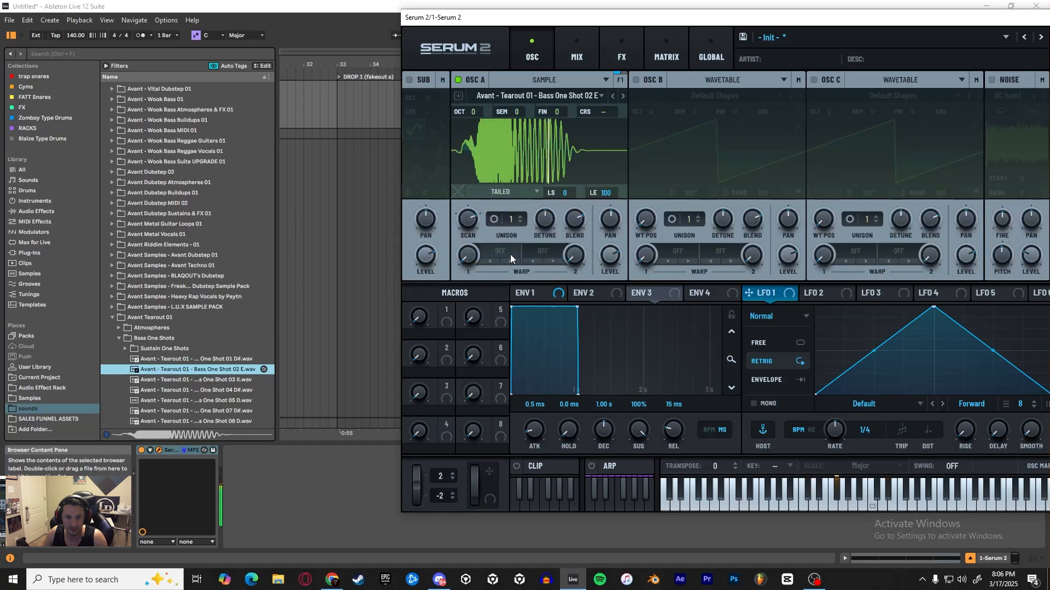
left_click(507, 191)
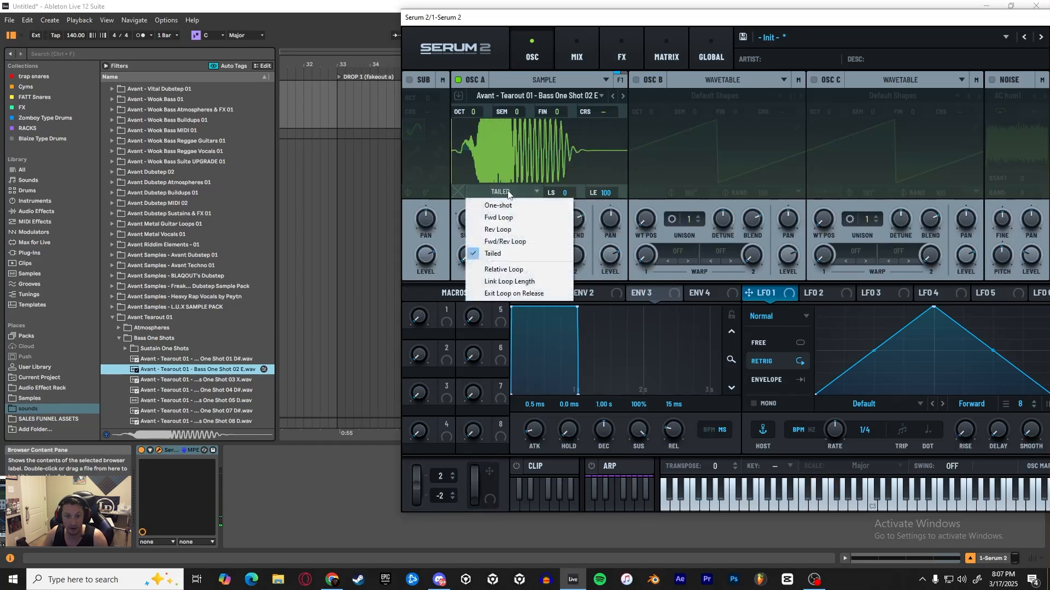
left_click(502, 270)
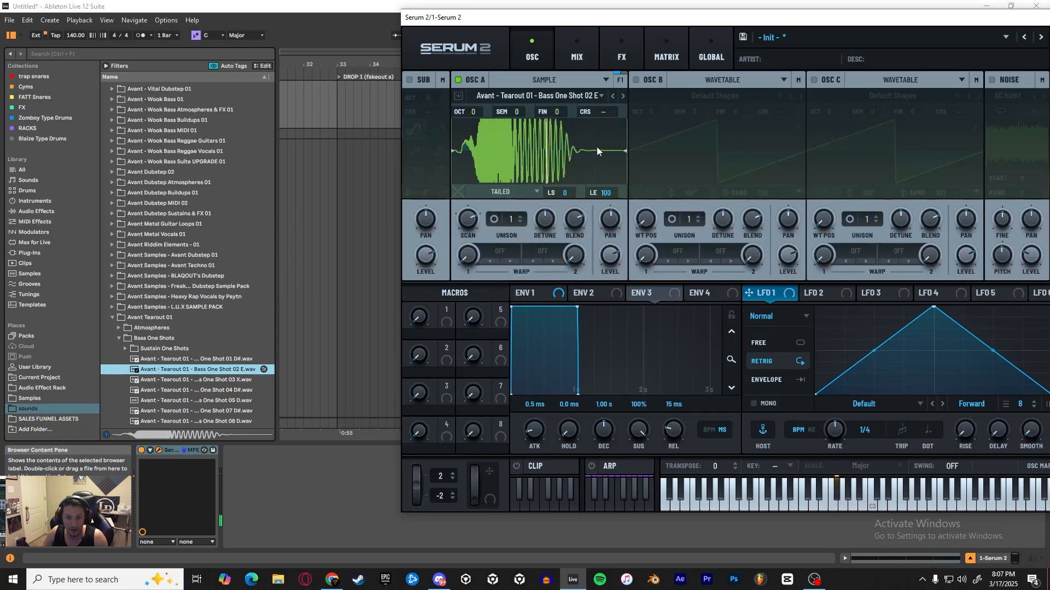
left_click_drag(613, 155, 545, 159)
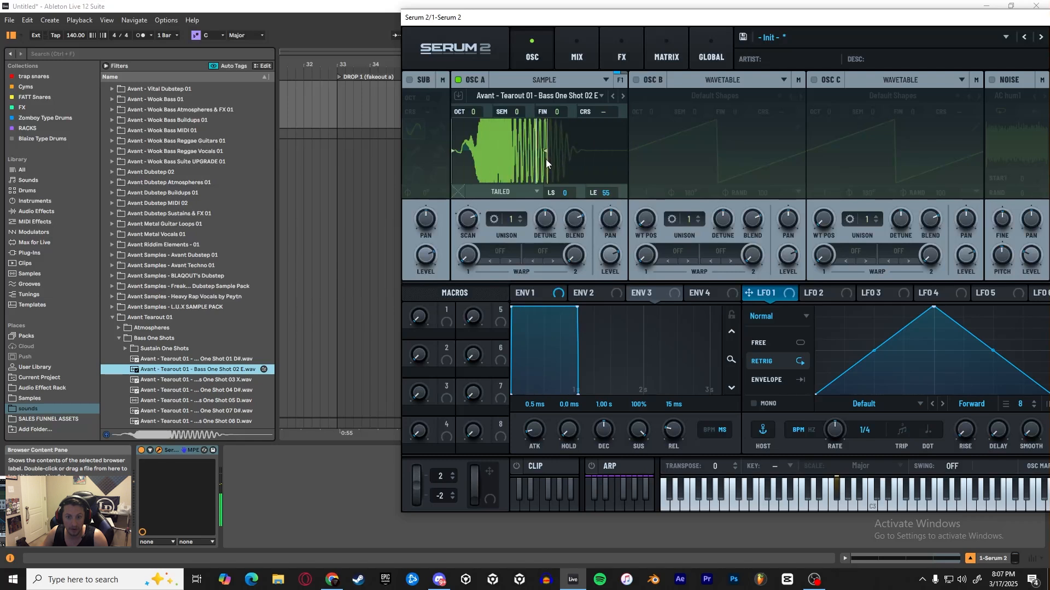
Shorten oscillator A's sample loop by moving its loop end to 36
left_click(515, 192)
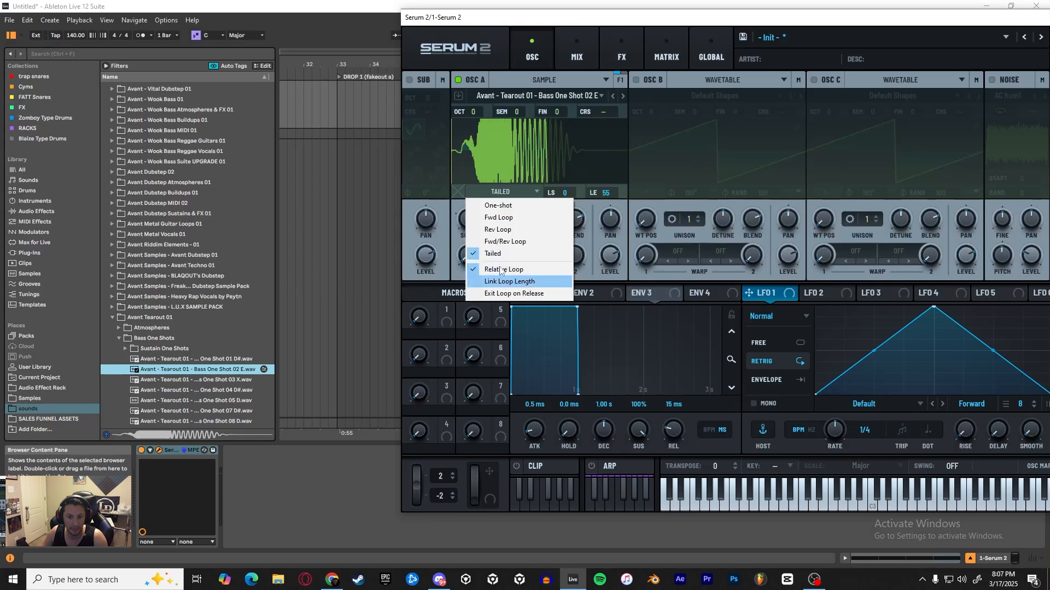
left_click(525, 148)
left_click_drag(542, 151, 510, 152)
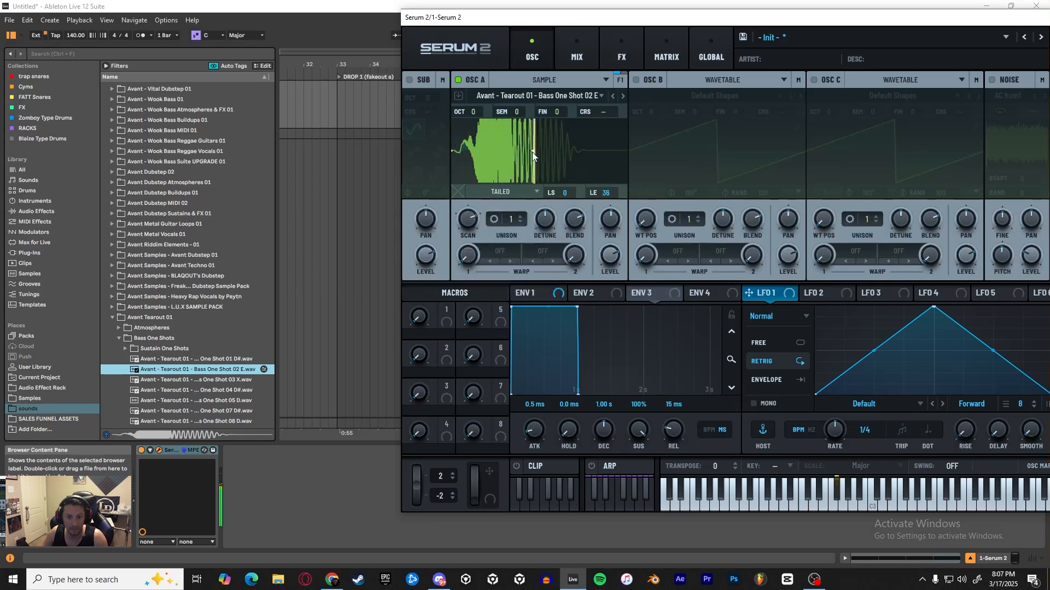
left_click_drag(532, 152, 550, 155)
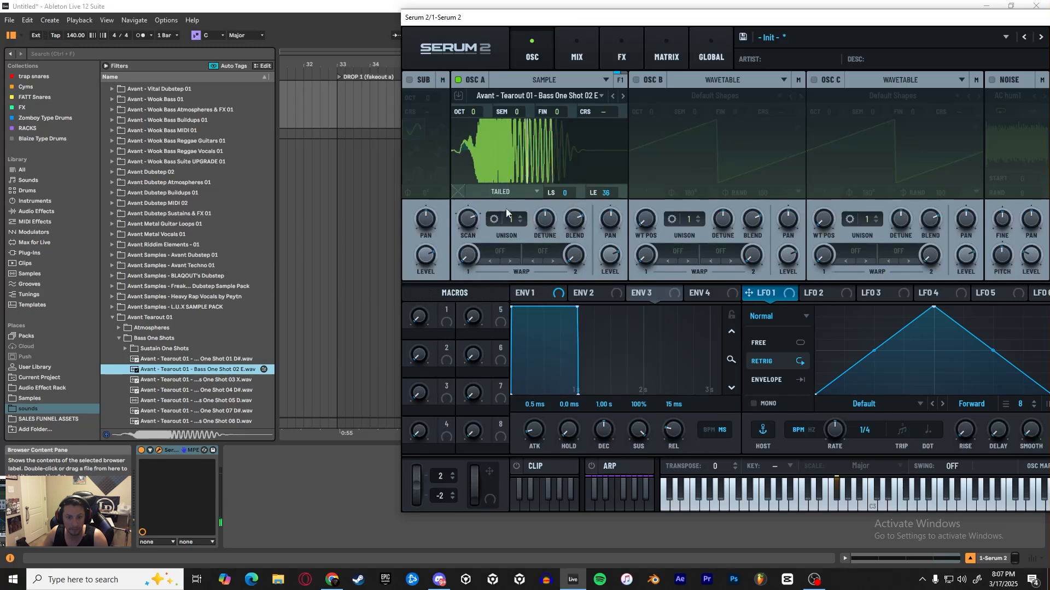
Turn off Relative Loop and change oscillator A's loop mode to Fwd/Rev Loop
left_click(526, 189)
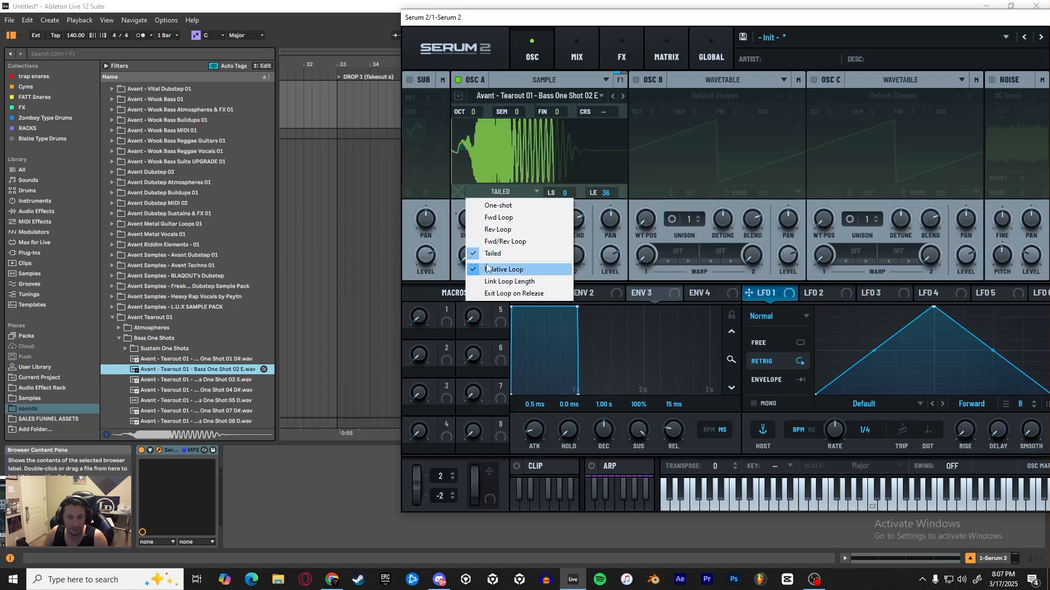
left_click(489, 268)
left_click(513, 192)
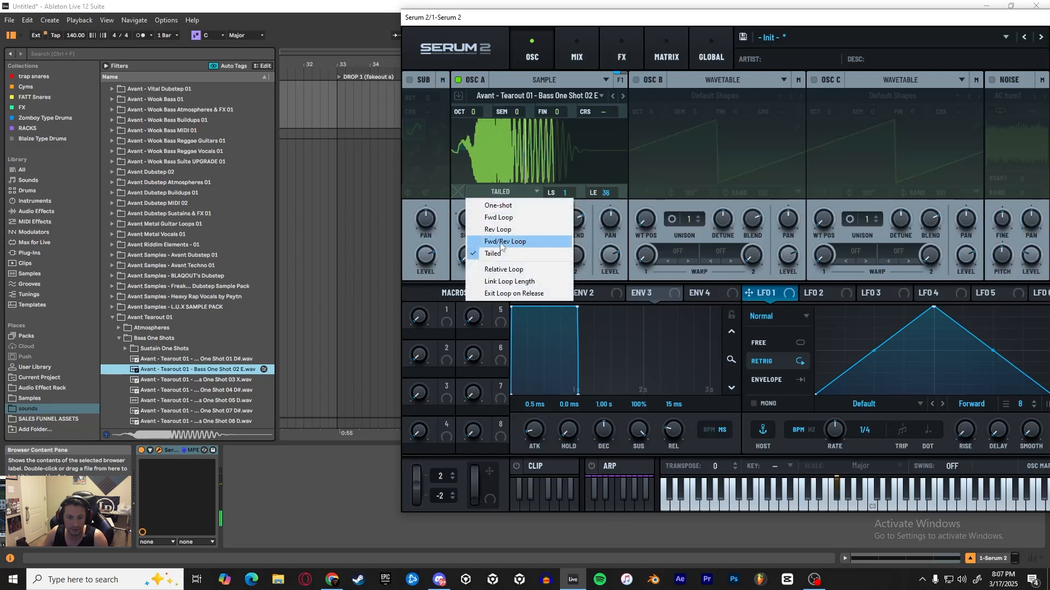
left_click(501, 242)
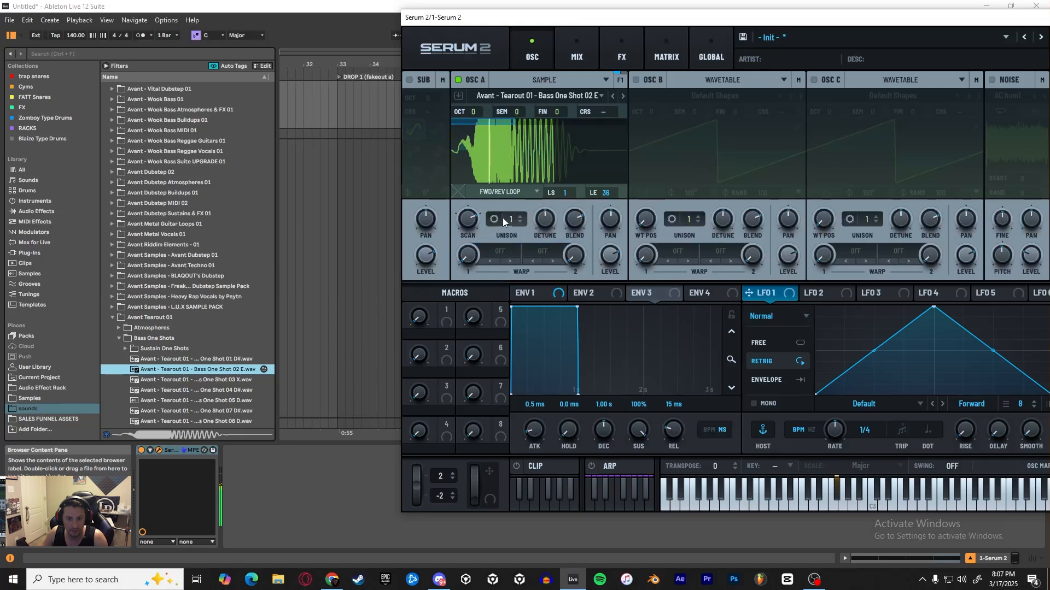
Audition the Rev Loop mode on oscillator A's sample, and return playback to One-shot
left_click(514, 192)
left_click(518, 221)
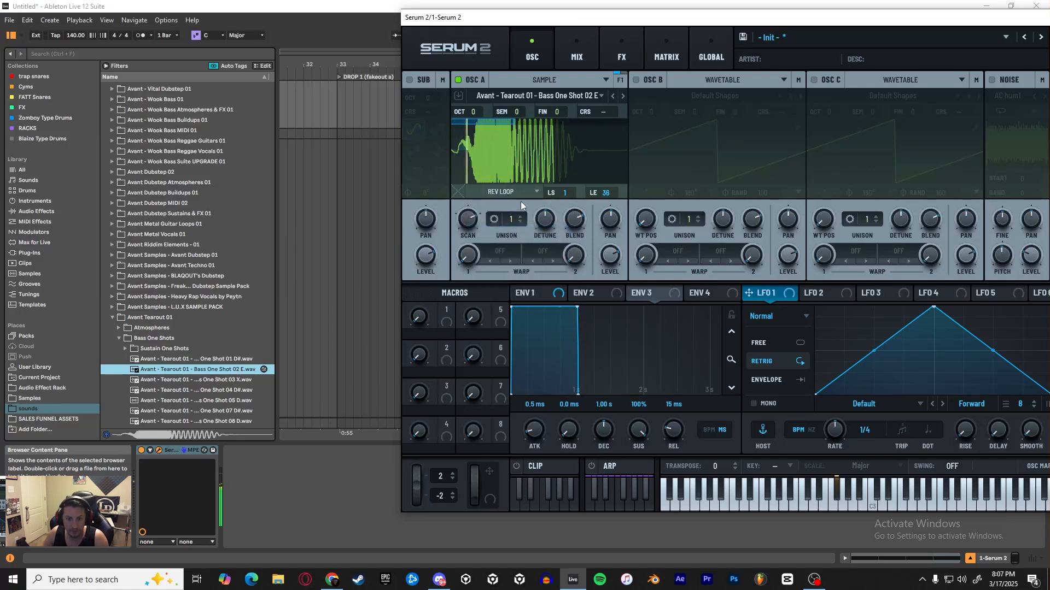
left_click(525, 193)
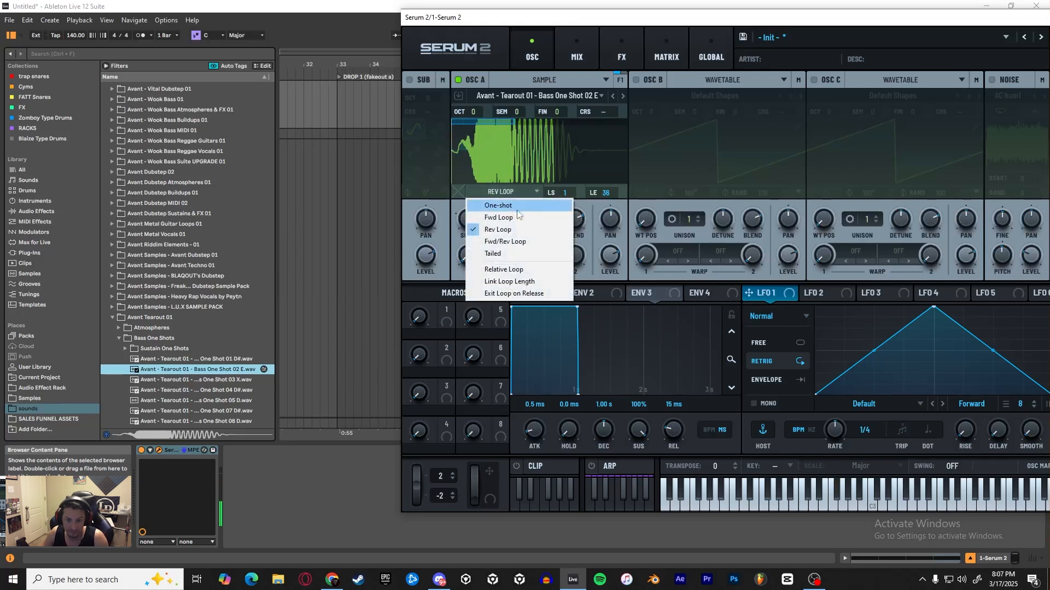
left_click(517, 211)
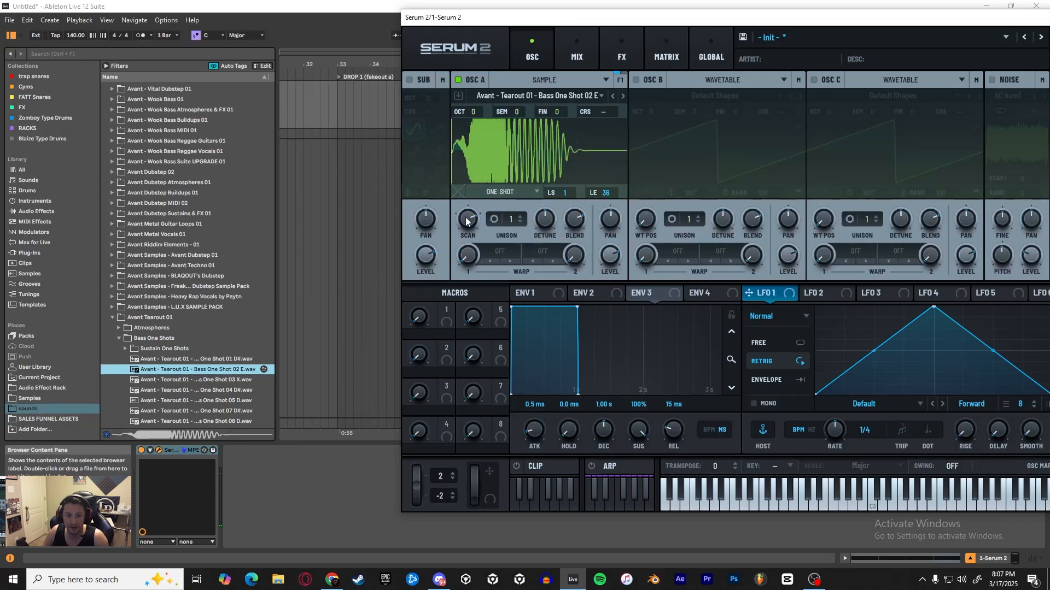
Try different Scan settings on oscillator A's sample
mouse_move(466, 218)
left_mouse_down()
mouse_move(458, 269)
mouse_move(459, 233)
left_mouse_up()
left_click_drag(481, 173, 476, 223)
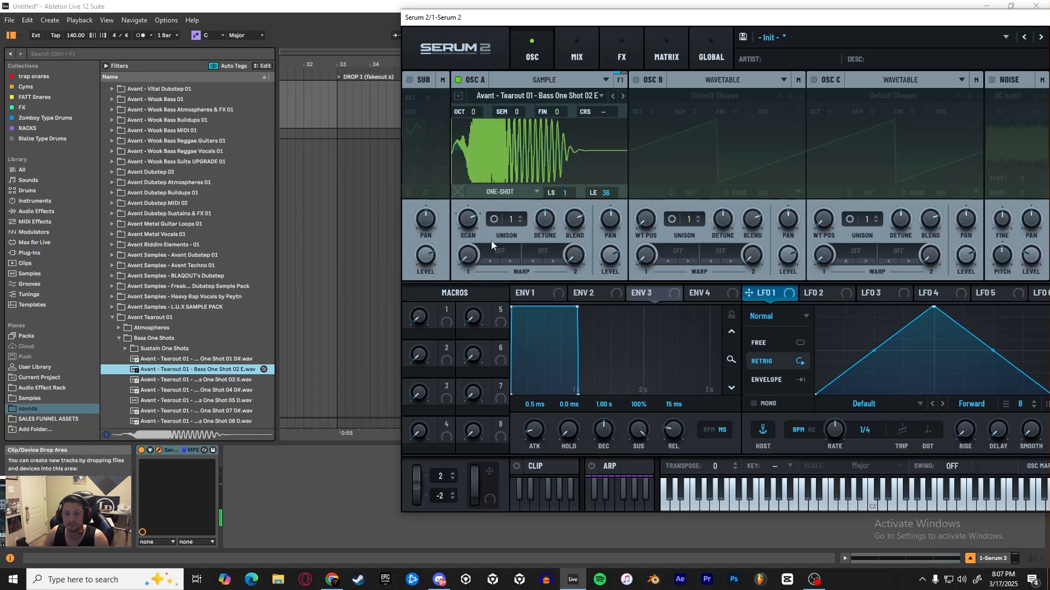
left_click(532, 95)
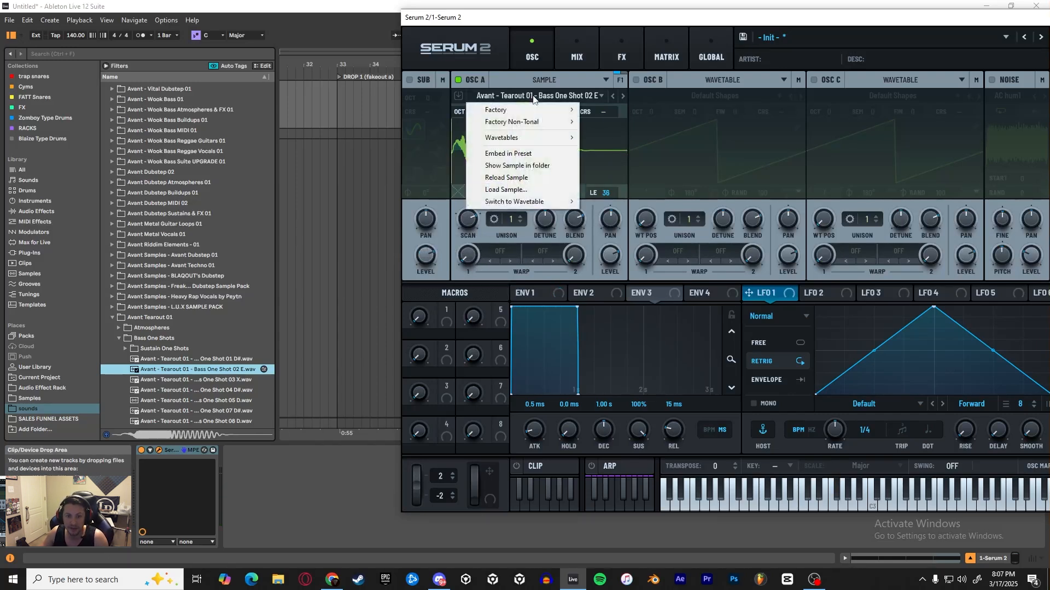
left_click(550, 82)
Switch oscillator A to Granular mode, raise the grain density and adjust the pitch randomization
left_click(550, 82)
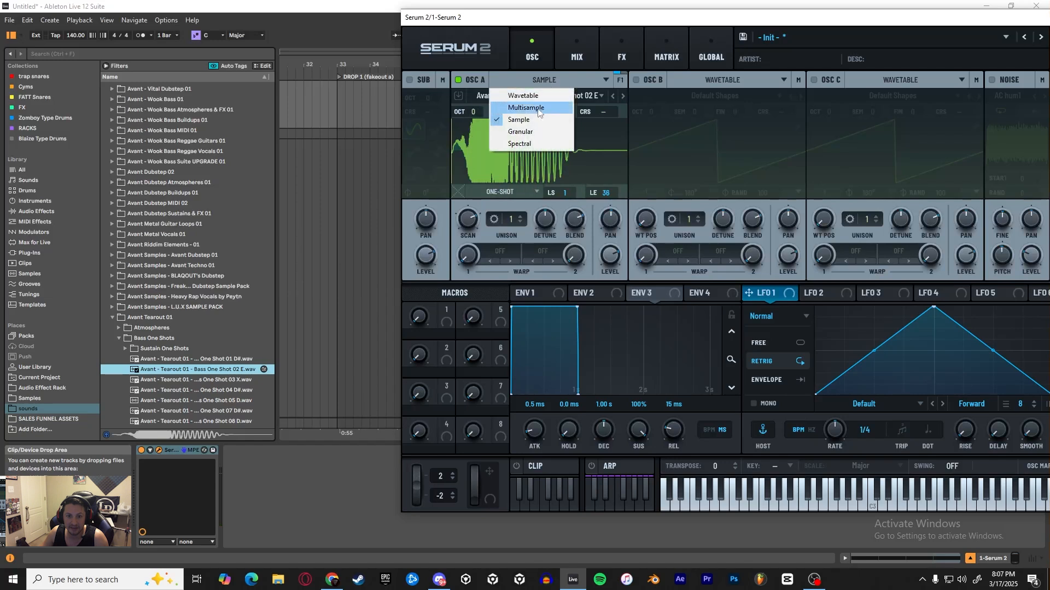
left_click(522, 134)
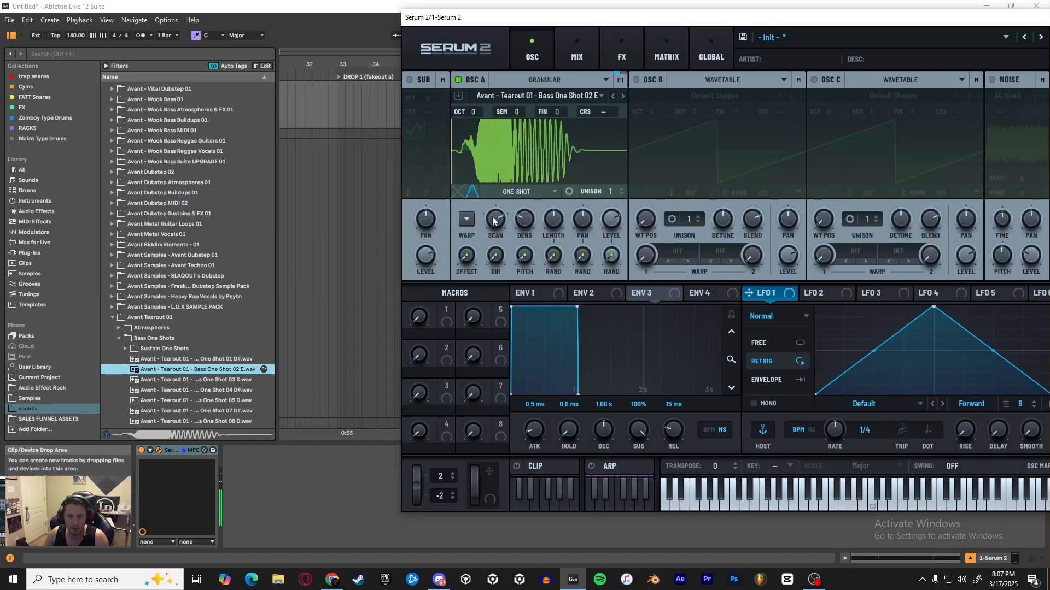
mouse_move(499, 217)
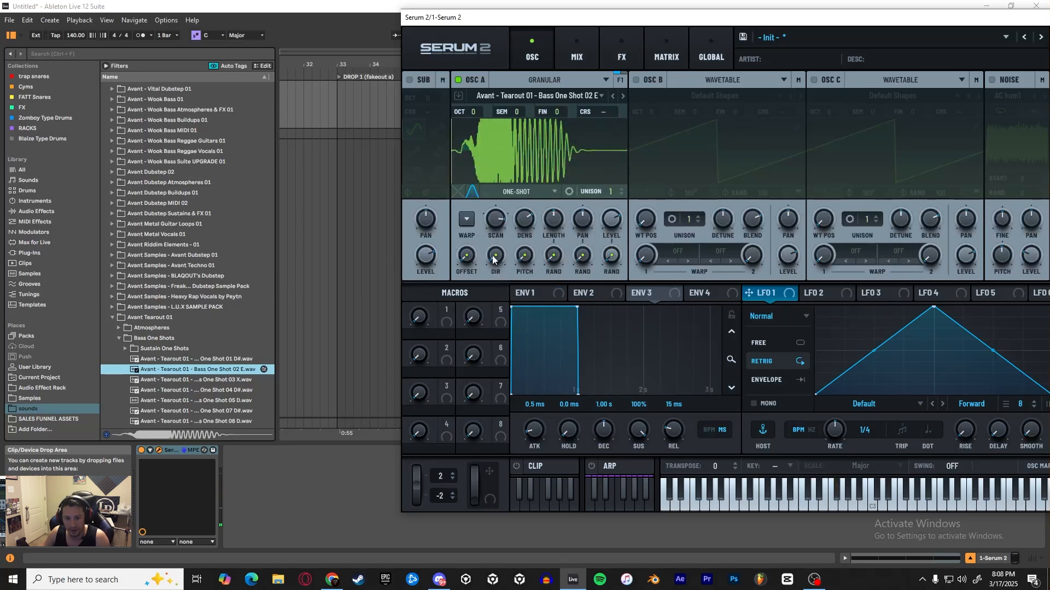
left_click_drag(528, 257, 560, 157)
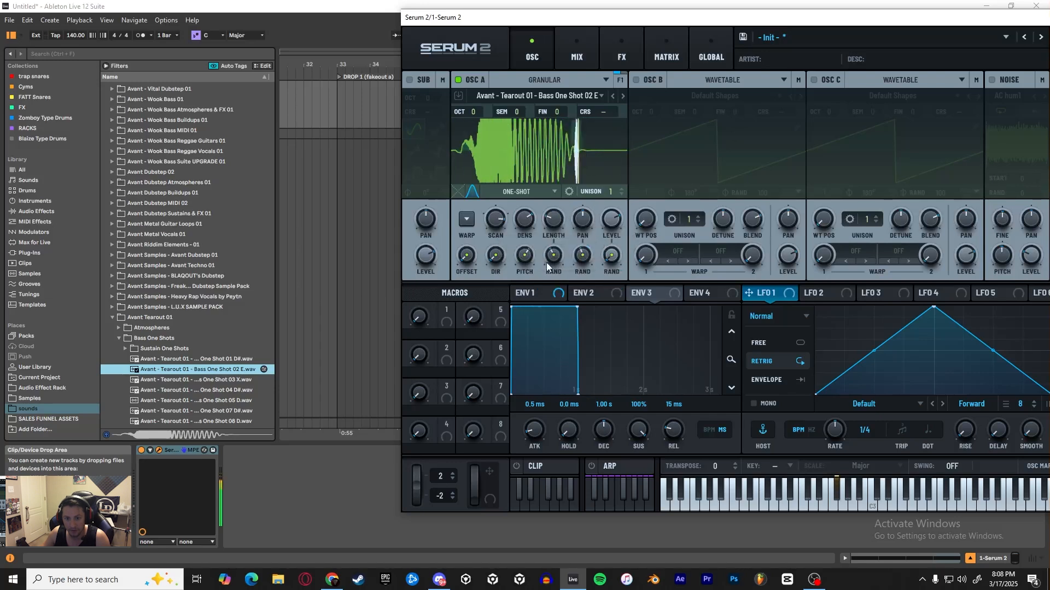
Adjust oscillator A's grain Length and lower its Scan amount
left_click_drag(554, 218, 526, 191)
left_click_drag(496, 227, 497, 239)
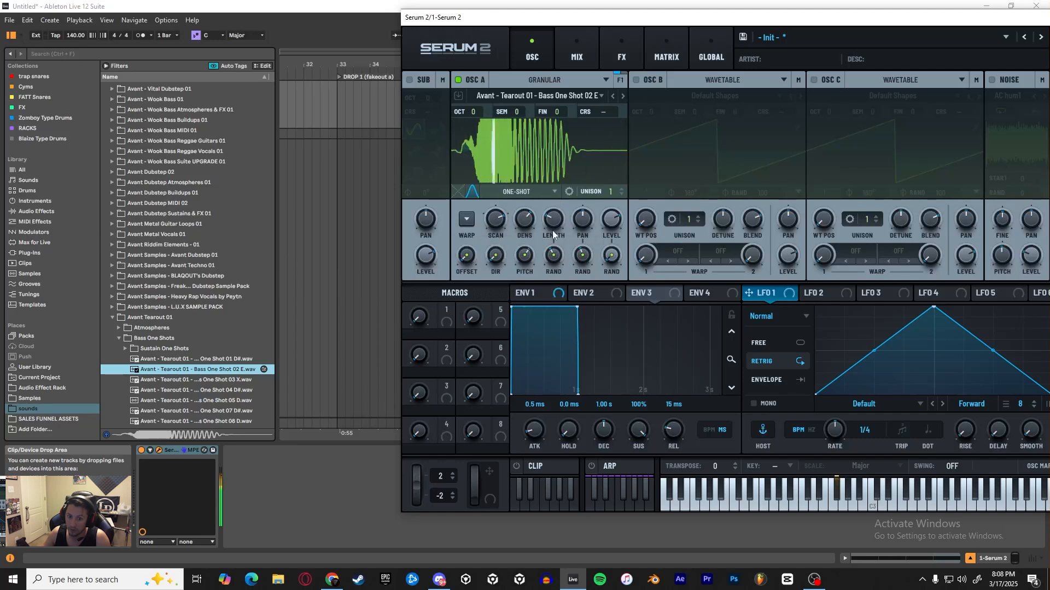
mouse_move(494, 223)
left_mouse_down()
mouse_move(493, 246)
mouse_move(500, 222)
left_mouse_up()
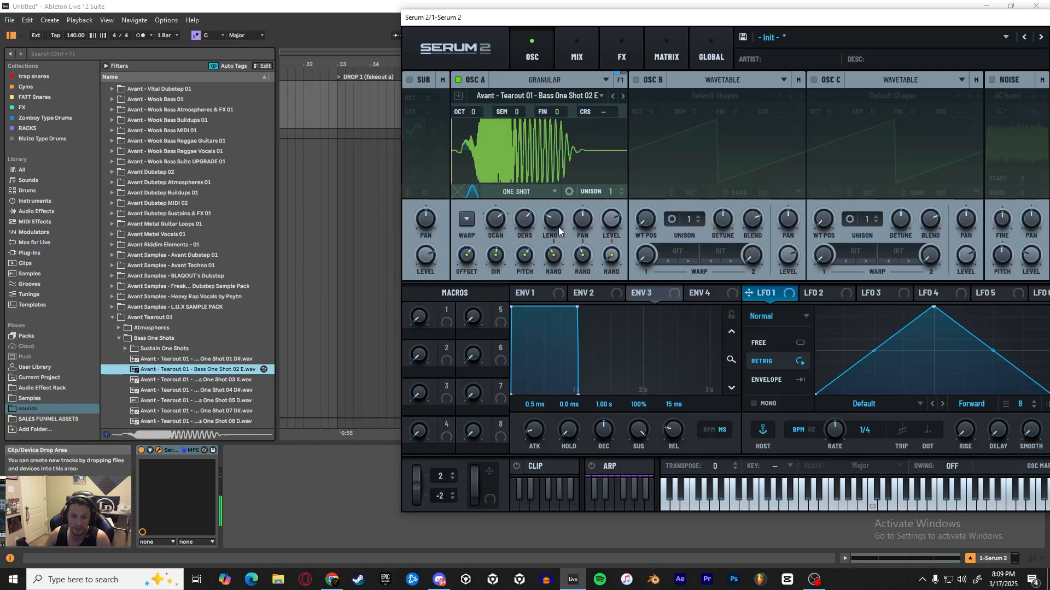
Switch oscillator A to Spectral mode and narrow the playback range to a short section of the bass one-shot
left_click(552, 80)
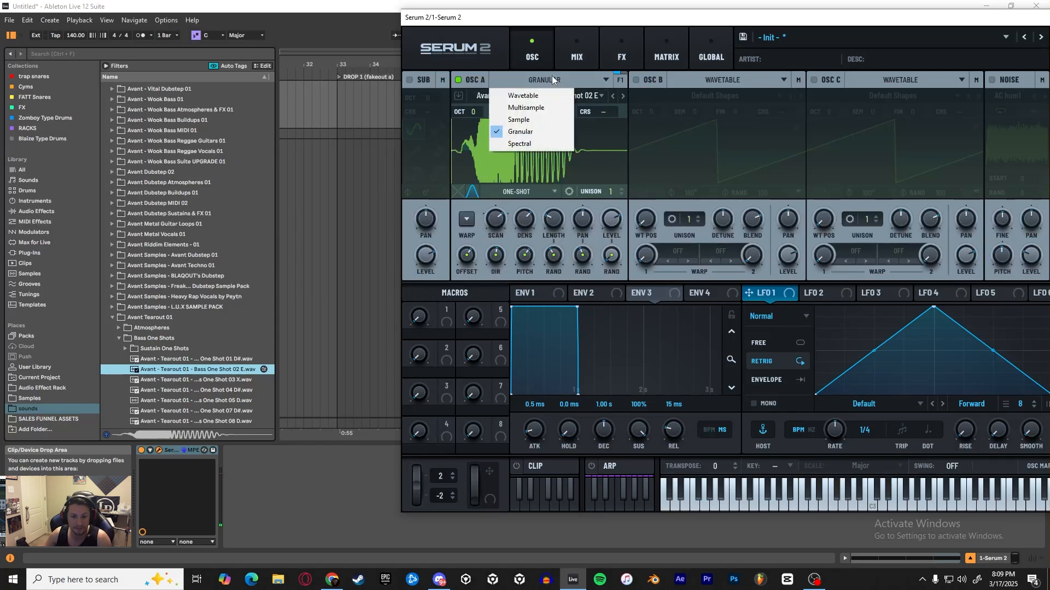
left_click(526, 146)
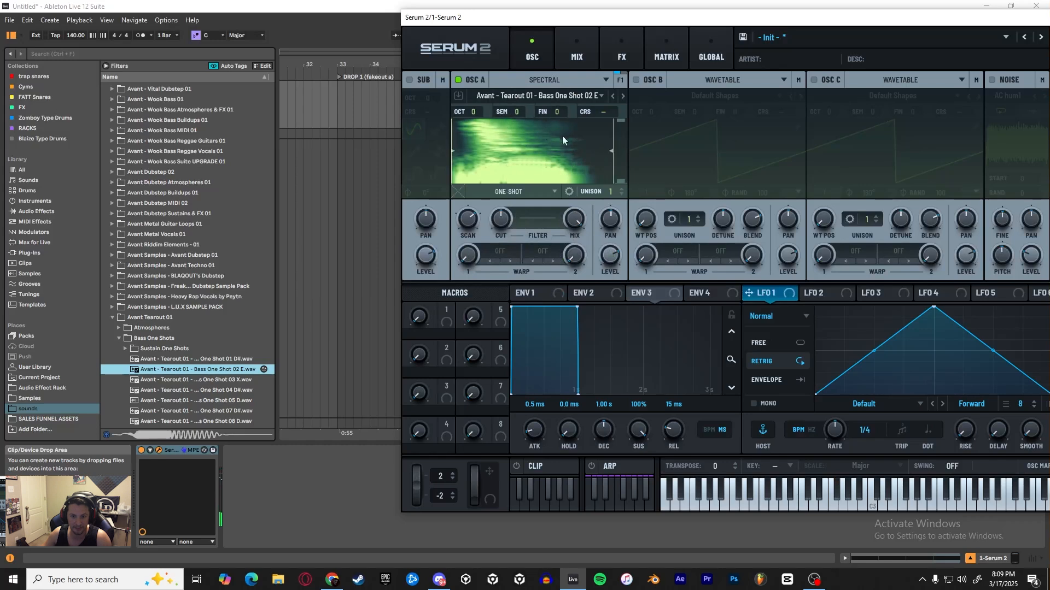
mouse_move(612, 153)
left_mouse_down()
mouse_move(515, 160)
mouse_move(492, 150)
left_mouse_up()
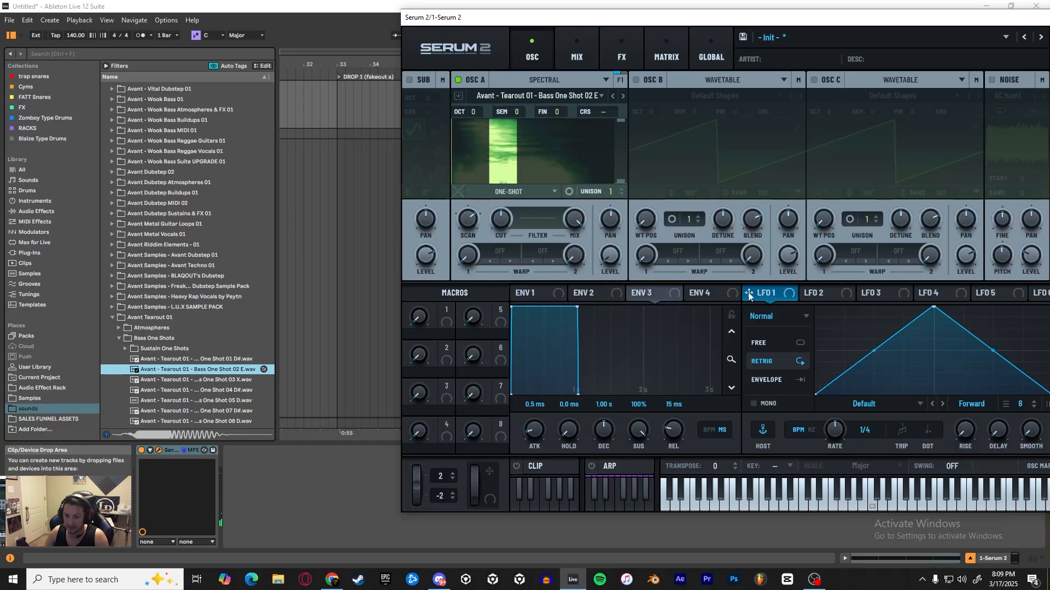
Assign LFO 1 to oscillator A's Level and reshape the LFO into a steep, curved decay from full level
left_click_drag(749, 296, 615, 264)
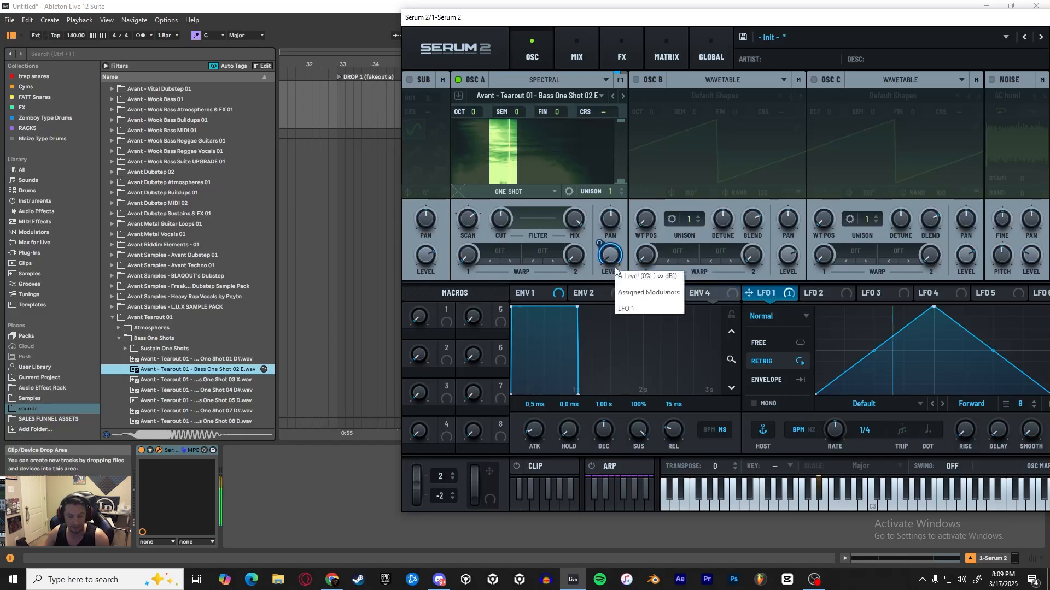
left_click_drag(935, 307, 746, 241)
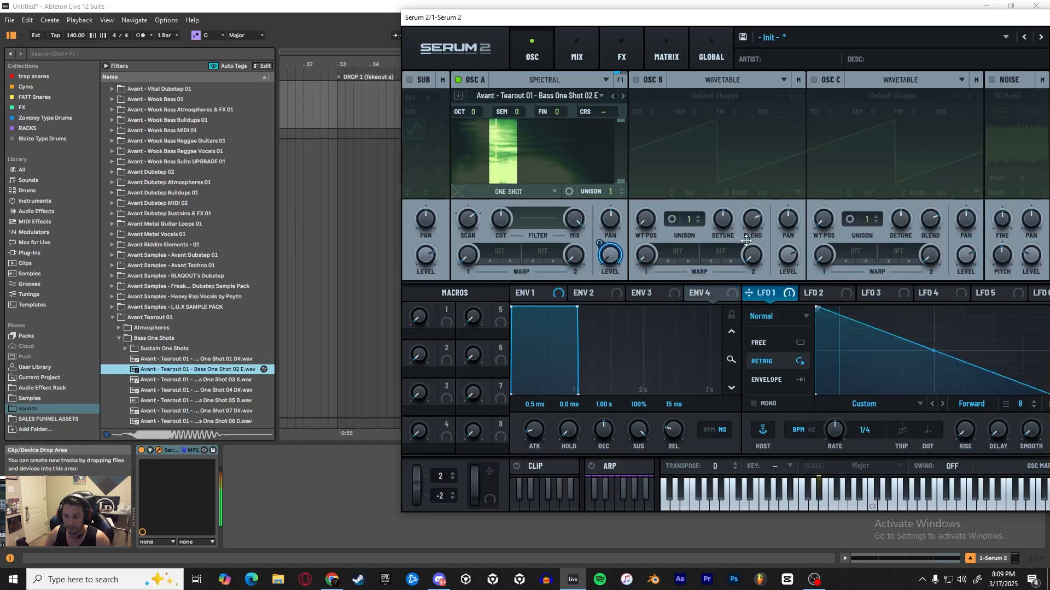
left_click_drag(947, 359, 926, 372)
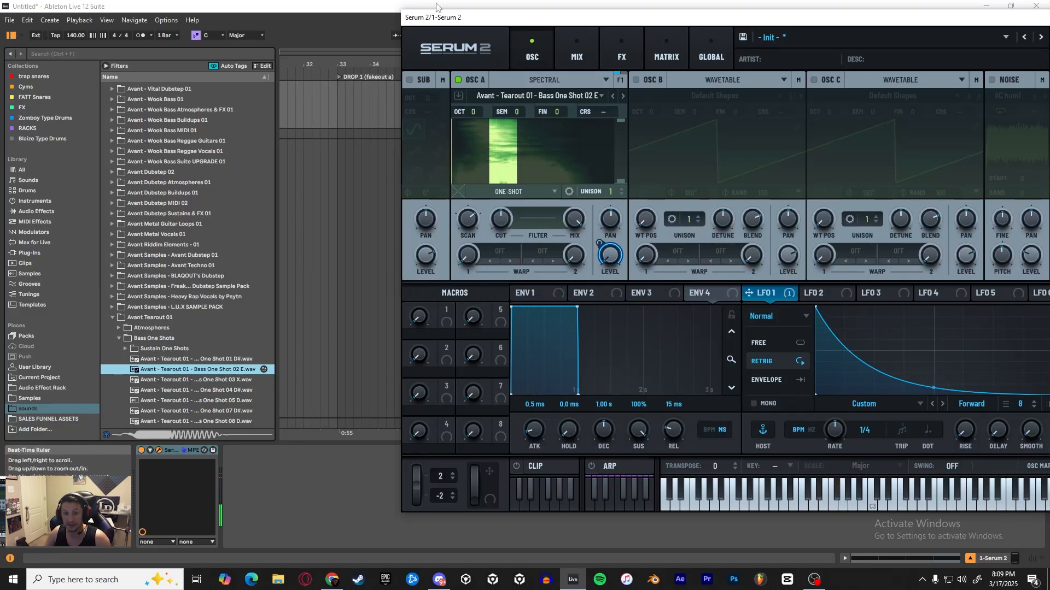
Replace the Reverb in the main effects chain with a Distortion and raise its Drive
left_click(577, 54)
left_click(626, 42)
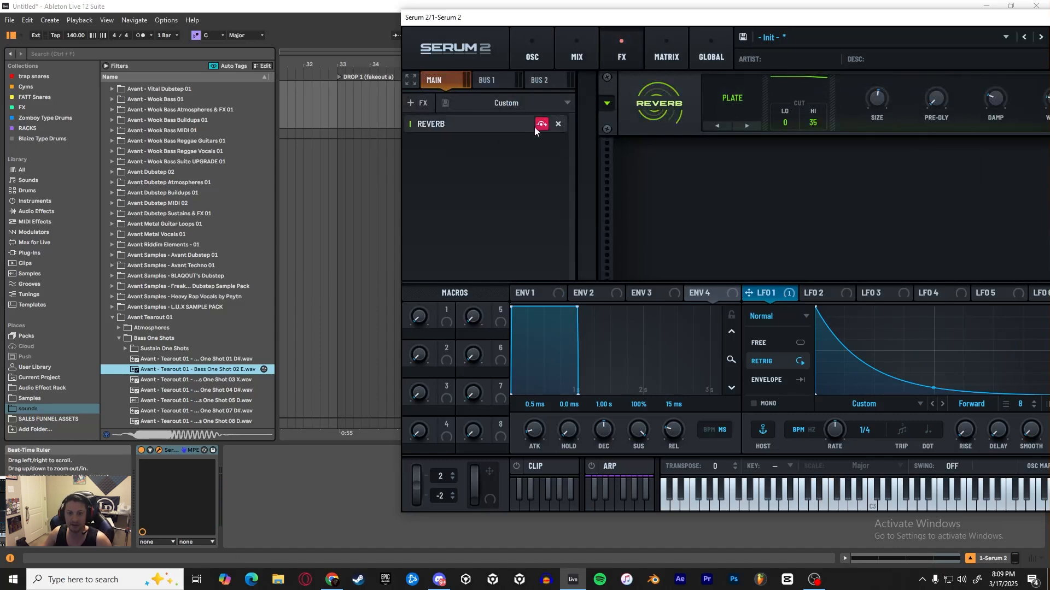
left_click(558, 124)
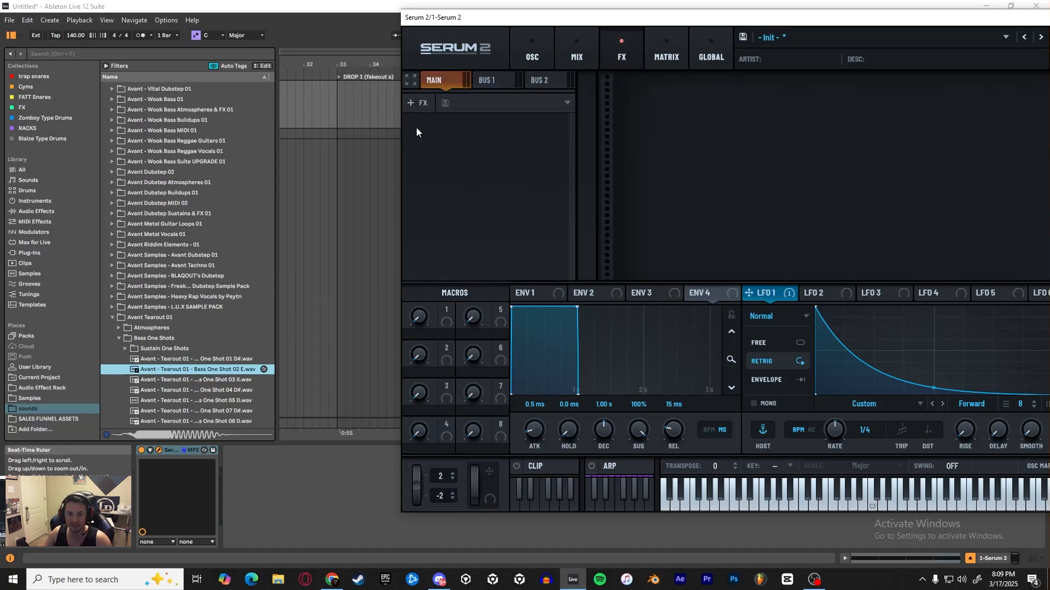
left_click(415, 104)
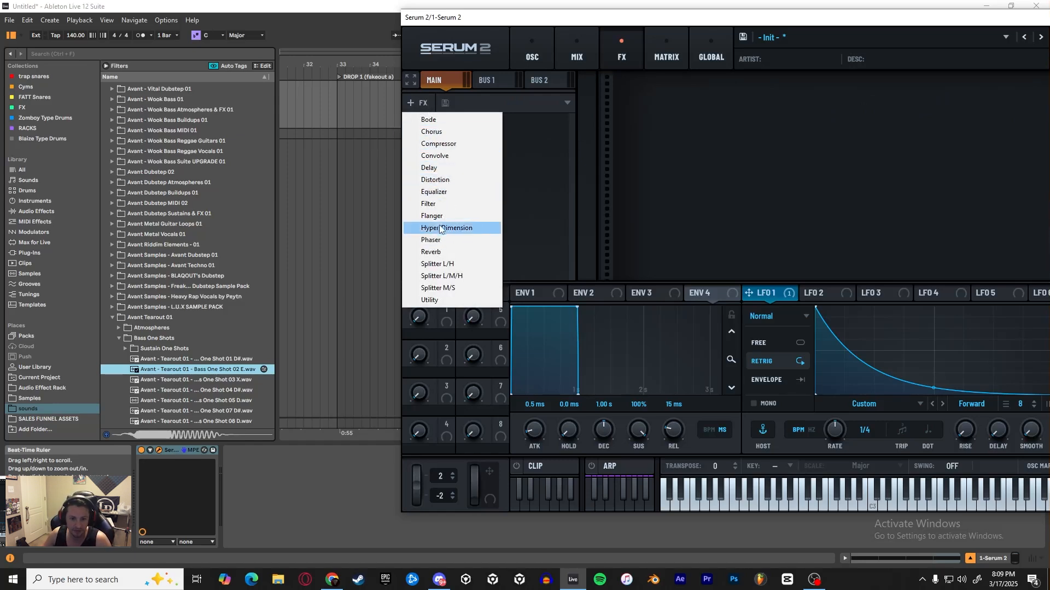
left_click(438, 181)
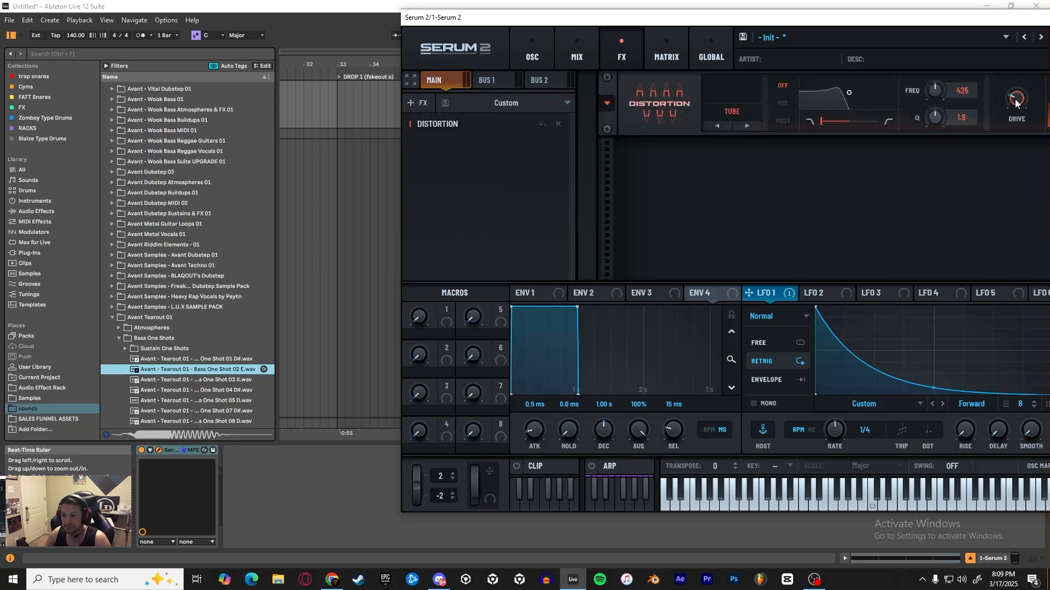
left_click_drag(1015, 102, 1042, 40)
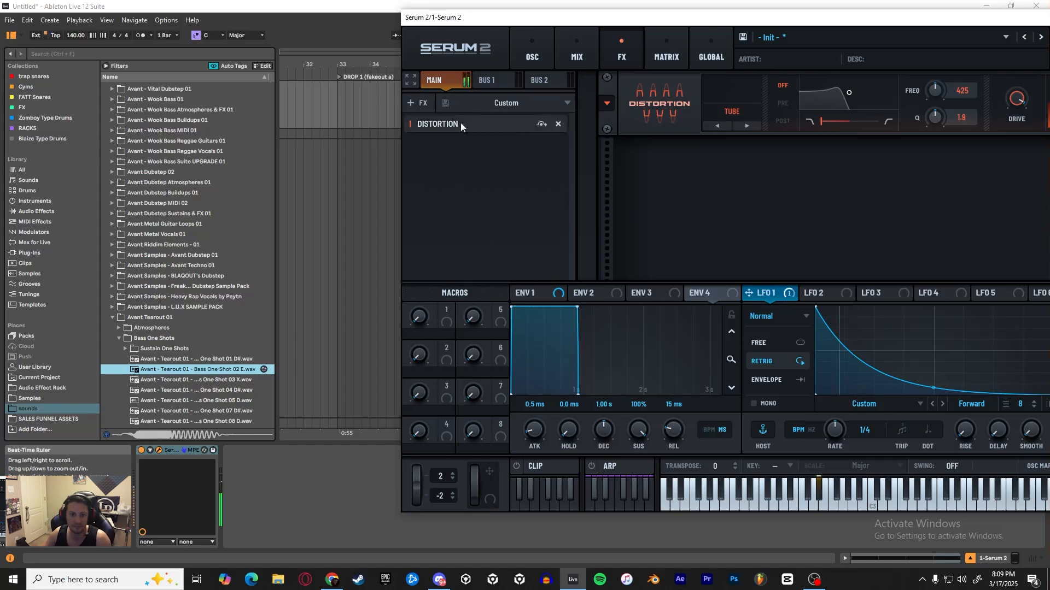
Add a Compressor after the Distortion, set it to Multiband mode and raise its Gain to 13.2
left_click(412, 103)
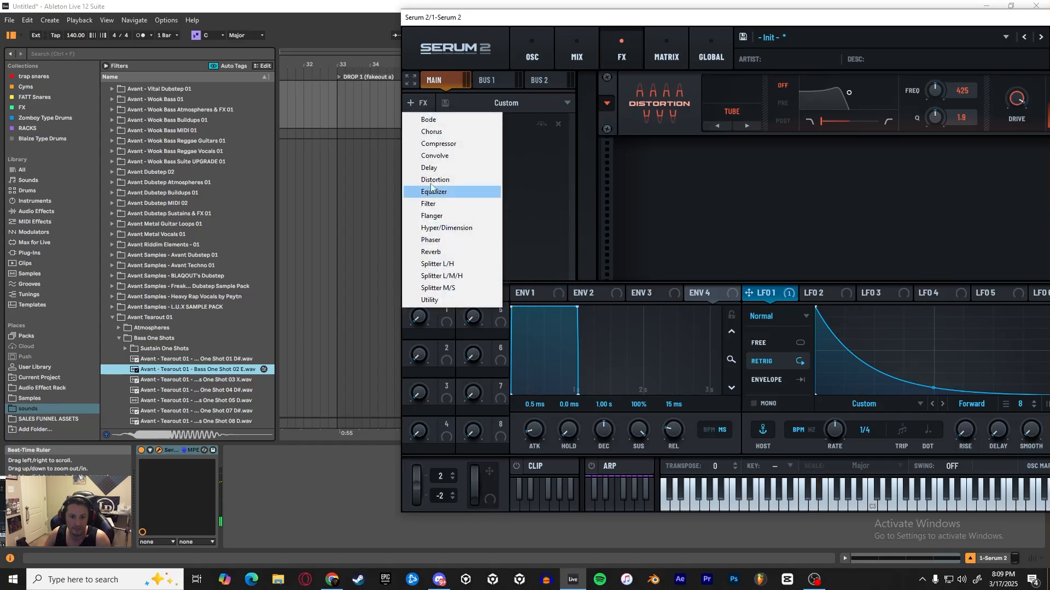
left_click(439, 143)
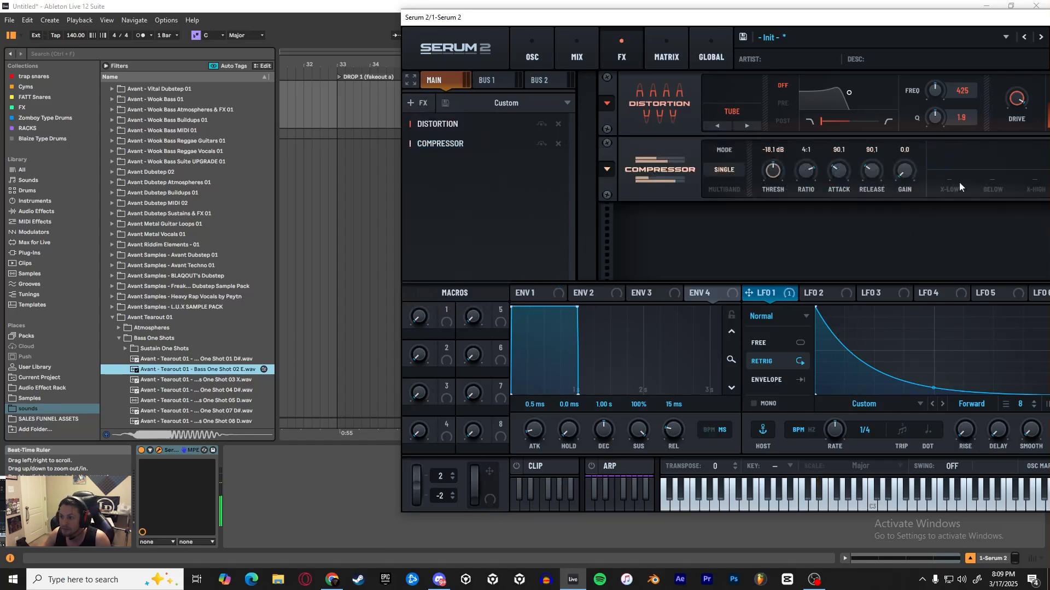
left_click_drag(874, 26, 607, 26)
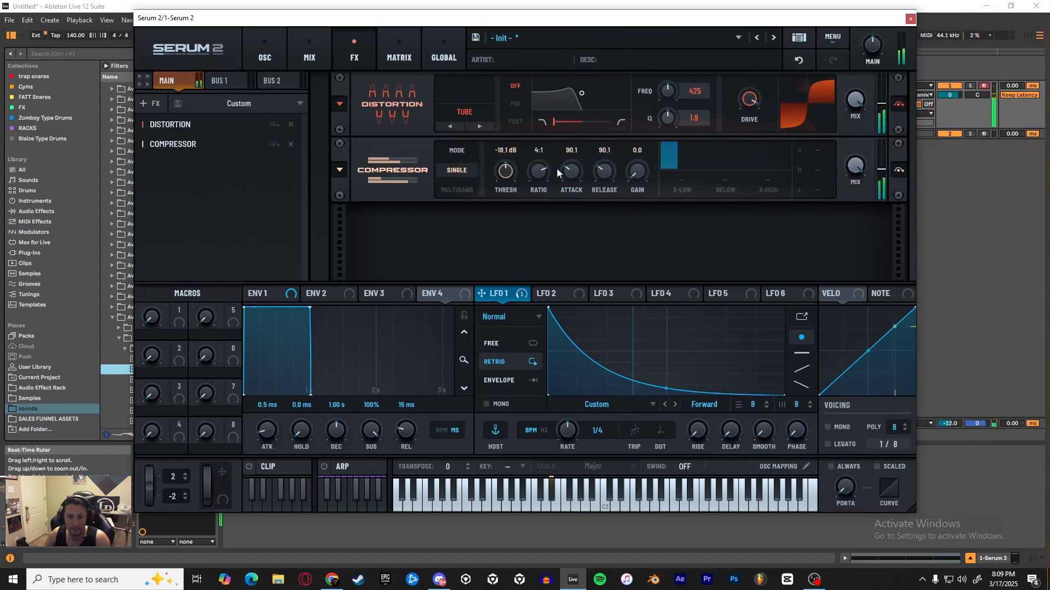
left_click(457, 190)
left_click_drag(637, 171, 635, 119)
Try to duplicate the Compressor by copying and pasting the FX bus
right_click(163, 146)
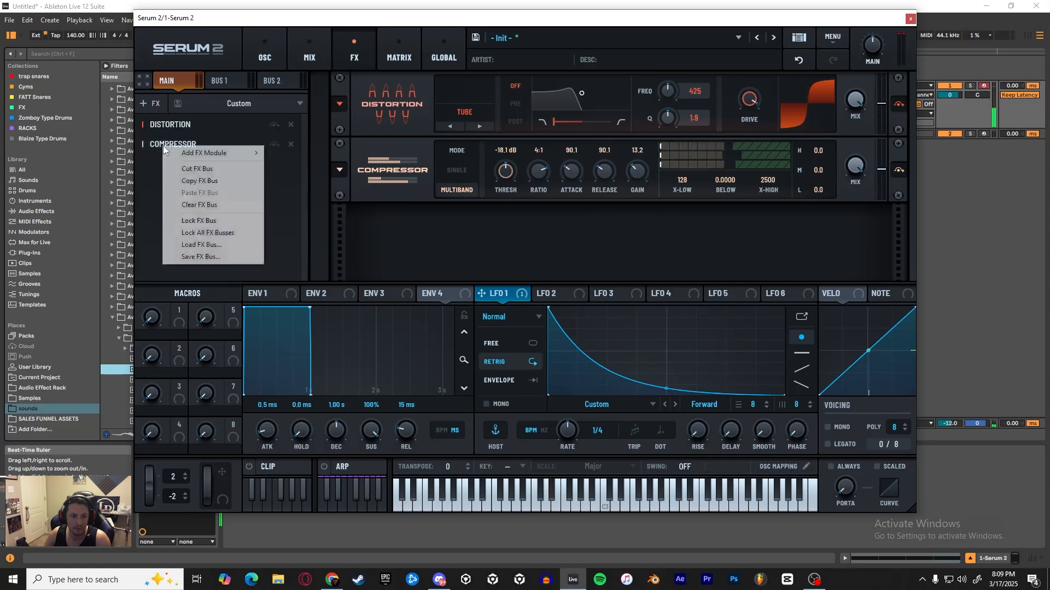
left_click(163, 145)
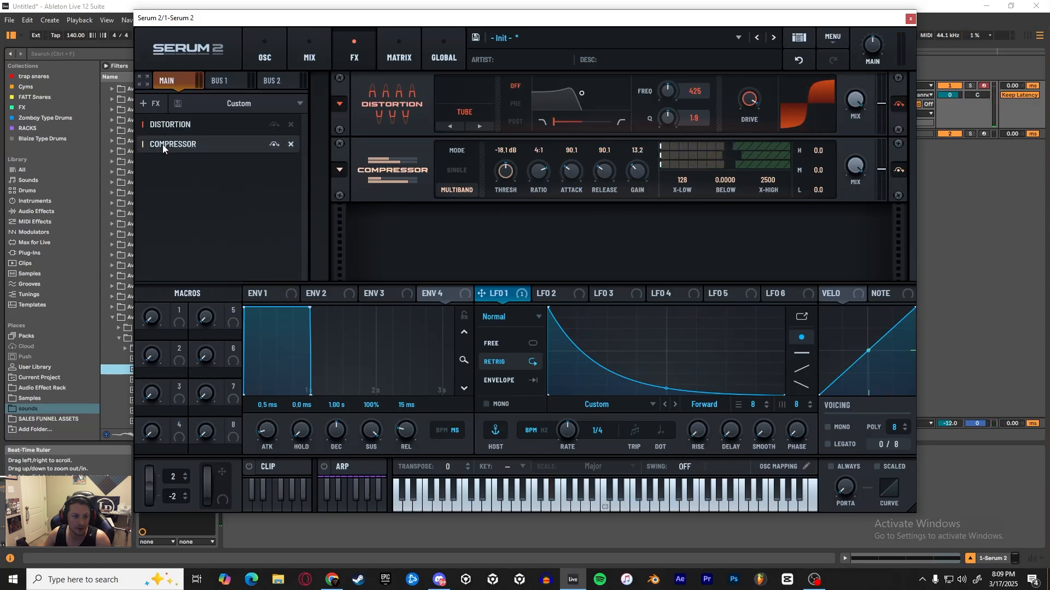
right_click(162, 144)
left_click(191, 180)
right_click(169, 170)
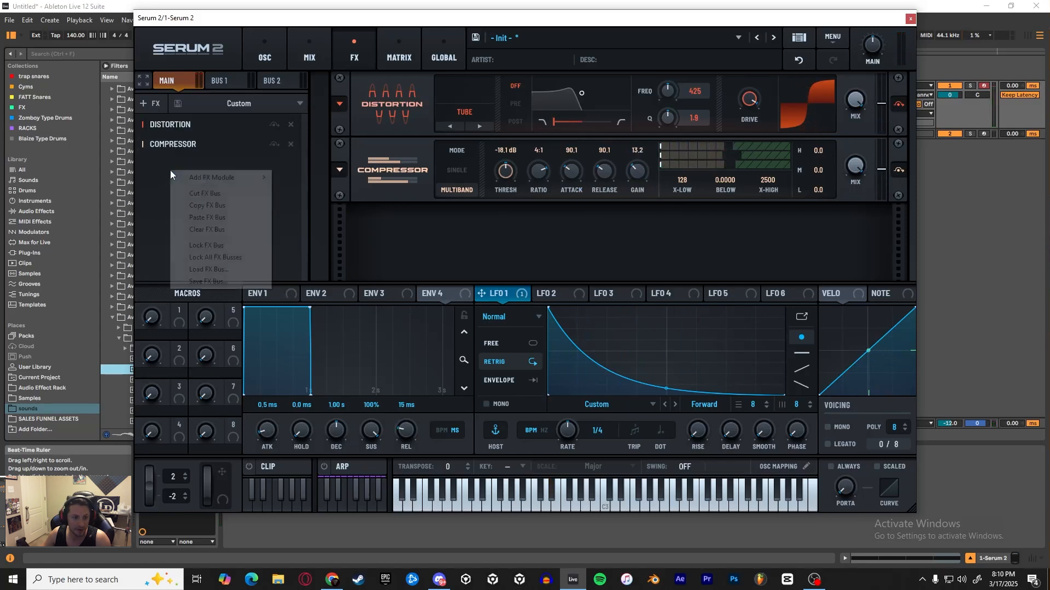
left_click(211, 217)
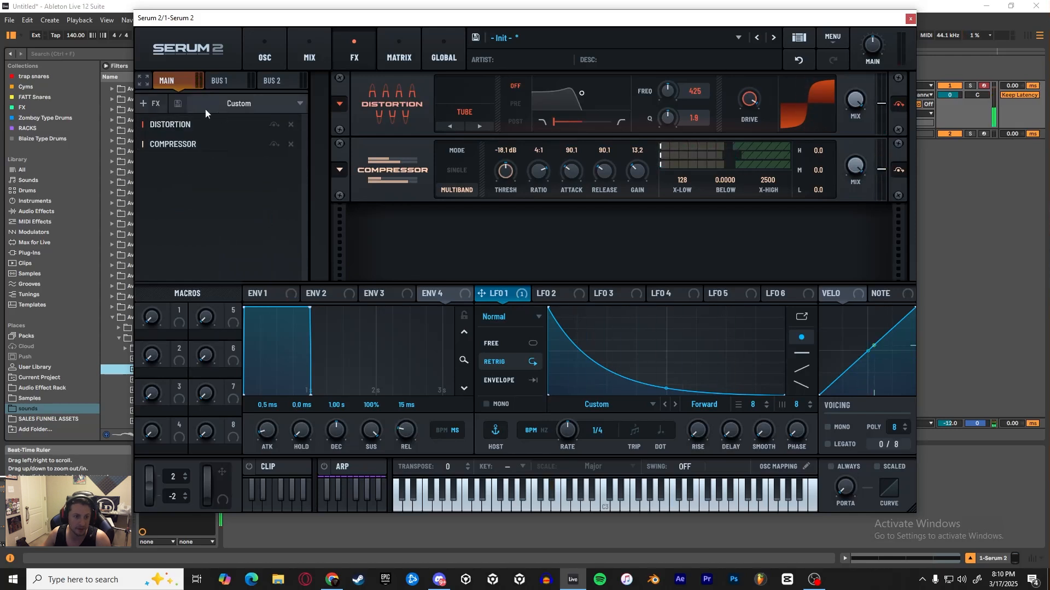
Add a second Compressor, set it to Multiband mode and raise its Gain to 3.3
left_click(152, 103)
left_click(176, 142)
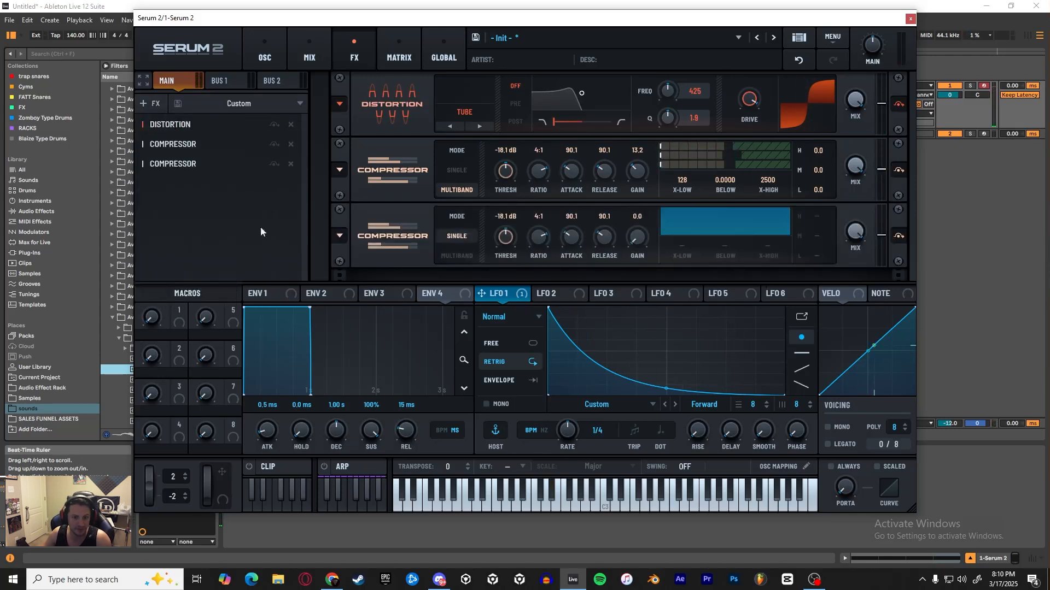
left_click(456, 256)
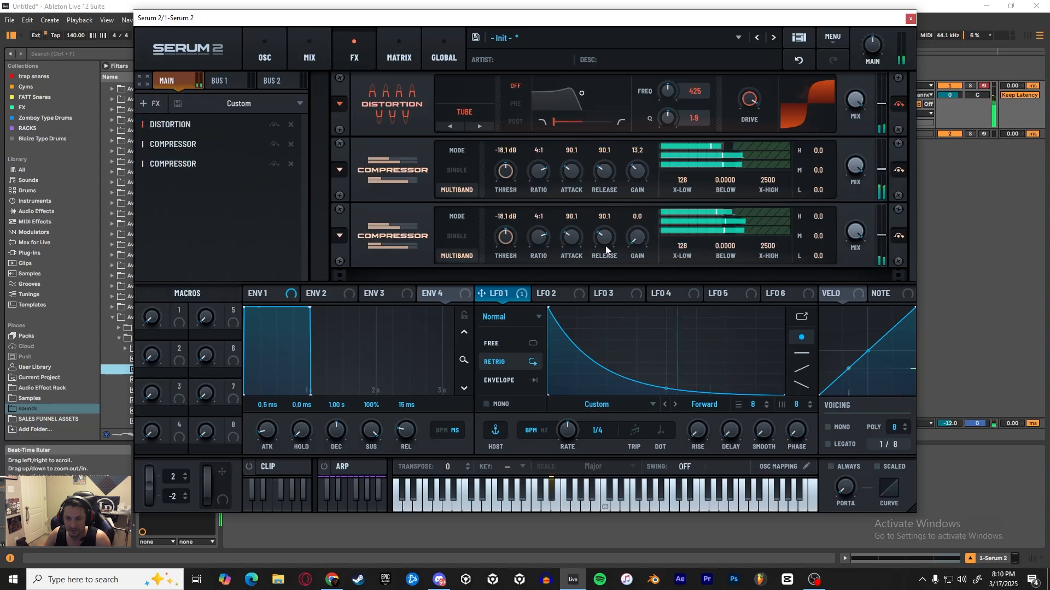
left_click_drag(637, 237, 621, 201)
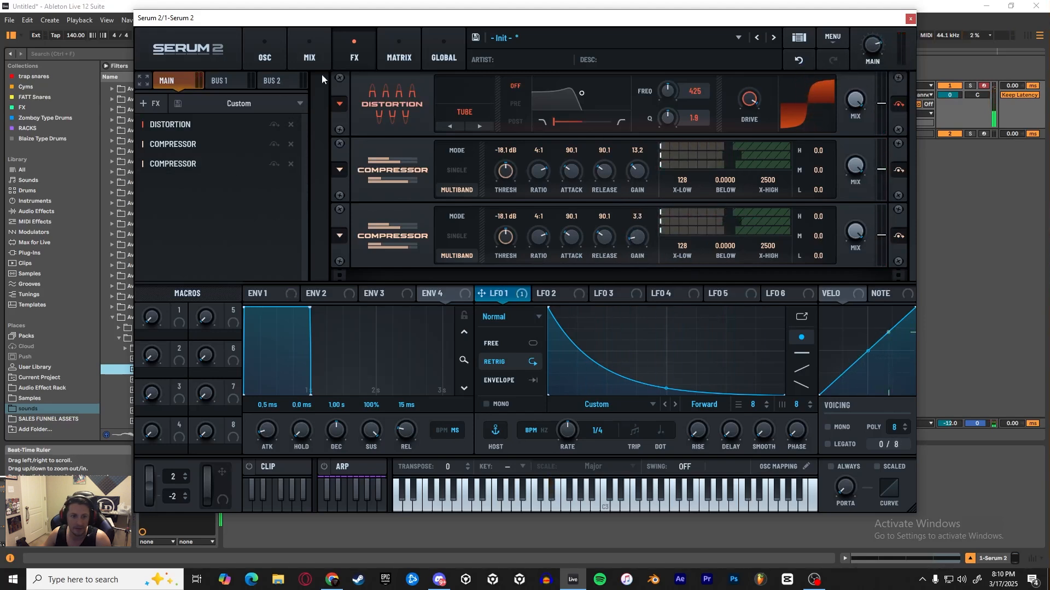
left_click(145, 107)
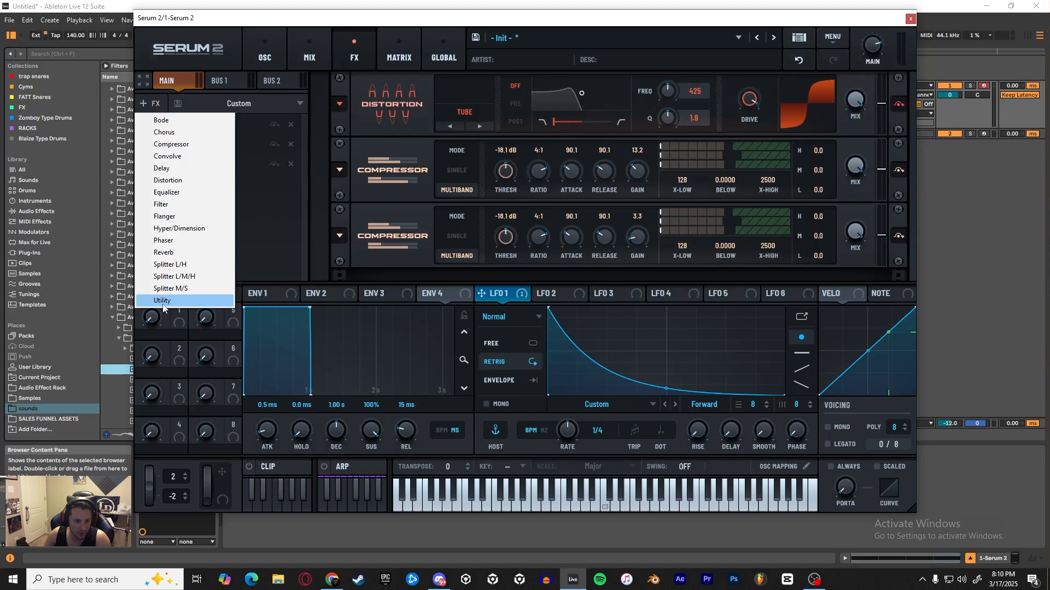
left_click(188, 146)
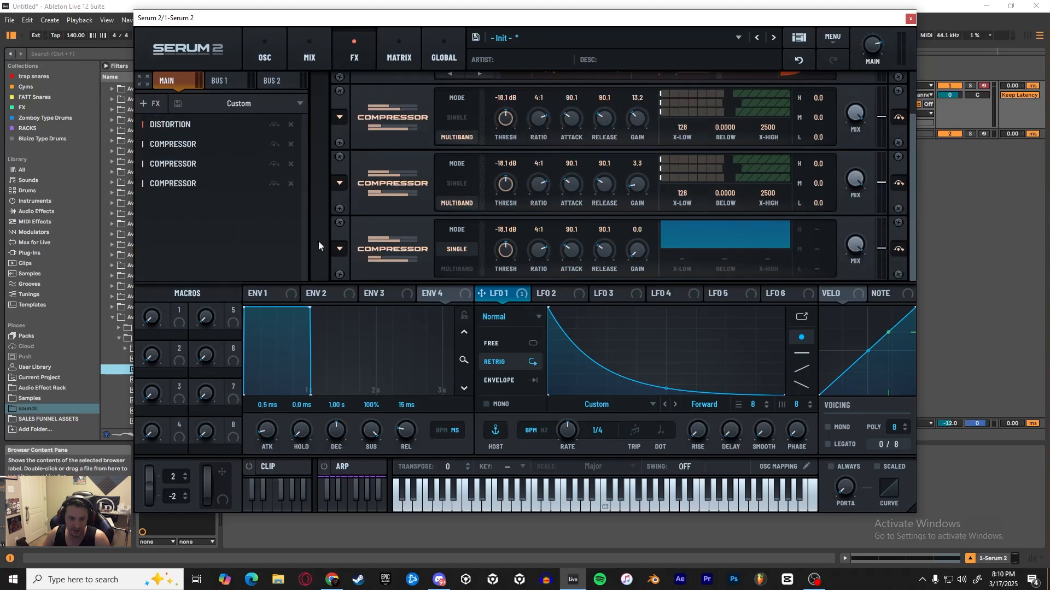
left_click(291, 183)
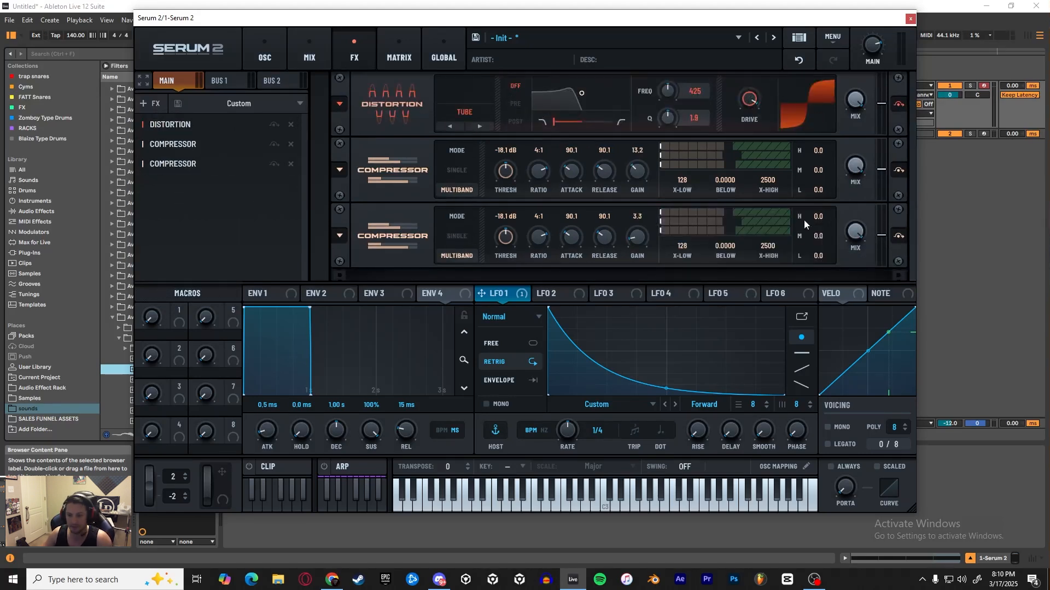
Assign LFO 1 to the second Compressor's output level, and add Delay and Reverb to the end of the effects chain
left_click_drag(494, 295, 881, 237)
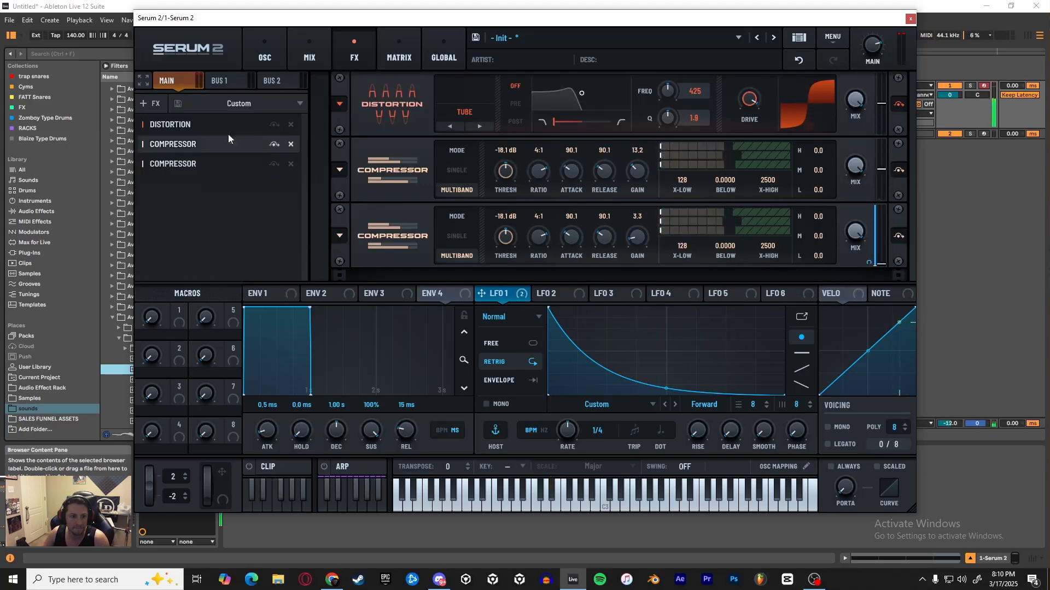
left_click(154, 104)
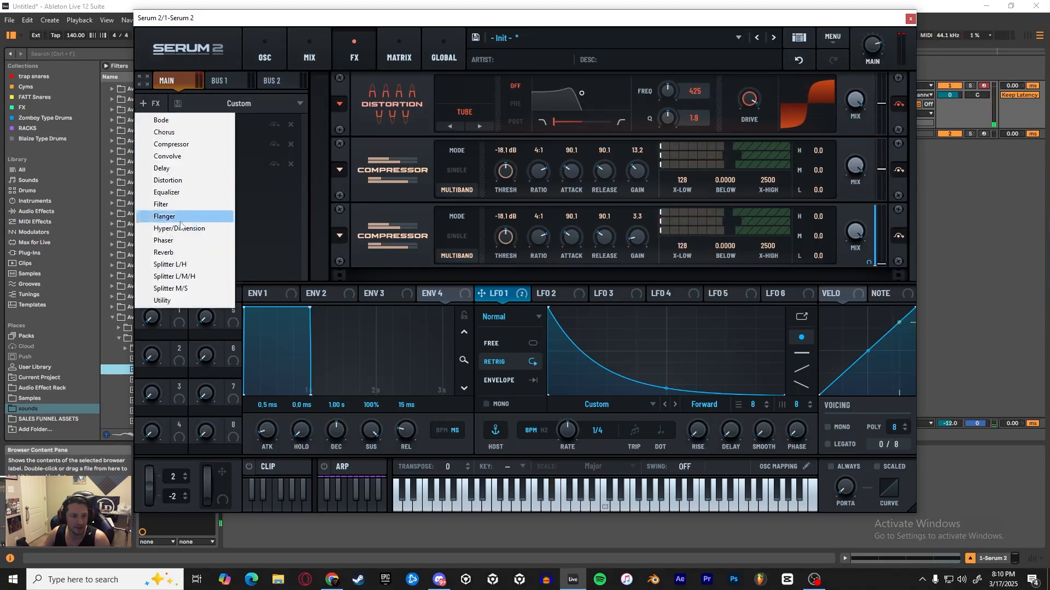
left_click(173, 169)
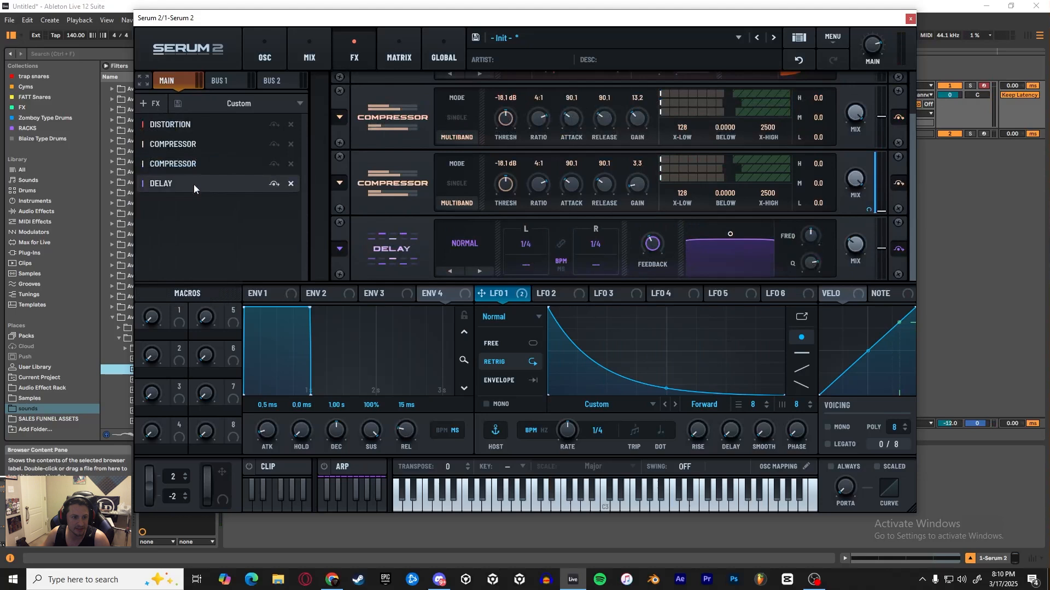
left_click(143, 104)
left_click(171, 255)
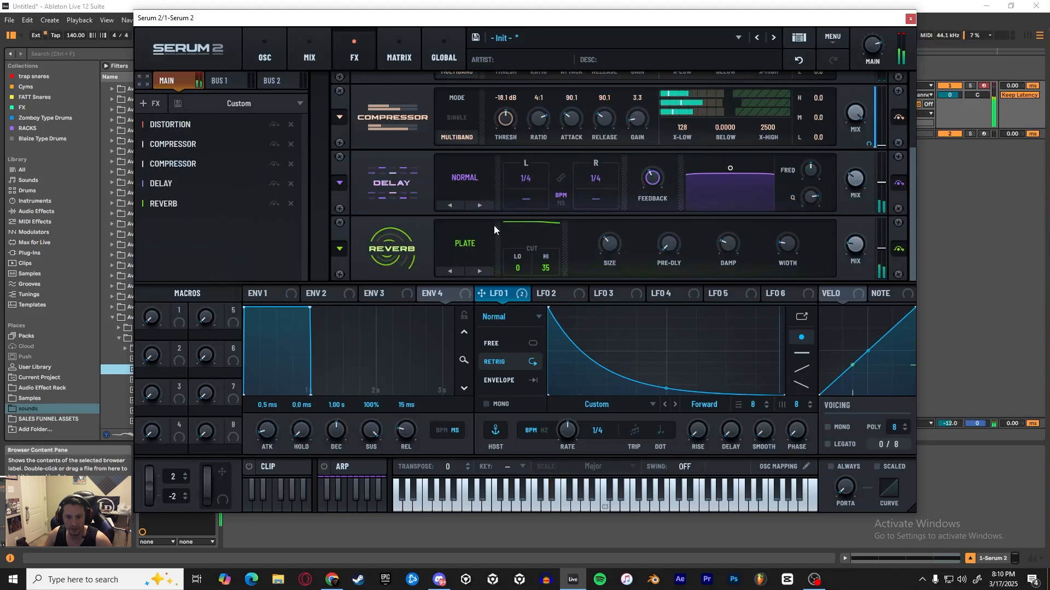
Set the Delay's right time to 1/8 and adjust its Feedback to 16%
left_click_drag(591, 180, 592, 195)
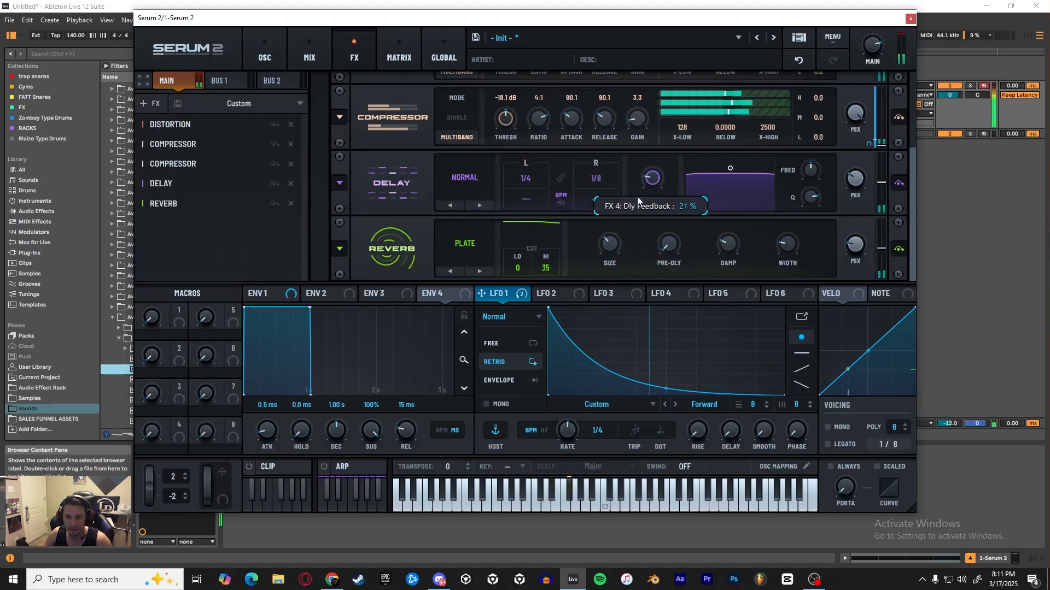
left_click_drag(667, 179, 657, 131)
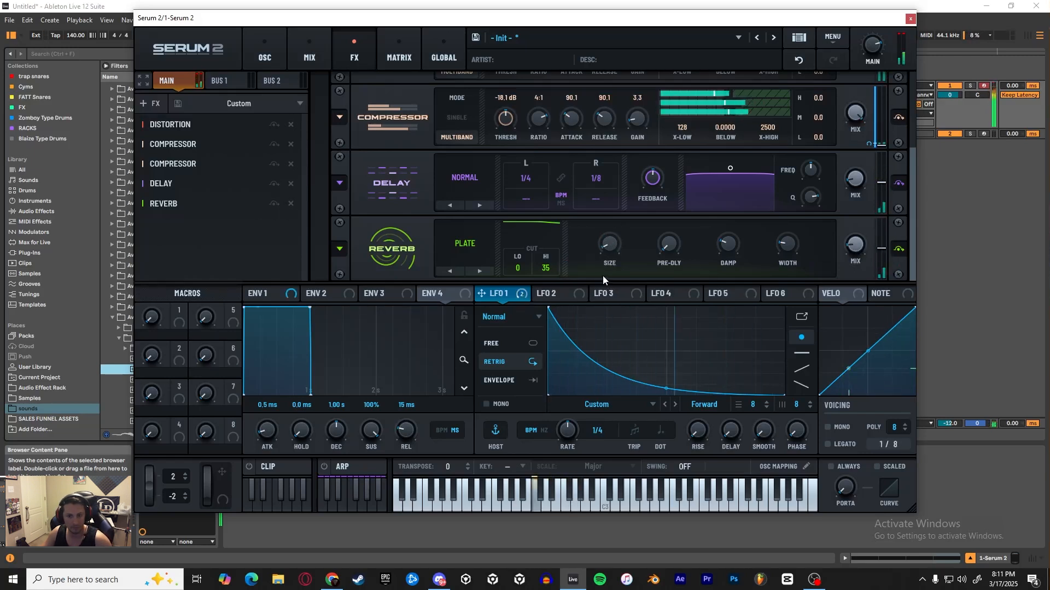
left_click_drag(654, 179, 643, 210)
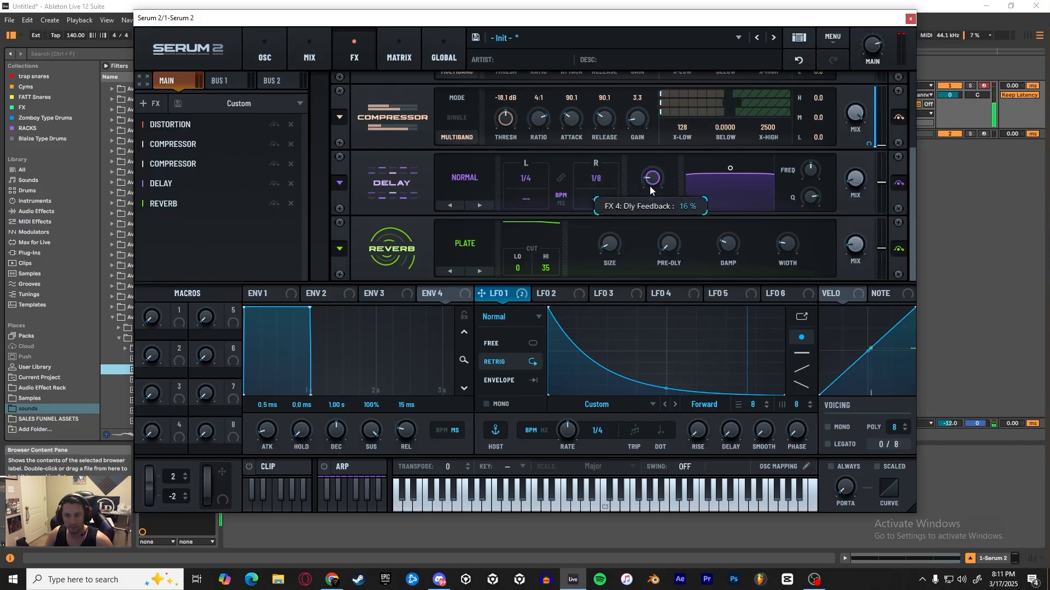
Link the Delay's left and right times at 19.78 ms and raise its Feedback
left_click(558, 174)
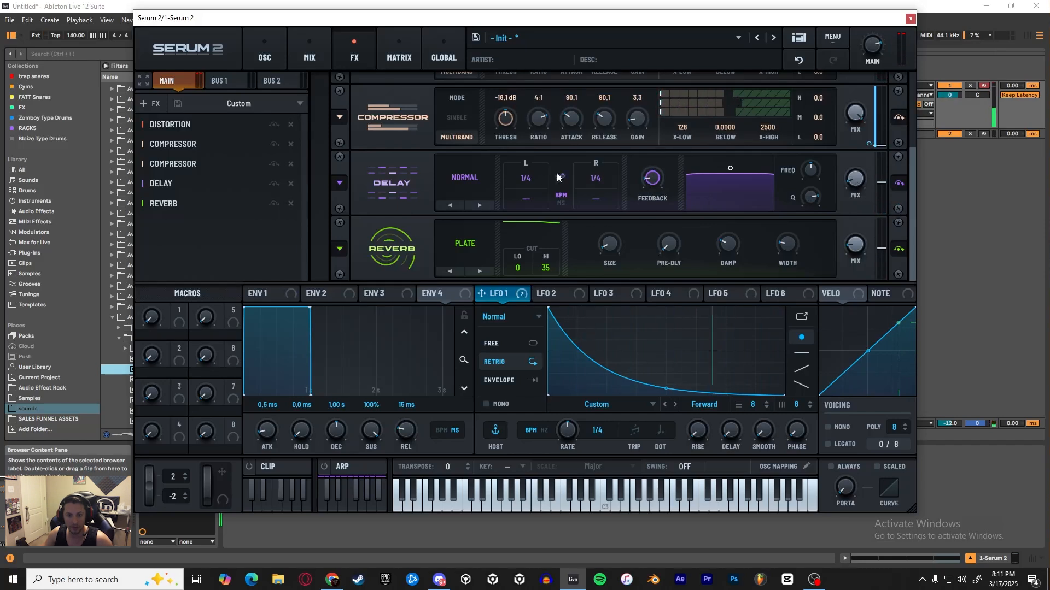
mouse_move(526, 180)
left_mouse_down()
mouse_move(523, 208)
mouse_move(523, 182)
left_mouse_up()
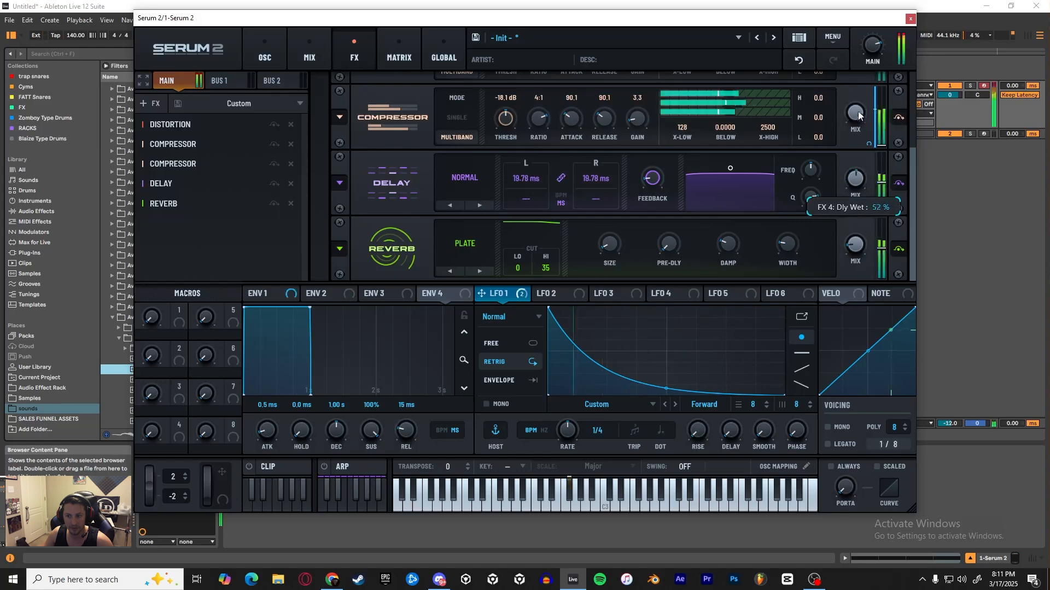
mouse_move(651, 163)
left_click_drag(651, 162, 651, 147)
mouse_move(642, 198)
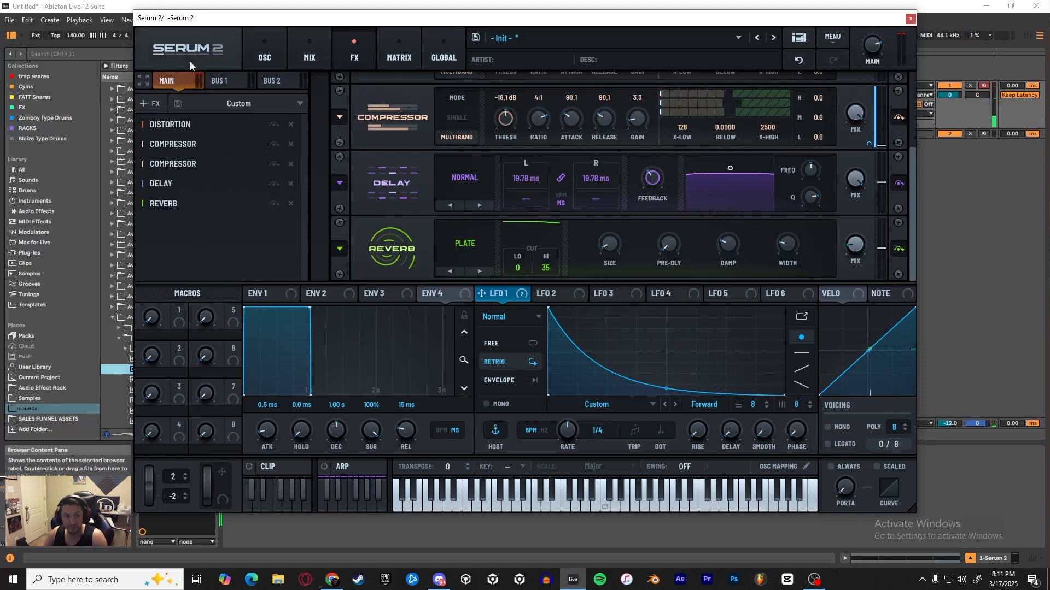
Move oscillator A's playback range to a short section near the start of the bass one-shot
left_click(264, 55)
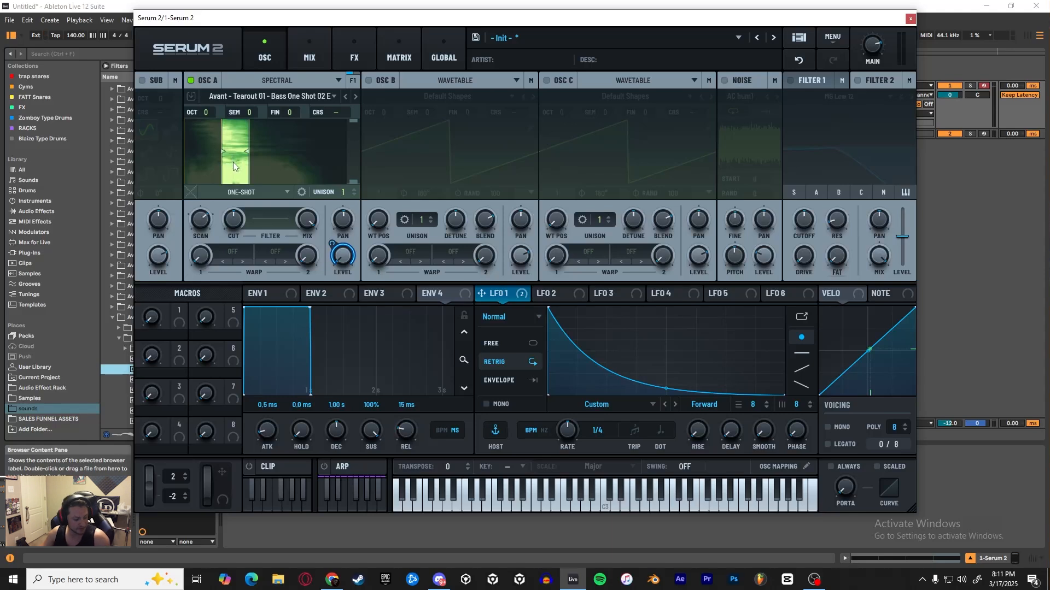
mouse_move(246, 151)
left_mouse_down()
mouse_move(283, 152)
mouse_move(245, 151)
left_mouse_up()
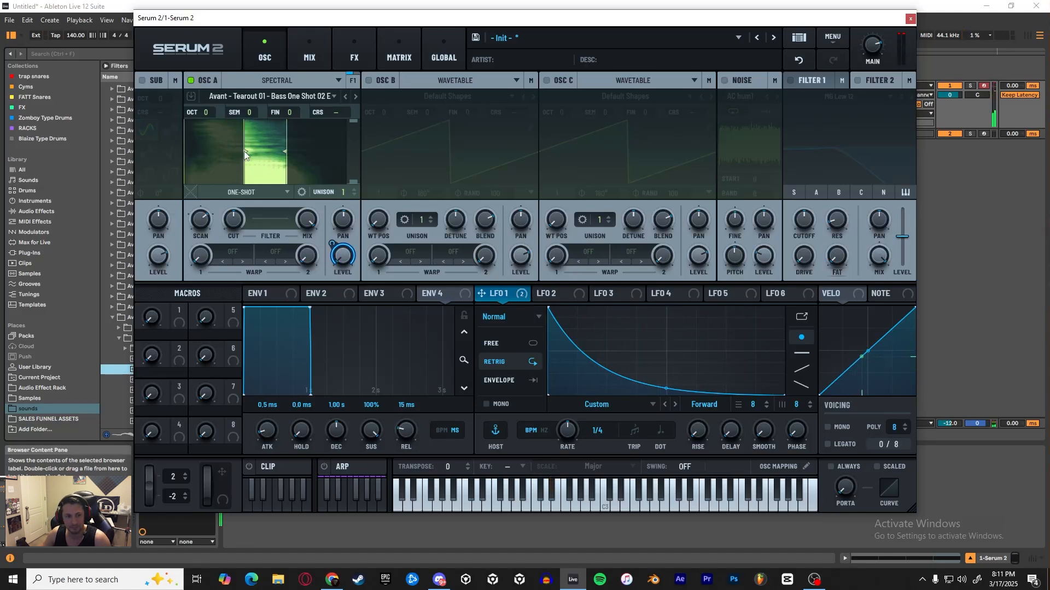
left_click_drag(244, 151, 184, 156)
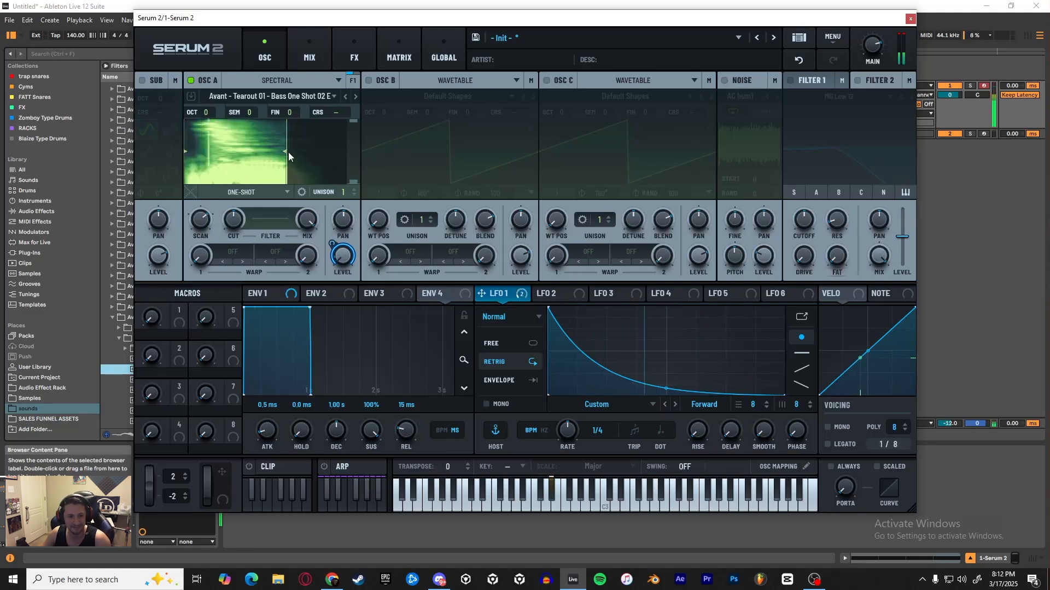
left_click_drag(288, 152, 222, 152)
Set oscillator A's first warp to FM (B), enable oscillator B and raise the warp amount to 30%
left_click(225, 259)
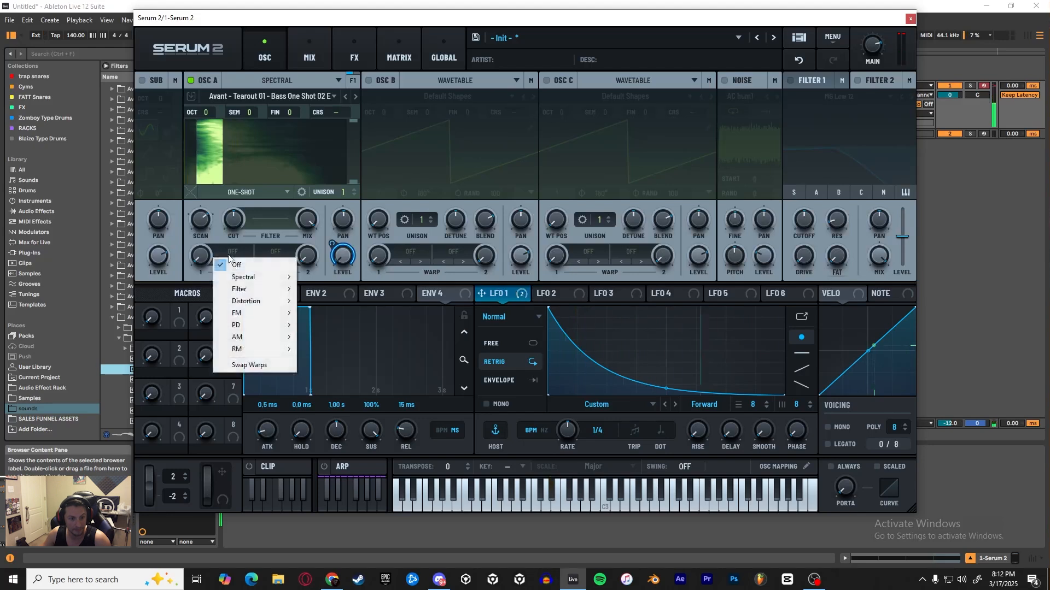
mouse_move(265, 311)
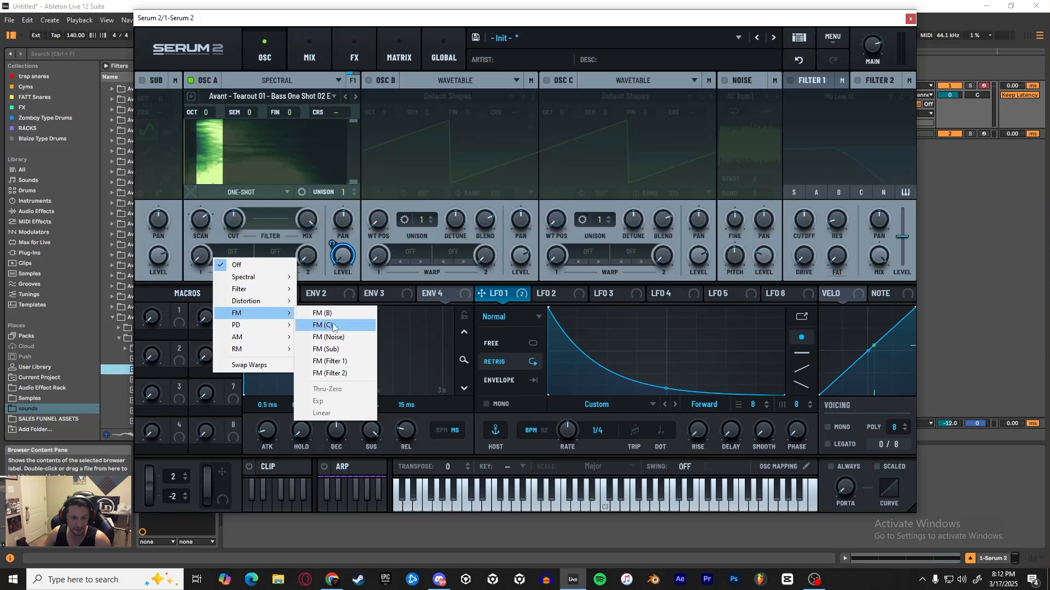
left_click(328, 313)
left_click(370, 81)
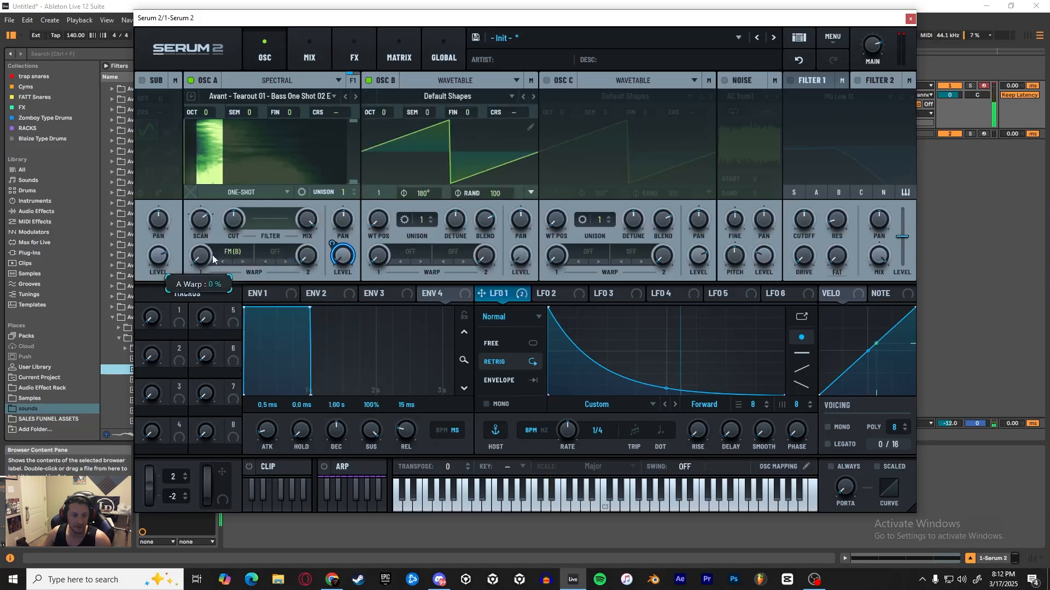
left_click_drag(213, 259, 208, 211)
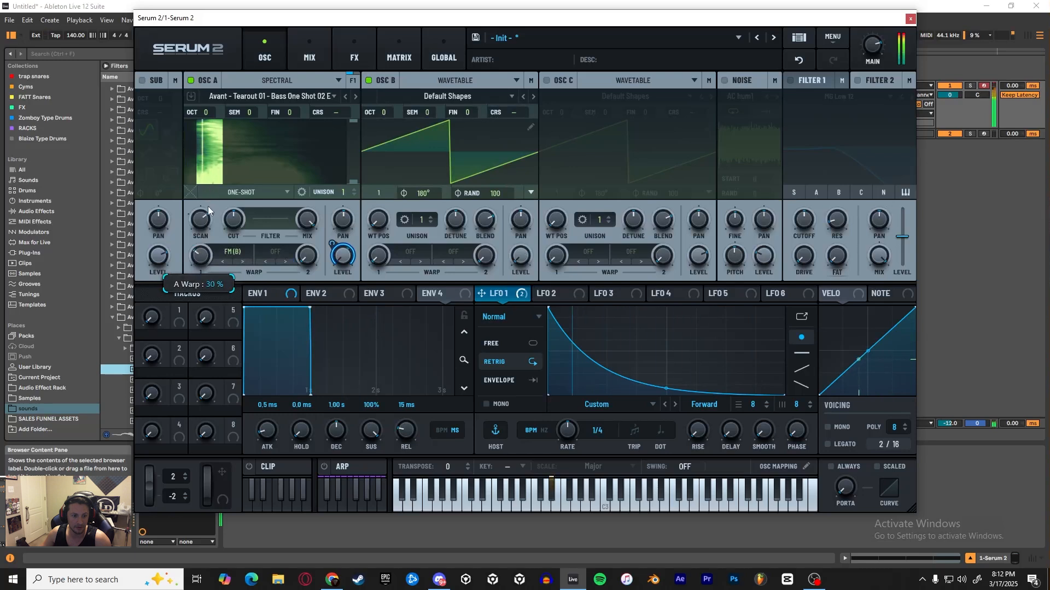
Set oscillator B's octave to +4 and further increase oscillator A's FM (B) warp amount
left_click_drag(386, 112, 398, 35)
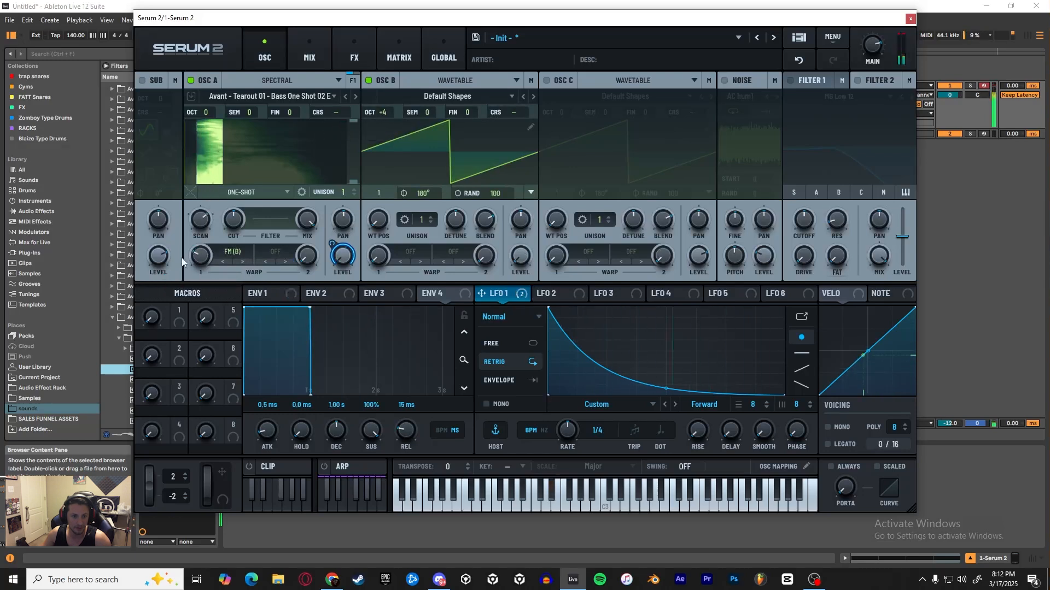
left_click_drag(197, 257, 209, 202)
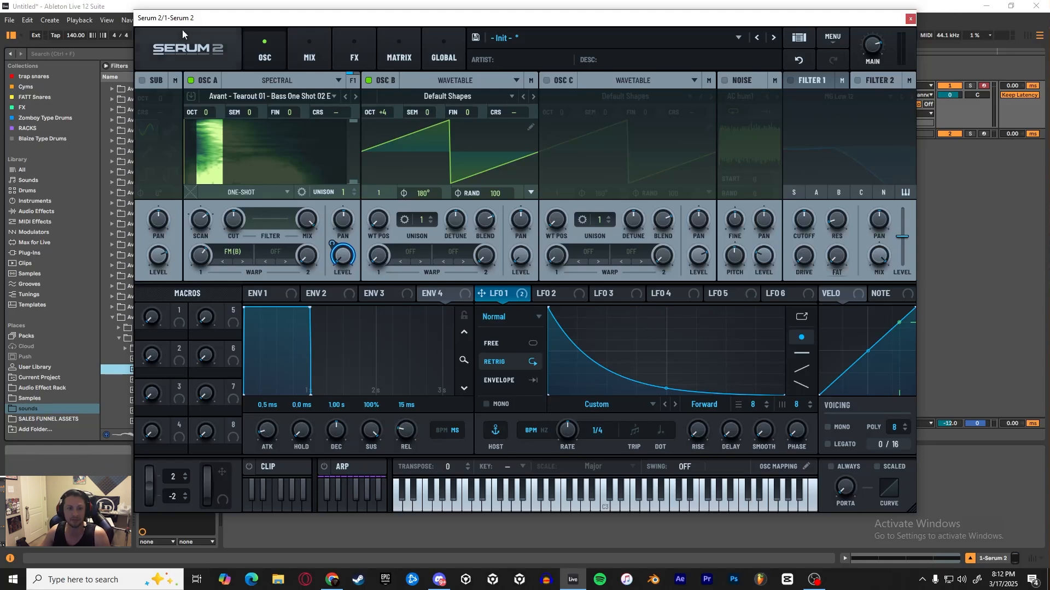
mouse_move(421, 21)
left_mouse_down()
mouse_move(411, 80)
mouse_move(427, 32)
left_mouse_up()
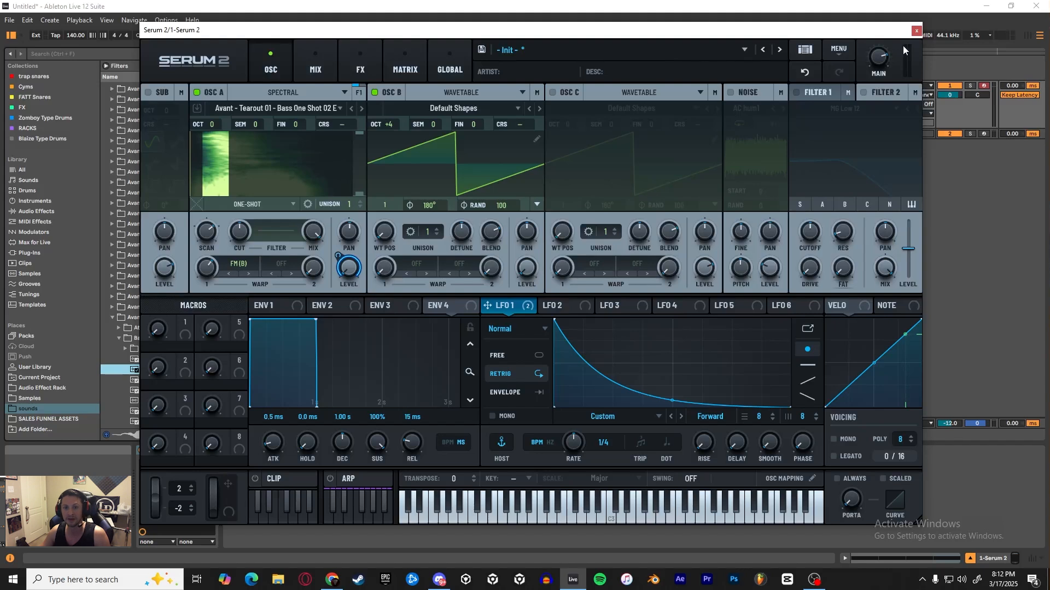